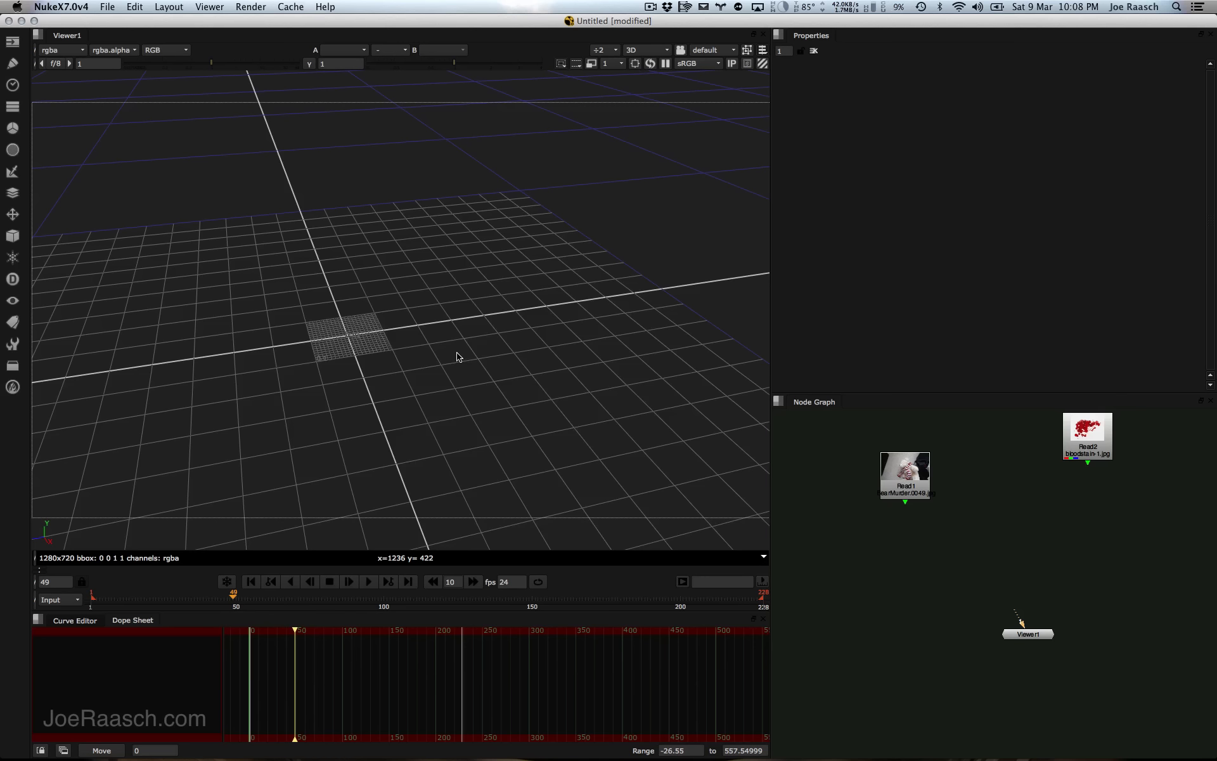
Step: Show the Read1 bear footage in the viewer
left_click(890, 477)
key("1")
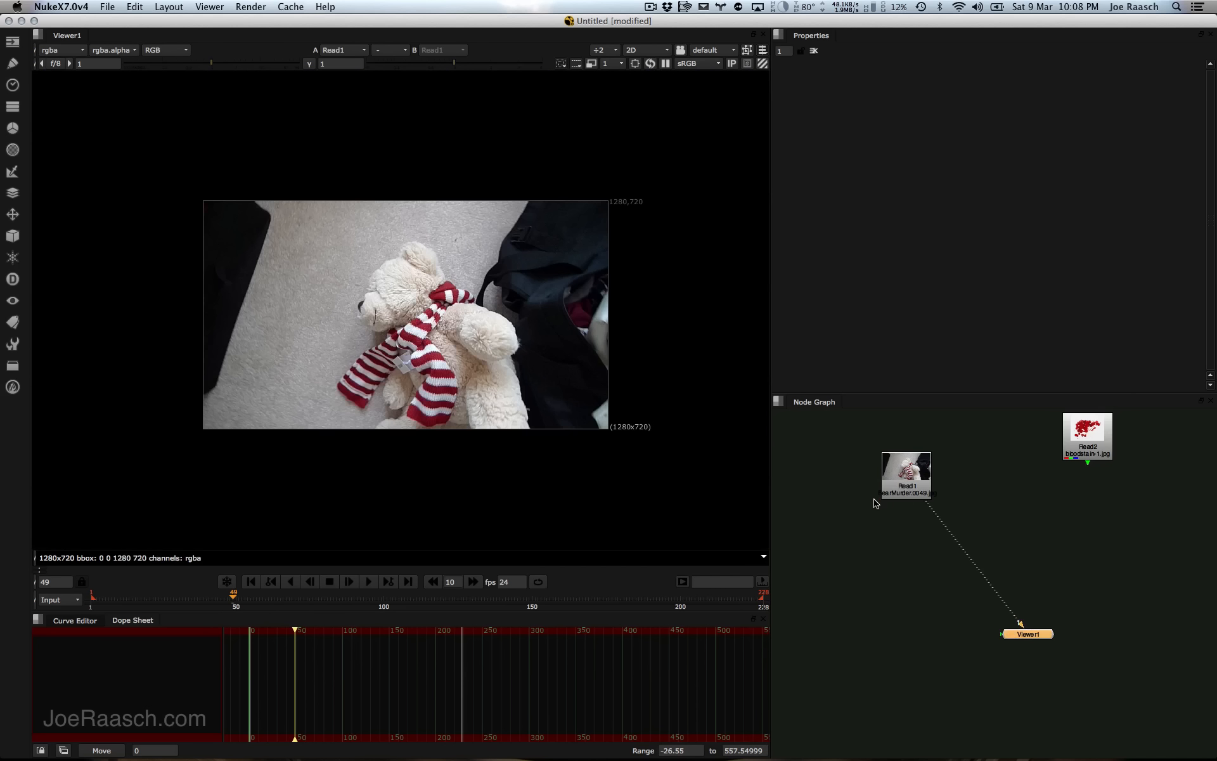
Step: Scrub back and forth through the bear footage, examining the camera movement and the carpet area around the two bears
left_click_drag(131, 596, 97, 594)
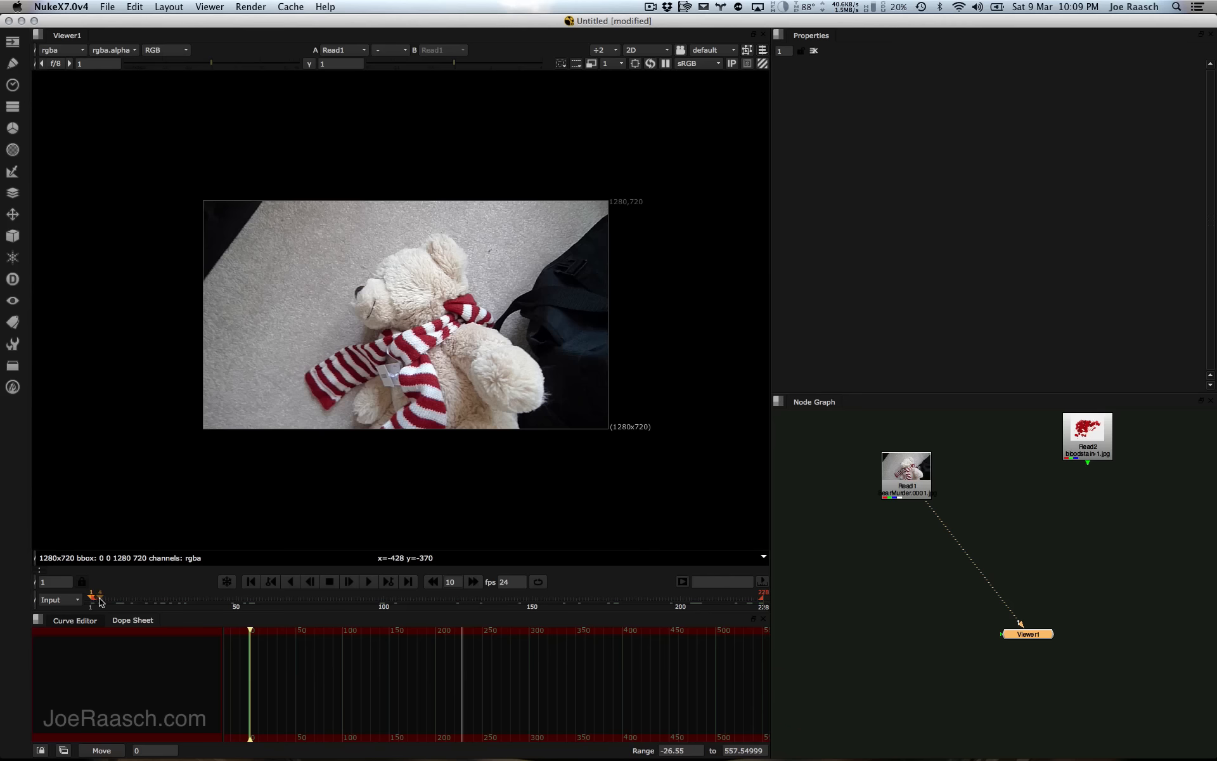
left_click_drag(100, 601, 464, 620)
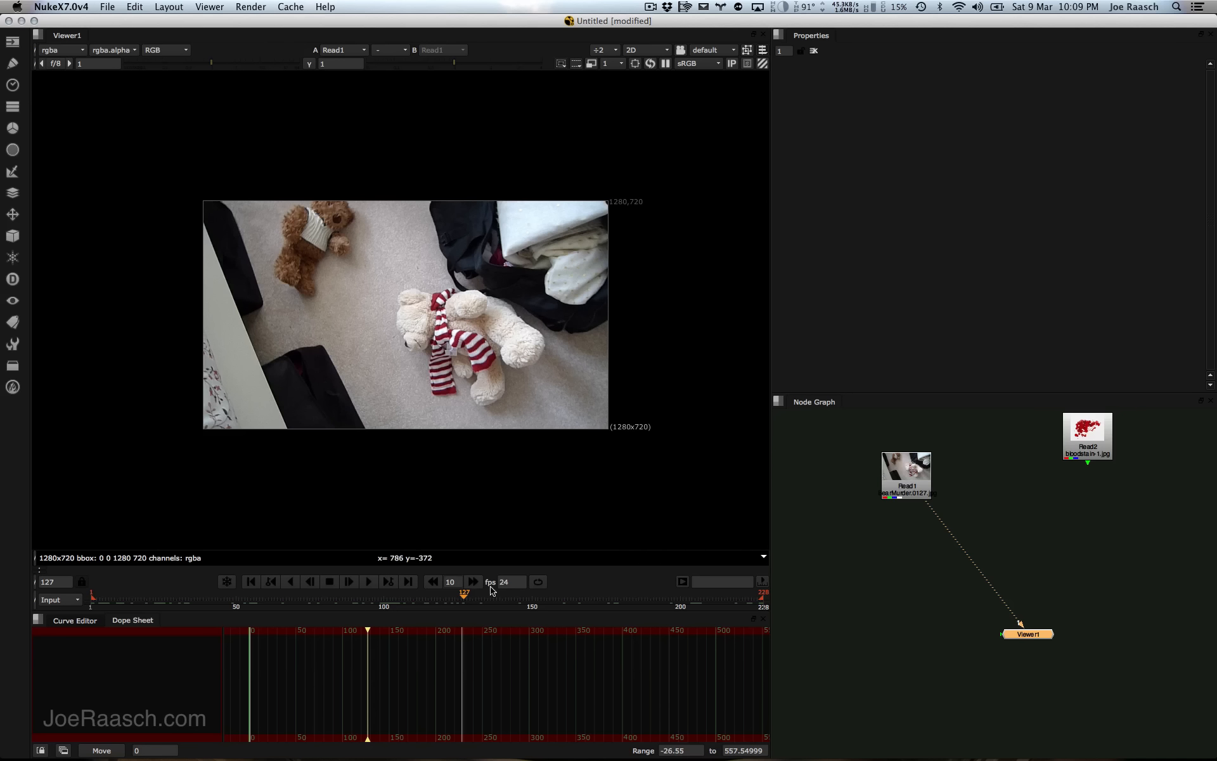
left_click_drag(465, 601, 163, 623)
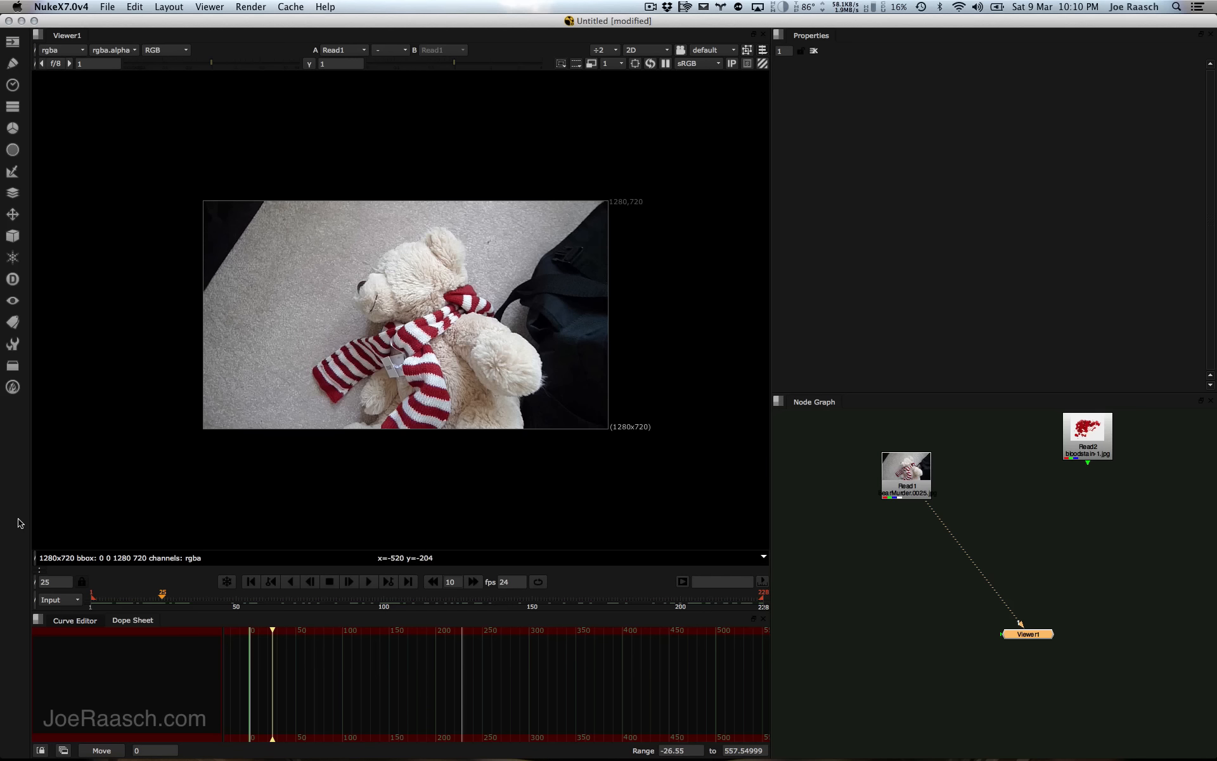
left_click_drag(154, 587, 425, 607)
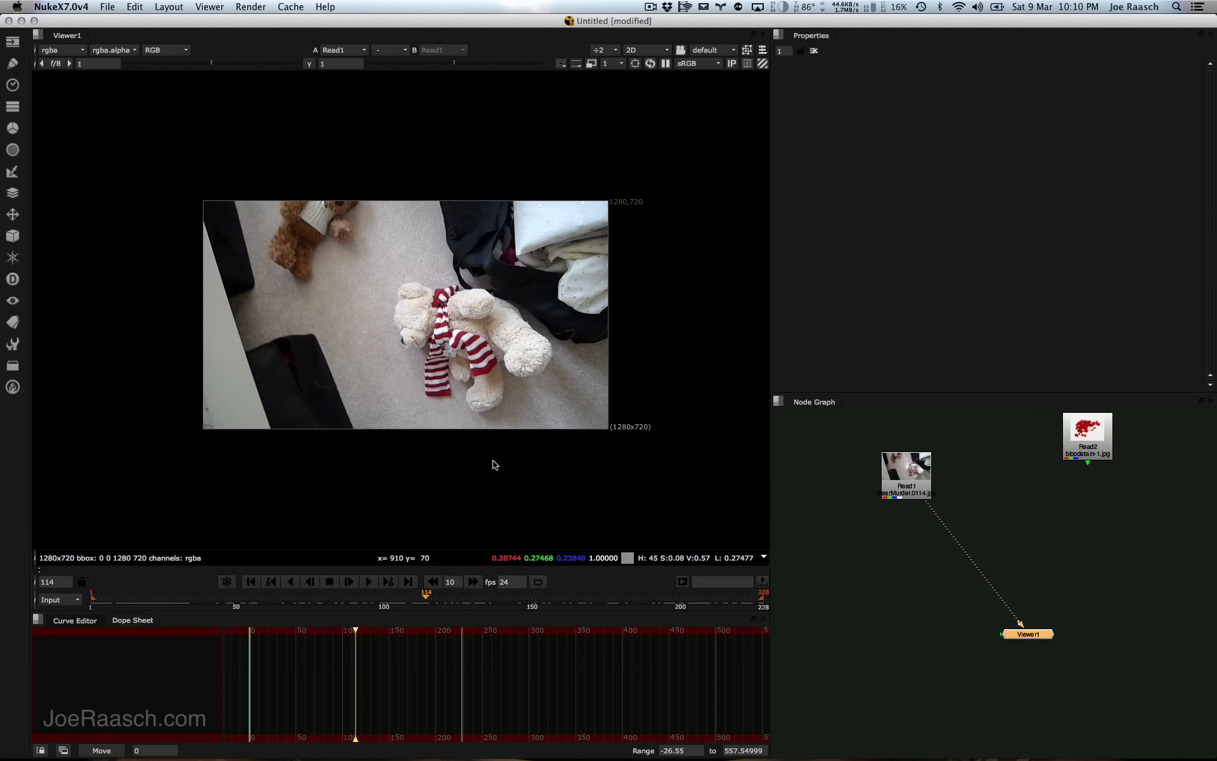
left_click(462, 602)
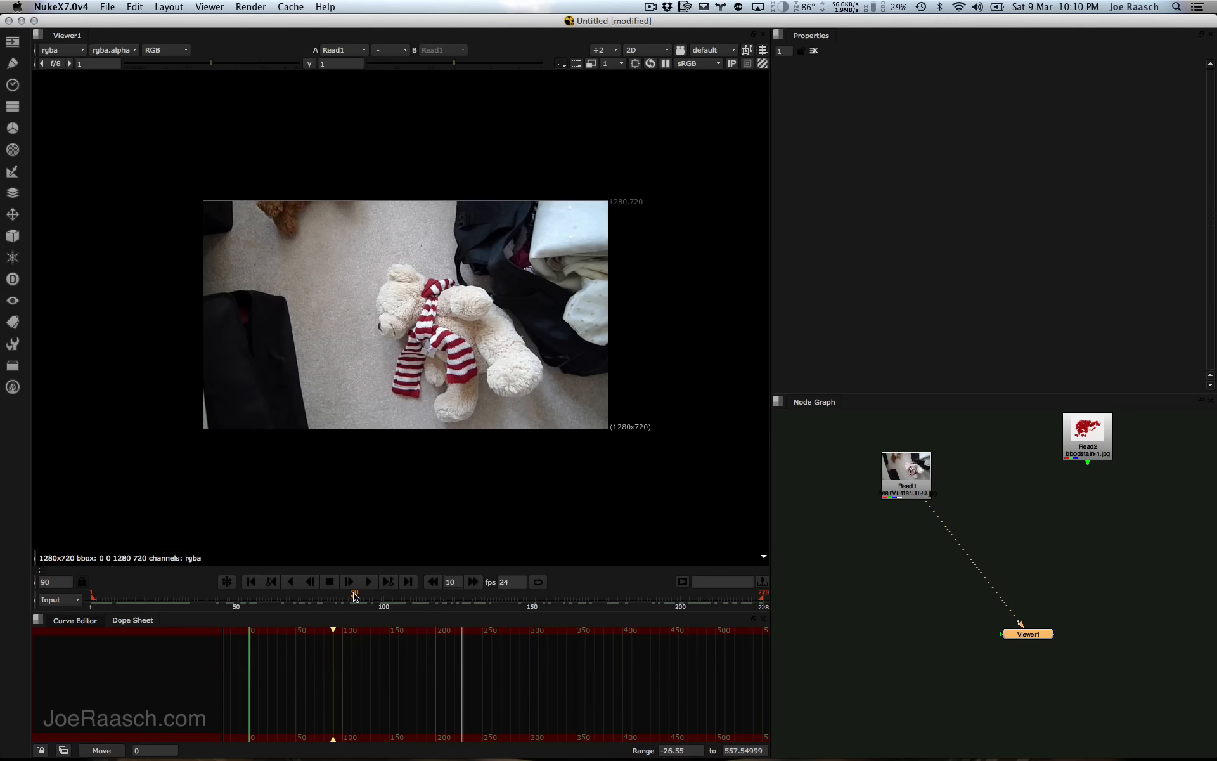
left_click_drag(462, 602, 123, 606)
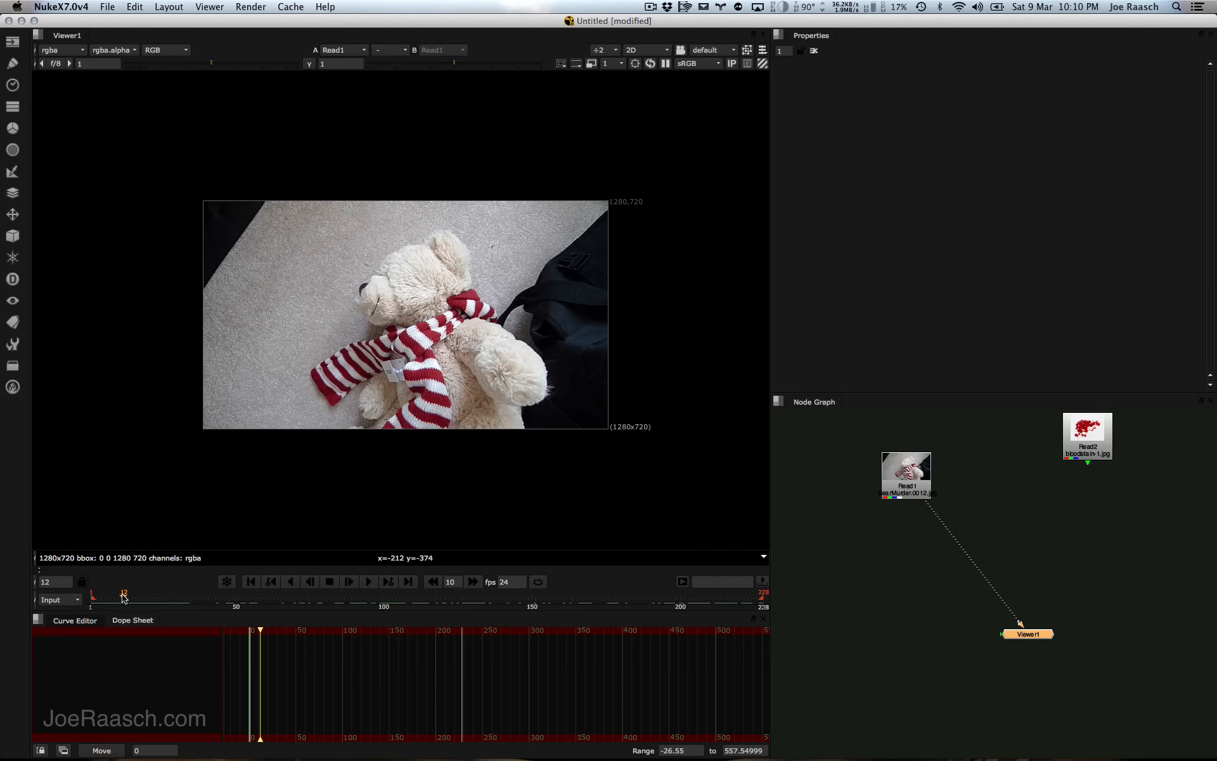
left_click_drag(124, 598, 659, 609)
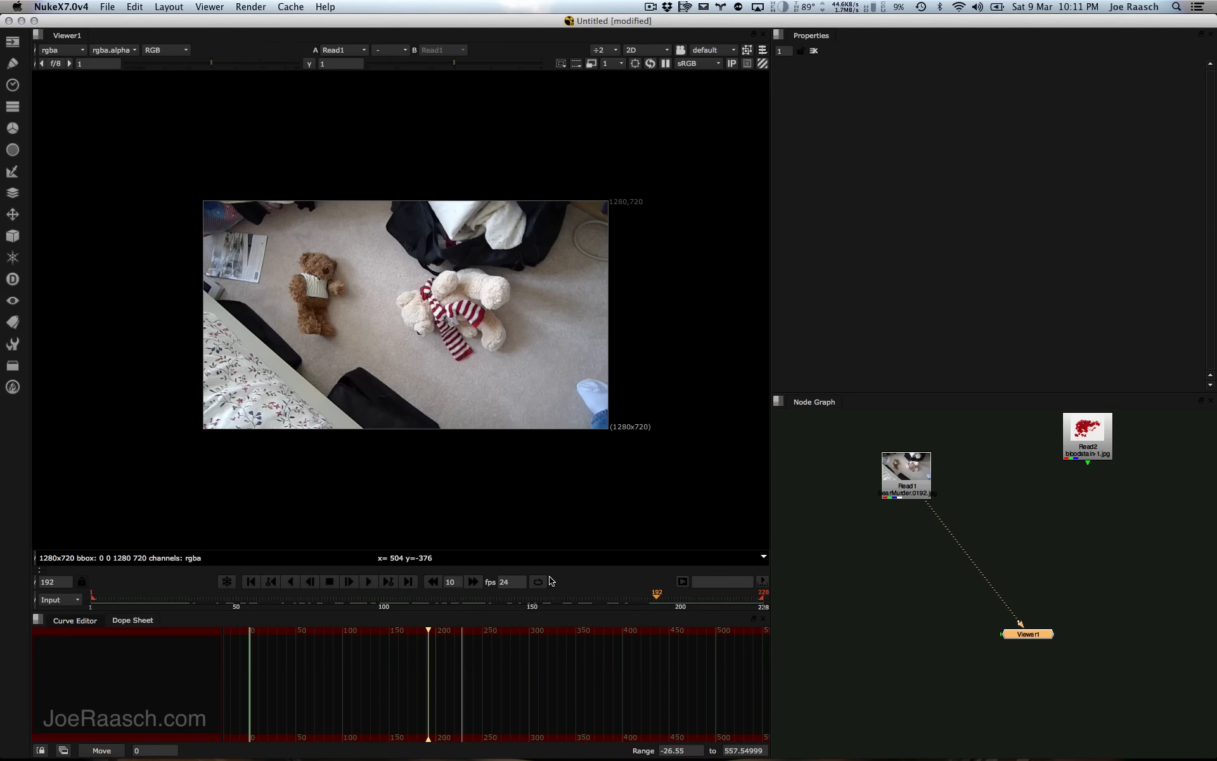
scroll(355, 201, "down", 2)
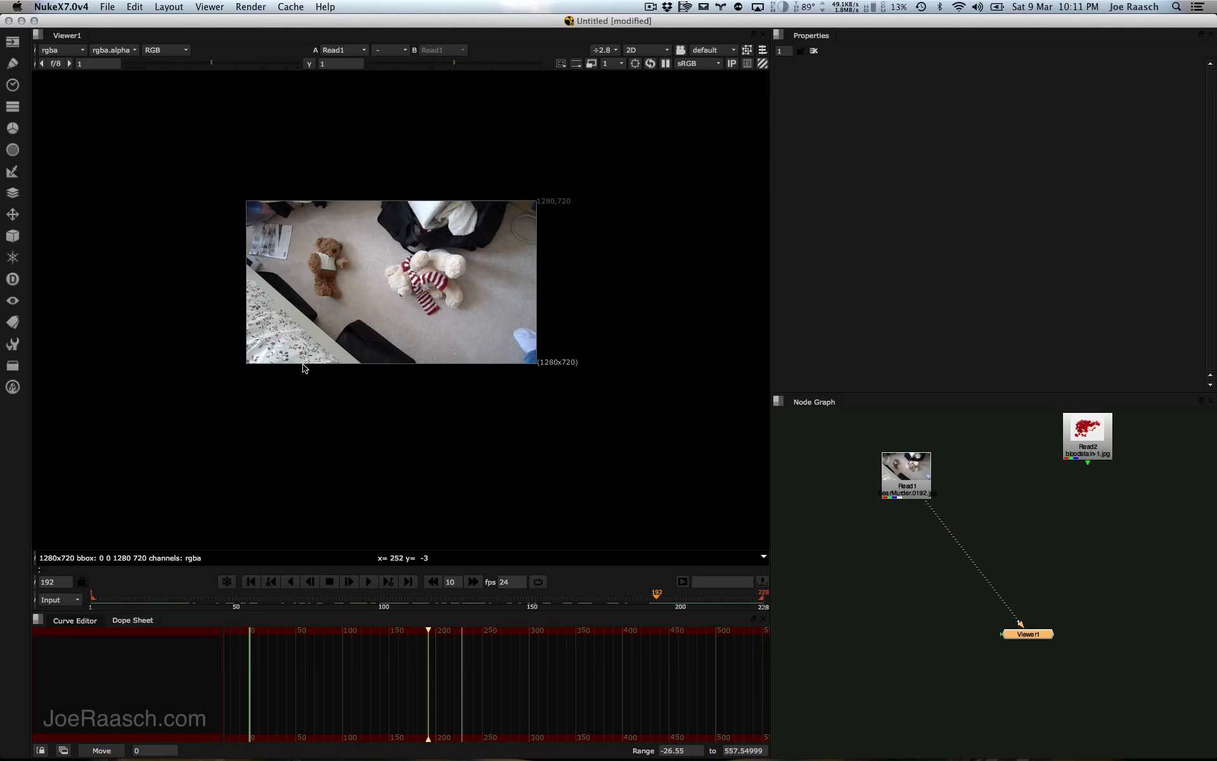
scroll(293, 371, "up", 3)
middle_click_drag(489, 326, 288, 533)
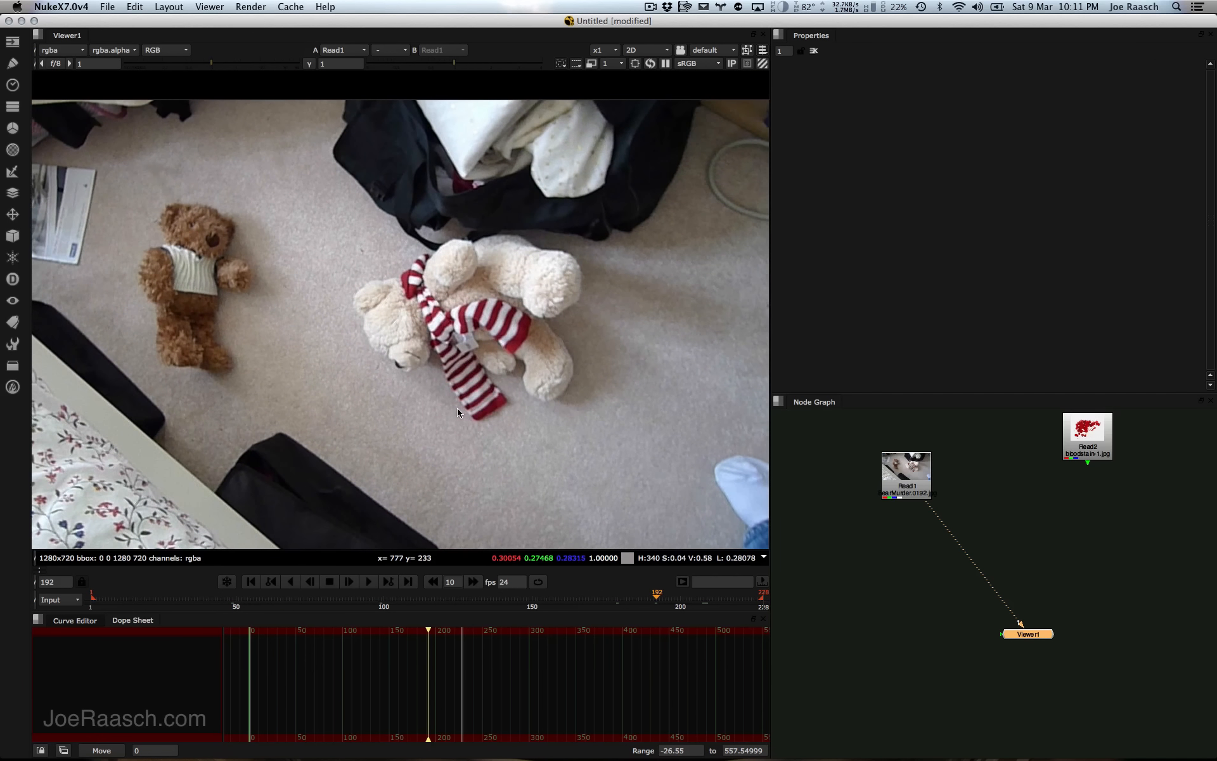
scroll(437, 407, "down", 1)
middle_click_drag(359, 397, 397, 374)
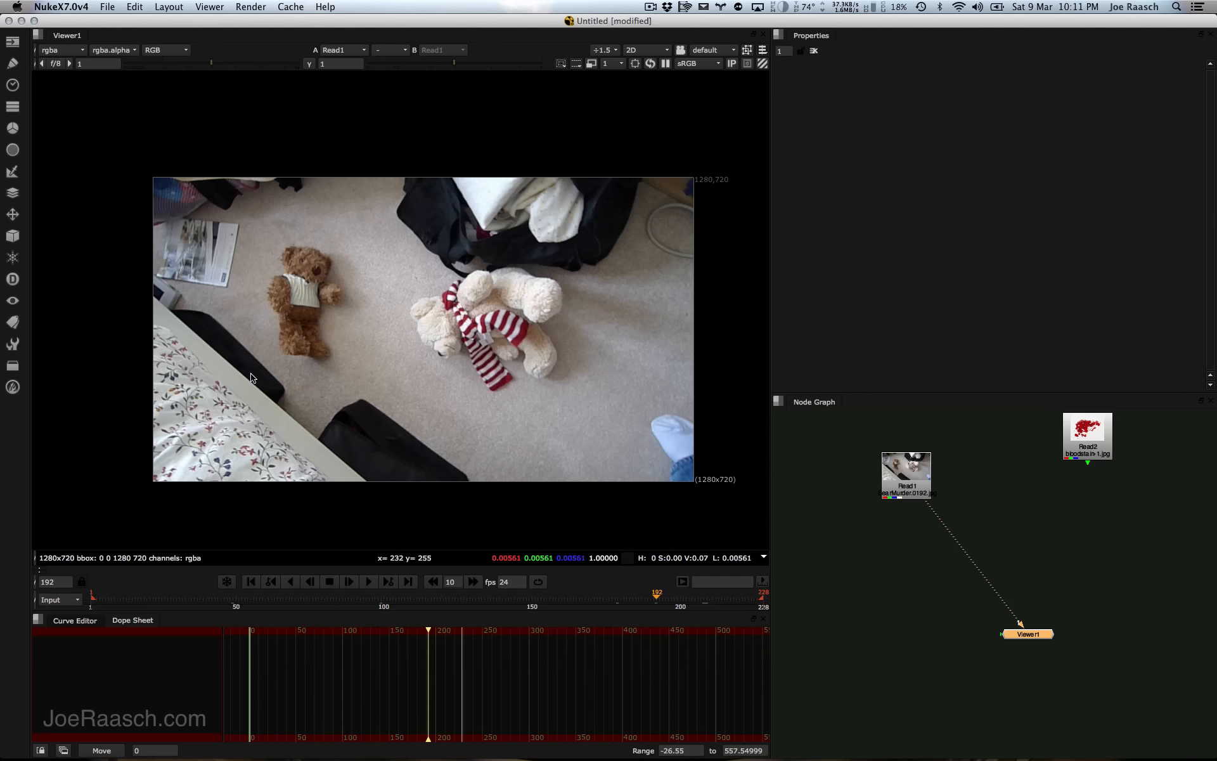
Step: Return to the first frame and insert a CameraTracker node after Read1
left_click(906, 477)
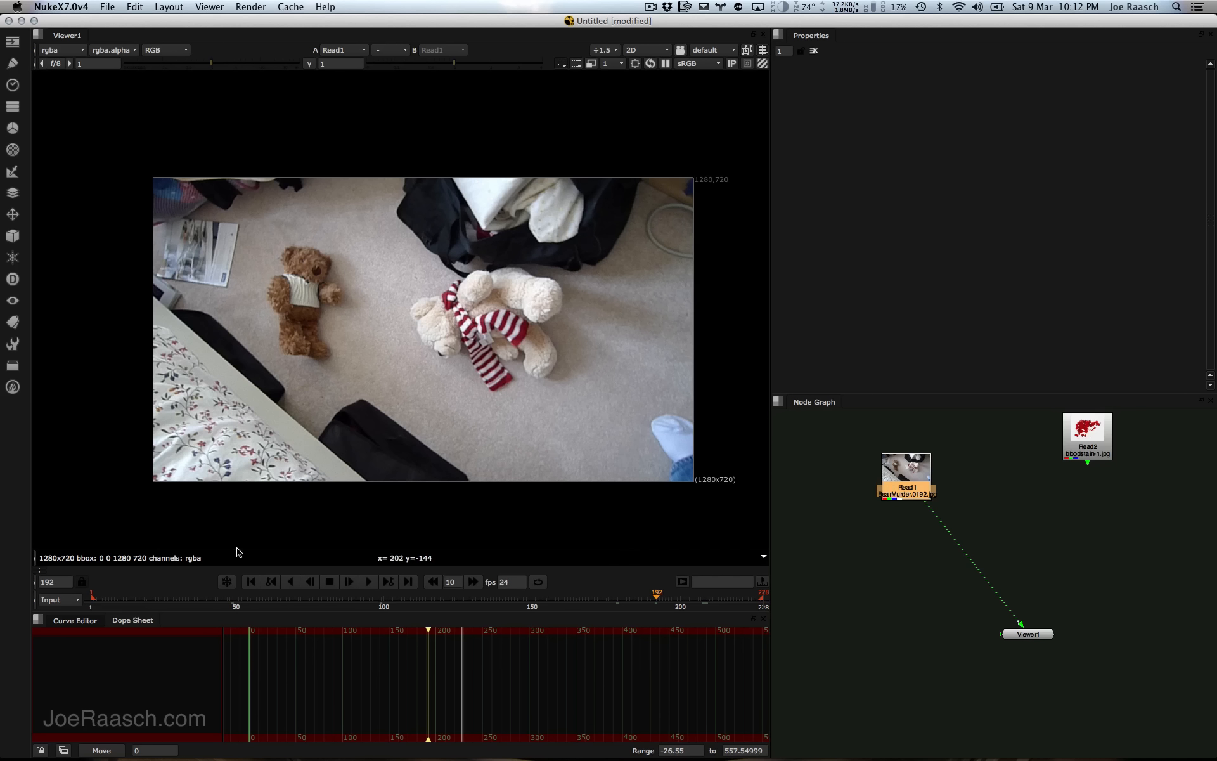
left_click_drag(266, 598, 560, 587)
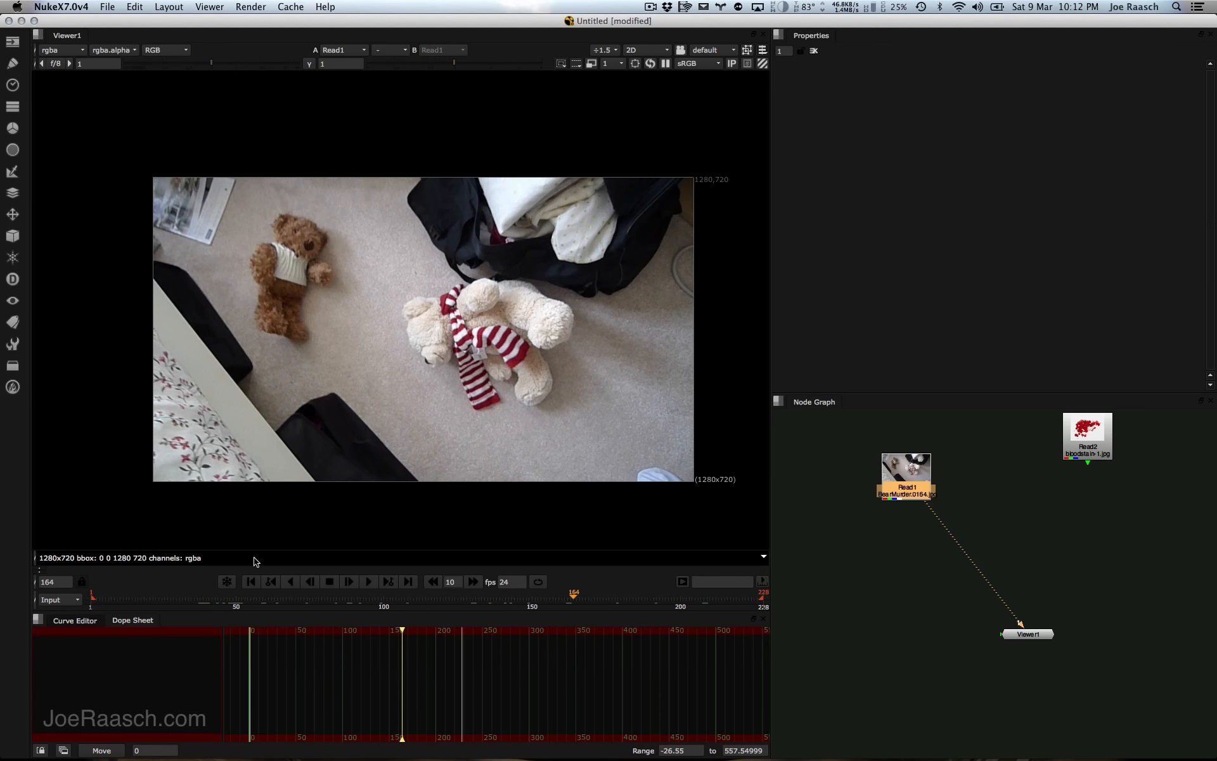
left_click(250, 582)
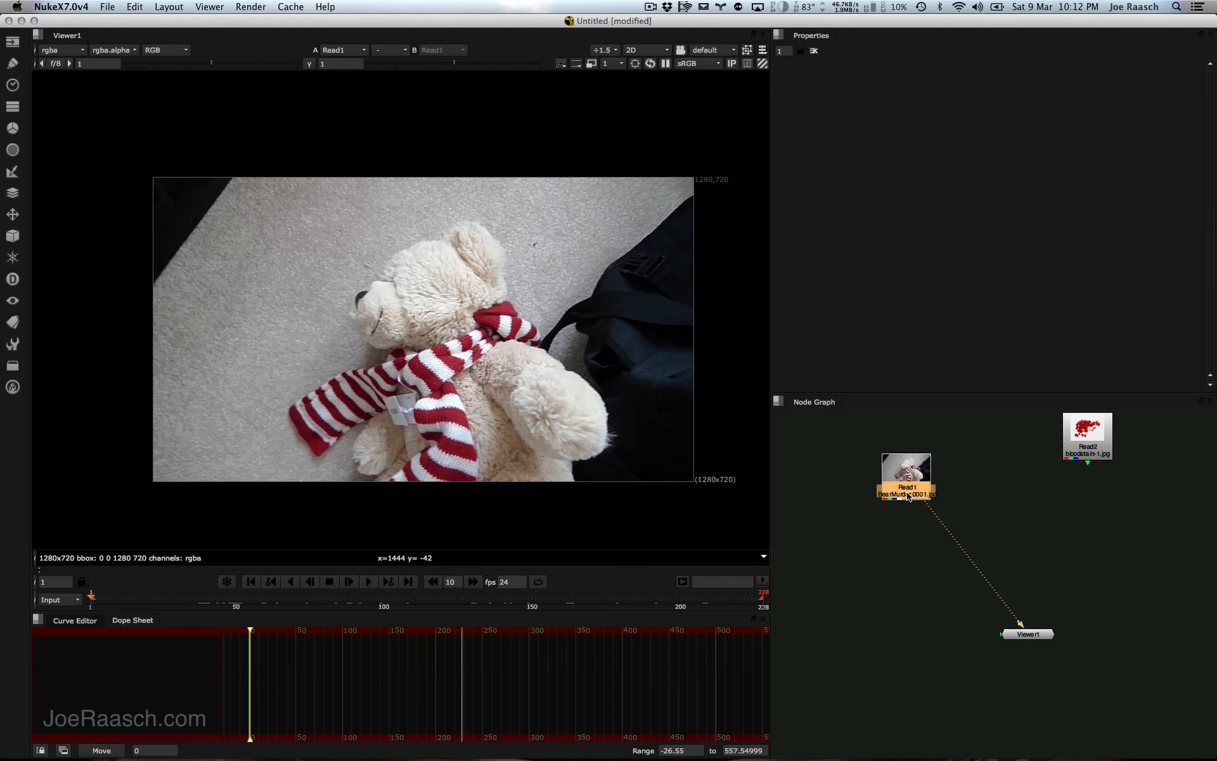
key("Tab")
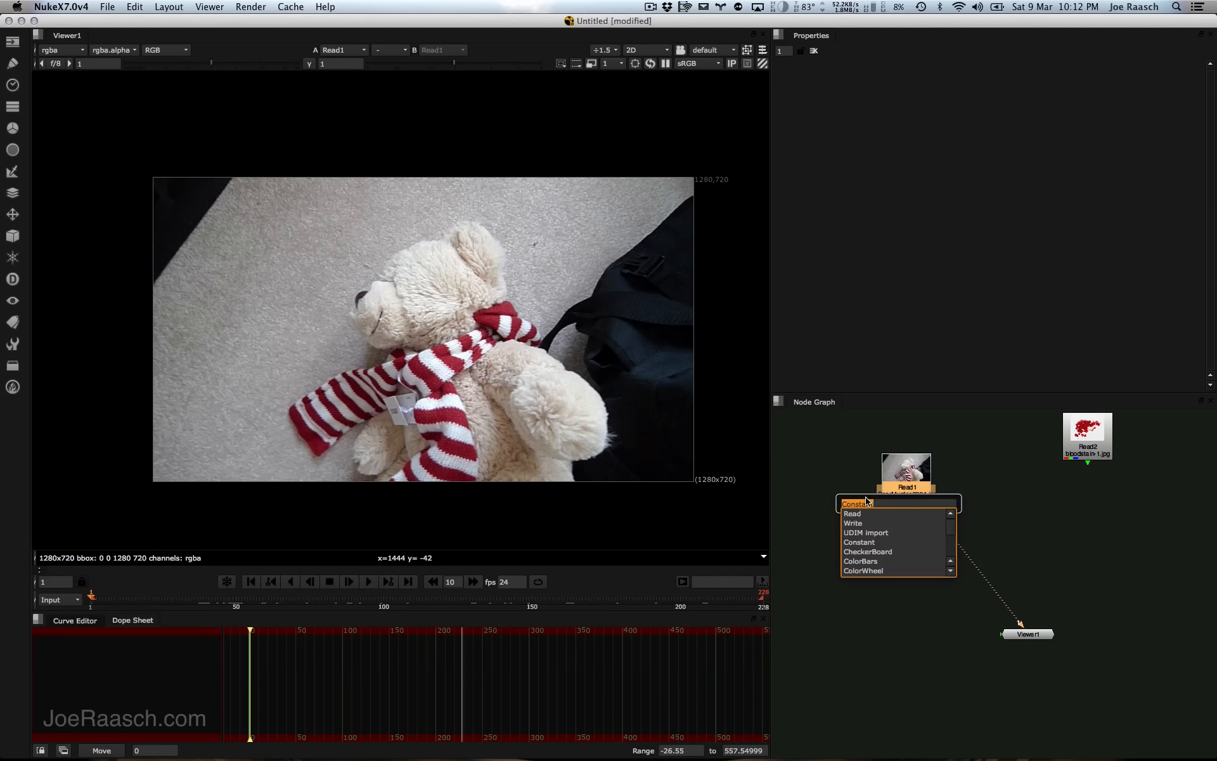
type("cam")
key("Down")
key("Down")
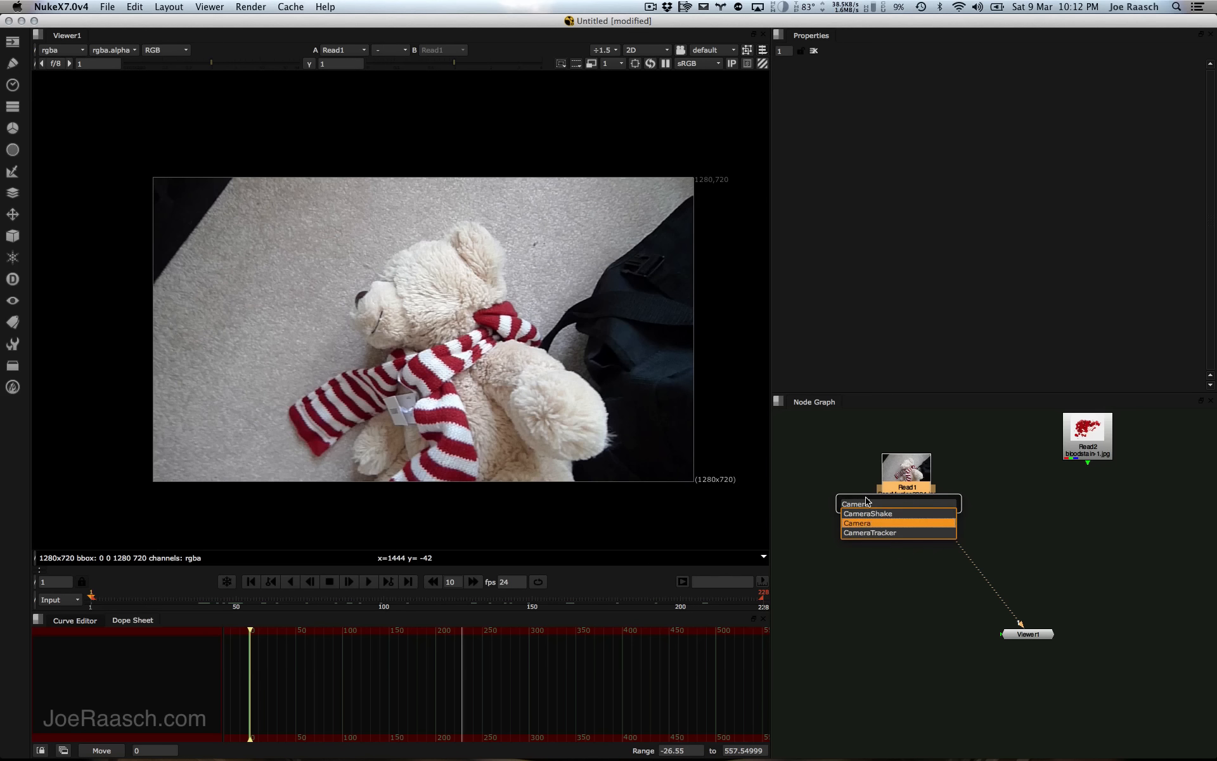
key("Return")
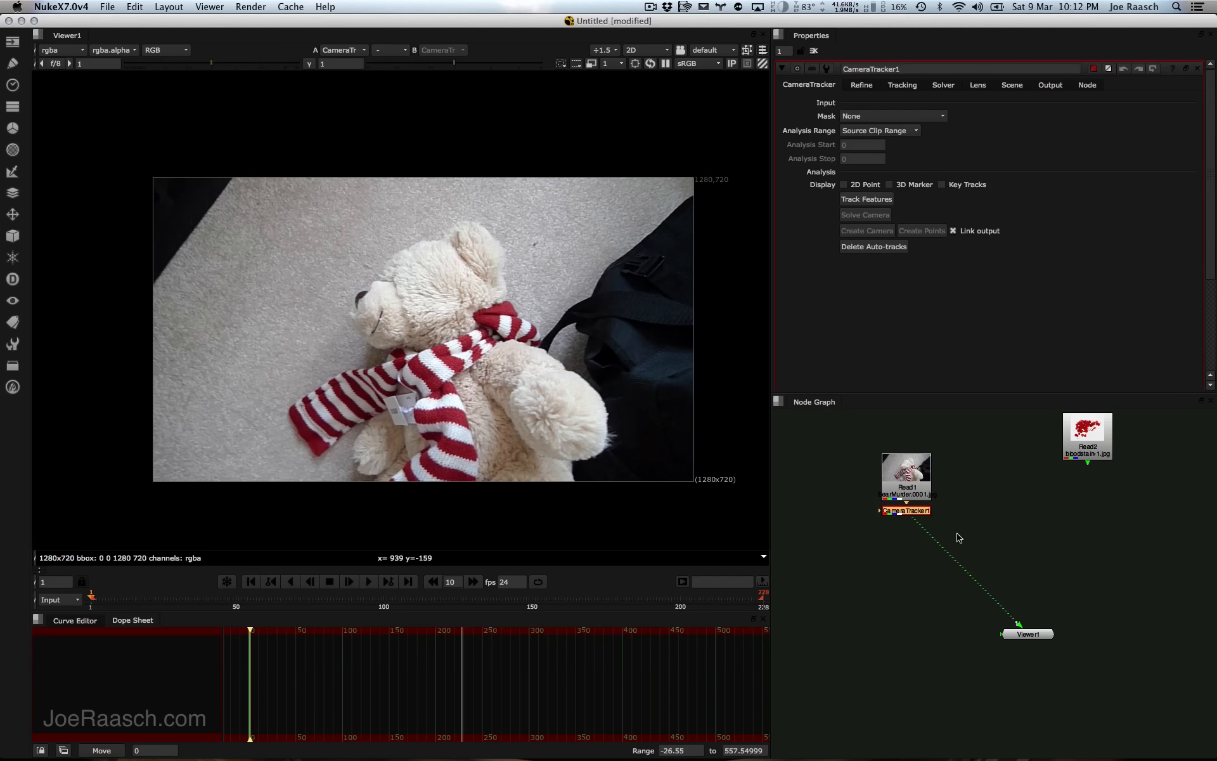
left_click(914, 520)
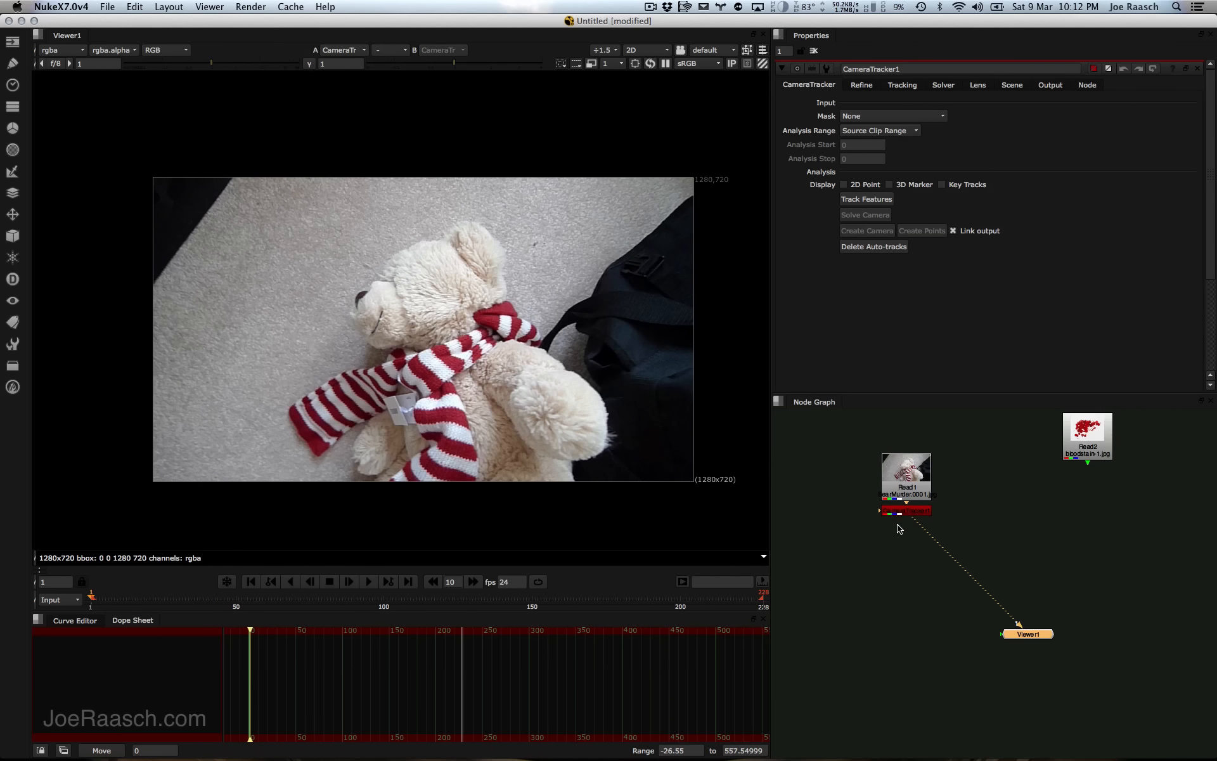
Step: Track features over the source clip range and solve the camera, checking the tracks across the clip
left_click(868, 199)
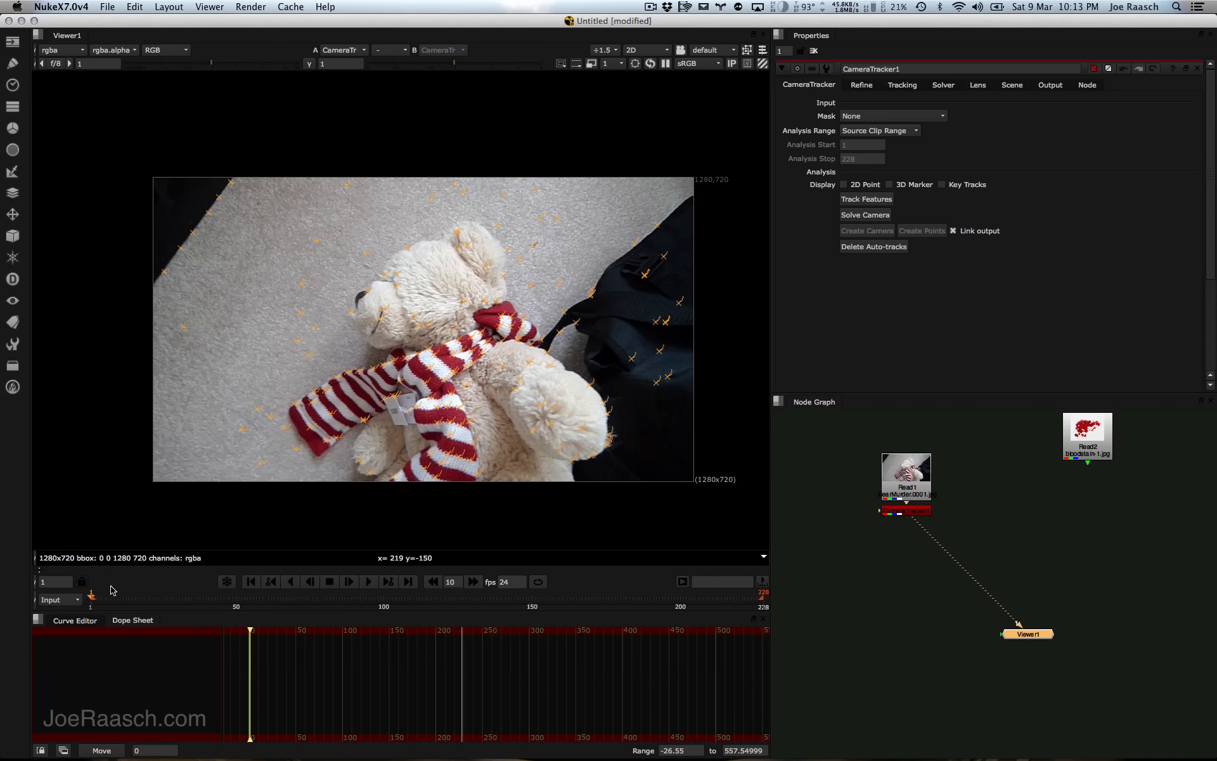
left_click_drag(115, 596, 476, 596)
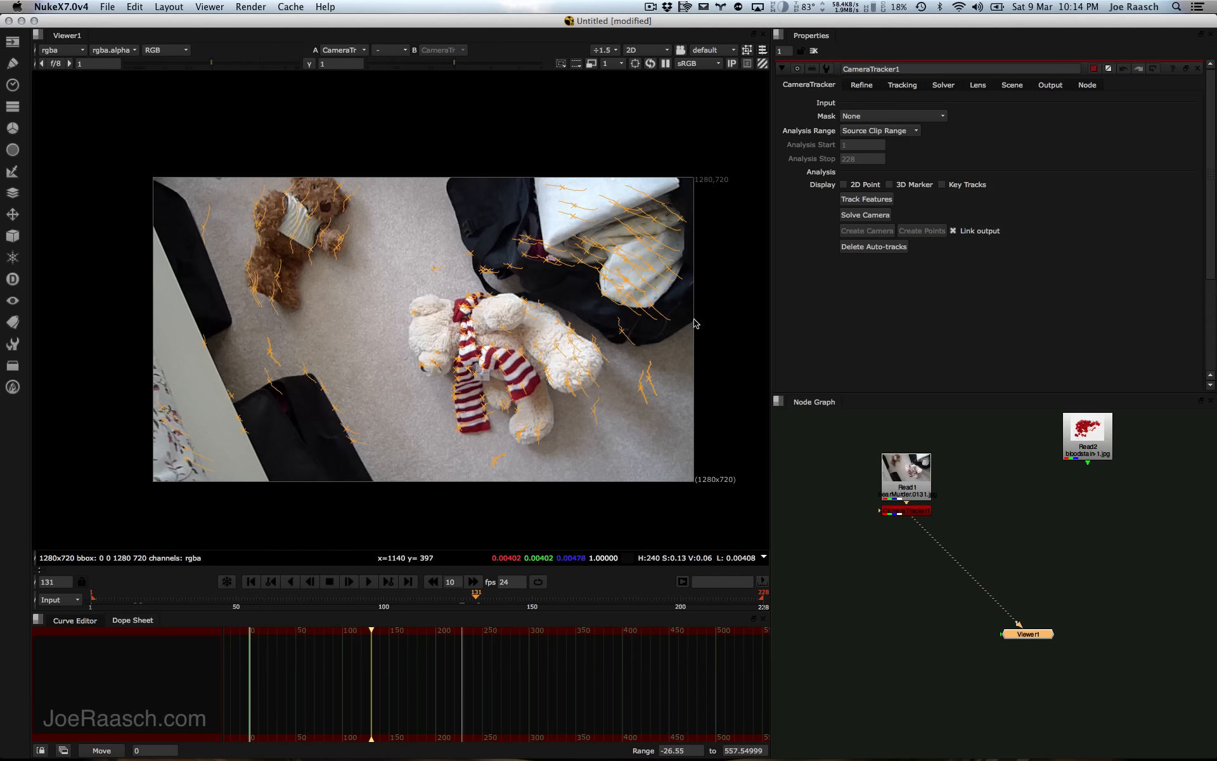
left_click(863, 219)
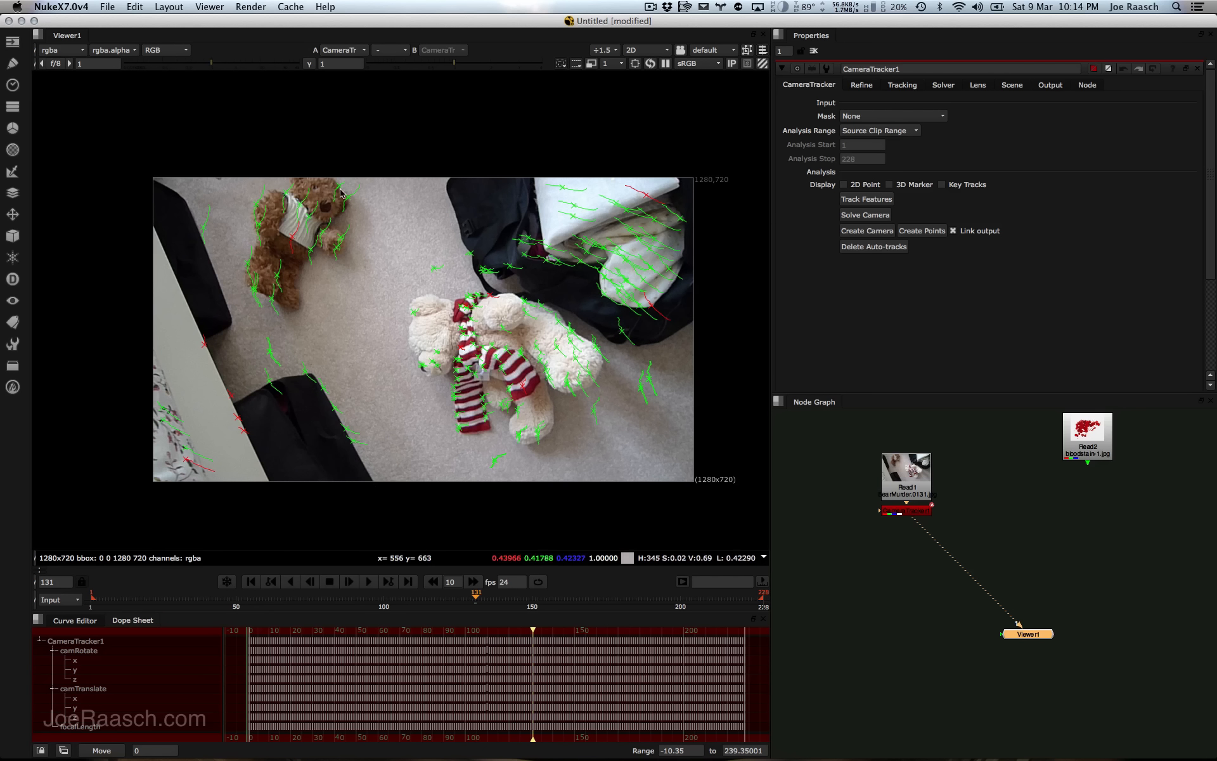
left_click_drag(336, 597, 550, 593)
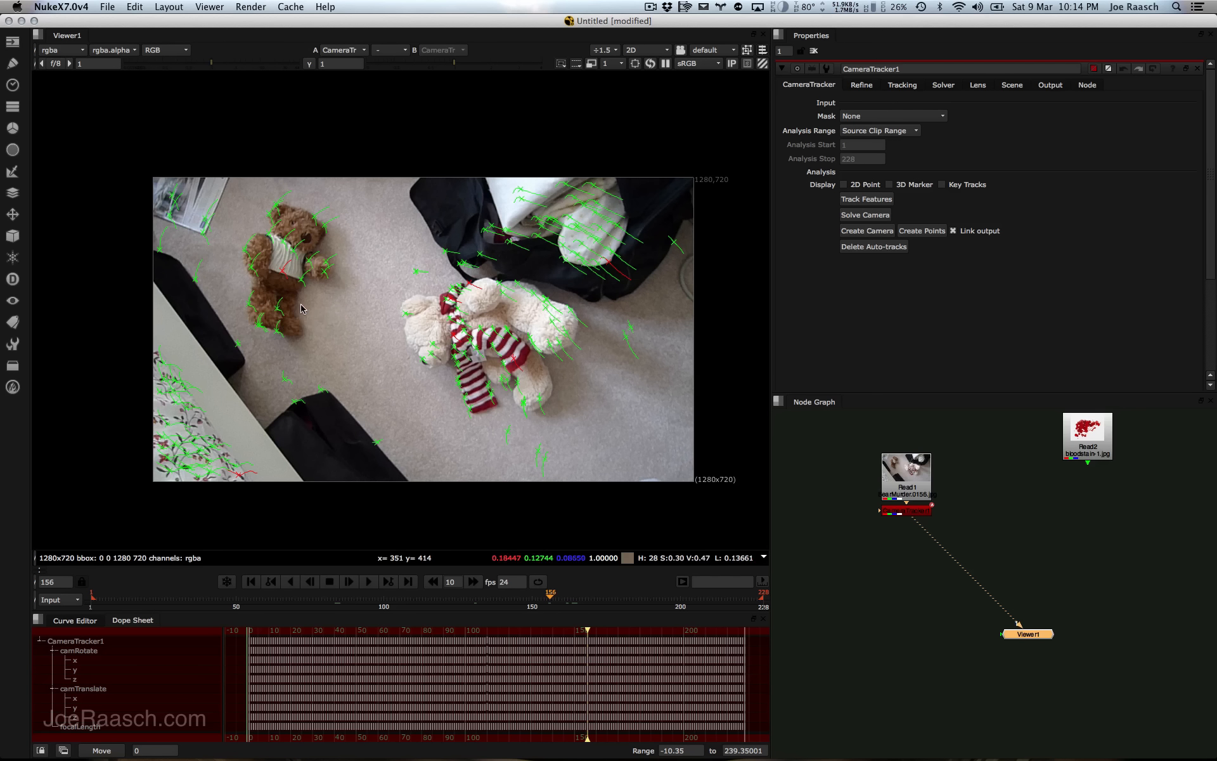
Step: Create a camera from the CameraTracker solve and place it beside the tracker, above the Viewer1 node
left_click(862, 232)
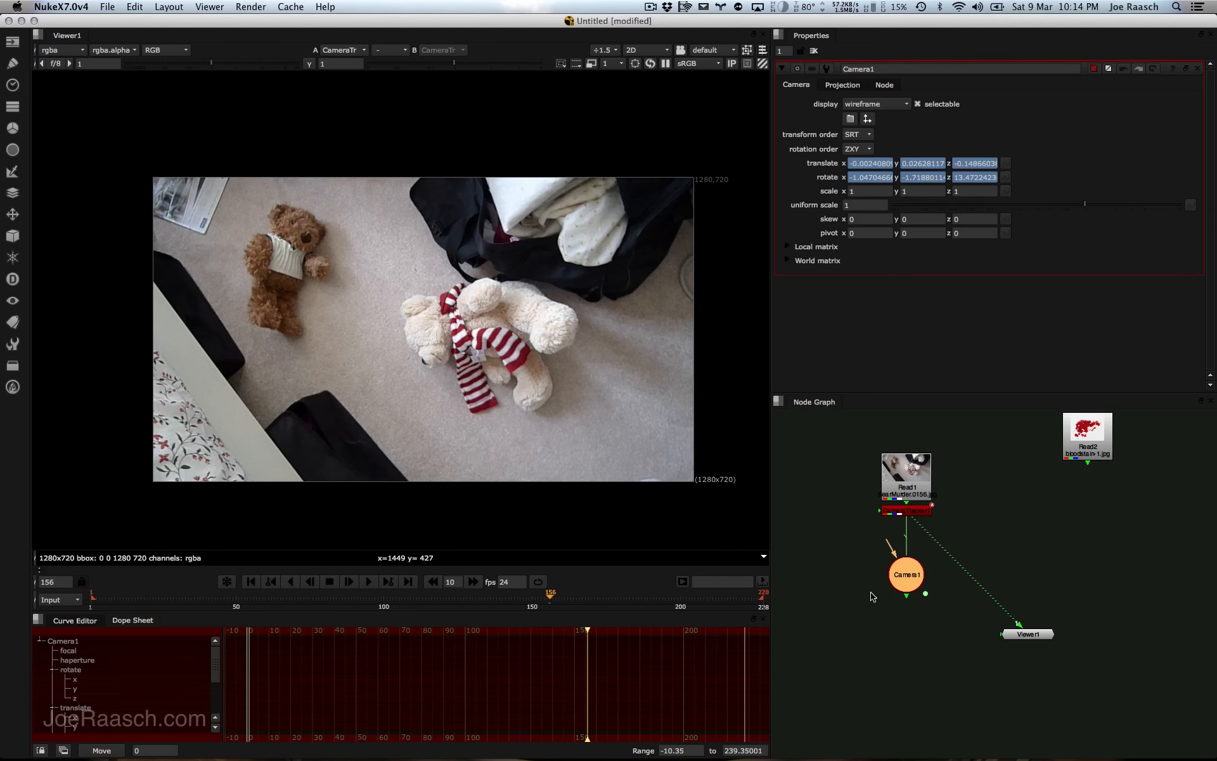
left_click_drag(913, 584, 1062, 567)
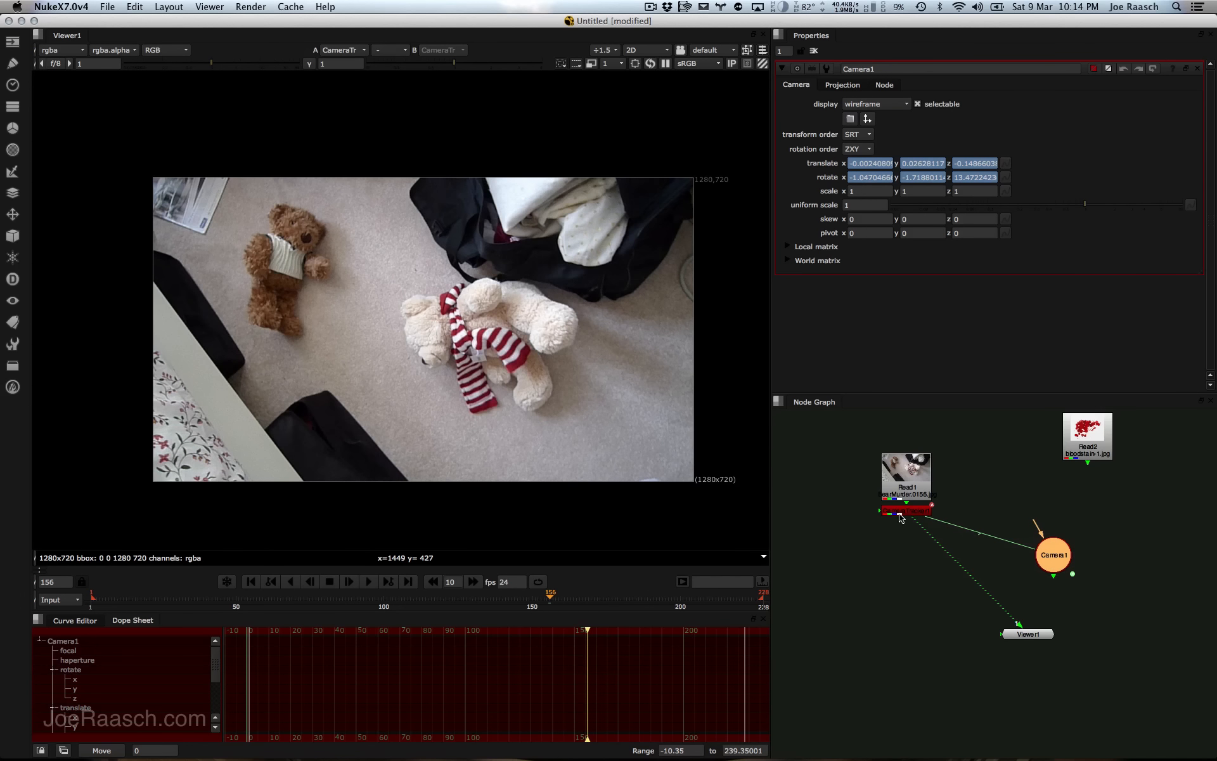
mouse_move(913, 516)
left_mouse_down()
mouse_move(901, 507)
mouse_move(908, 526)
mouse_move(897, 525)
left_mouse_up()
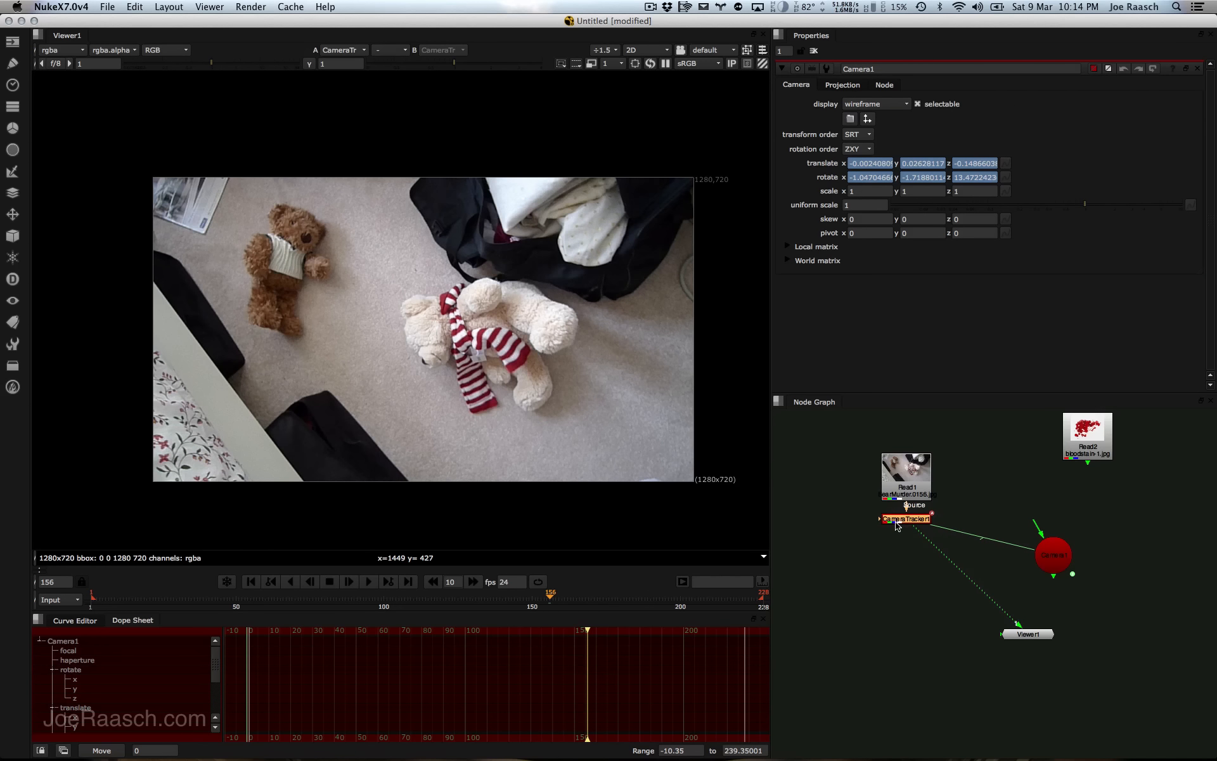
left_click_drag(1052, 569, 1011, 575)
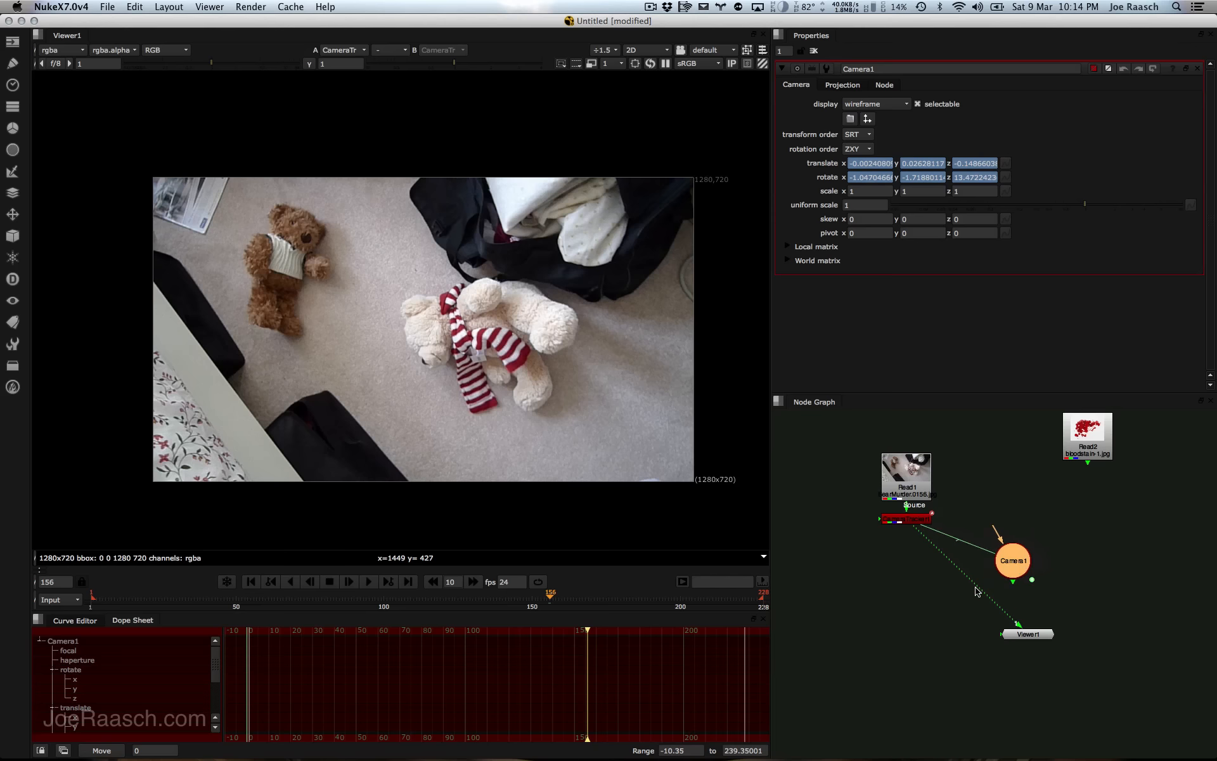
Step: Create the point cloud and scene from CameraTracker1 and arrange both nodes beneath the tracker
left_click(890, 519)
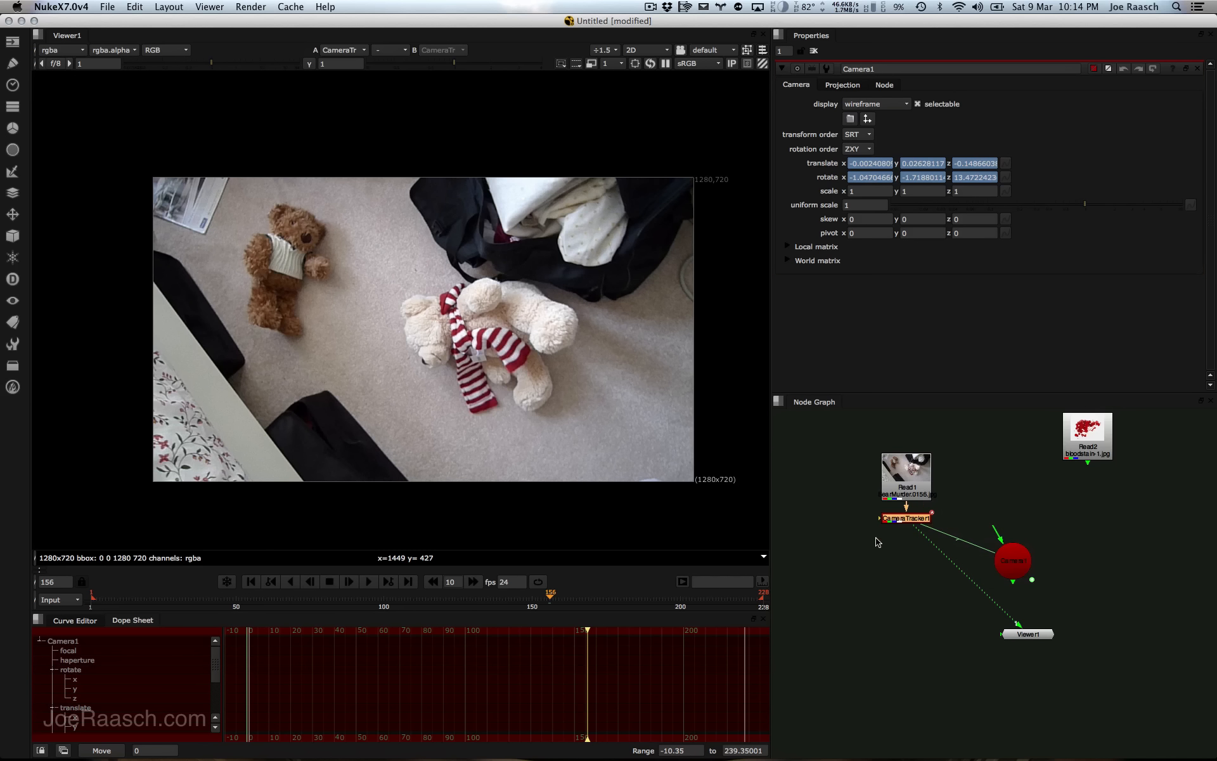
double_click(907, 522)
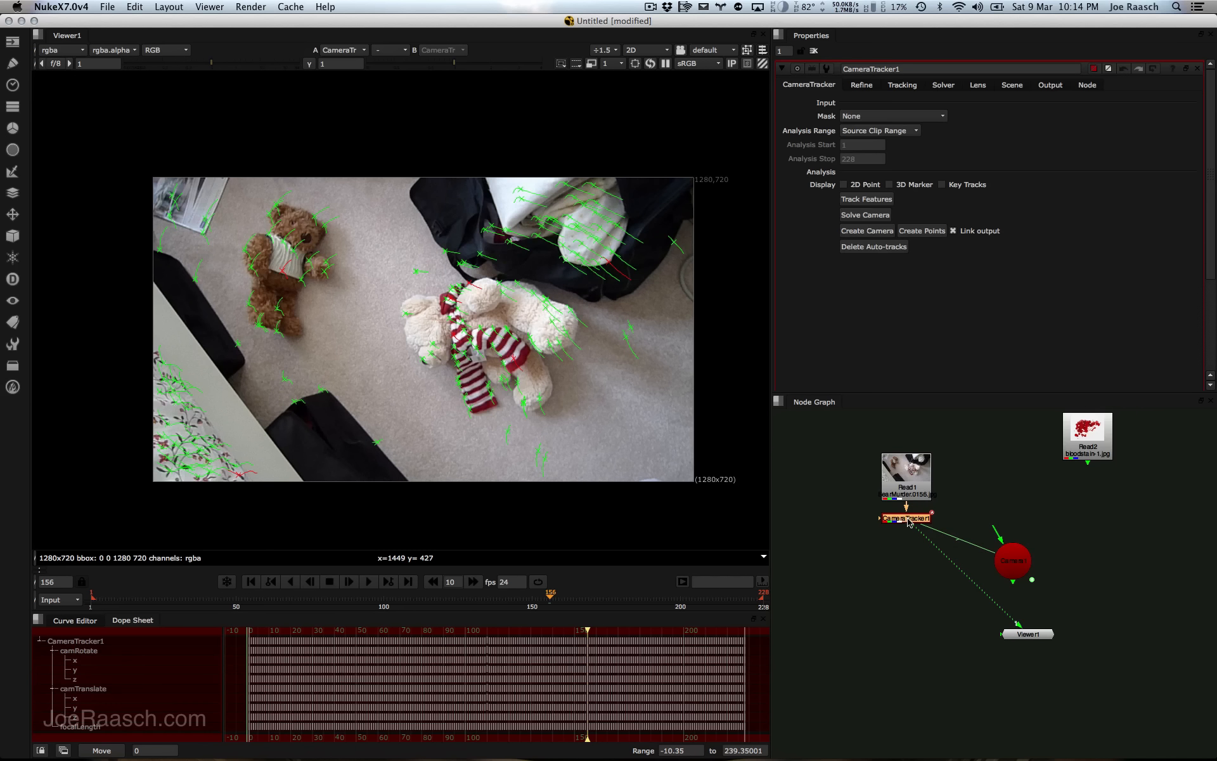
left_click(924, 233)
left_click_drag(894, 564, 907, 558)
left_click_drag(908, 621, 902, 597)
double_click(901, 519)
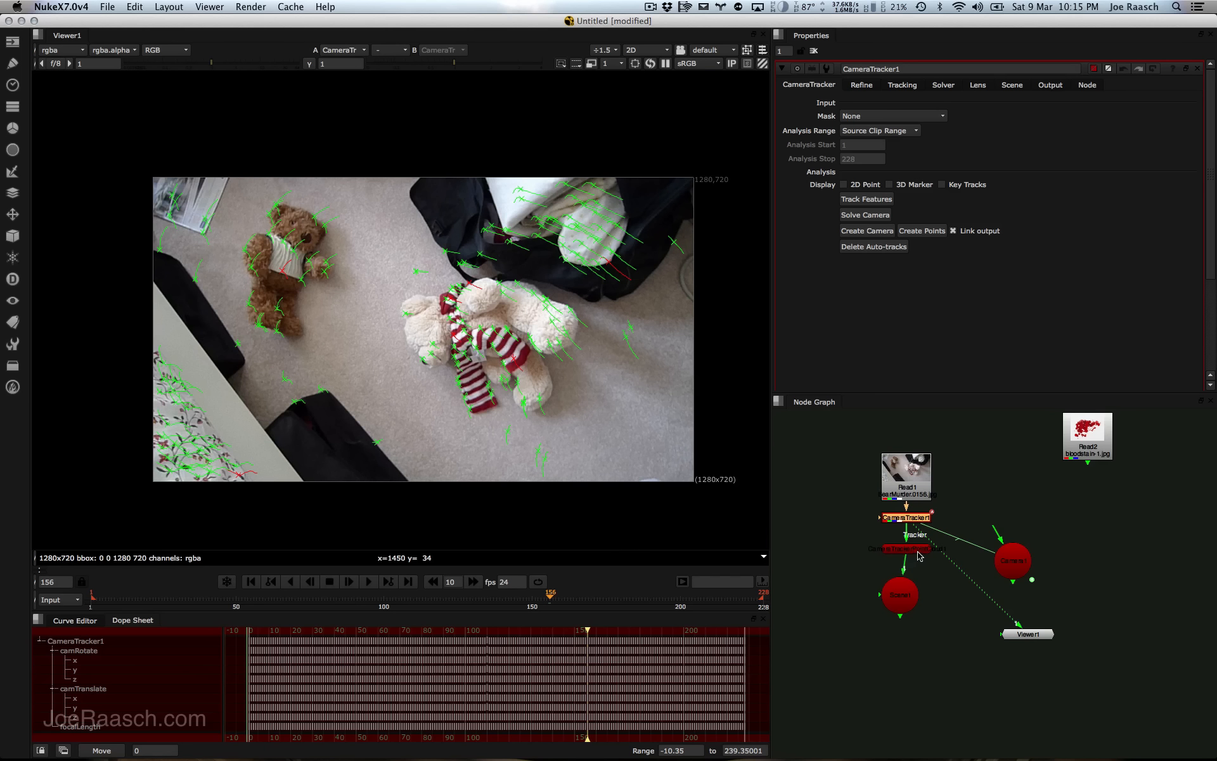
Step: Connect Camera1 to Scene1 and align the scene and point cloud nodes under the tracker
left_click_drag(920, 555, 1014, 561)
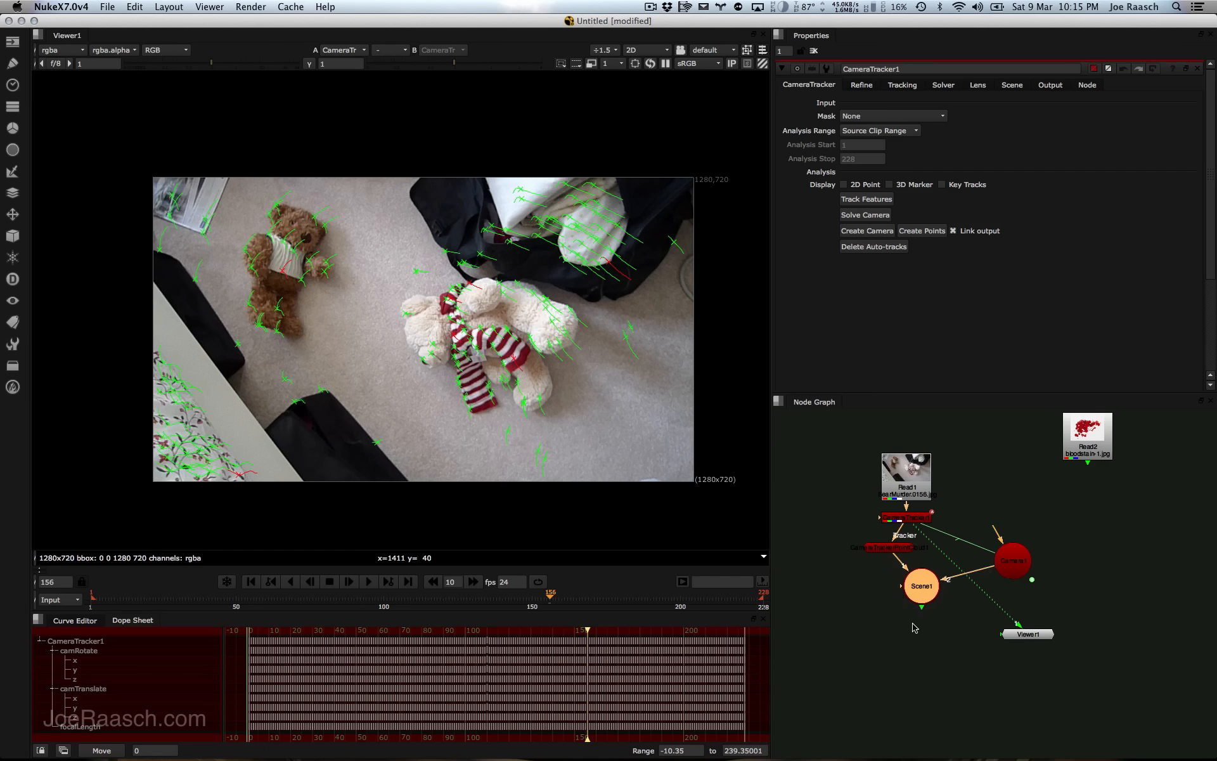
left_click_drag(933, 594, 897, 598)
left_click_drag(887, 550, 890, 588)
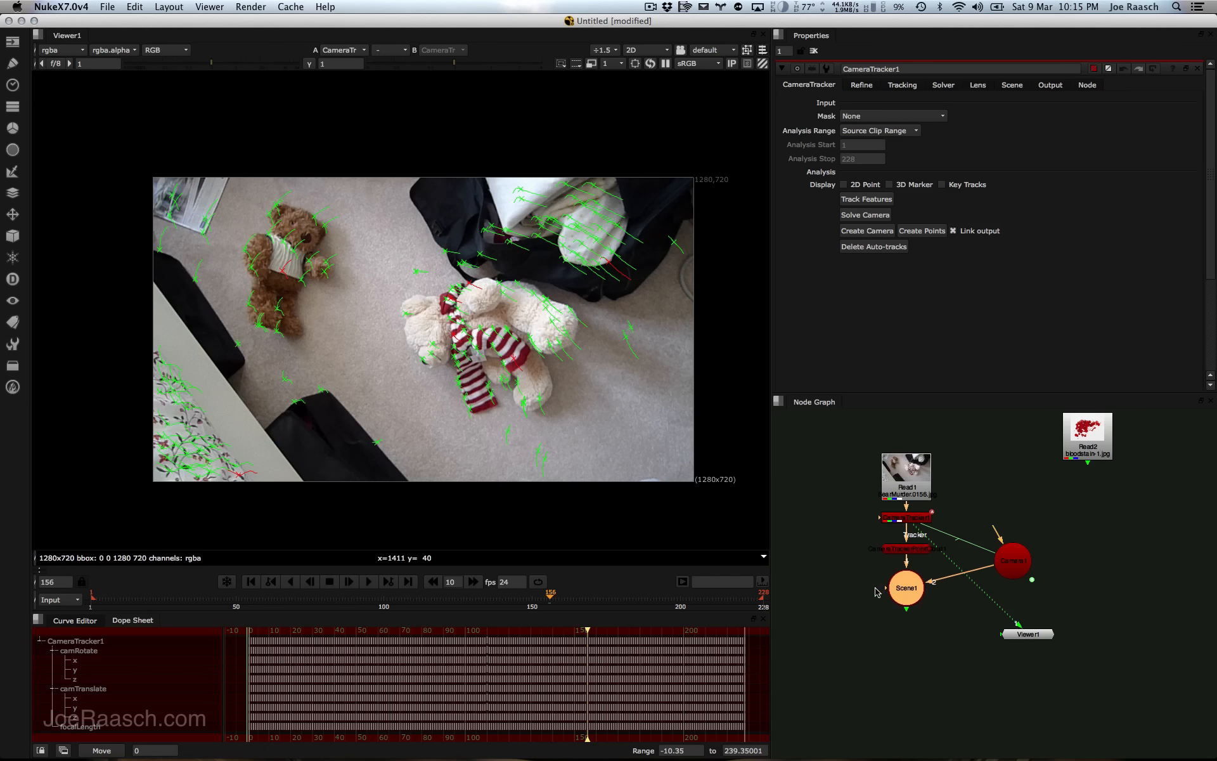
Step: Show Scene1 in the viewer and orbit the 3D view to examine the solved camera and point cloud
key("1")
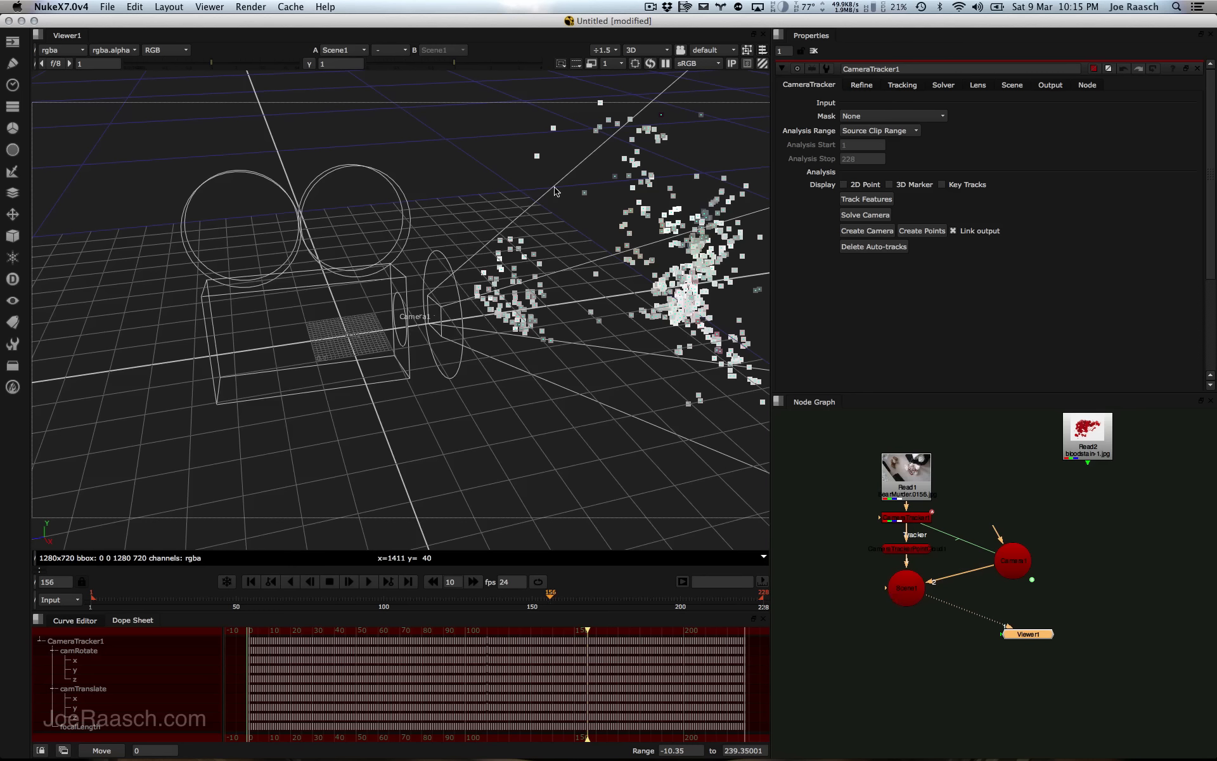
middle_click_drag(484, 318, 387, 305, "alt")
left_click_drag(415, 316, 322, 223, "super")
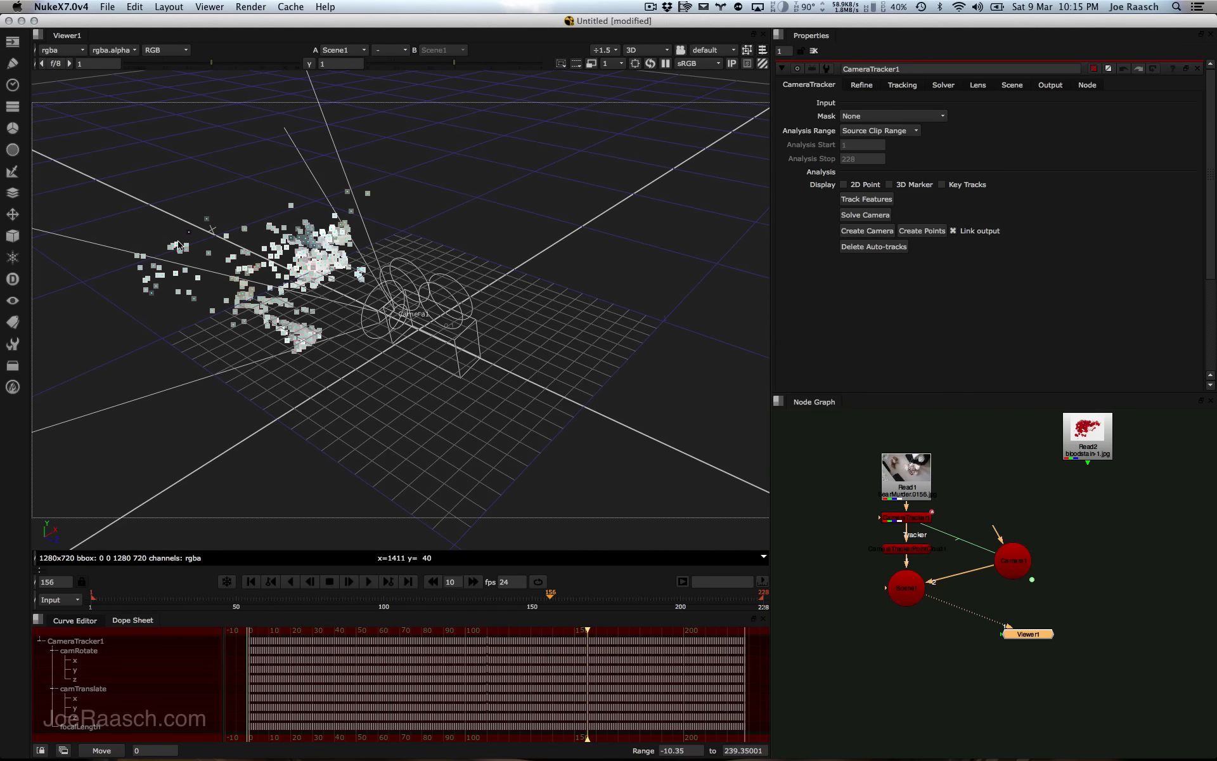
left_click_drag(360, 338, 474, 290, "super")
left_click_drag(412, 355, 396, 328, "super")
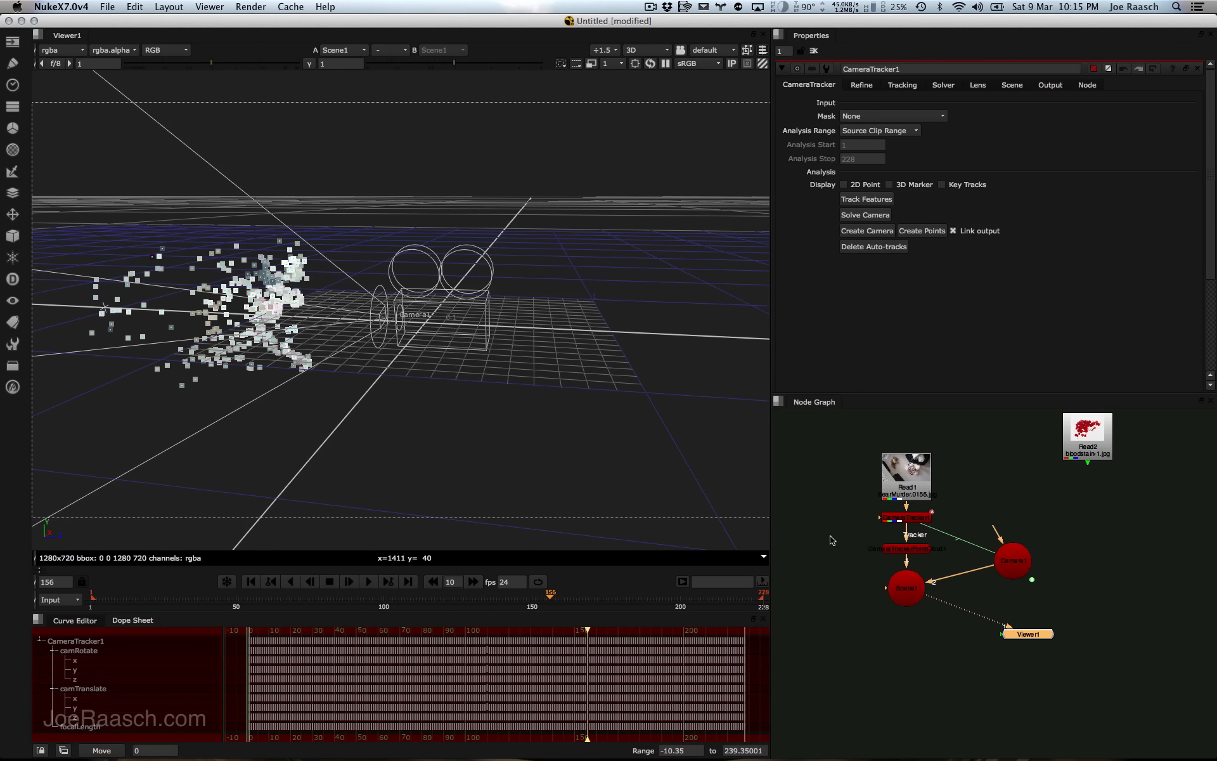
Step: Look through Camera1 in the 3D viewer and scrub the timeline to frame 218 to examine the point cloud's motion
left_click(712, 50)
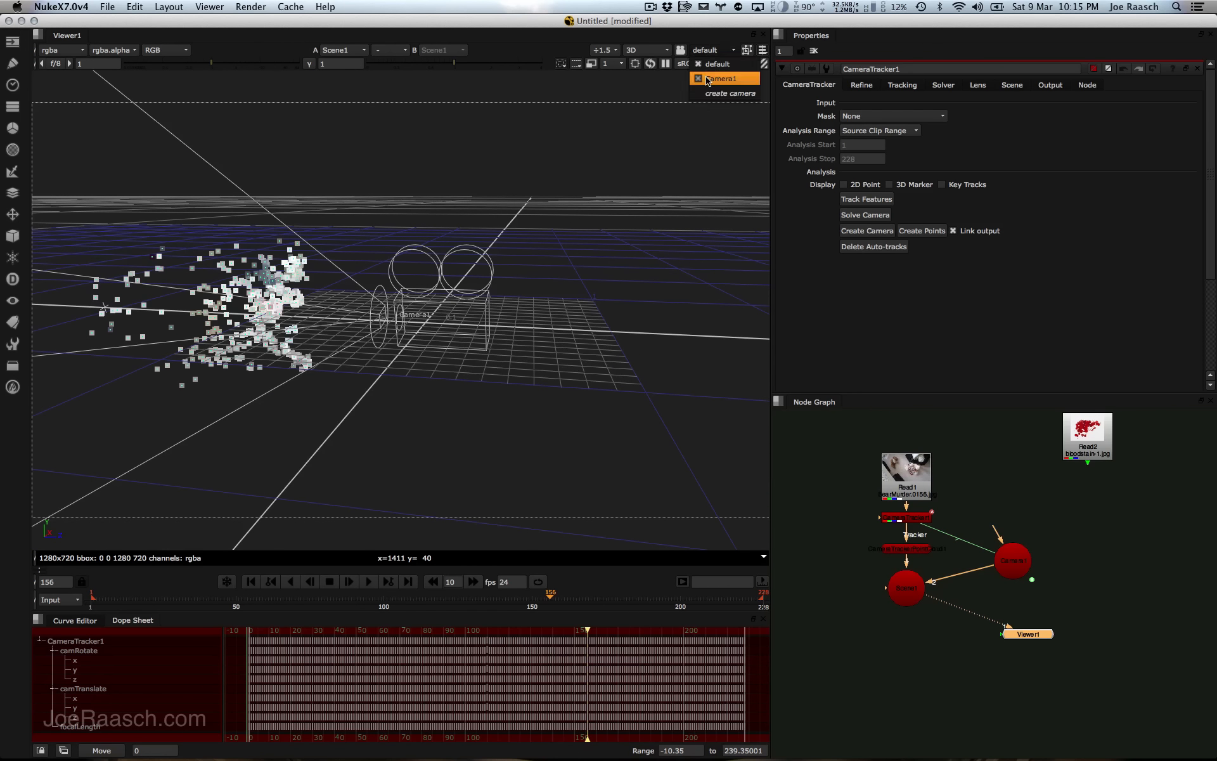
left_click(713, 76)
key("l")
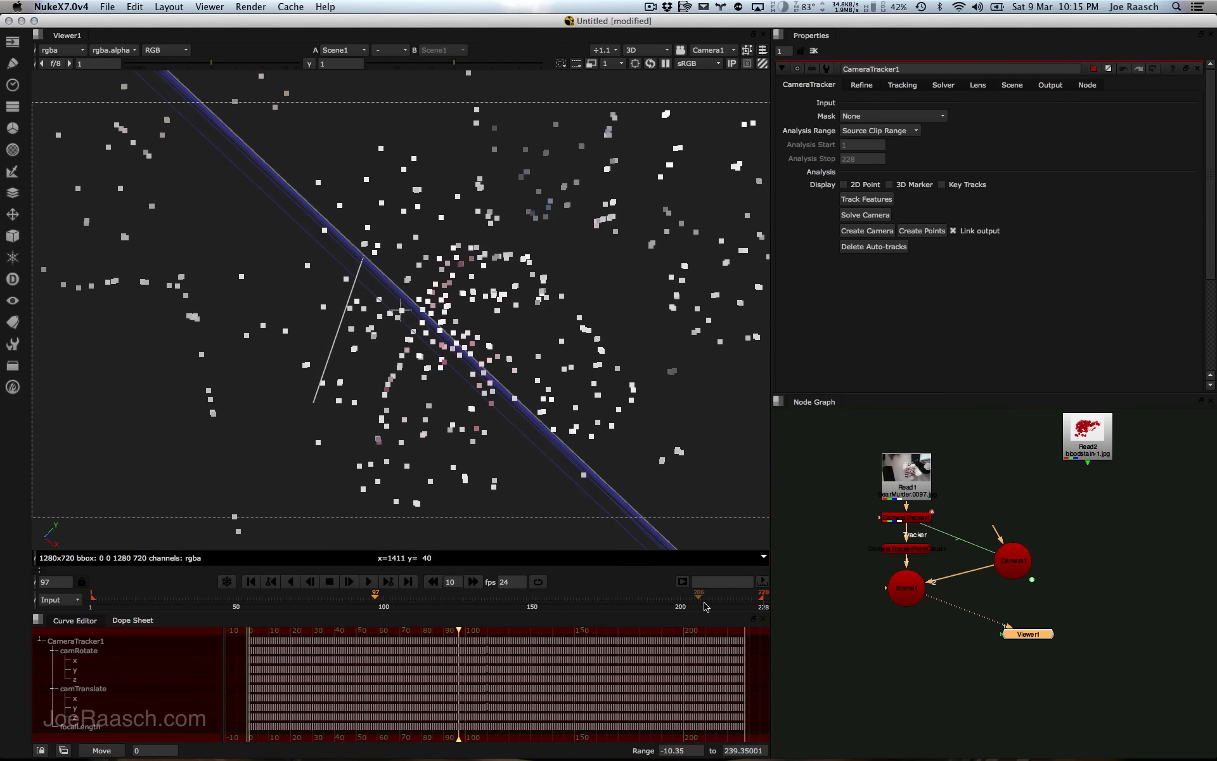
left_click_drag(703, 601, 733, 599)
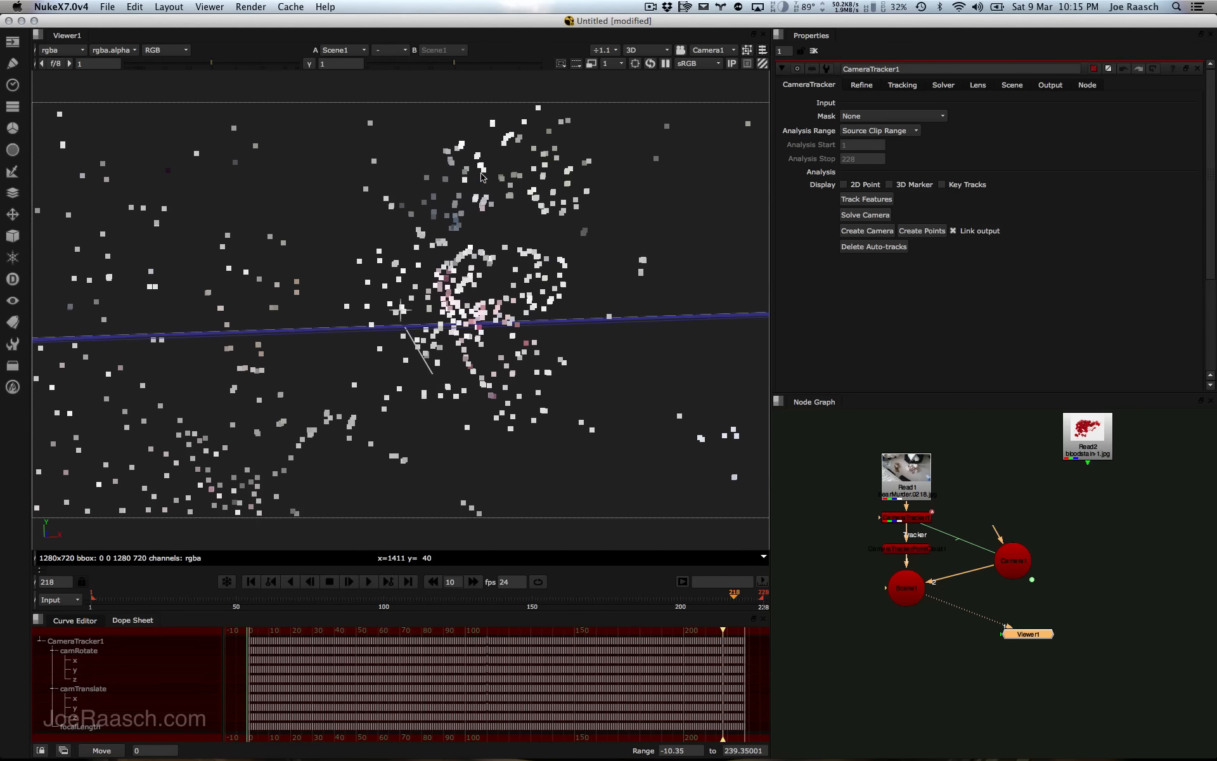
Step: Return to the free 3D view of Scene1 and orbit around the solved camera and point cloud
left_click(903, 595)
key("1")
middle_click_drag(391, 244, 270, 254, "alt")
middle_click_drag(353, 272, 237, 273, "alt")
left_click_drag(249, 300, 373, 329, "super")
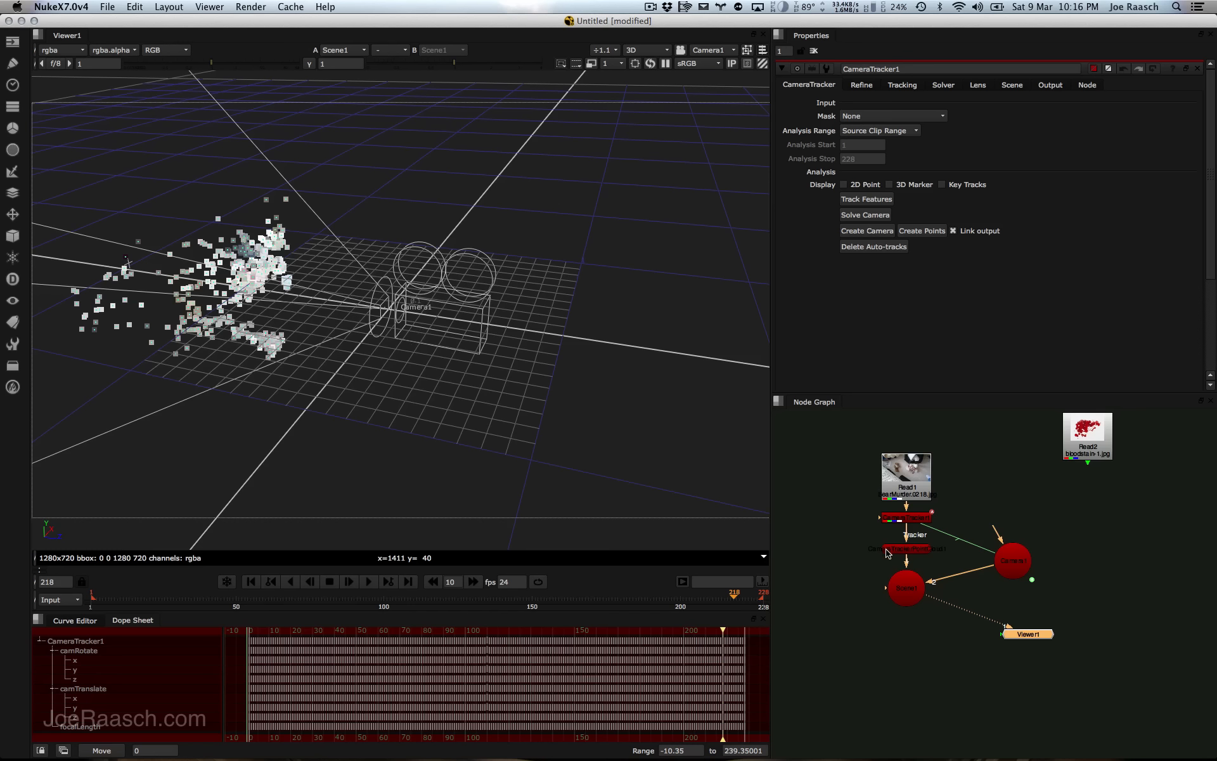
Step: Show CameraTracker1 in the viewer and move Read1 up to make room above the tracker
left_click(907, 517)
key("1")
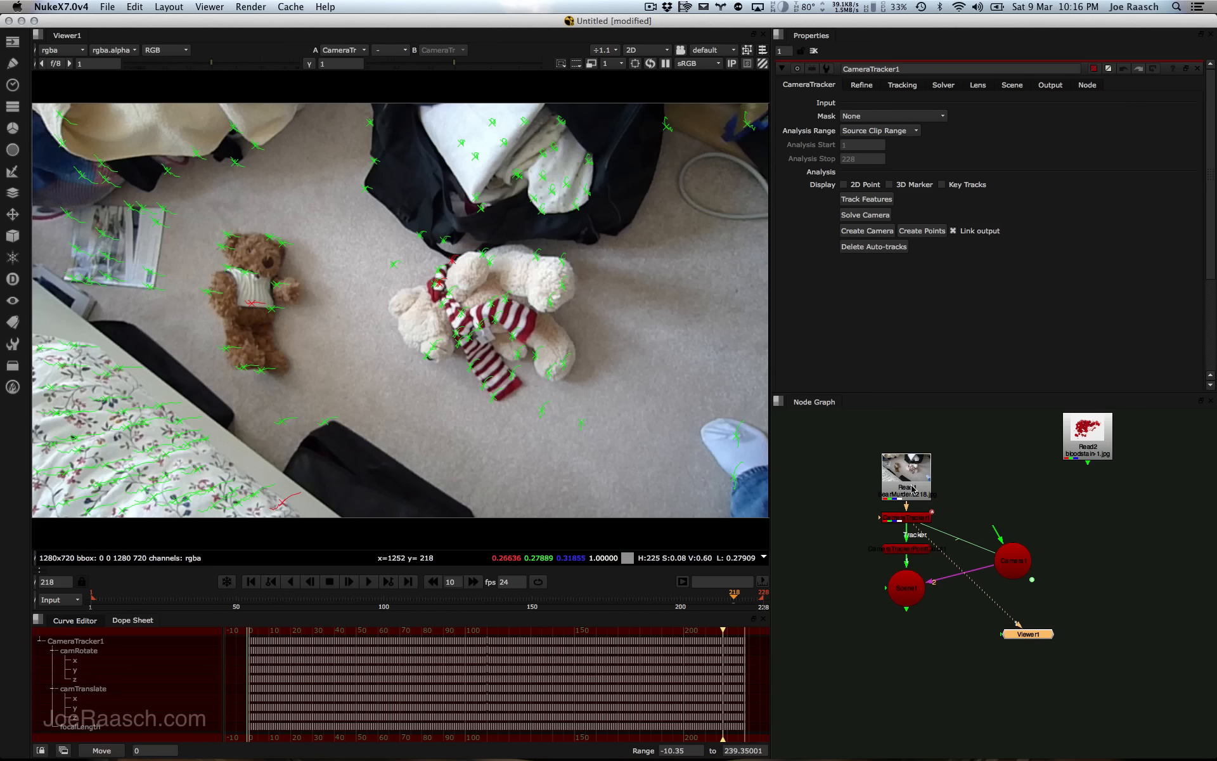
left_click_drag(912, 489, 908, 449)
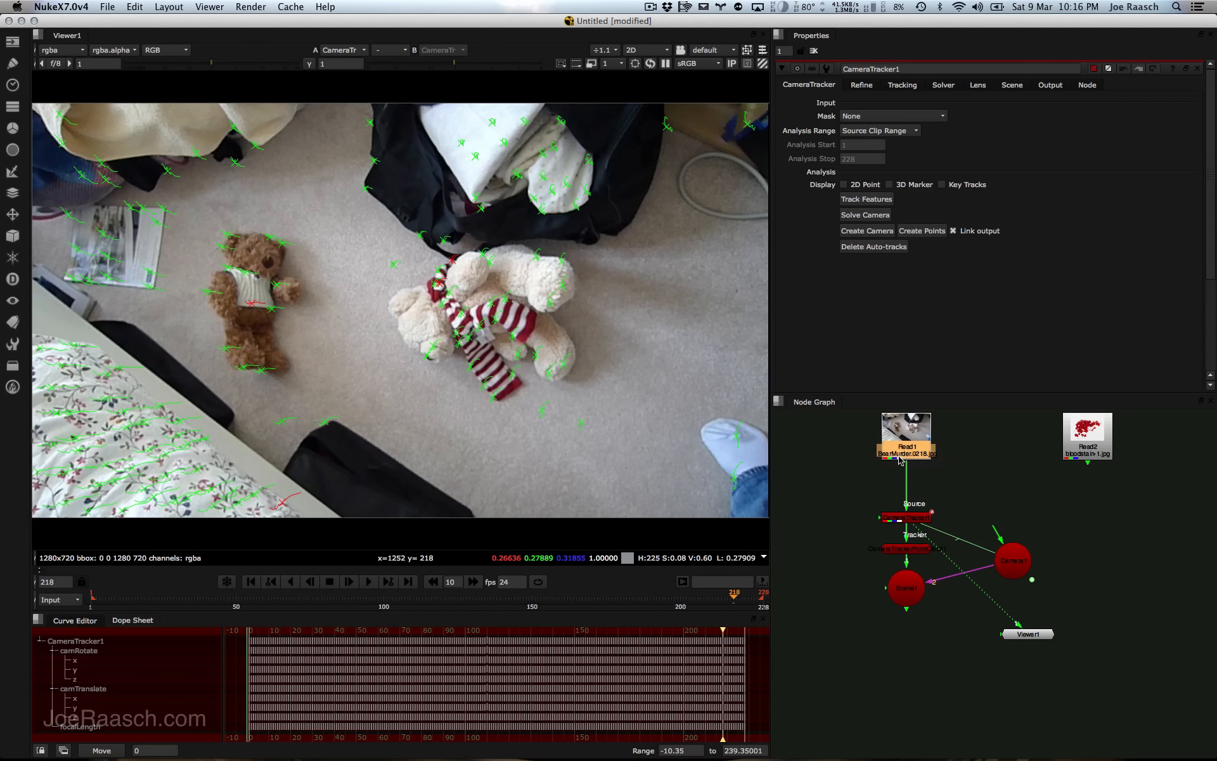
Step: Black out the footage with a ColorCorrect under Read1 at master gain 0, scrub through the tracks, and delete the ColorCorrect
key("c")
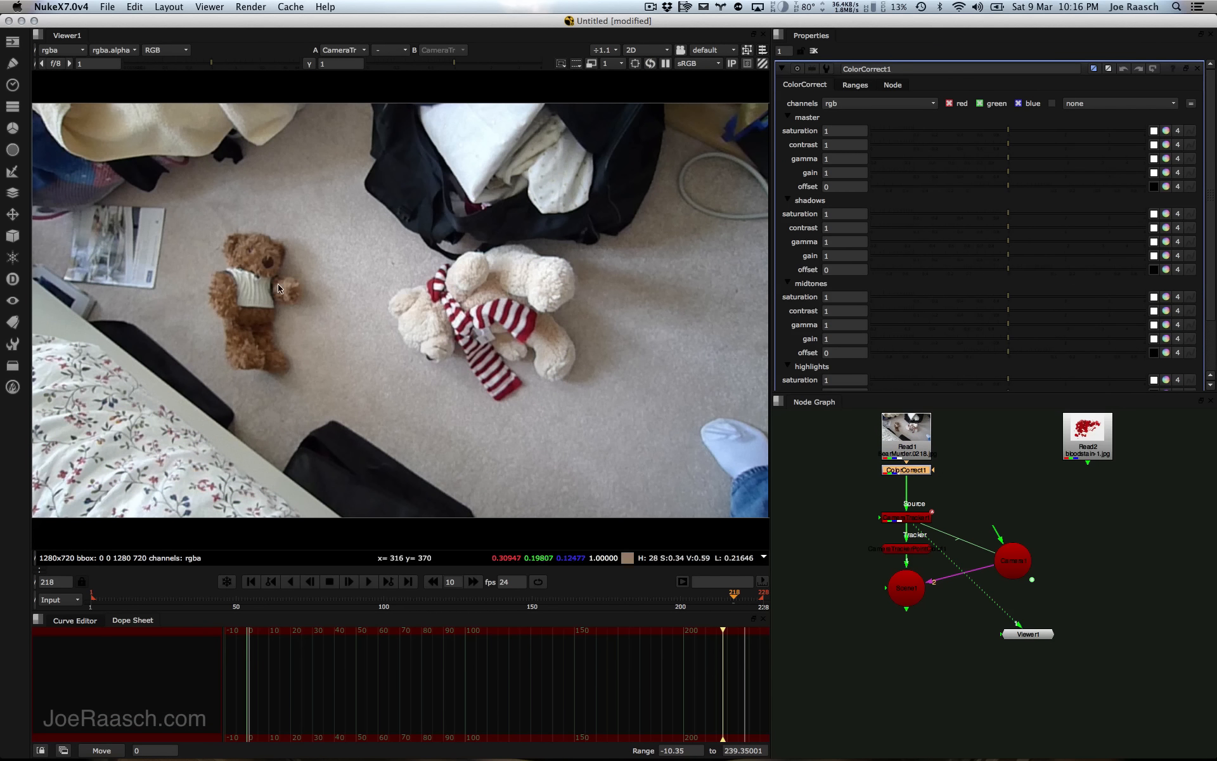
left_click_drag(991, 172, 815, 178)
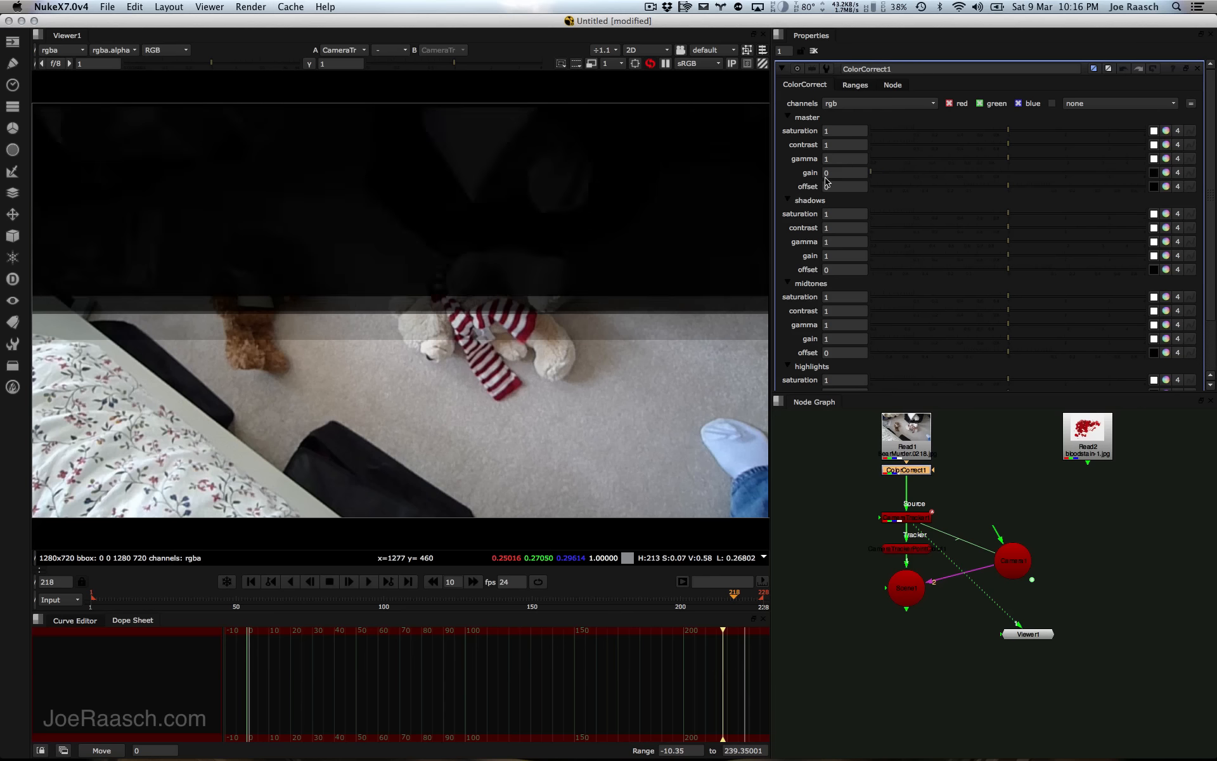
double_click(910, 519)
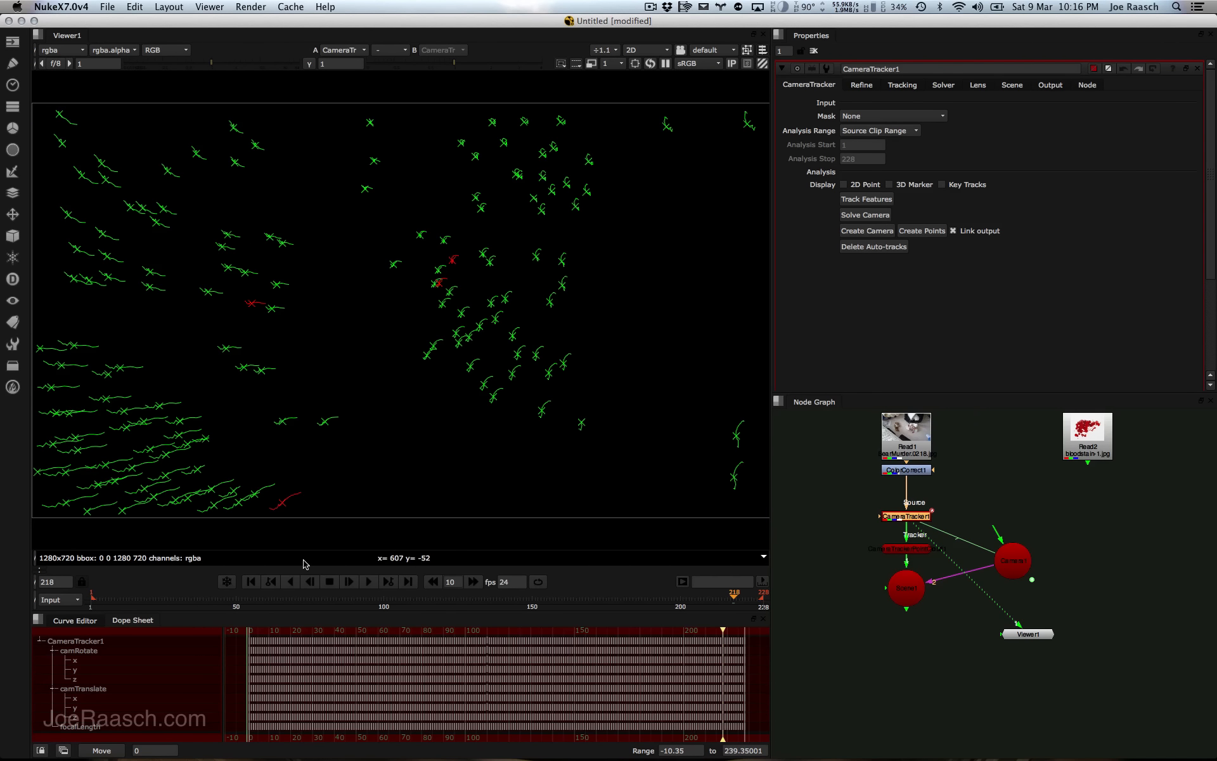
left_click_drag(111, 596, 633, 635)
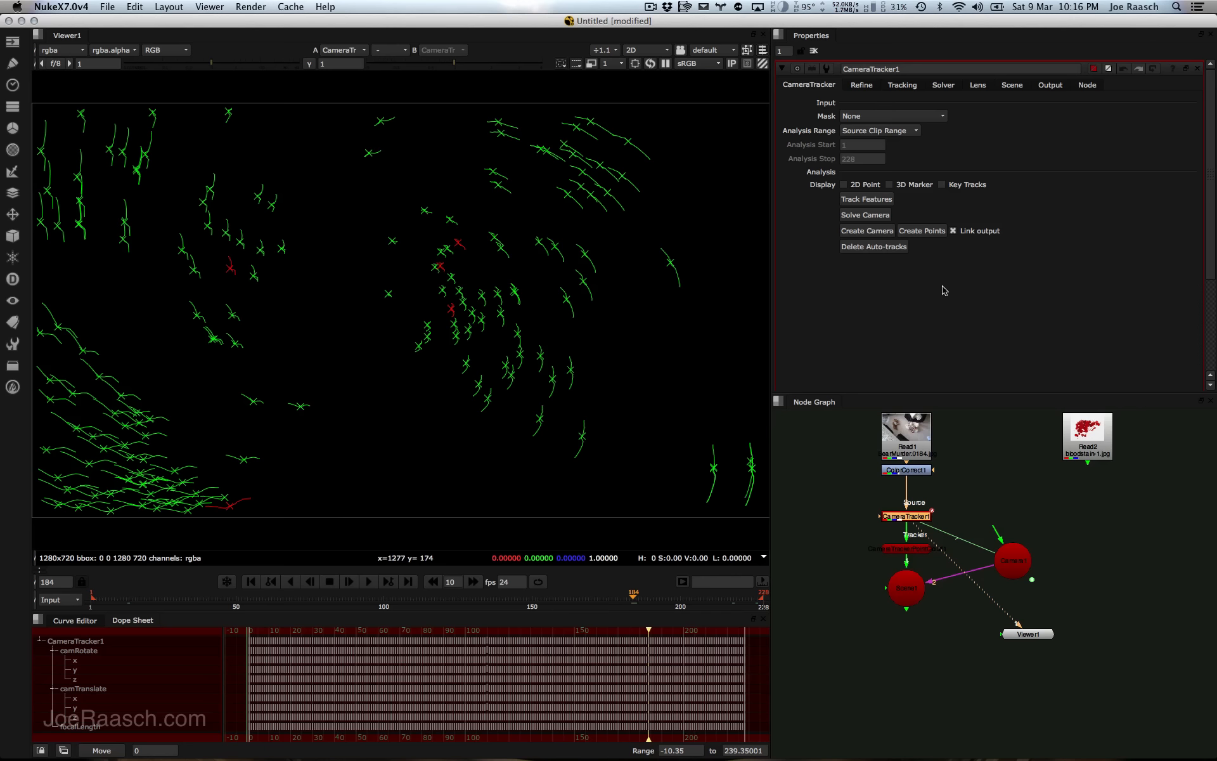
left_click(909, 470)
key("BackSpace")
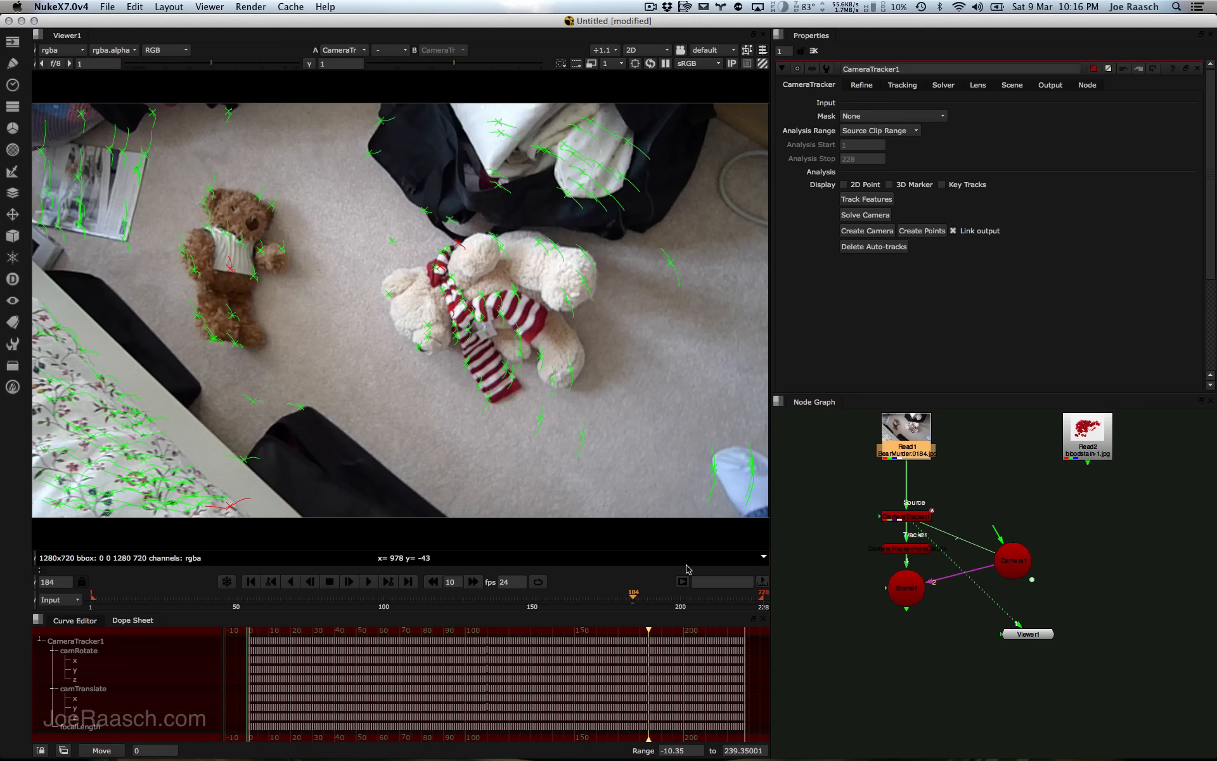
Step: Show Read1 in the viewer with CameraTracker1 selected and go to frame 212
left_click(911, 593)
key("1")
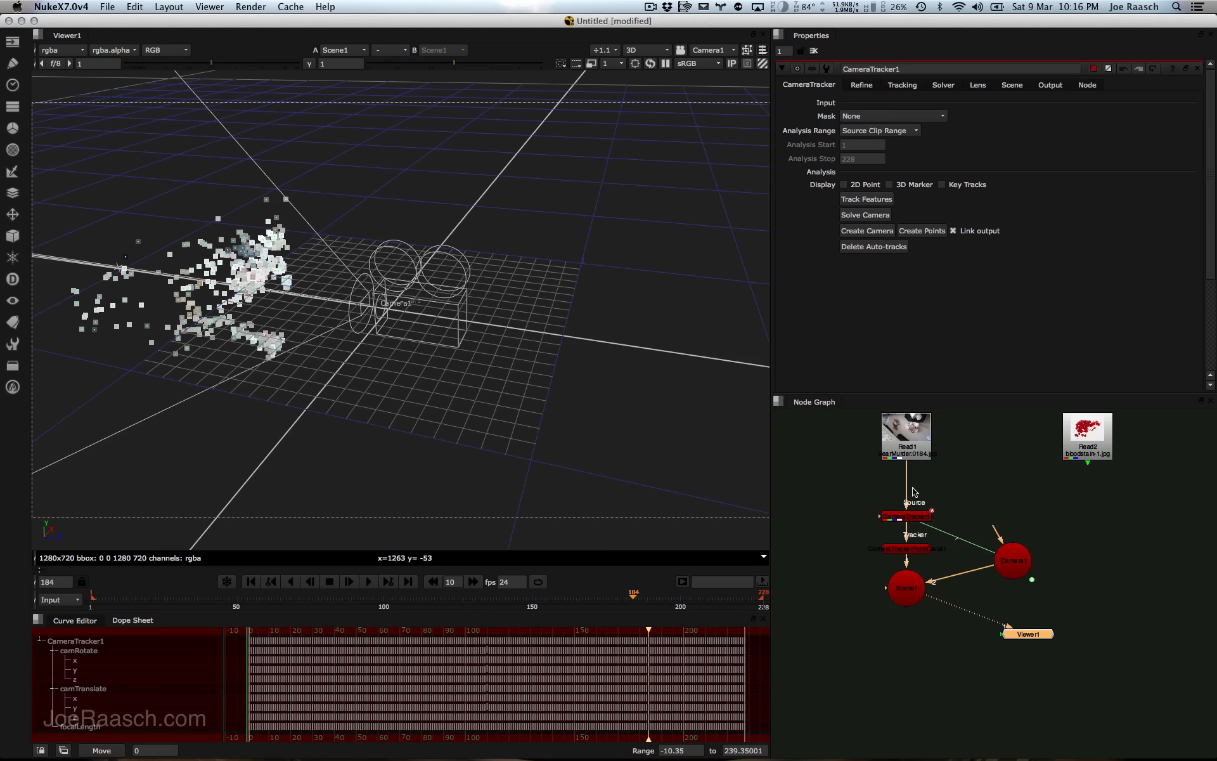
left_click(905, 454)
key("1")
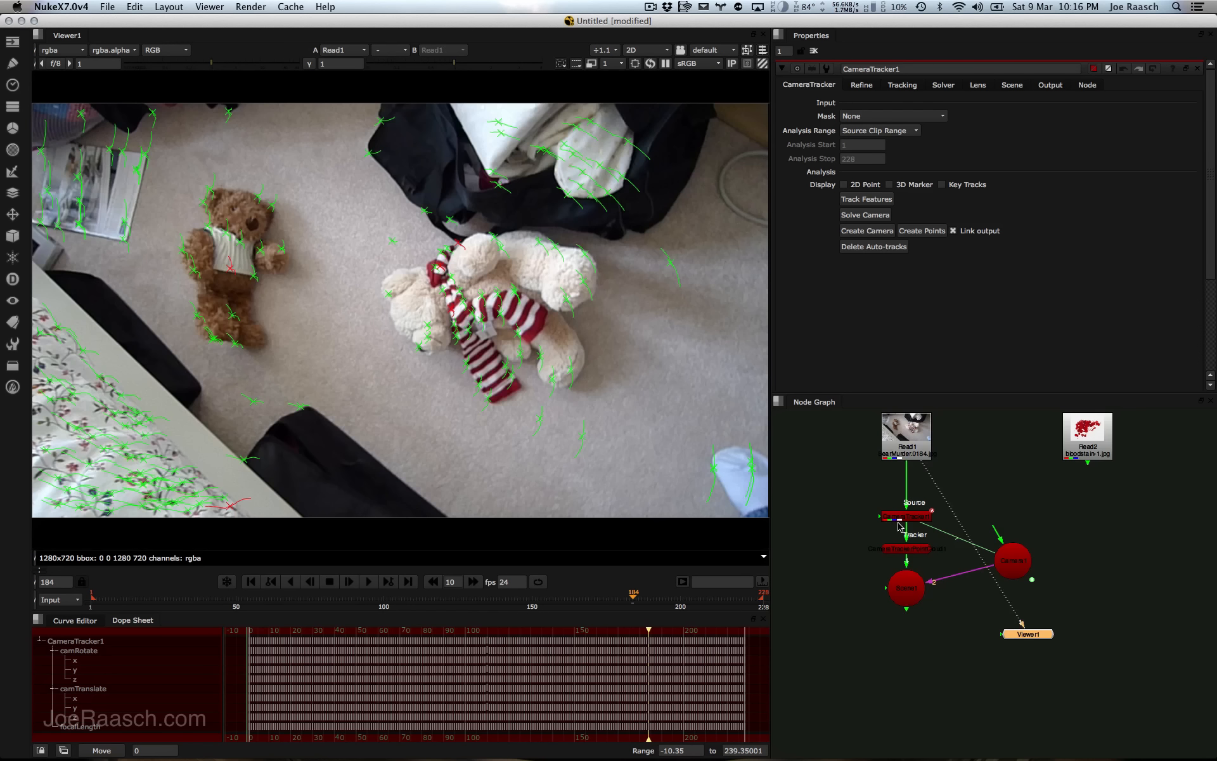
left_click(902, 517)
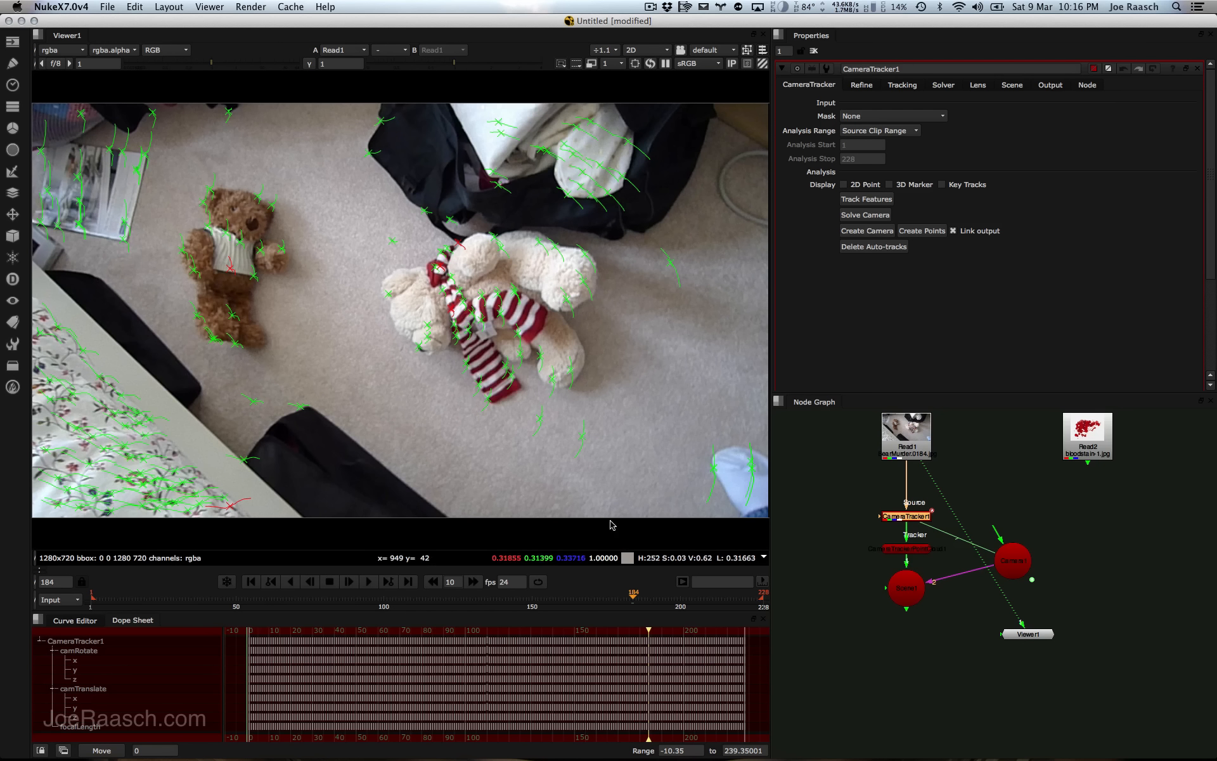
left_click_drag(653, 599, 716, 601)
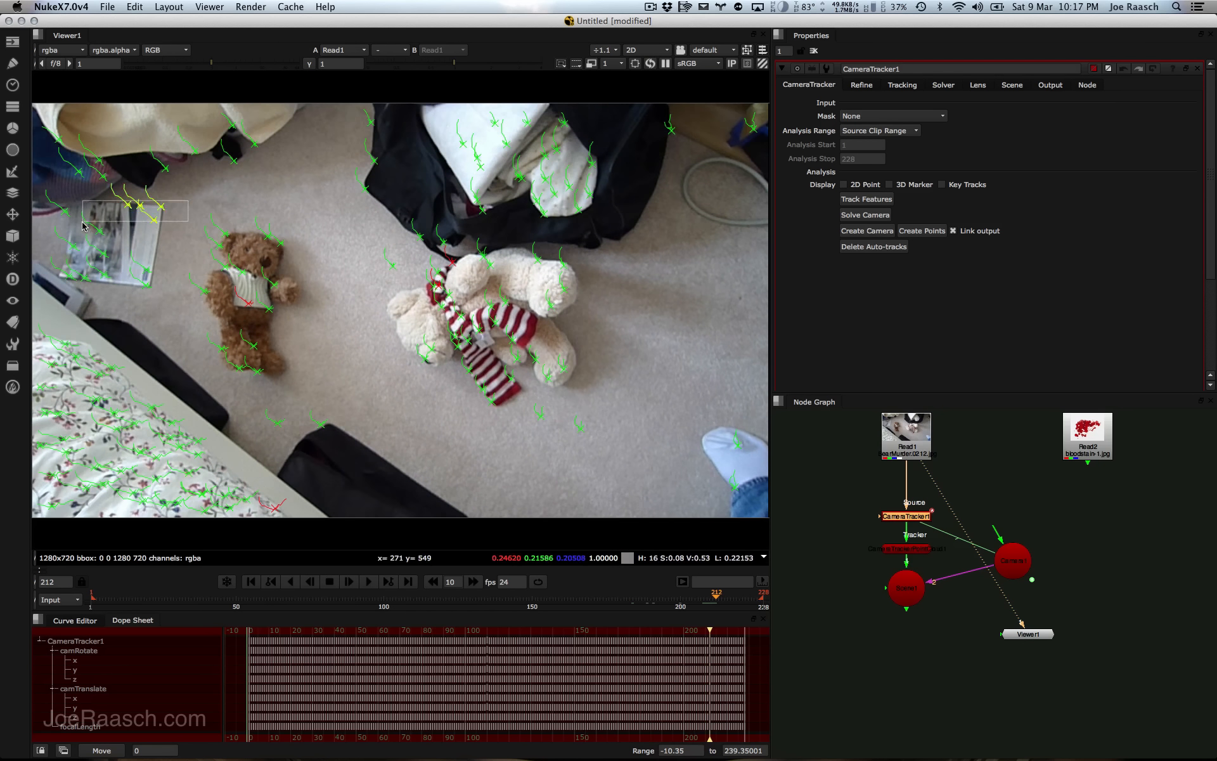
Step: Select the floor-level tracks on the magazine, carpet and foot, and set the ground plane to the selected tracks
left_click_drag(83, 225, 86, 223)
left_click_drag(102, 286, 102, 286, "shift")
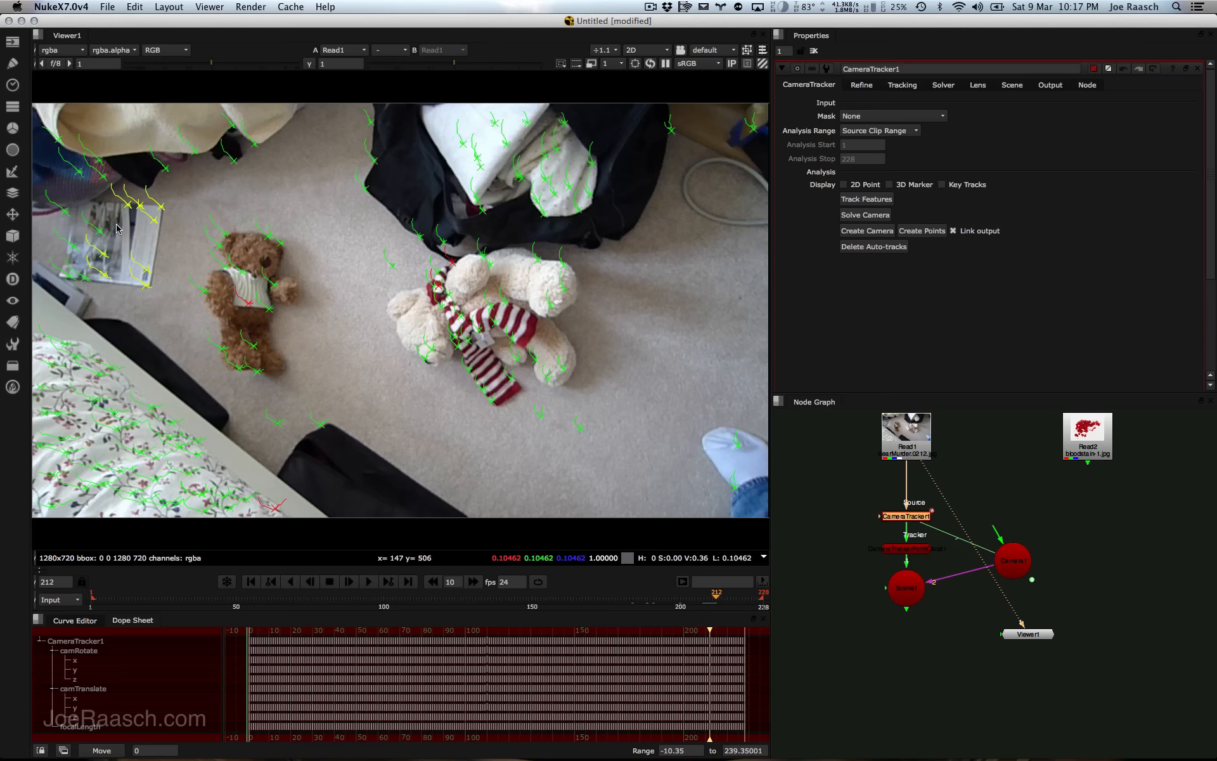
left_click_drag(117, 219, 67, 243, "shift")
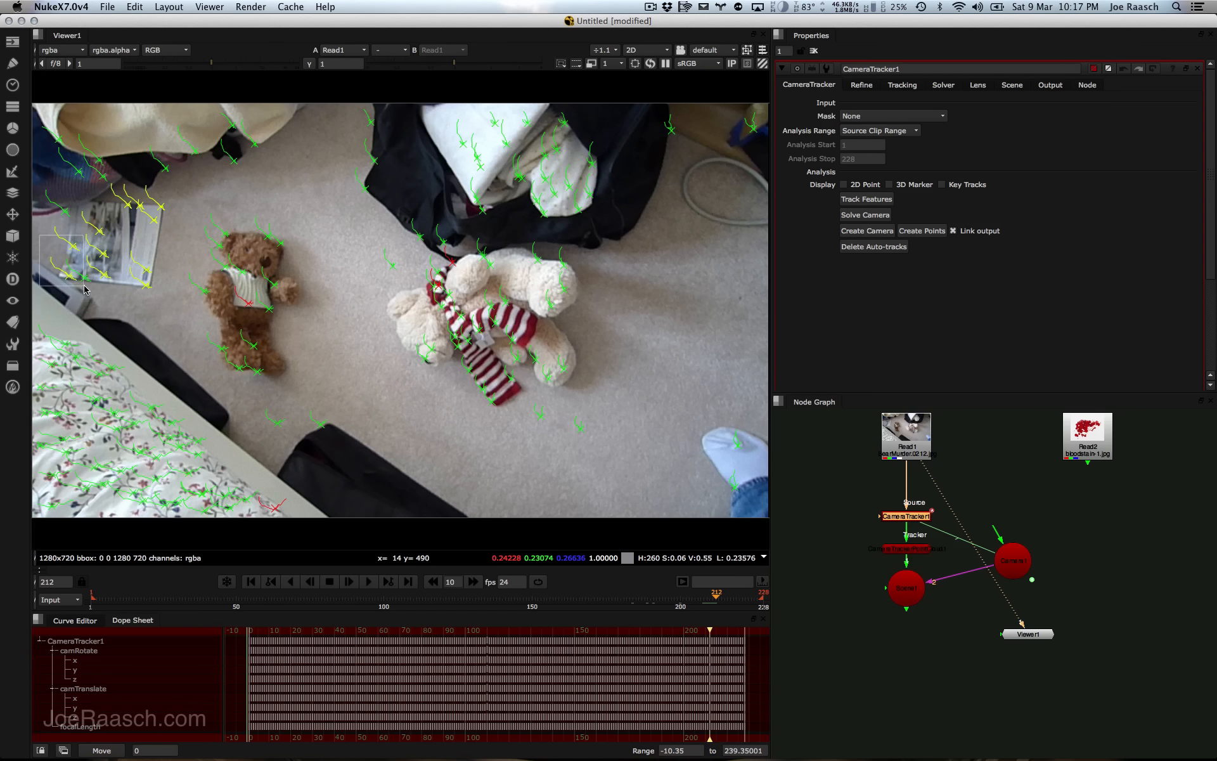
left_click_drag(85, 289, 83, 289, "shift")
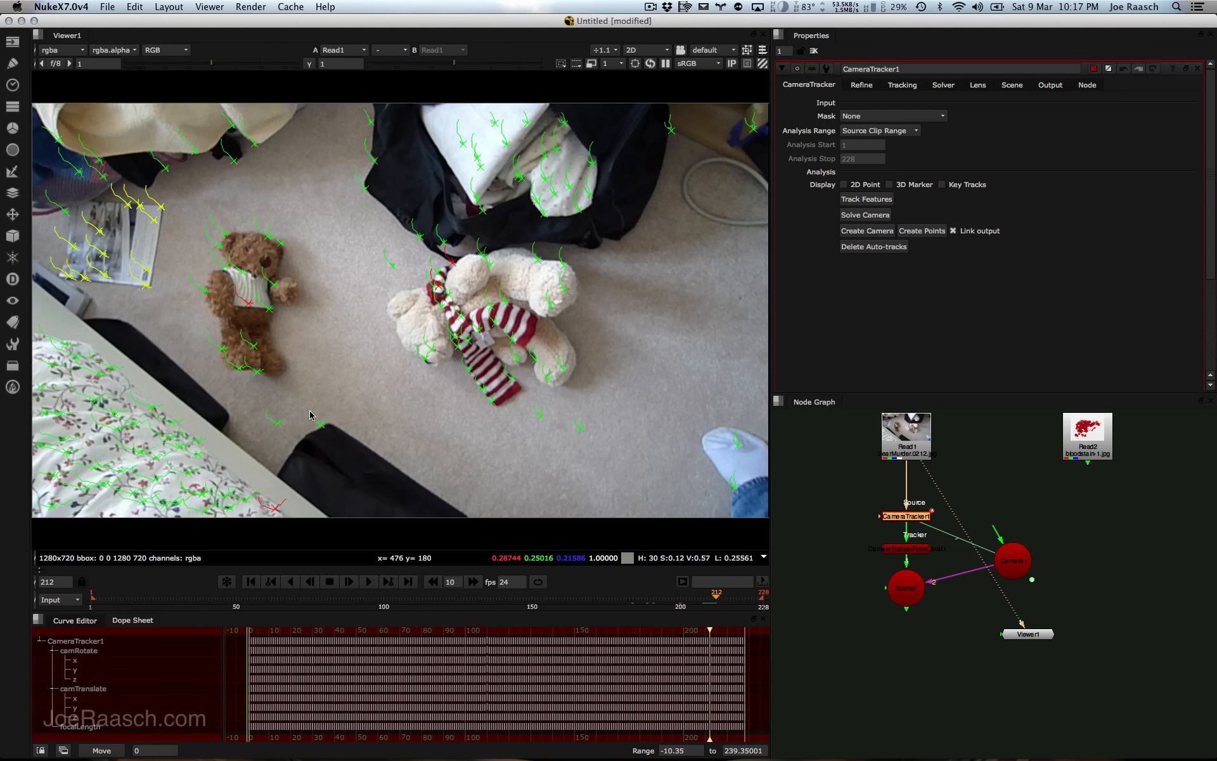
left_click_drag(255, 428, 255, 428, "shift")
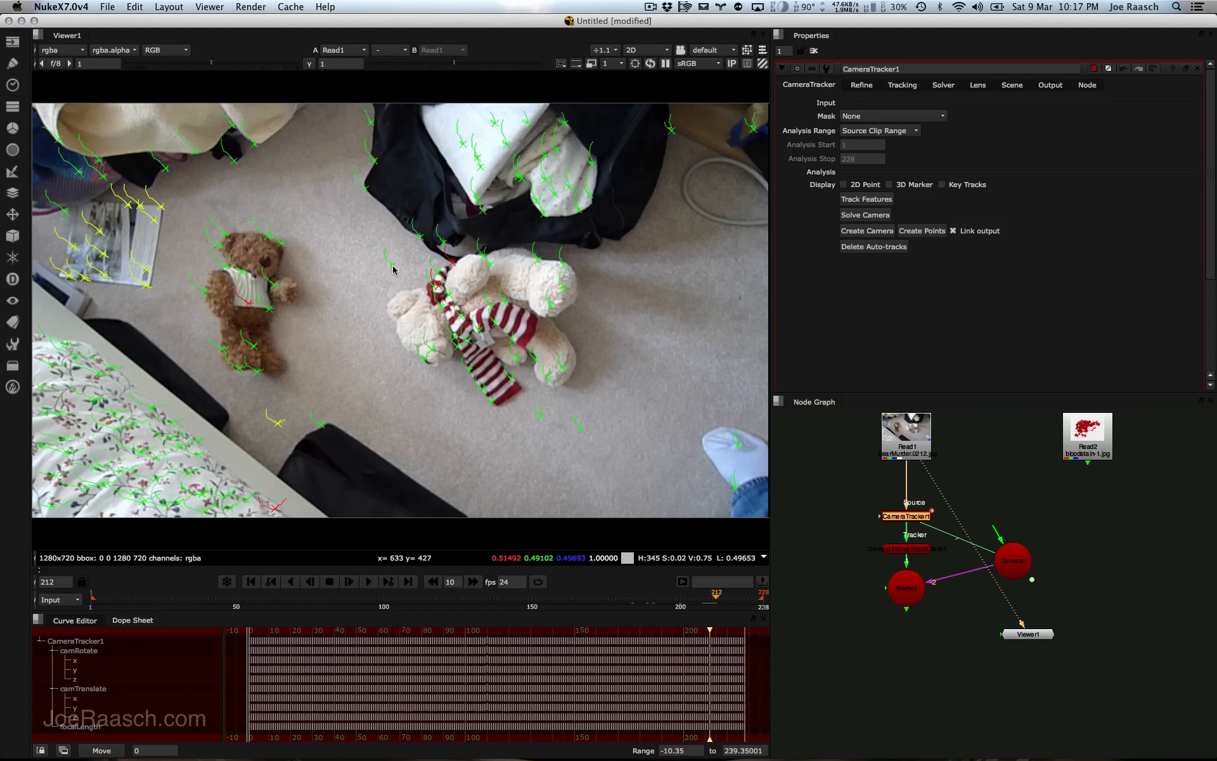
left_click_drag(373, 235, 405, 274, "shift")
left_click_drag(620, 413, 507, 442, "shift")
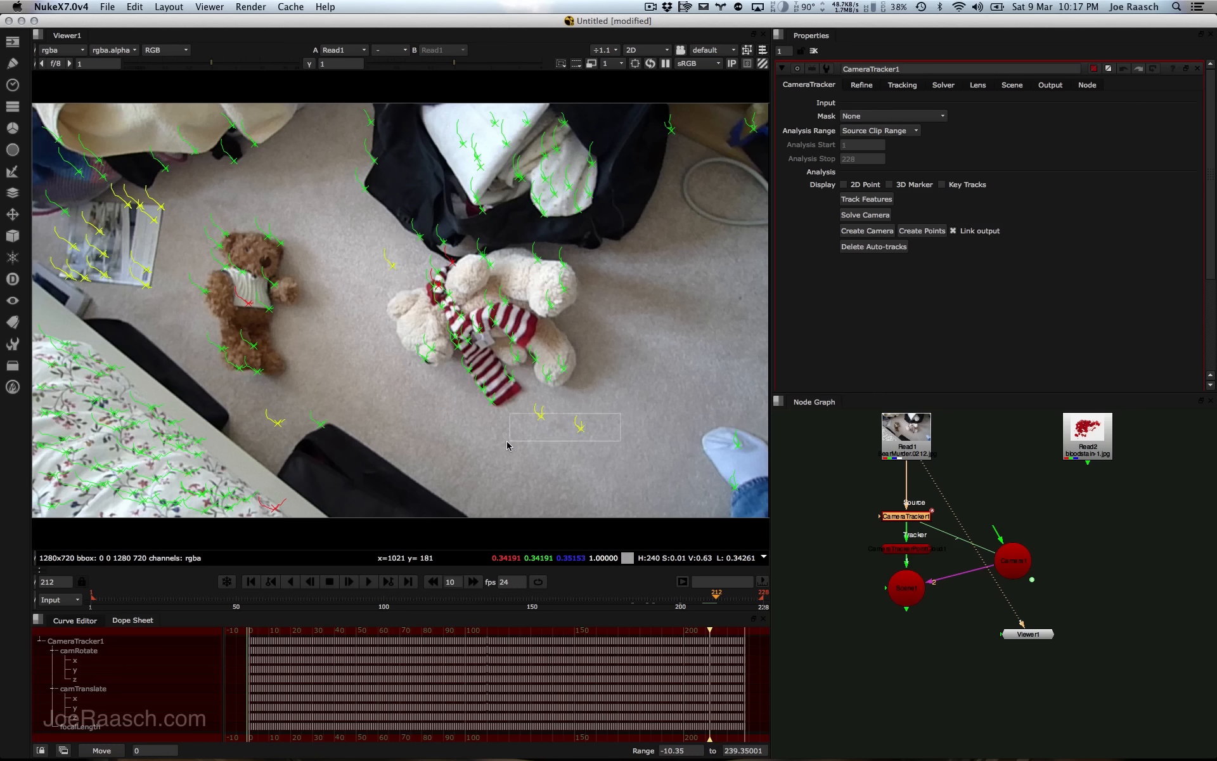
left_click_drag(730, 485, 757, 512, "shift")
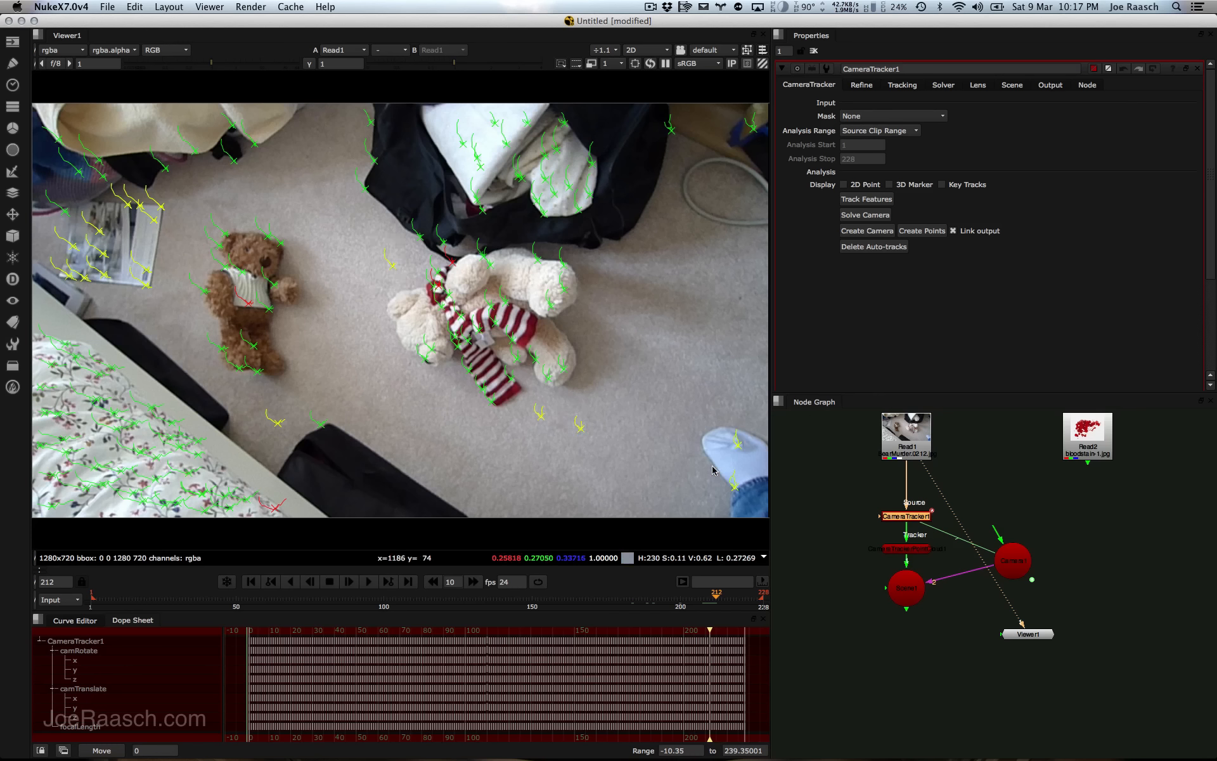
right_click(737, 447)
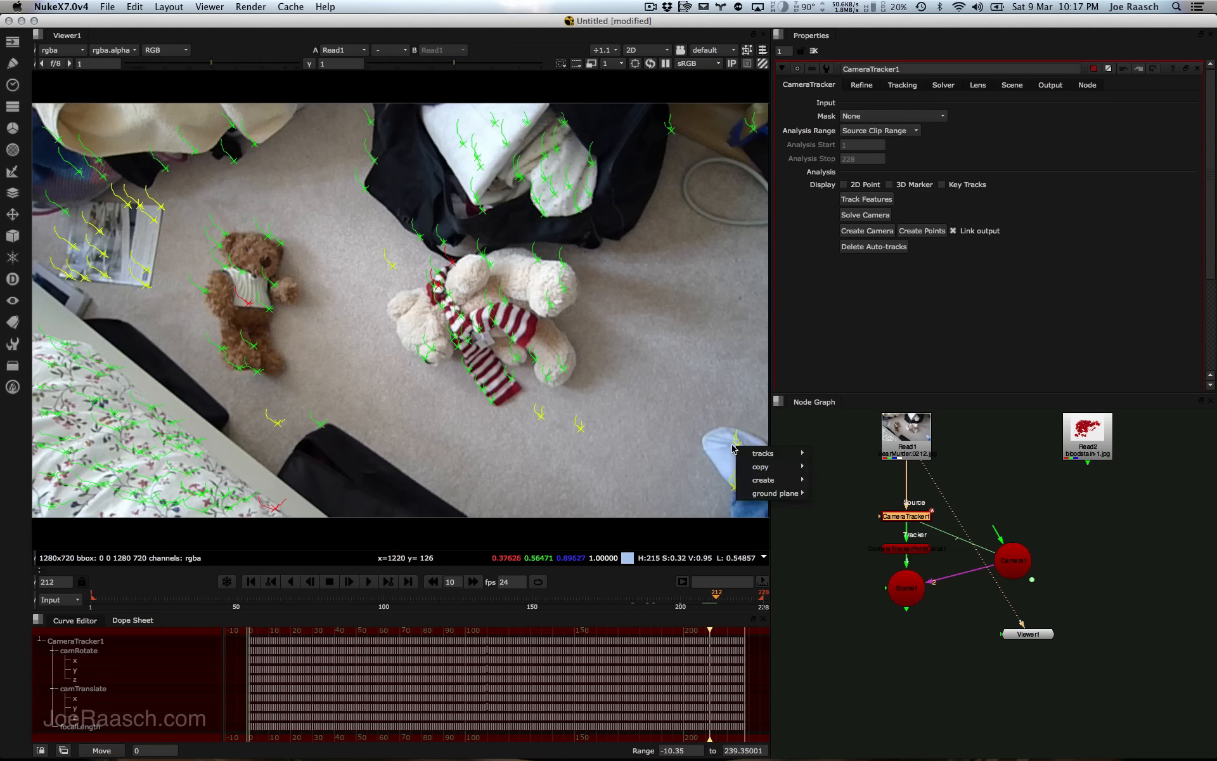
mouse_move(760, 459)
mouse_move(766, 494)
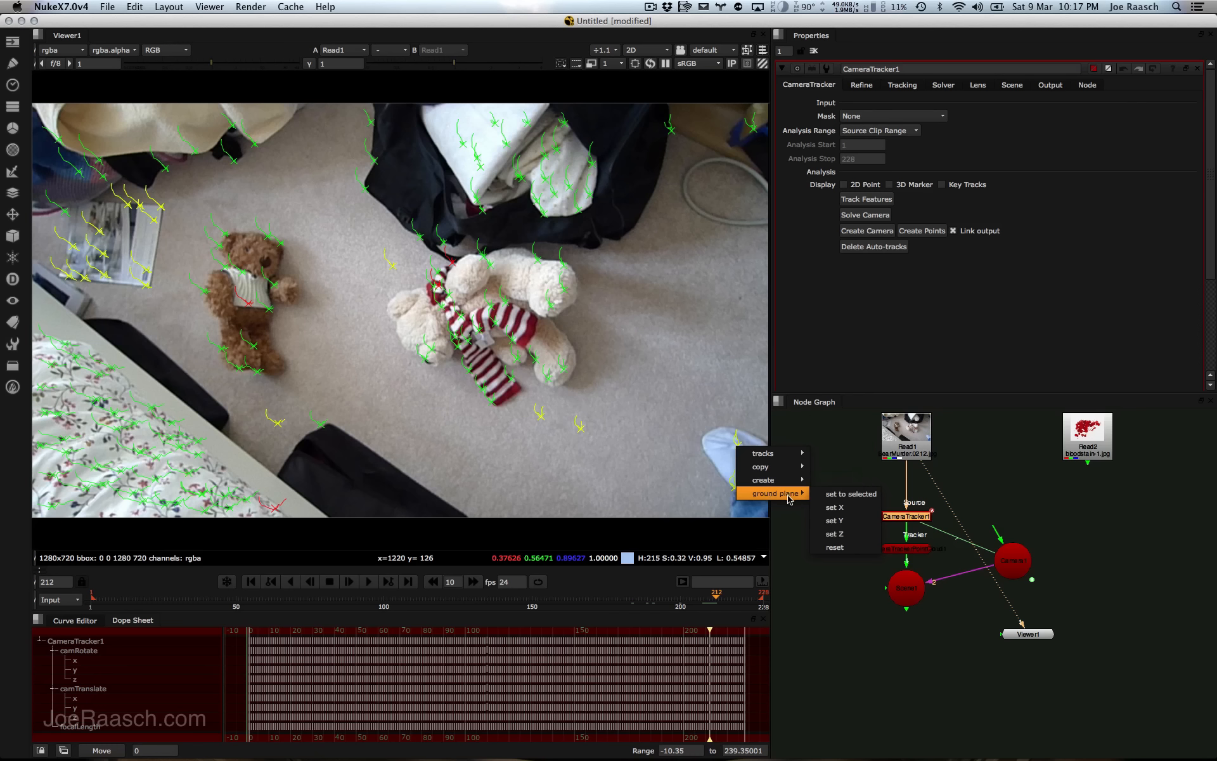
left_click(840, 500)
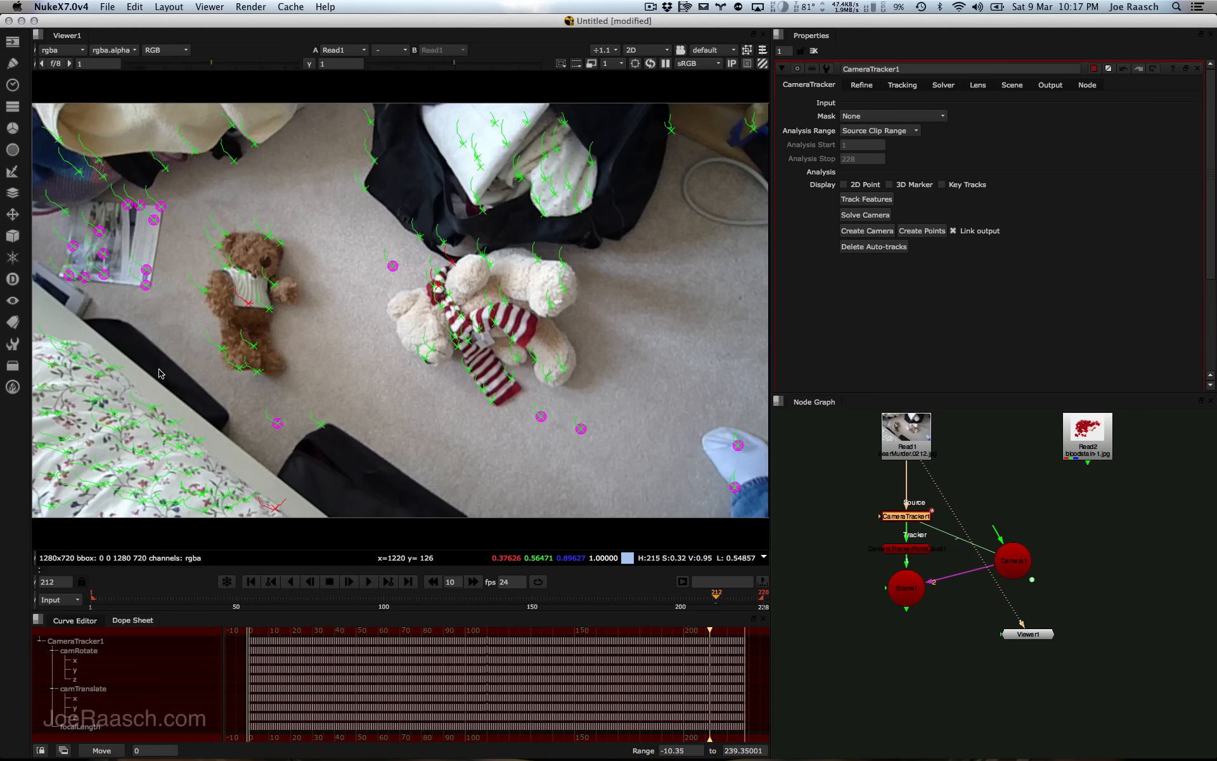
Step: Show Scene1 in the viewer, scrub to frame 176 and orbit to examine how the point cloud aligns with the grid
left_click(903, 599)
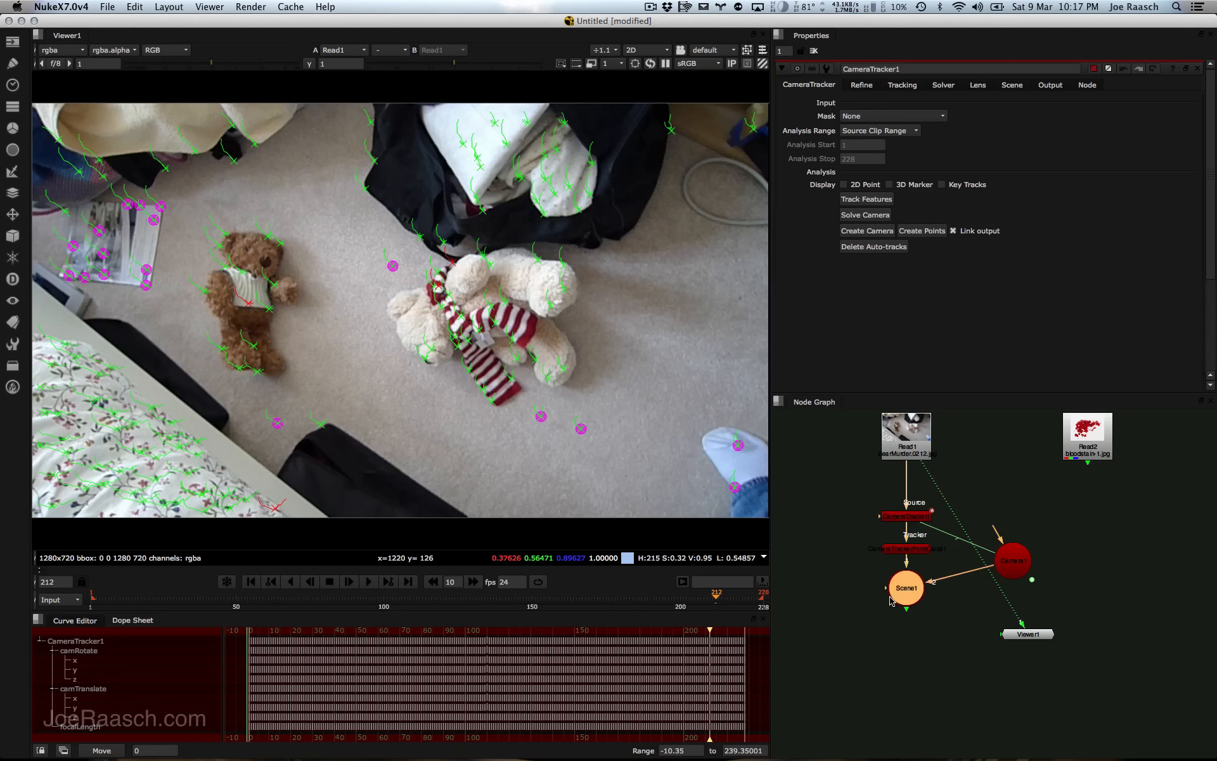
key("1")
left_click_drag(297, 344, 105, 315, "ctrl")
left_click_drag(358, 600, 609, 594)
left_click_drag(444, 258, 608, 388, "super")
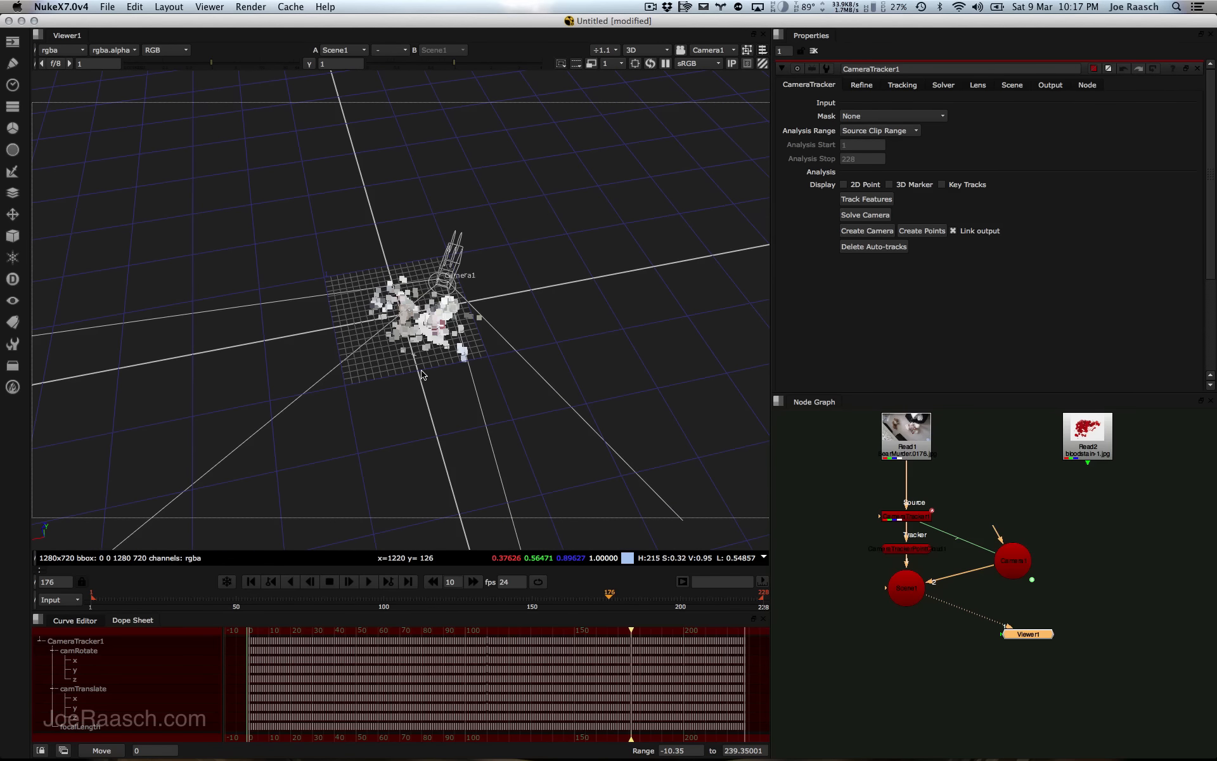
left_click_drag(423, 371, 440, 258, "super")
middle_click_drag(415, 305, 499, 313, "alt")
left_click_drag(500, 313, 488, 349, "super")
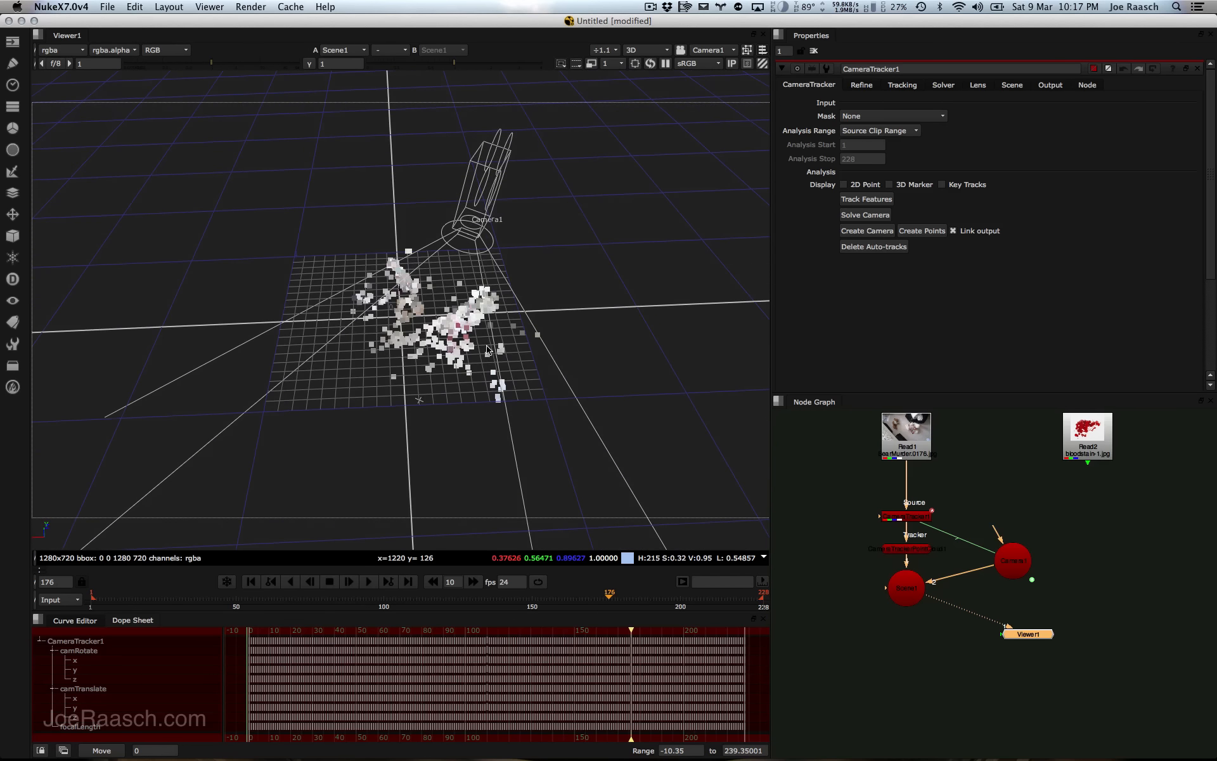
Step: Add a PointCloudGenerator node and place it beside the CameraTracker point cloud node
left_click(838, 577)
key("Tab")
type("point")
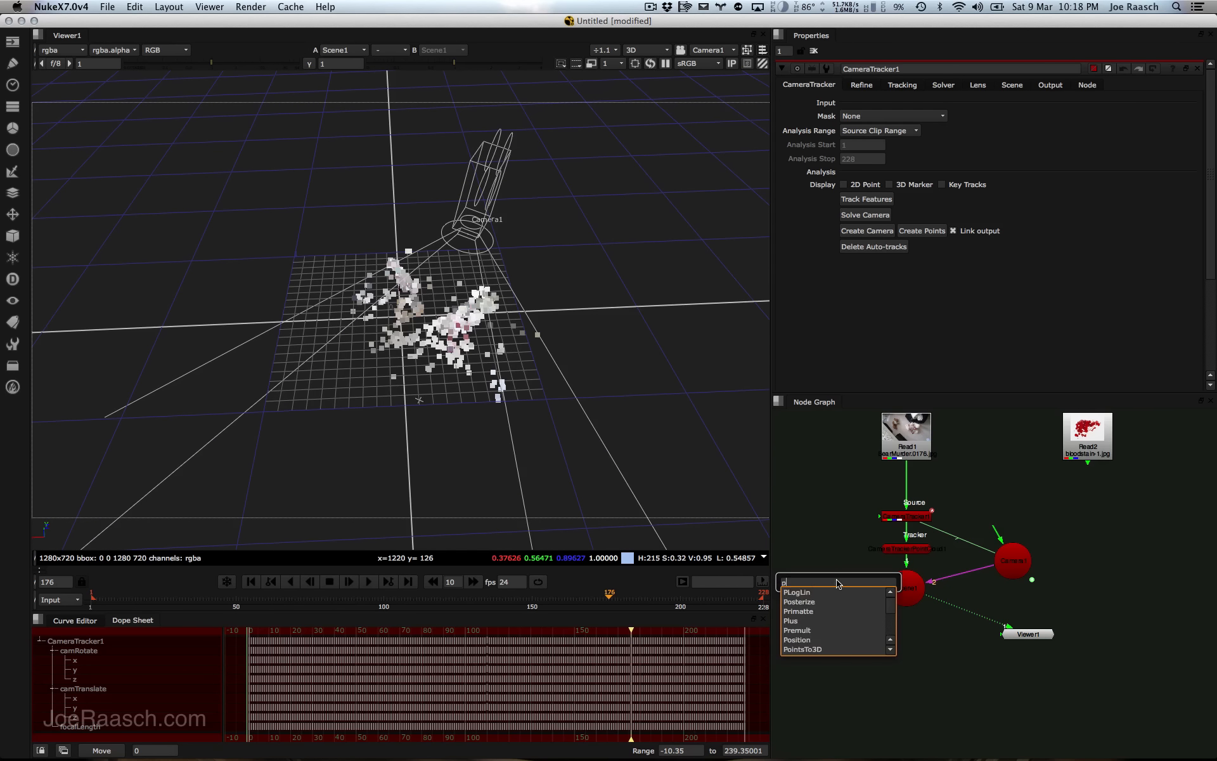
key("Down")
key("Down")
key("Return")
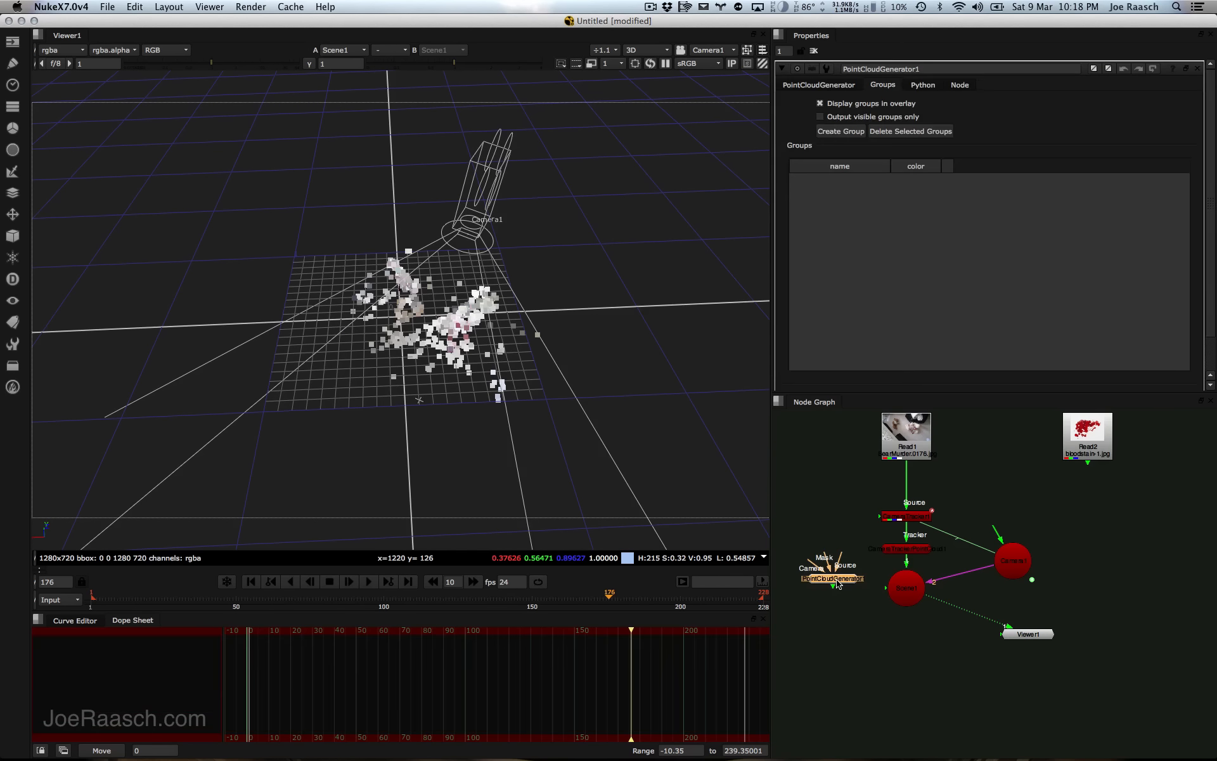
mouse_move(813, 573)
left_mouse_down()
mouse_move(833, 541)
mouse_move(812, 550)
mouse_move(809, 568)
left_mouse_up()
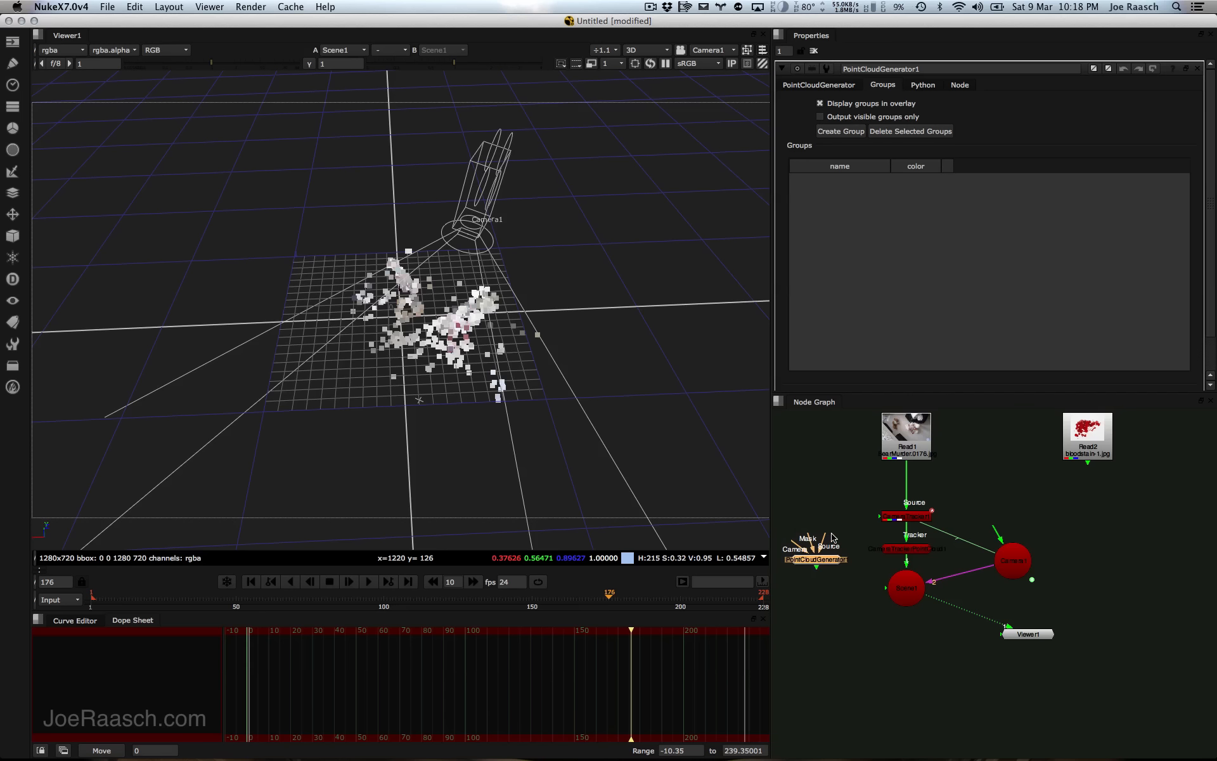
Step: Connect the PointCloudGenerator's source to Read1 and its camera to Camera1, and place the node above Camera1
left_click_drag(863, 471, 880, 447)
left_click_drag(795, 547, 1013, 564)
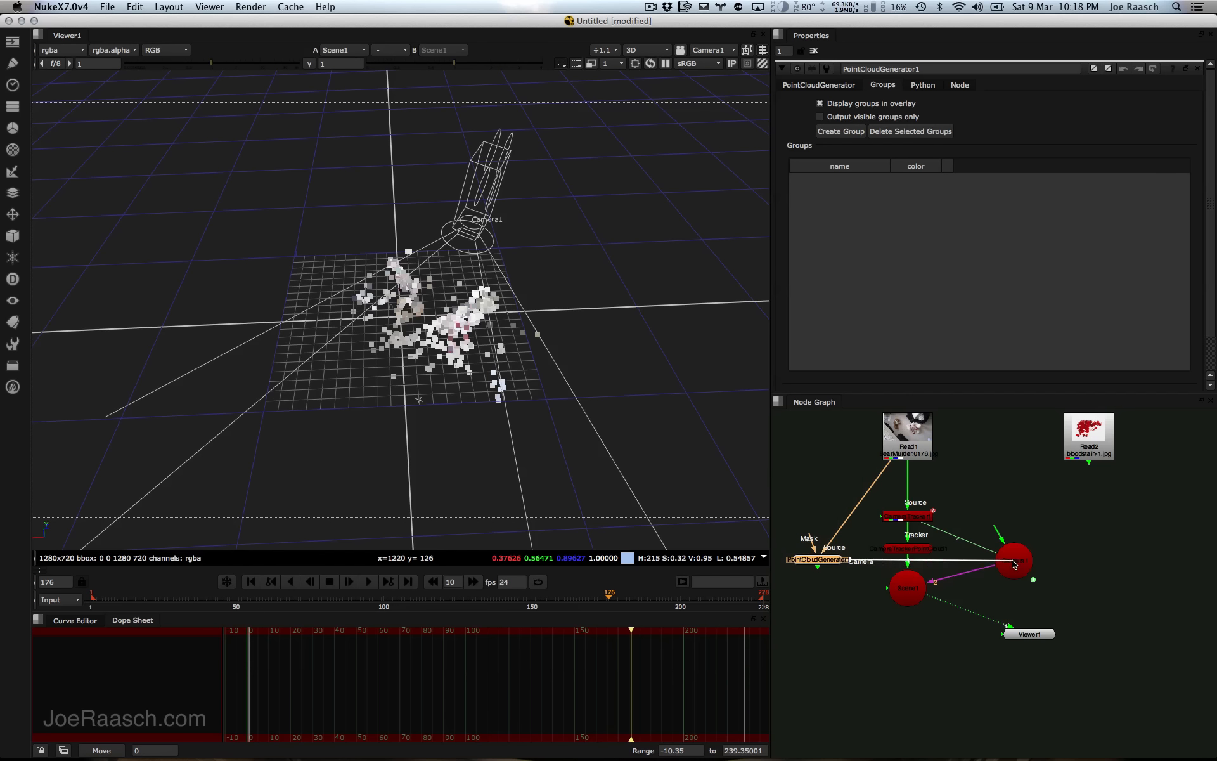
left_click_drag(818, 561, 1016, 496)
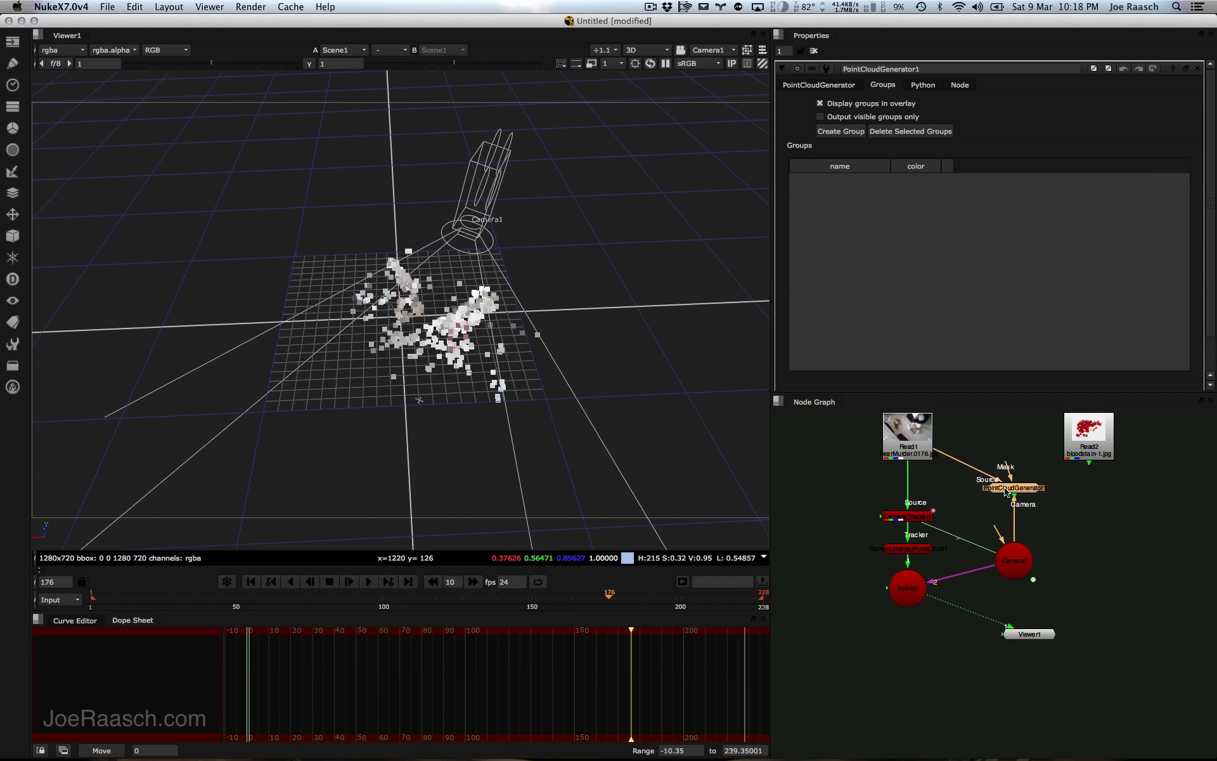
left_click_drag(1005, 492, 1007, 493)
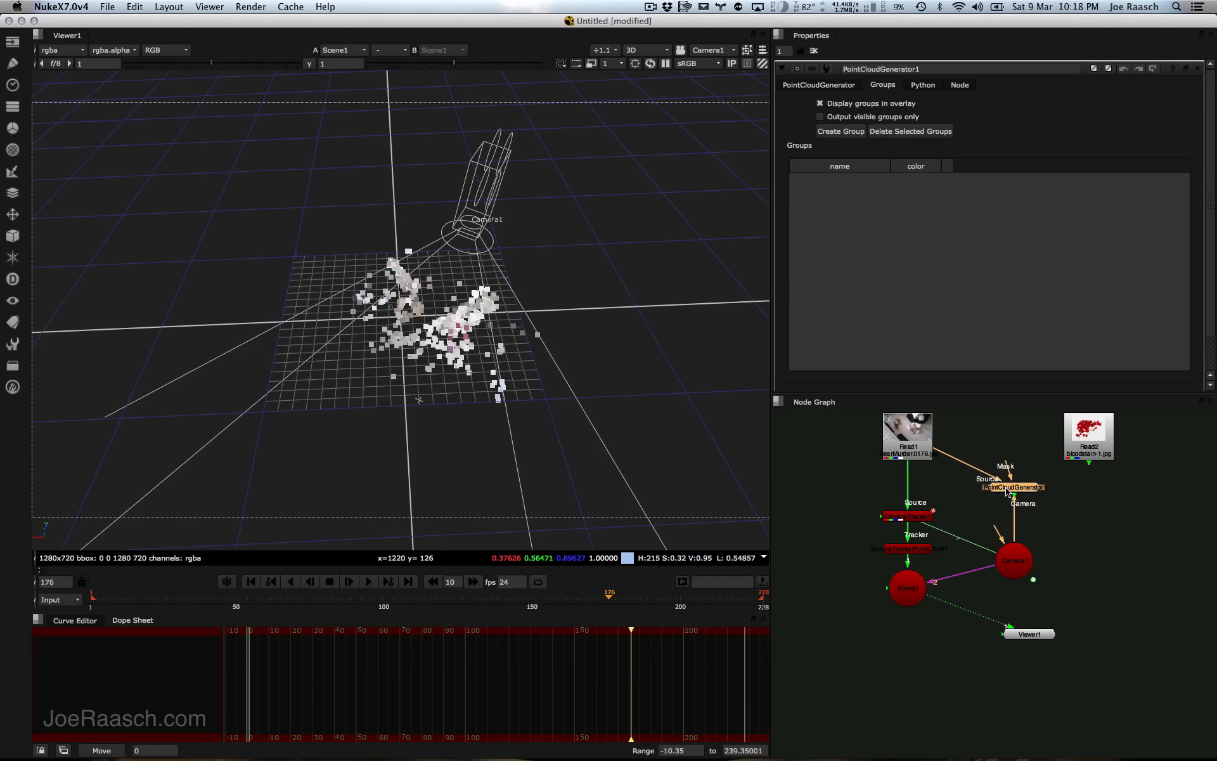
Step: Analyze the sequence in PointCloudGenerator1 to set its keyframes
left_click(818, 85)
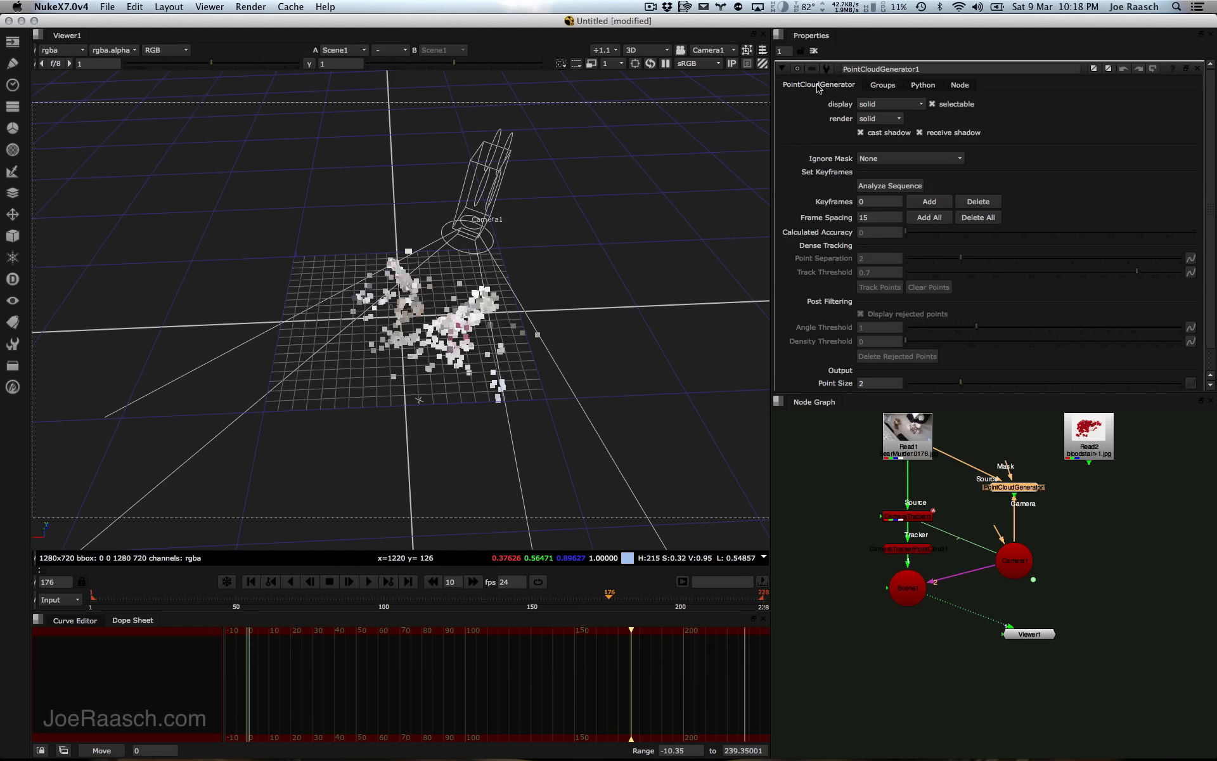
left_click(875, 186)
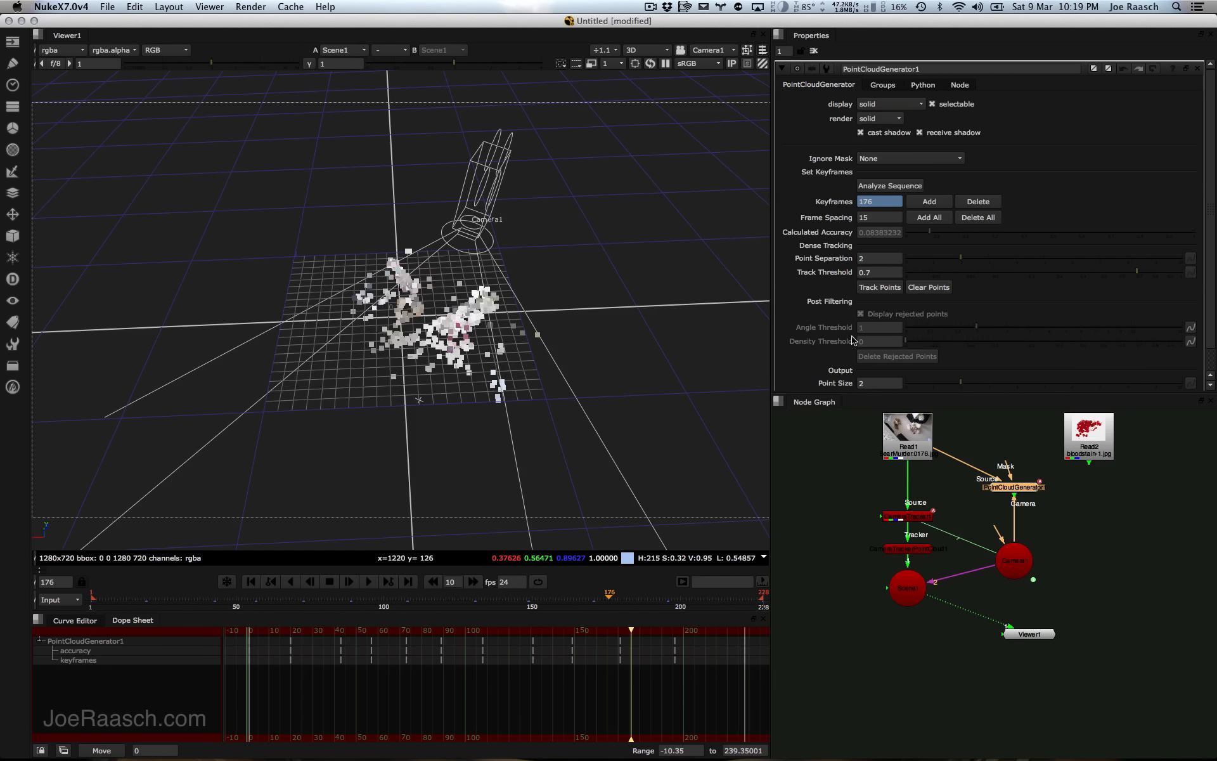
Step: Track the dense points in PointCloudGenerator1 over frames 1-228 and inspect the cloud from above
left_click(880, 288)
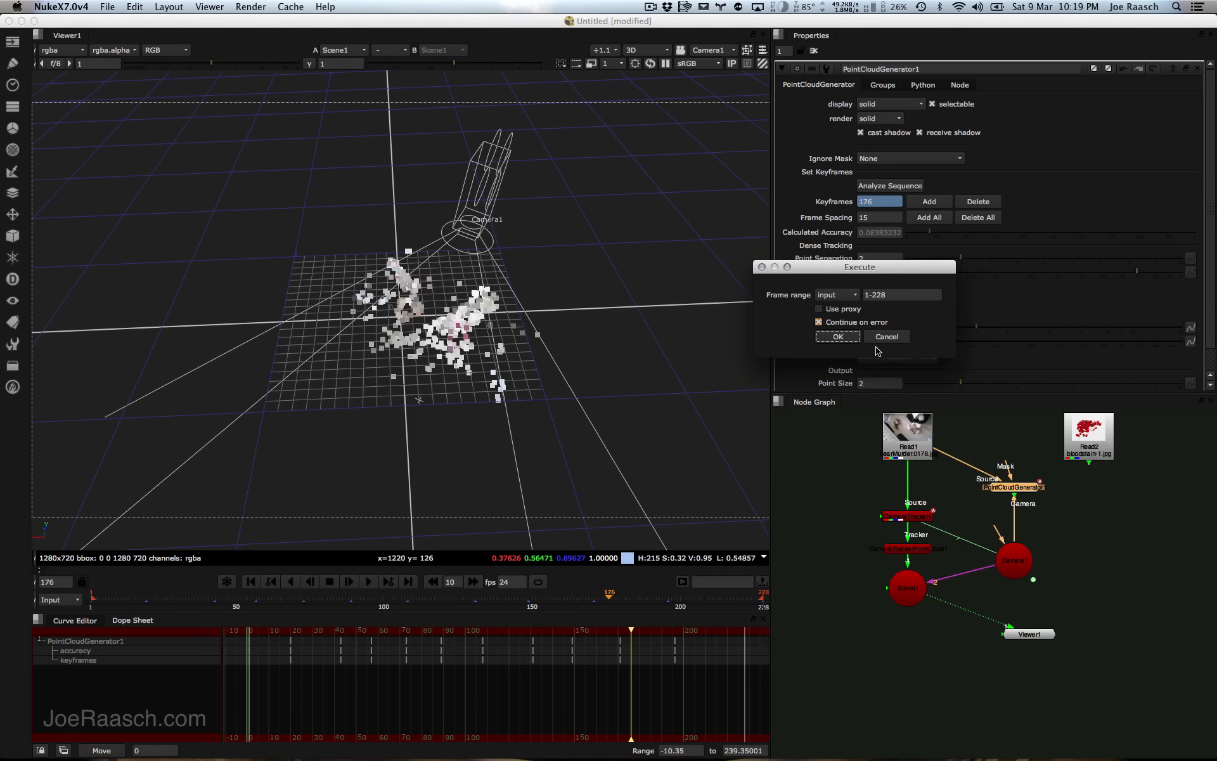
left_click(838, 337)
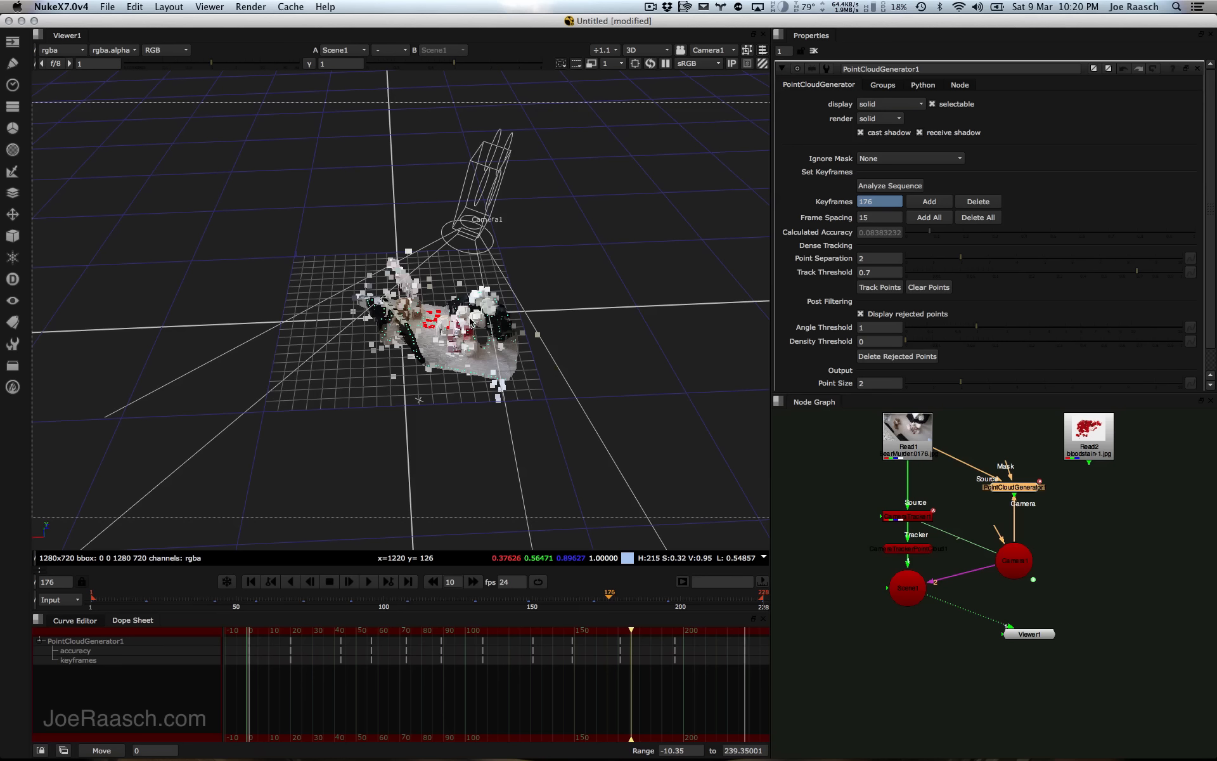
left_click_drag(557, 336, 254, 365, "super")
right_click_drag(388, 395, 423, 372, "alt")
scroll(423, 399, "up", 3)
Step: View the scene through Camera1 and scrub to frame 122 to examine the dense cloud and its rejected points
left_click(718, 52)
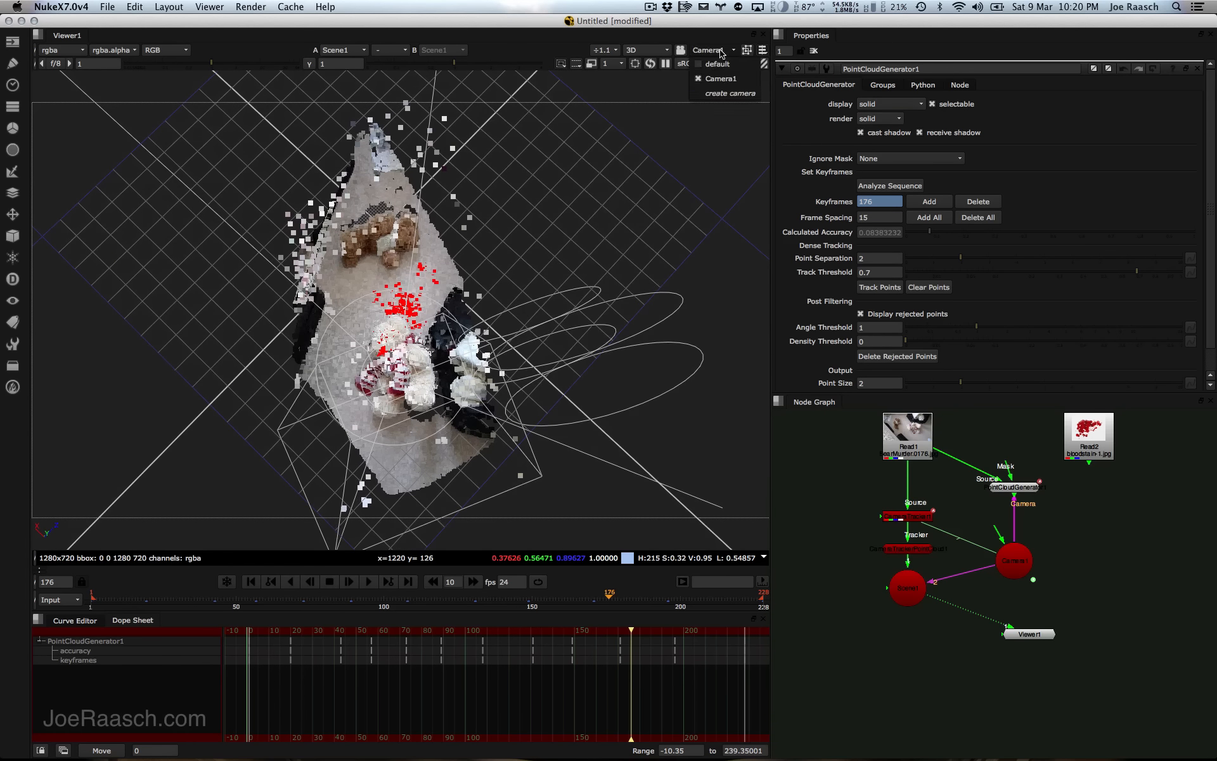
left_click(720, 79)
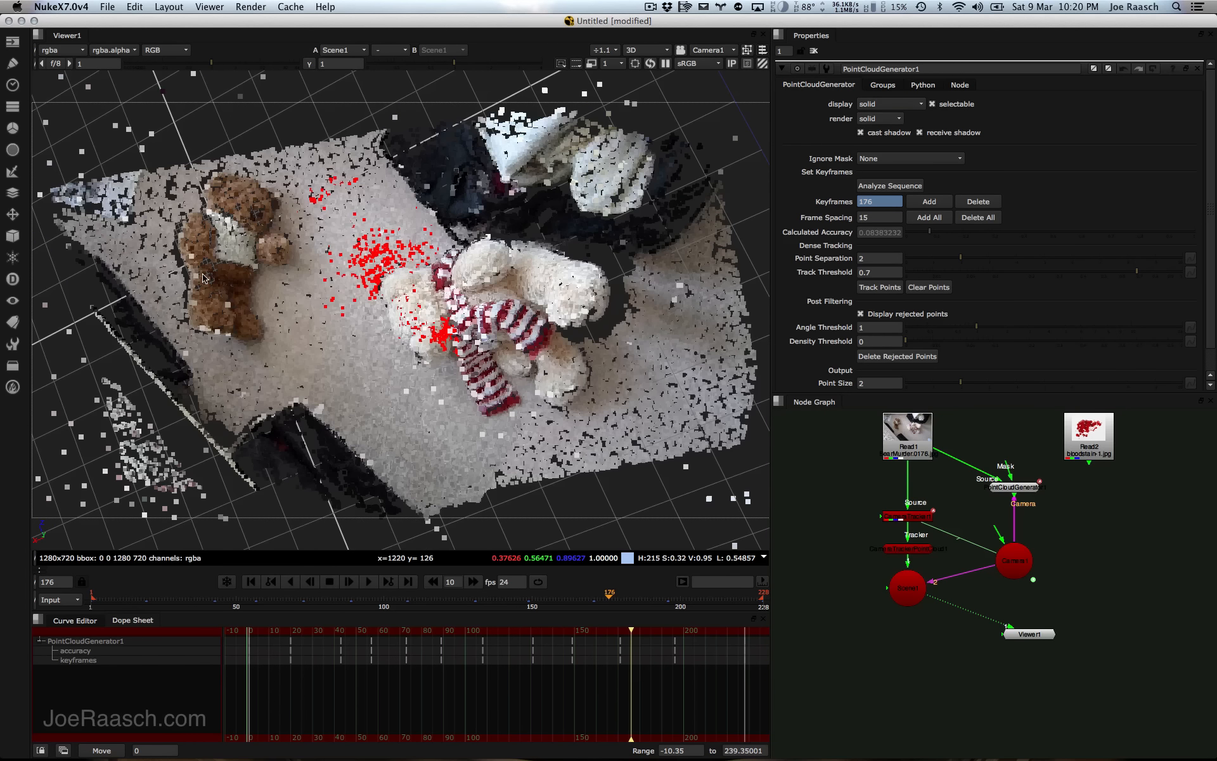
mouse_move(111, 598)
left_mouse_down()
mouse_move(624, 616)
mouse_move(450, 594)
left_mouse_up()
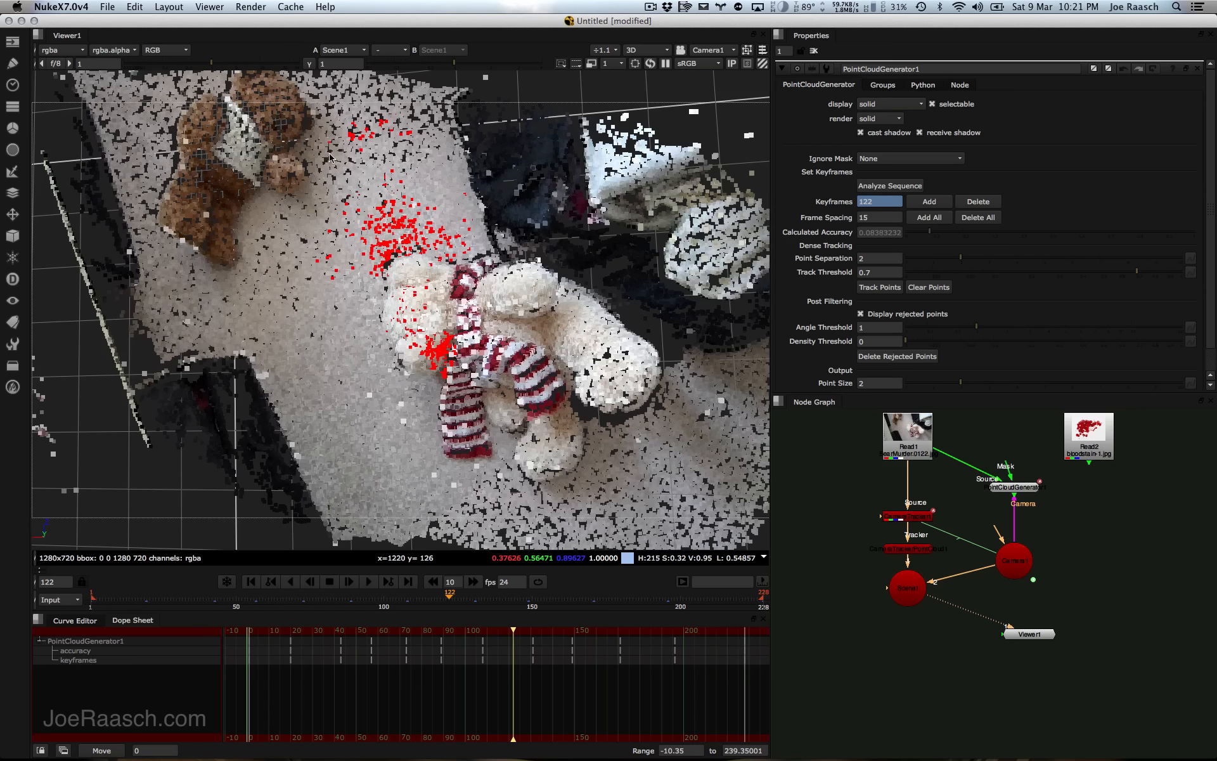
Step: Delete the rejected points from the cloud and check the remaining points at frame 181
left_click(897, 357)
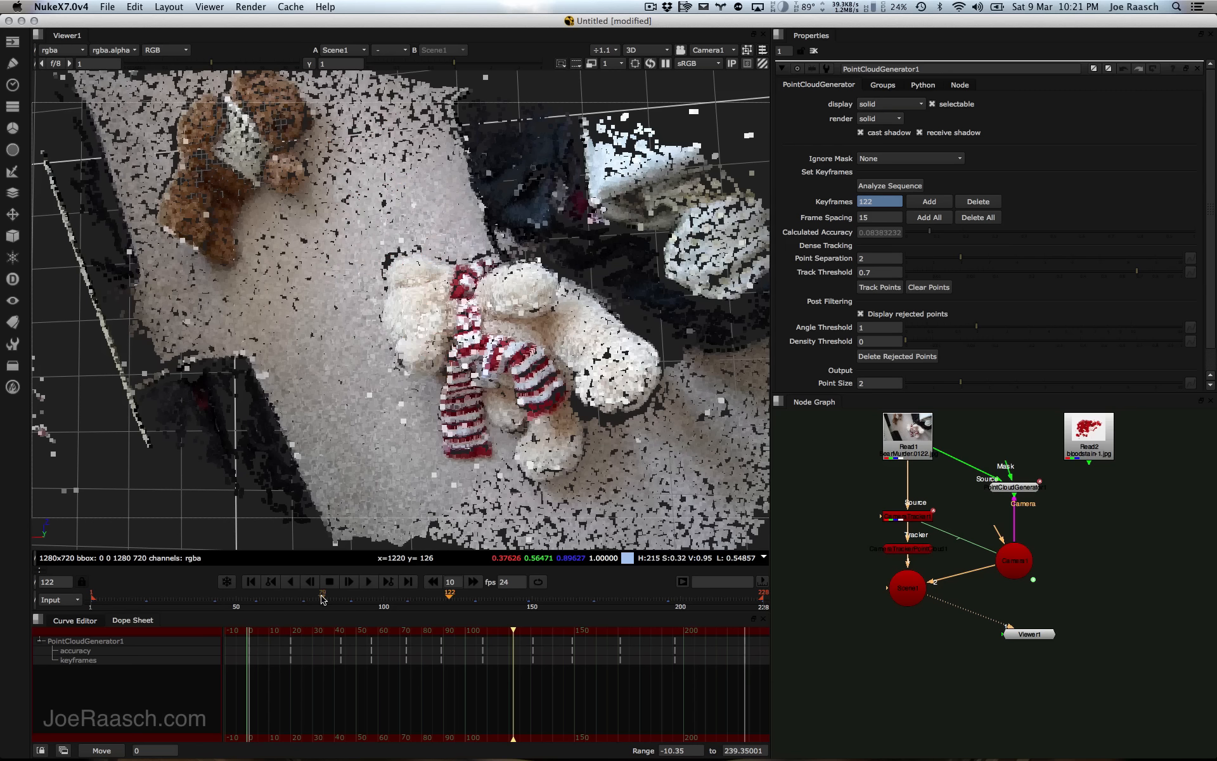
left_click_drag(322, 598, 632, 615)
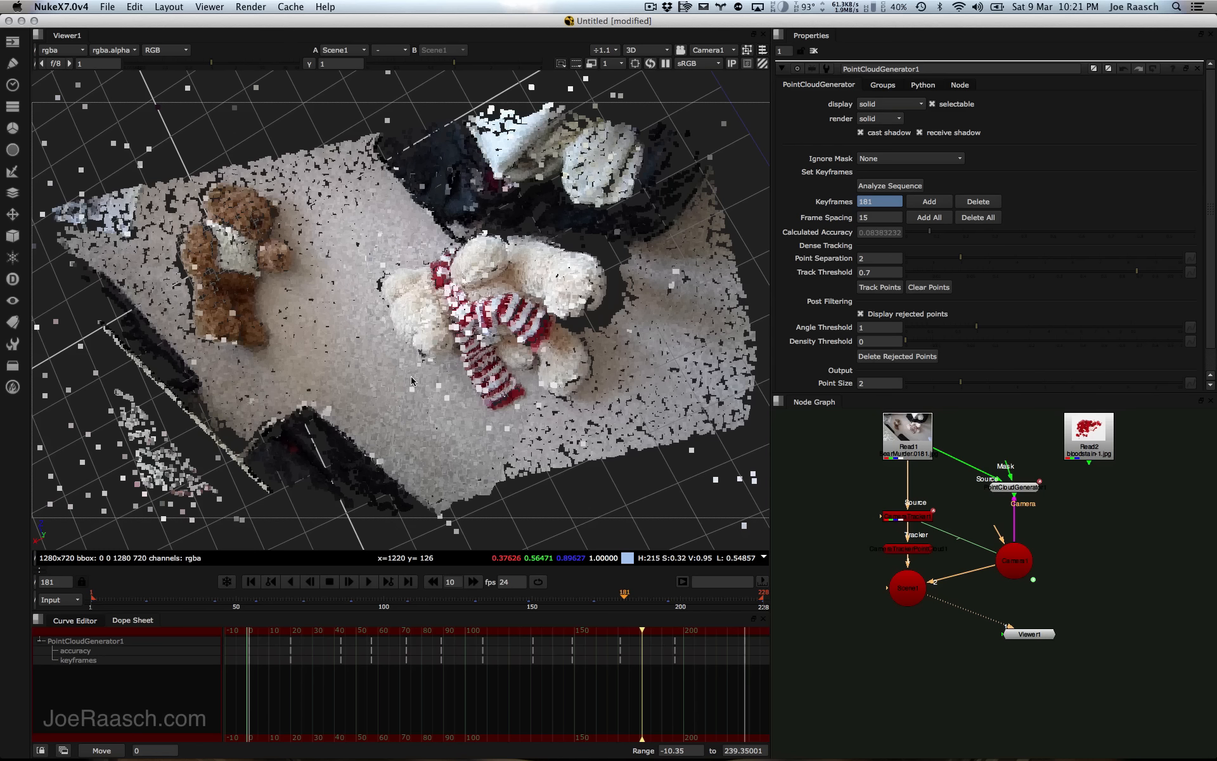
key("v")
mouse_move(397, 381)
left_mouse_down("super")
mouse_move(325, 310)
mouse_move(125, 412)
mouse_move(257, 440)
mouse_move(380, 393)
mouse_move(405, 367)
mouse_move(196, 513)
mouse_move(410, 400)
left_mouse_up("super")
scroll(381, 393, "up", 4)
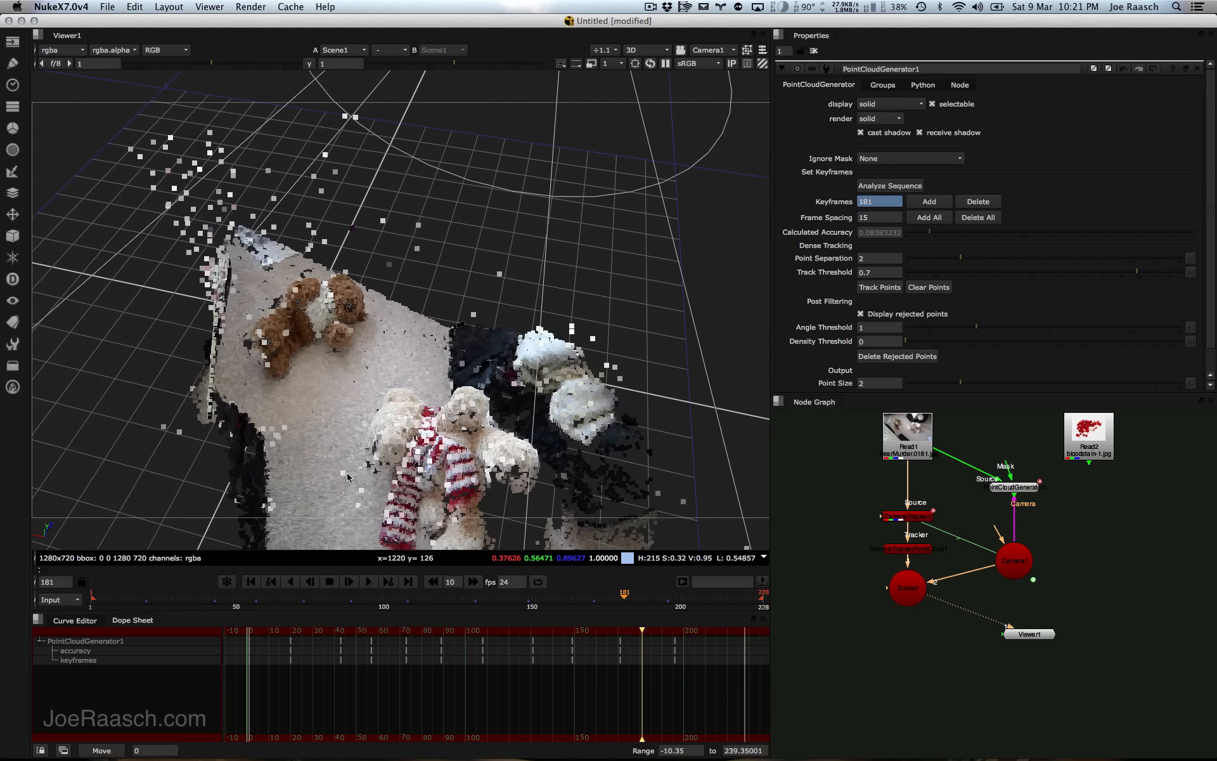
Step: Place the Read2 bloodstain node lower, beside Camera1, and frame the floor around the white bear in the viewer
left_click_drag(1113, 458, 1116, 538)
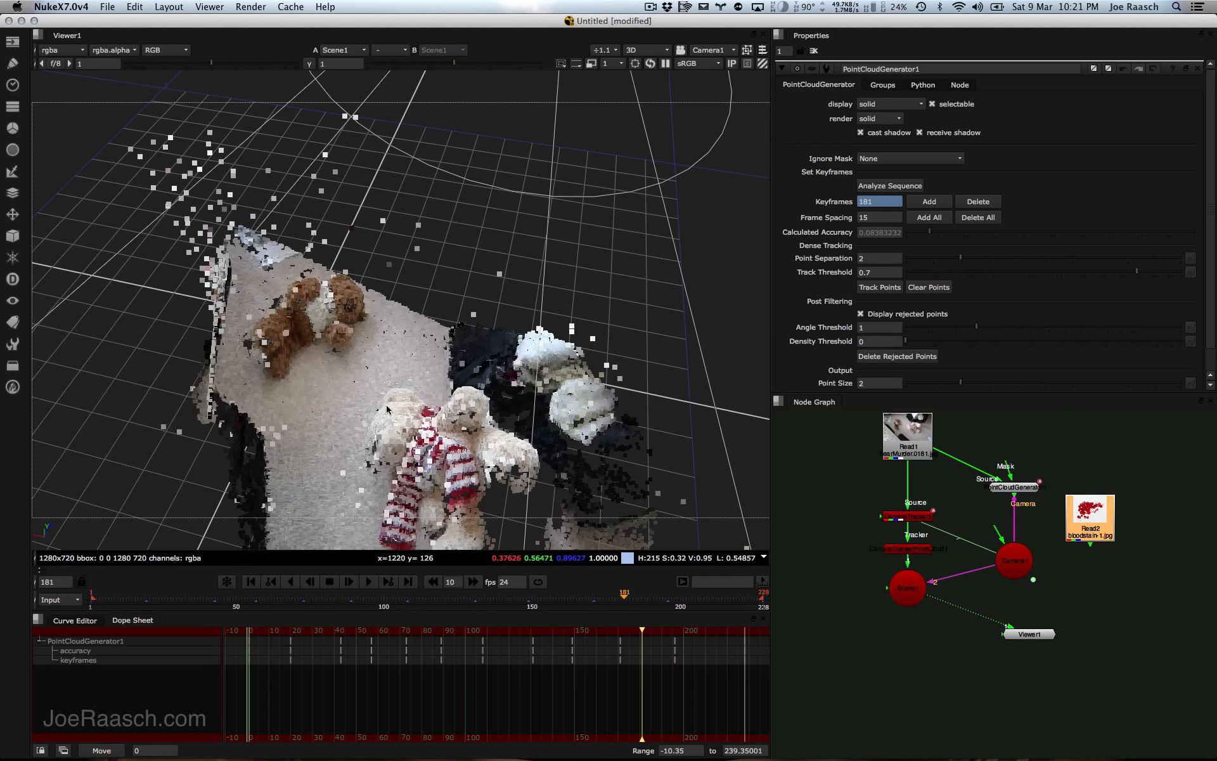
left_click_drag(427, 375, 270, 476, "super")
middle_click_drag(270, 476, 321, 468, "alt")
left_click_drag(321, 469, 522, 264, "super")
left_click_drag(445, 268, 419, 296, "super")
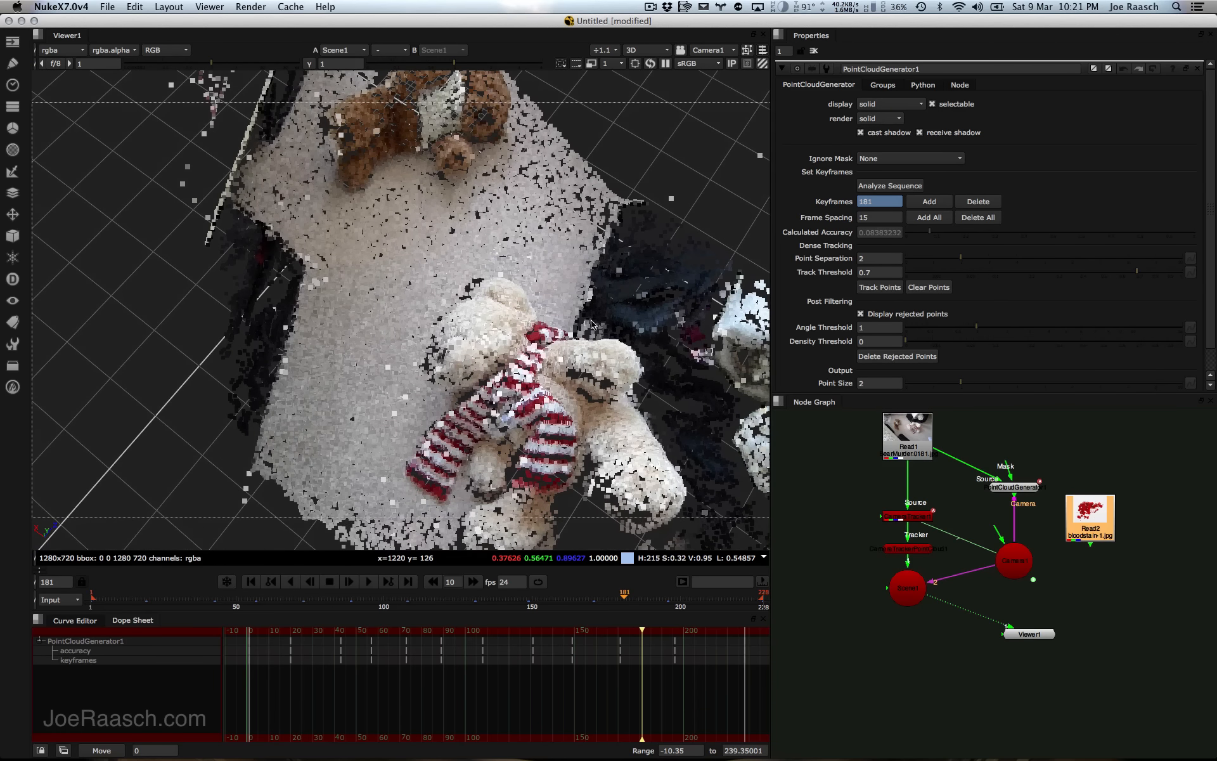
Step: Select the PointCloudGenerator node, show its group settings and set the viewer to vertex selection
left_click_drag(1016, 487, 1018, 488)
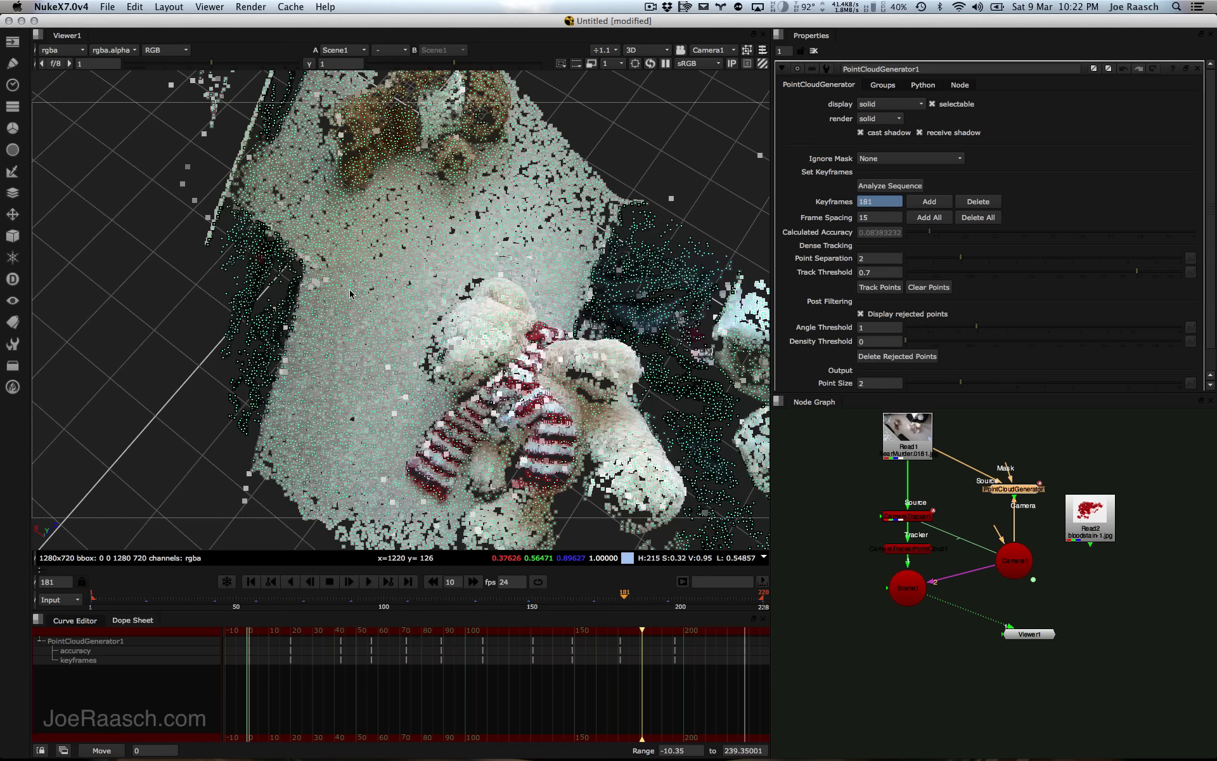
left_click(887, 86)
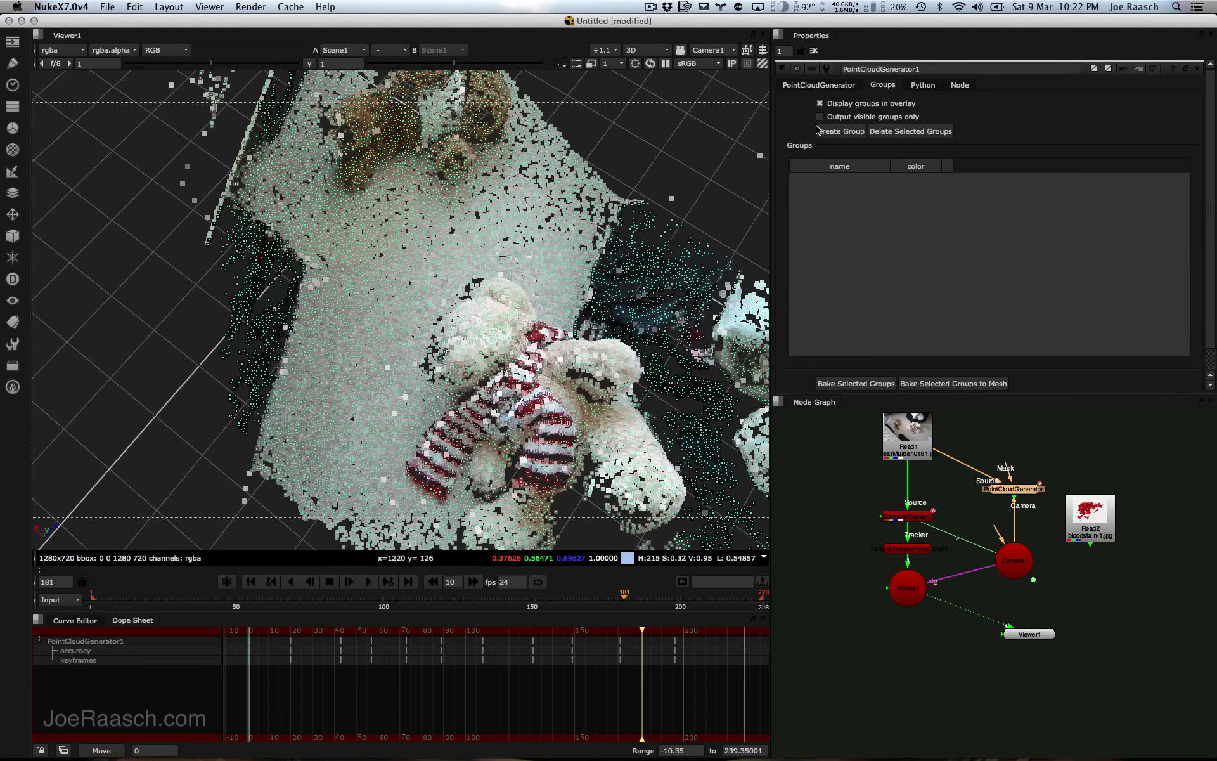
left_click(762, 50)
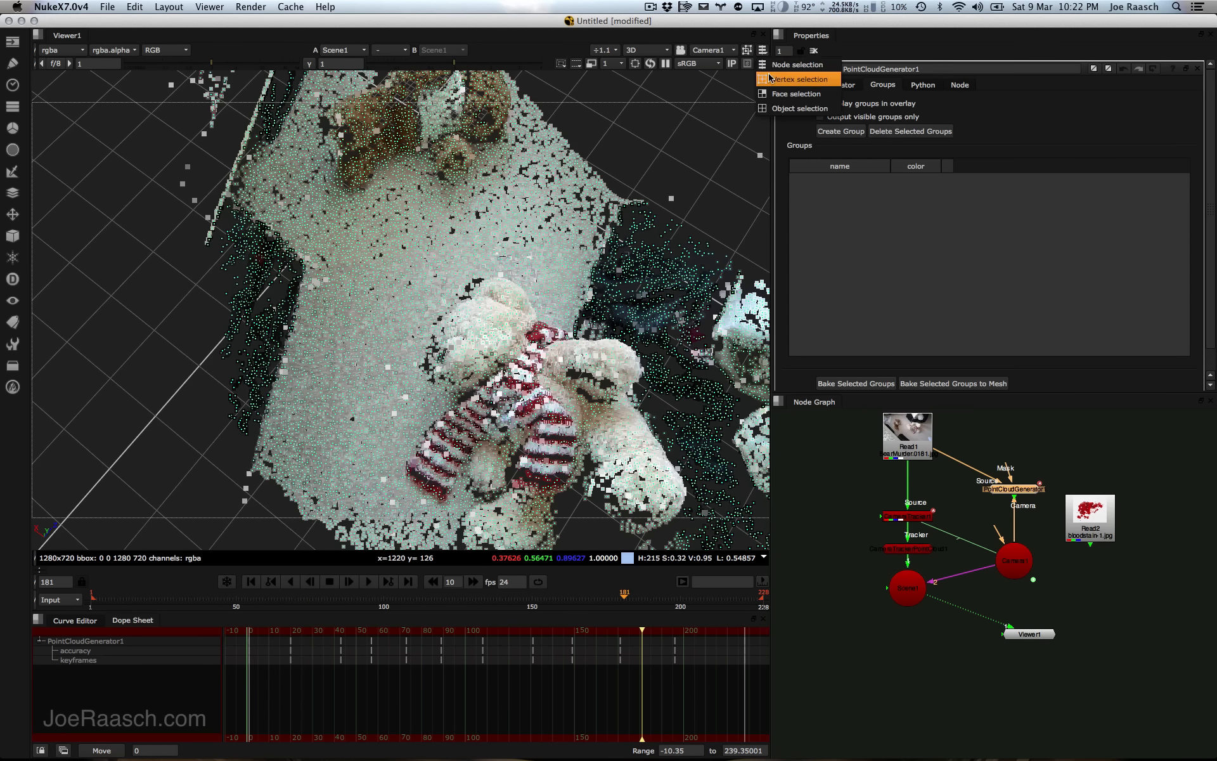
left_click(799, 79)
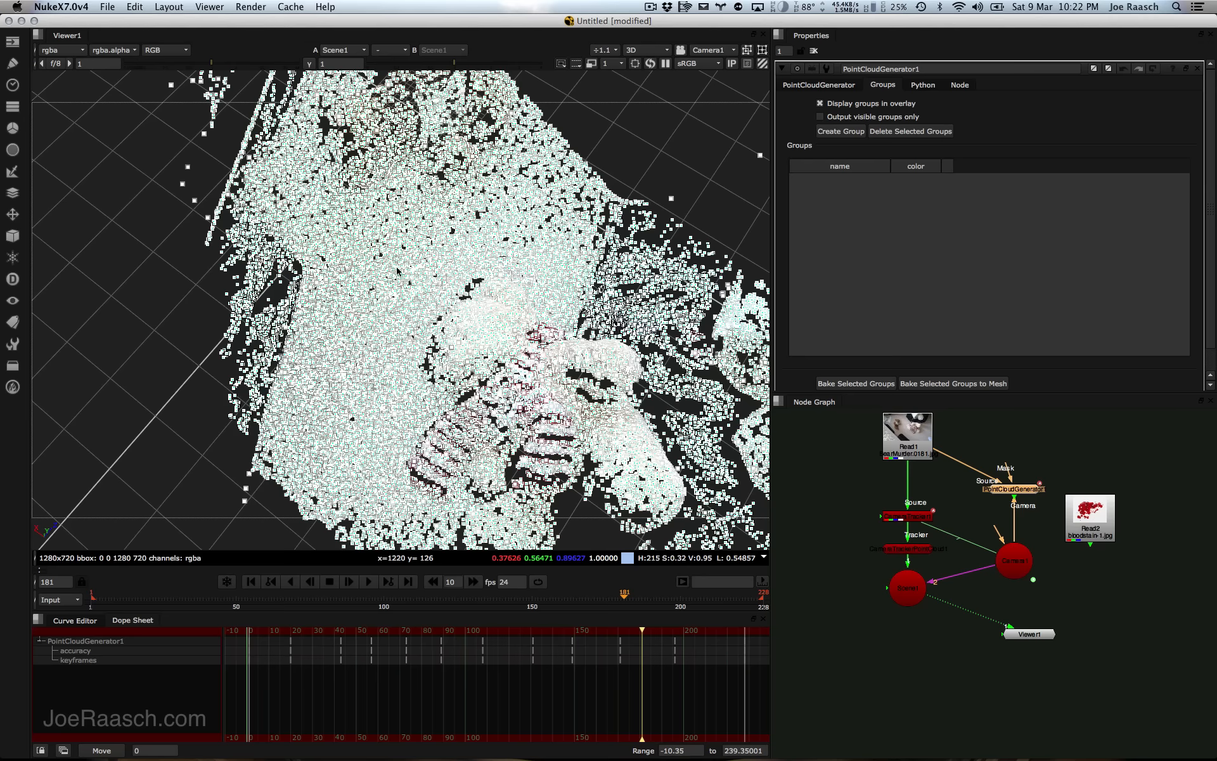
Step: Select the floor points above and beside the white bear's head as one L-shaped region
left_click_drag(386, 251, 453, 317)
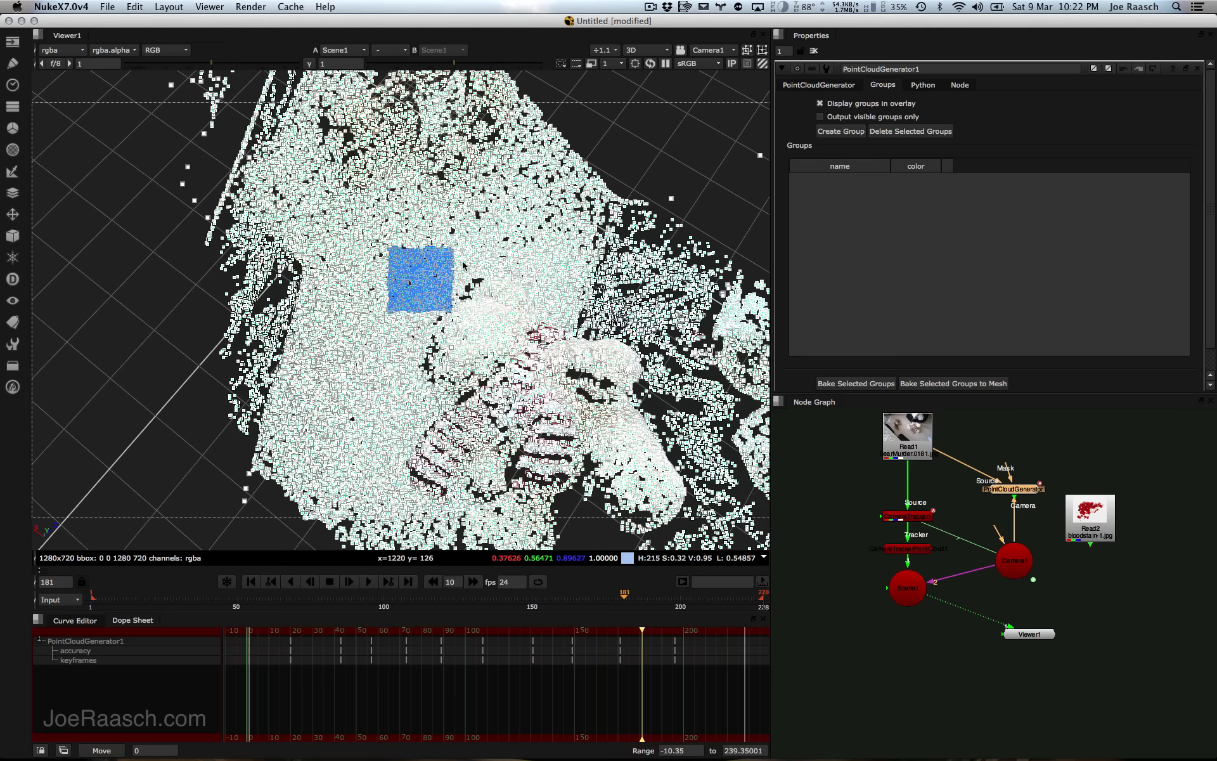
left_click_drag(456, 235, 551, 309)
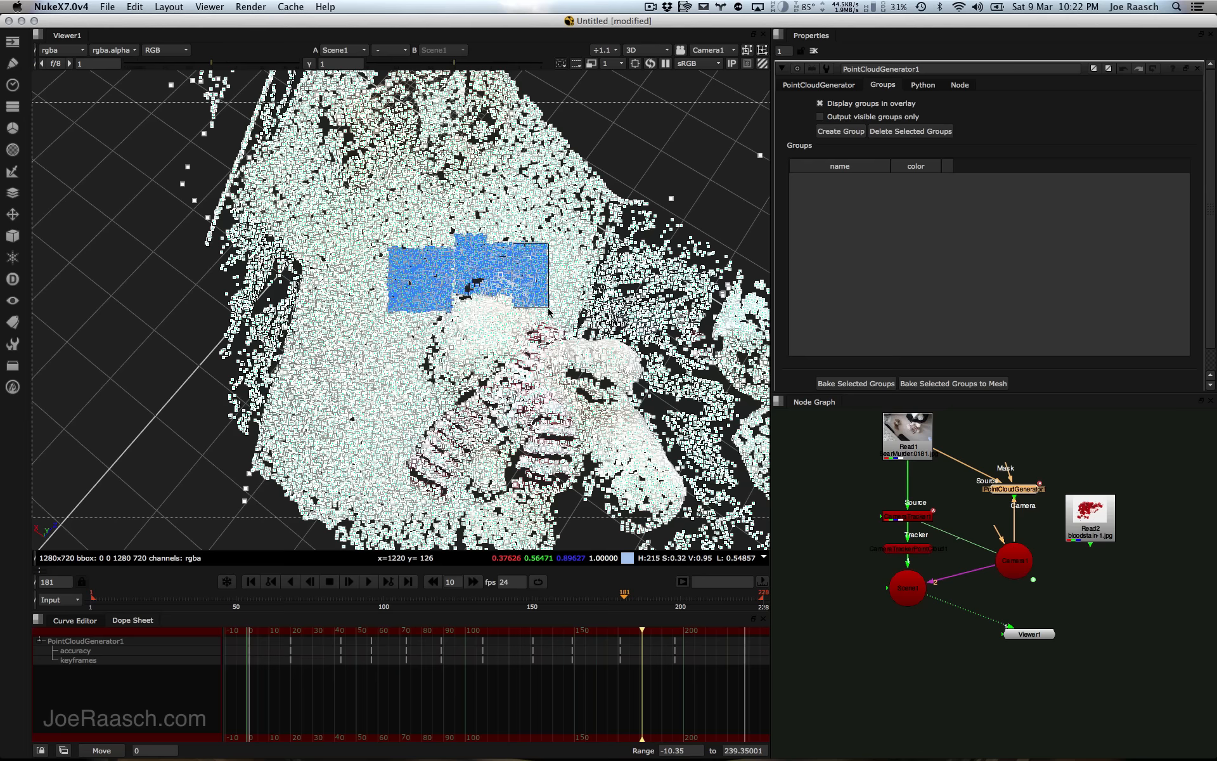
left_click_drag(549, 250, 590, 320)
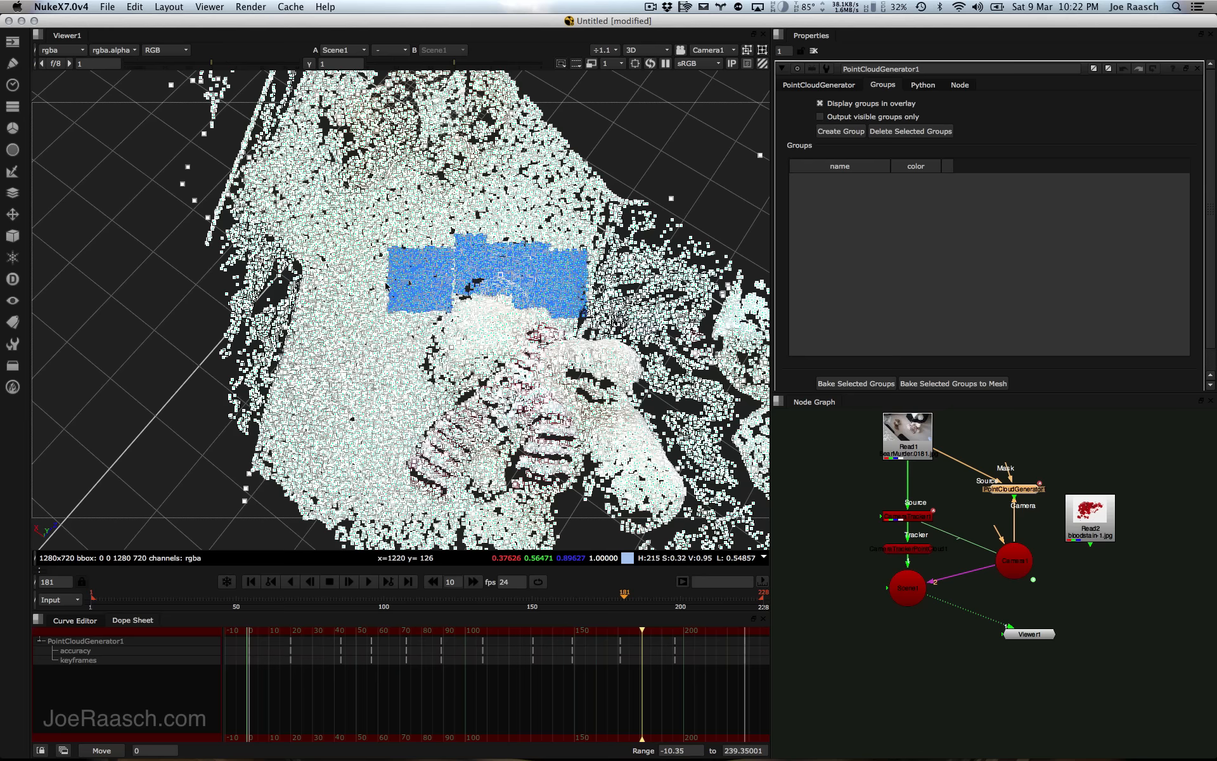
left_click_drag(390, 285, 456, 418)
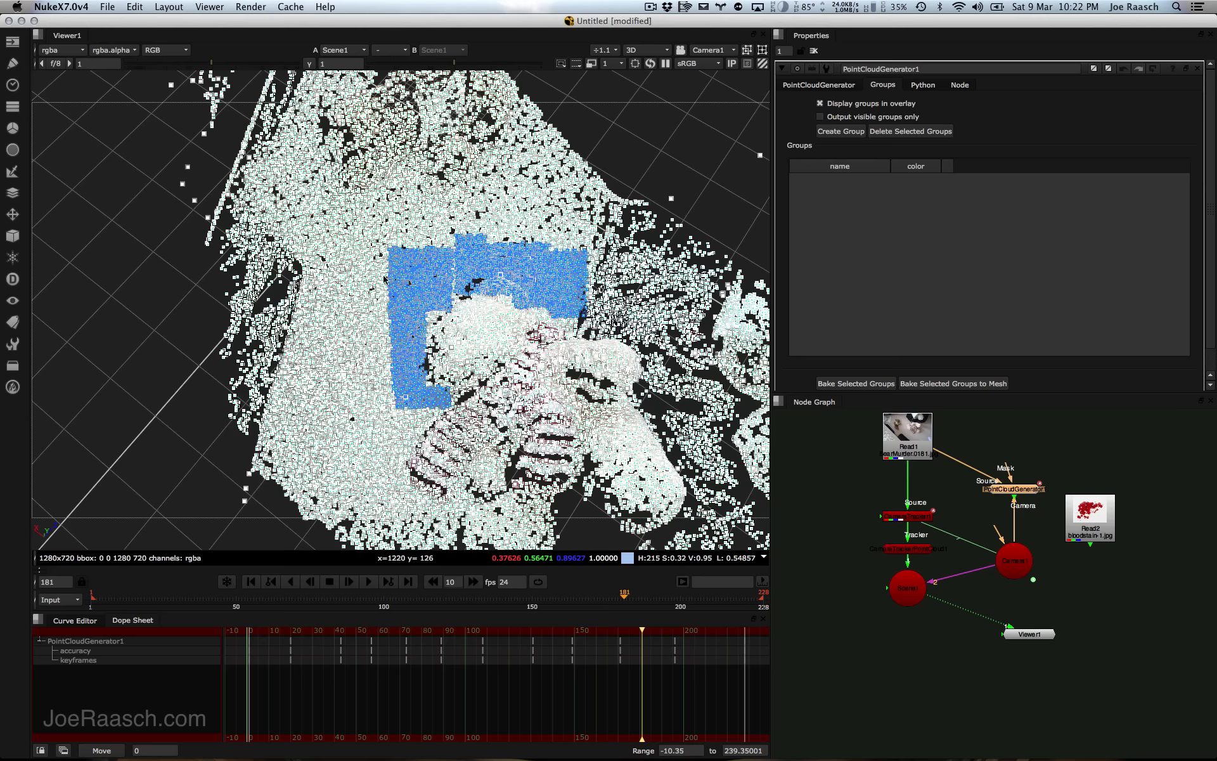
left_click_drag(369, 243, 409, 436)
left_click_drag(430, 403, 407, 441)
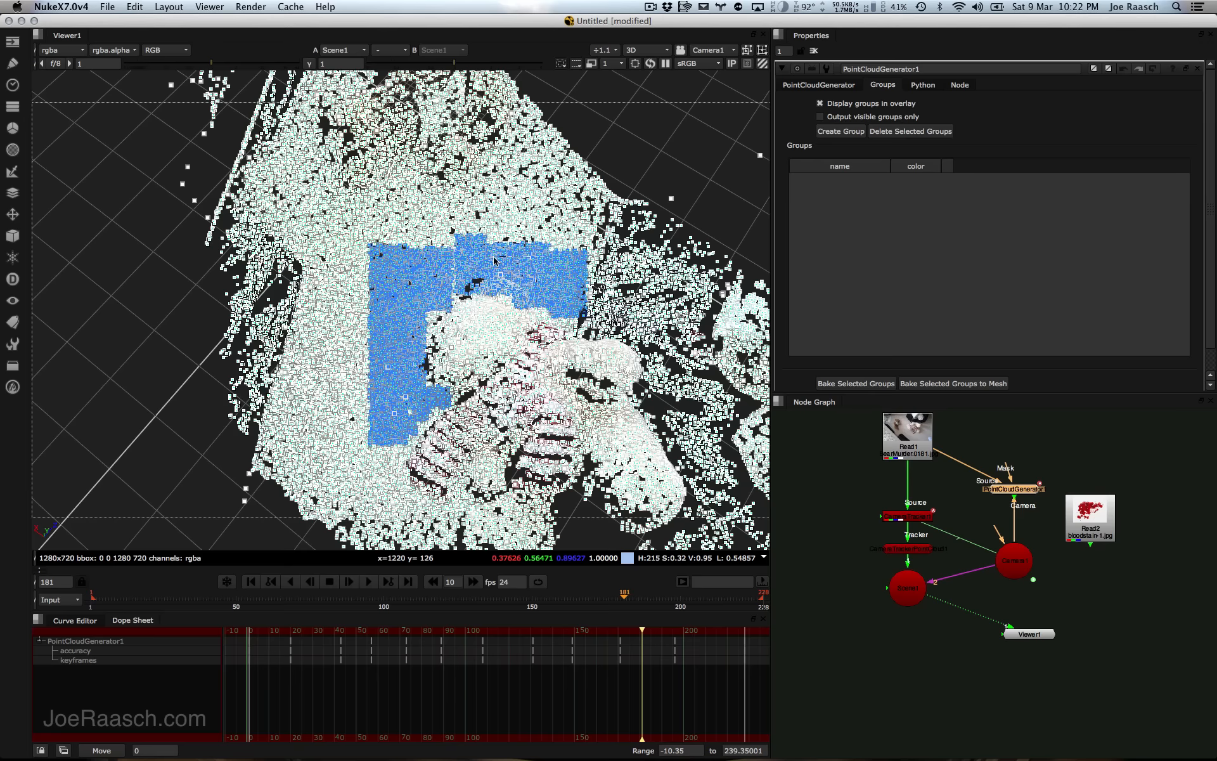
left_click_drag(437, 226, 465, 308, "shift")
Step: Create a group from the selected points and name it Floor
left_click(843, 132)
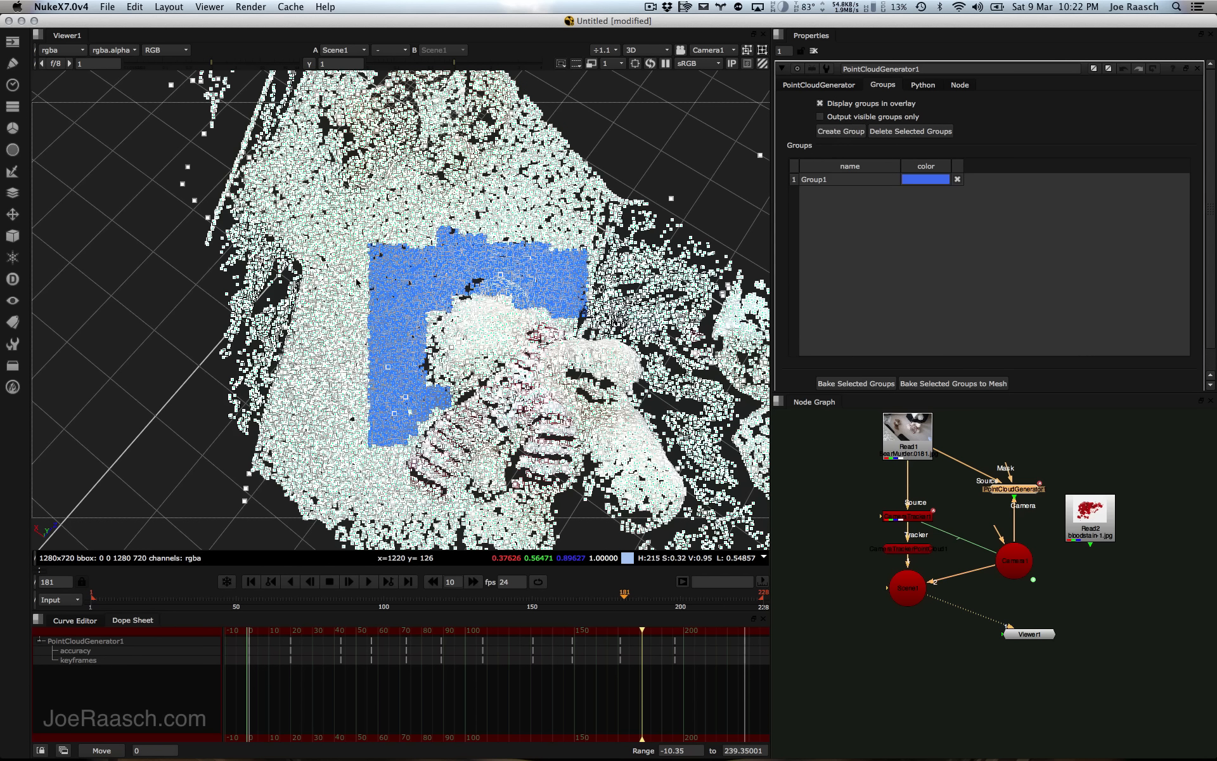
left_click(856, 182)
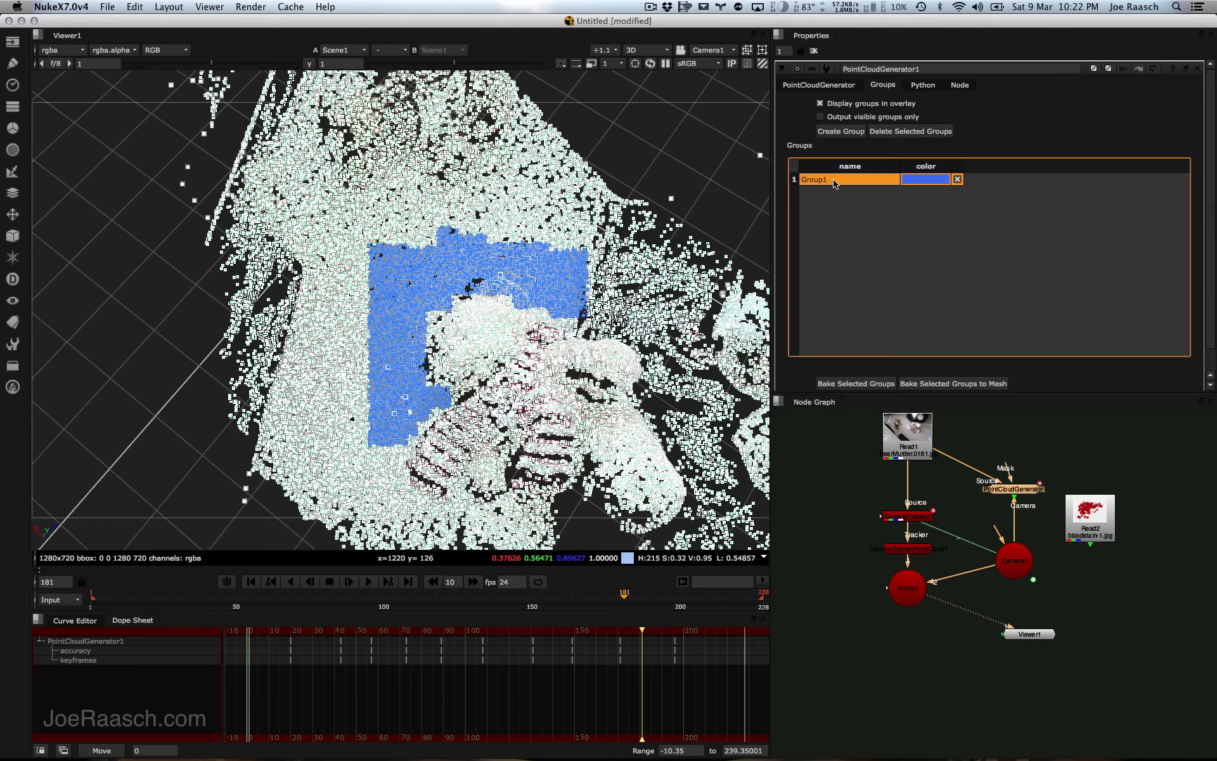
double_click(833, 181)
left_click_drag(833, 181, 754, 189)
type("Floor")
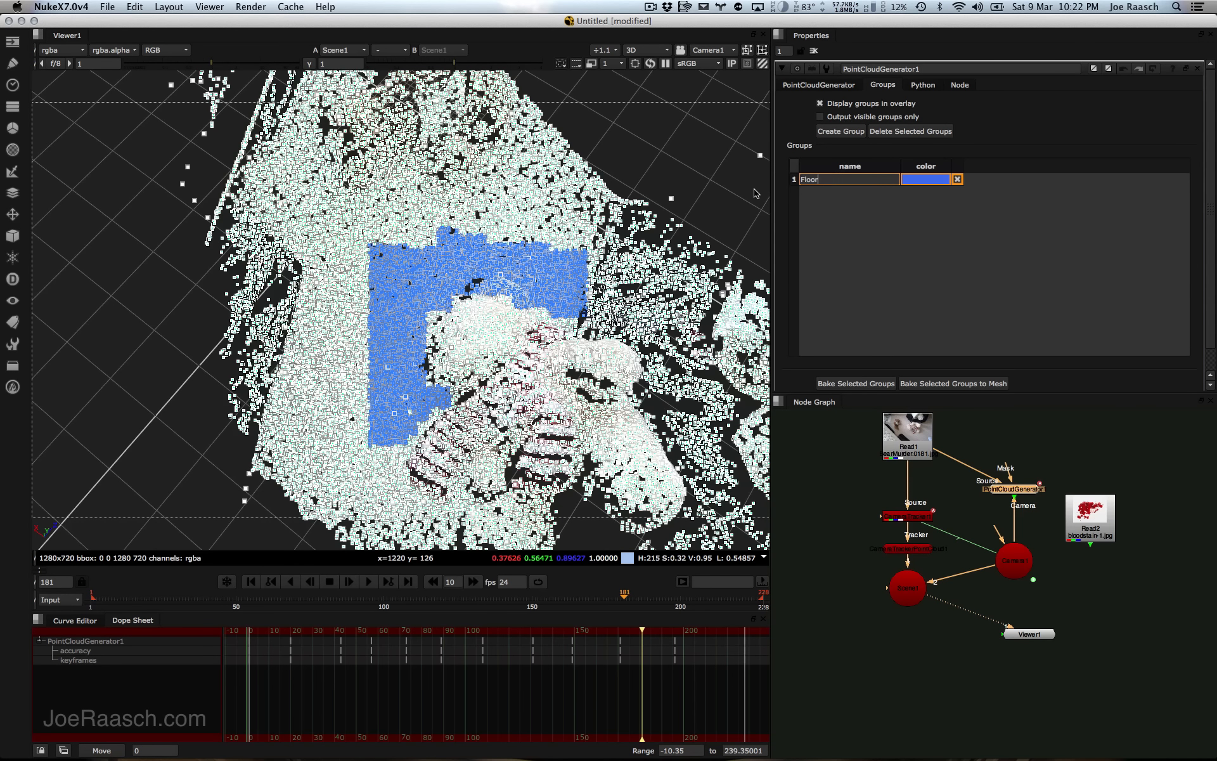
key("Return")
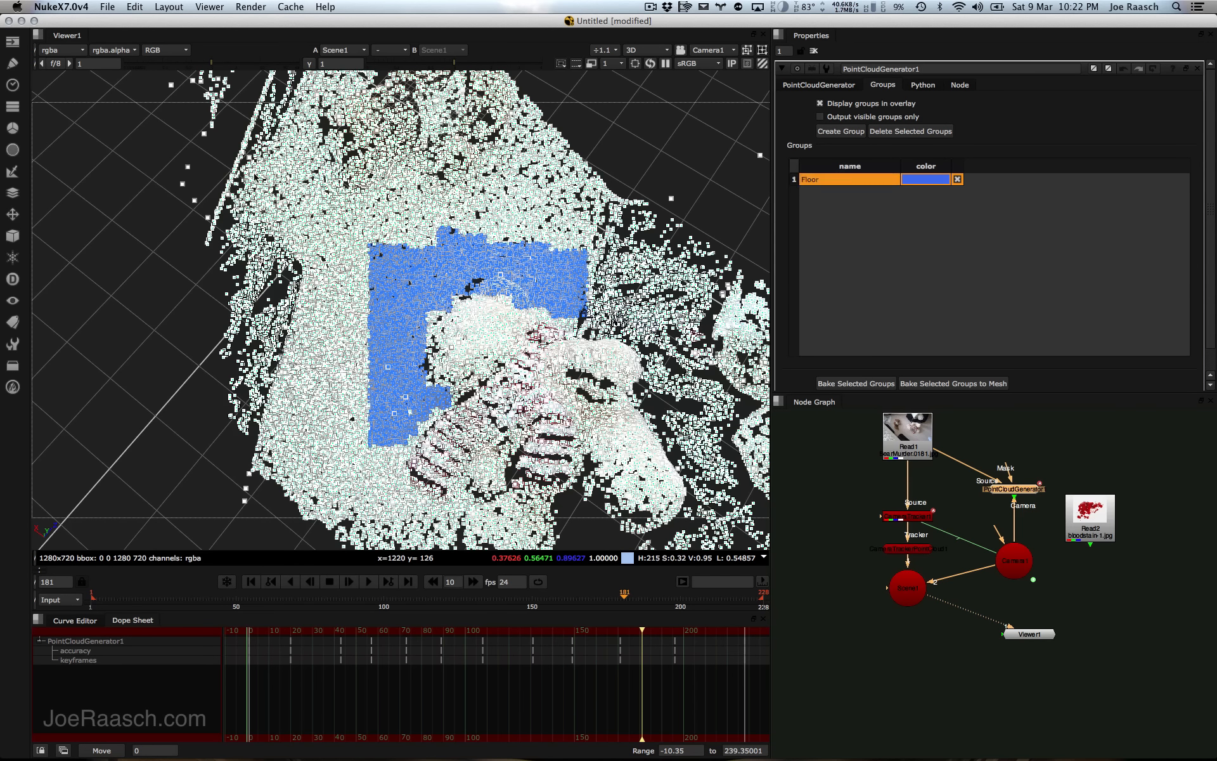
Step: Return to node selection, bake the Floor group to a mesh and place its node below Read2
left_click(764, 52)
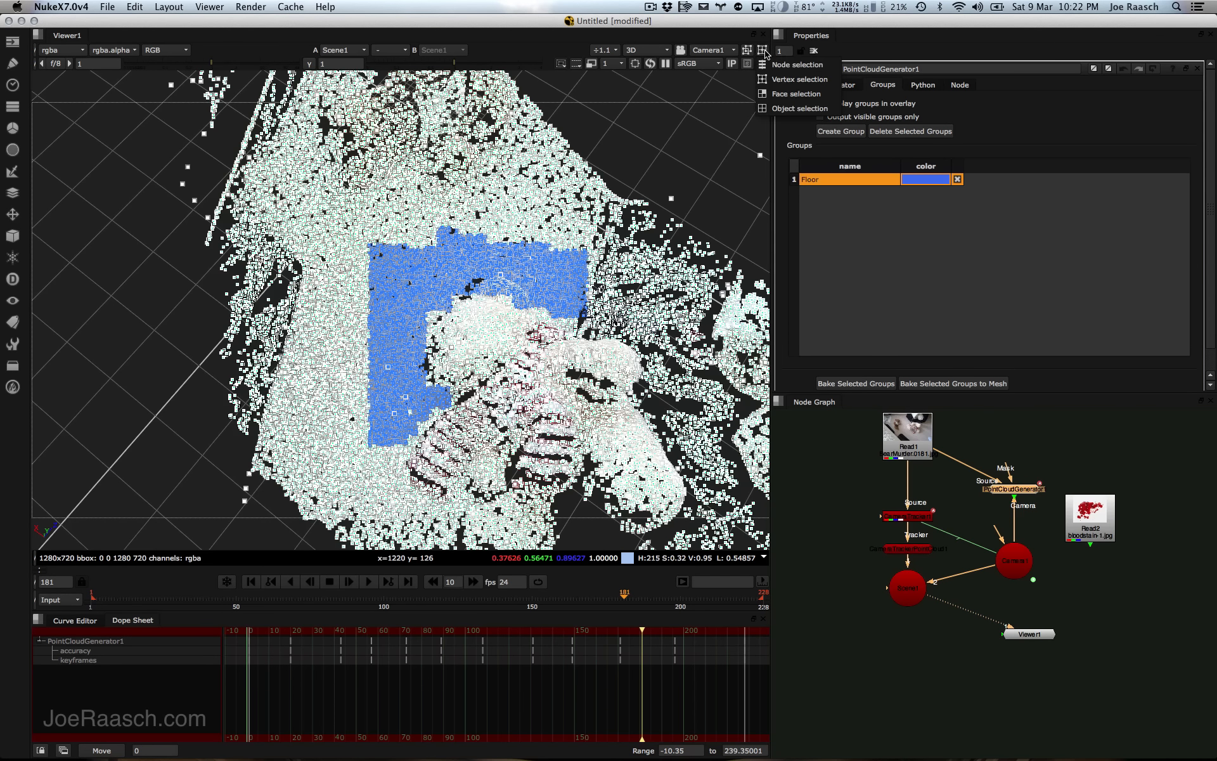
left_click(768, 66)
left_click(660, 127)
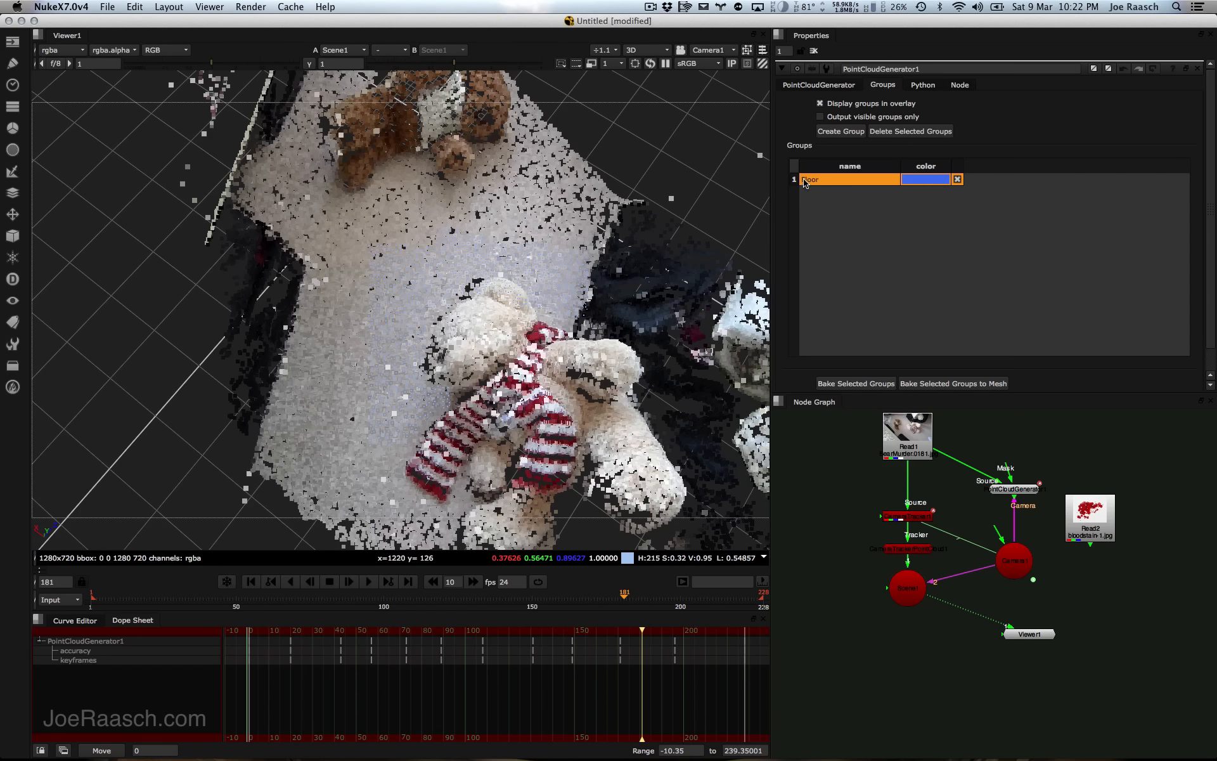
left_click(949, 384)
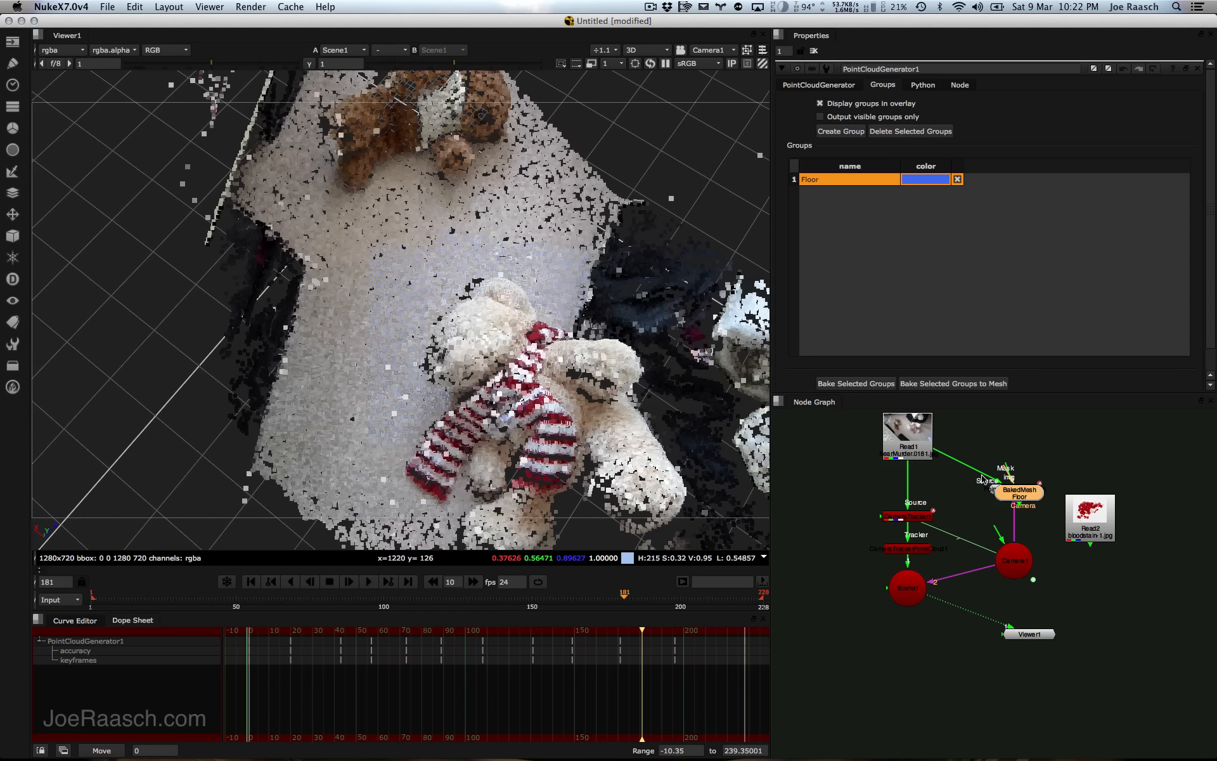
left_click_drag(1014, 498, 1089, 590)
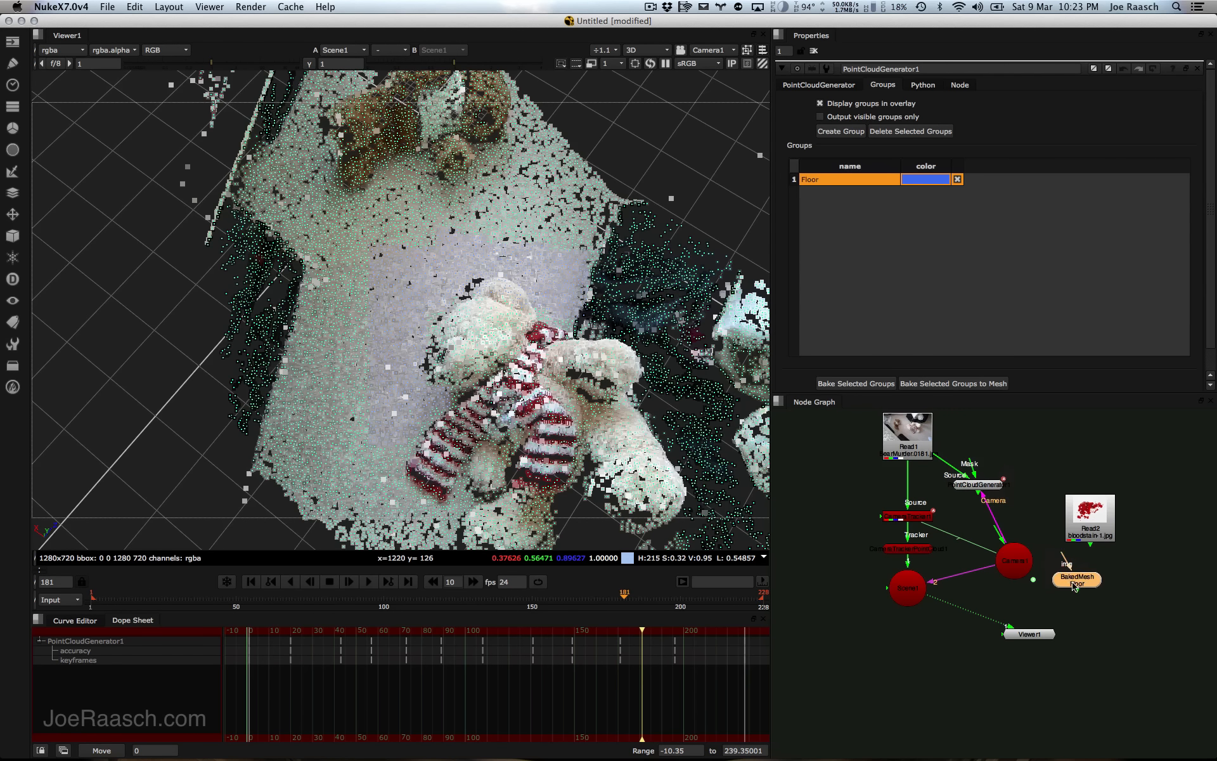
Step: Show the BakedMesh Floor node in the viewer and examine its shape and height against the grid from several angles
double_click(1078, 586)
key("1")
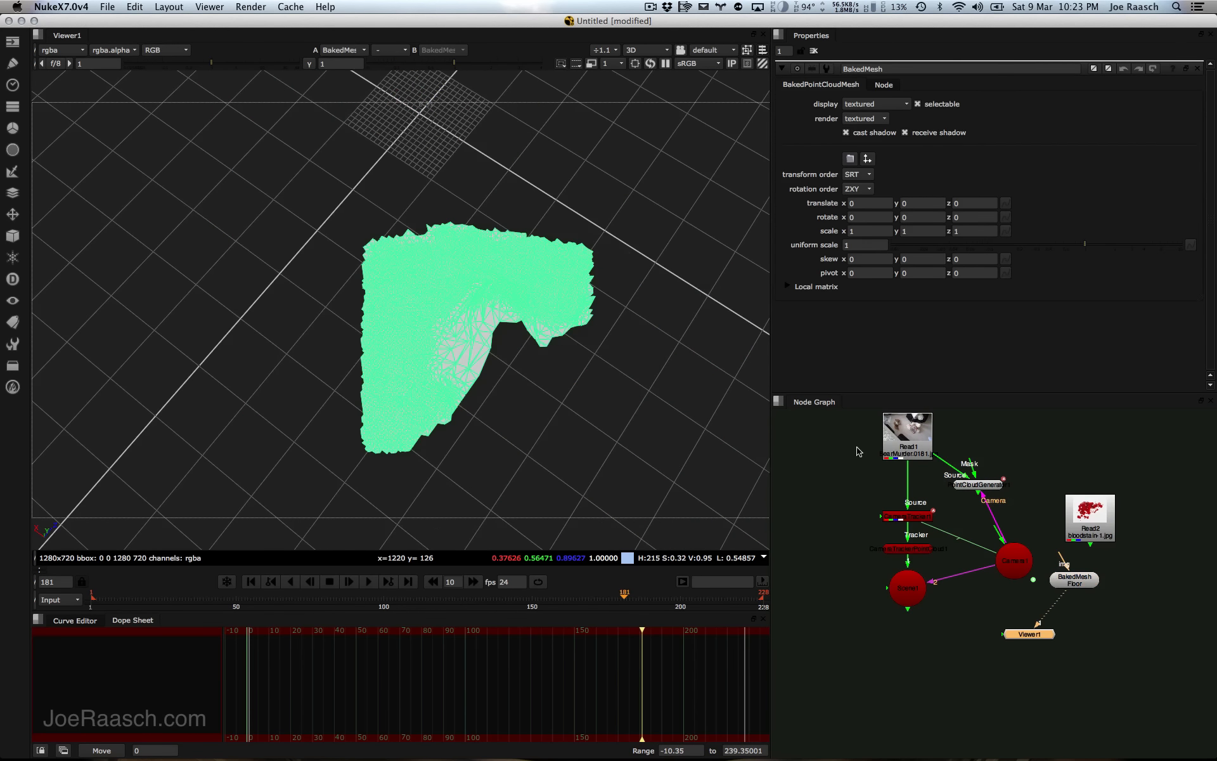
left_click_drag(398, 386, 606, 283, "super")
left_click_drag(421, 330, 380, 140, "super")
left_click_drag(478, 211, 279, 225, "super")
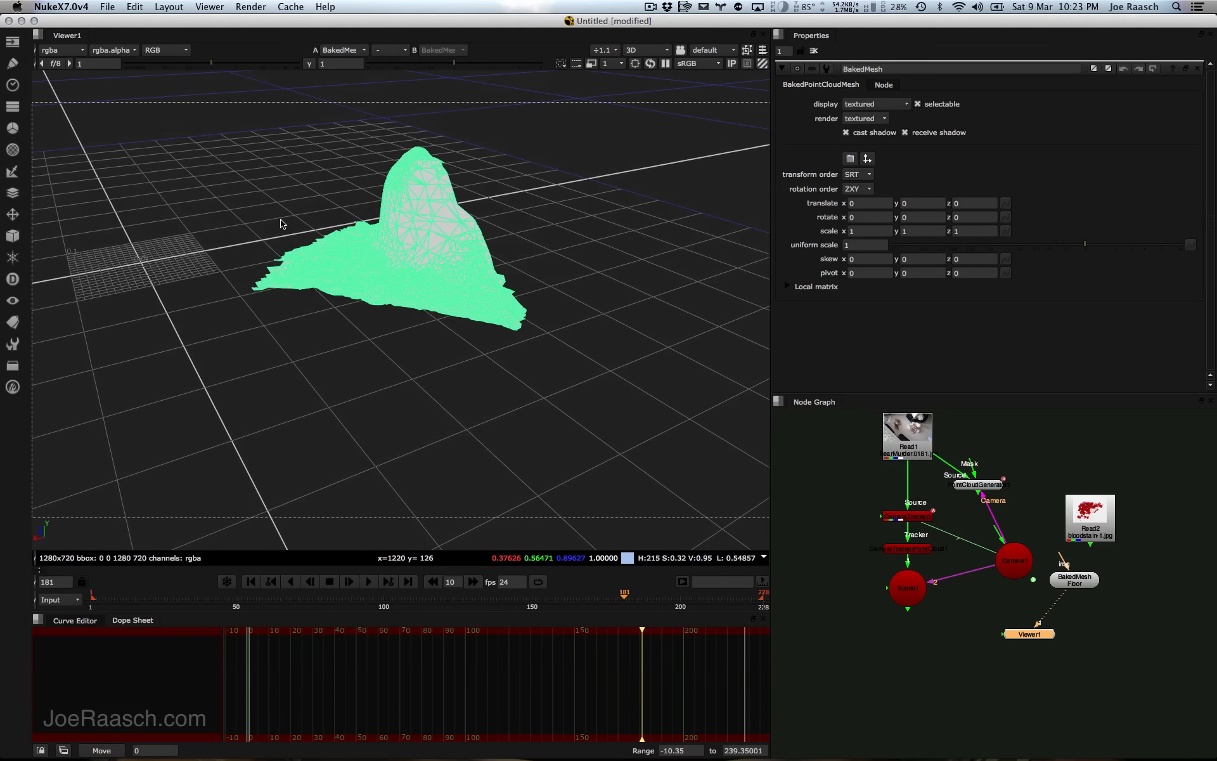
left_click_drag(466, 198, 498, 284, "super")
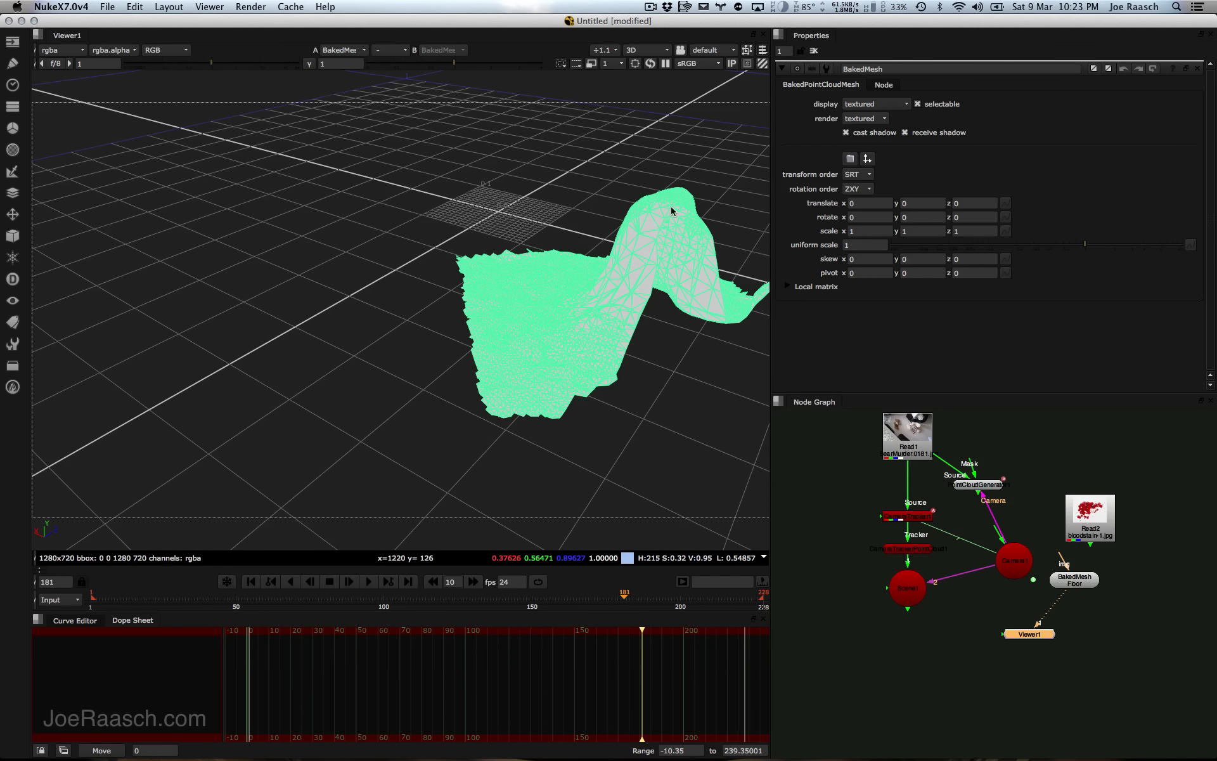
left_click_drag(672, 211, 269, 349, "super")
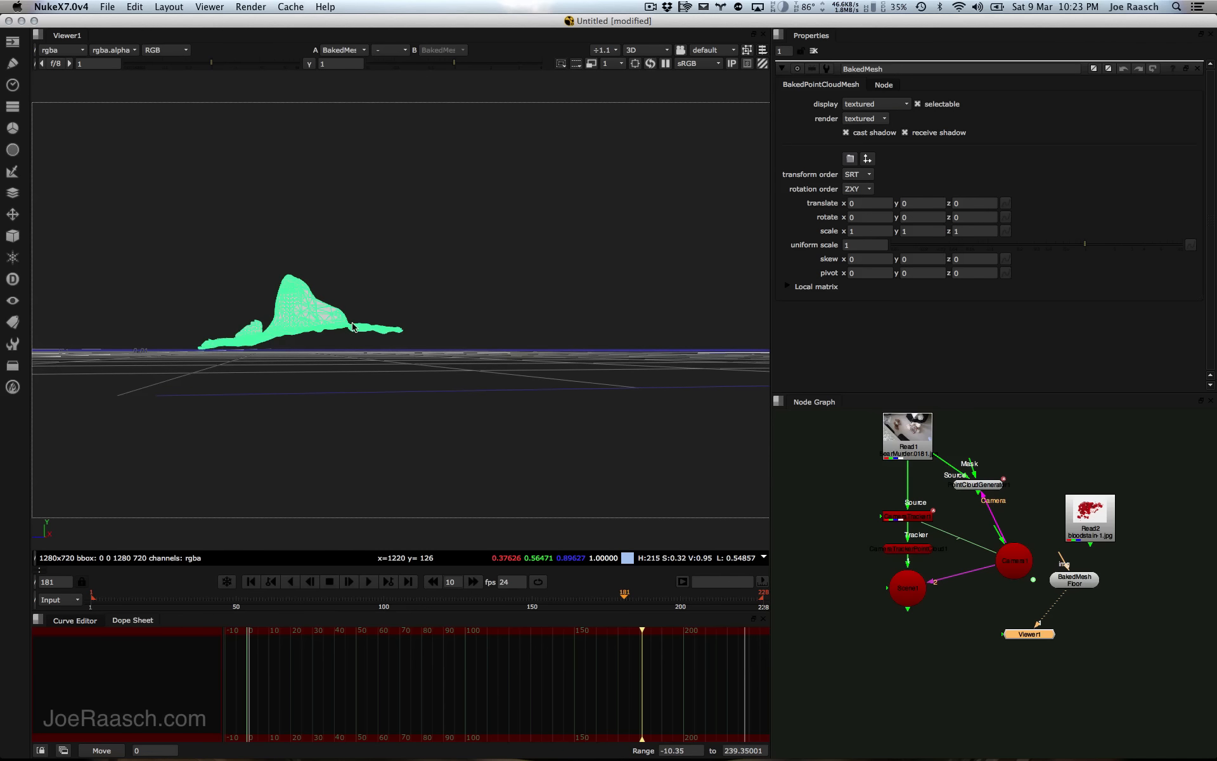
left_click_drag(355, 323, 346, 260, "super")
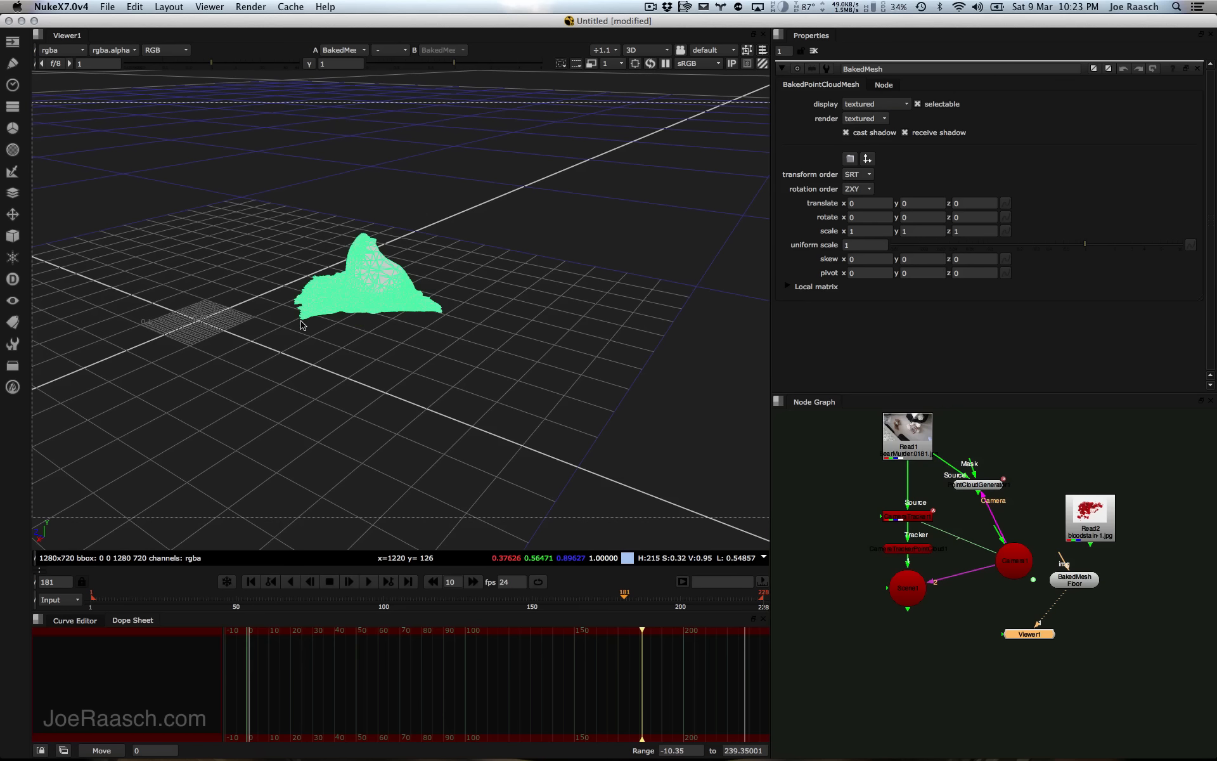
left_click_drag(302, 324, 282, 341, "super")
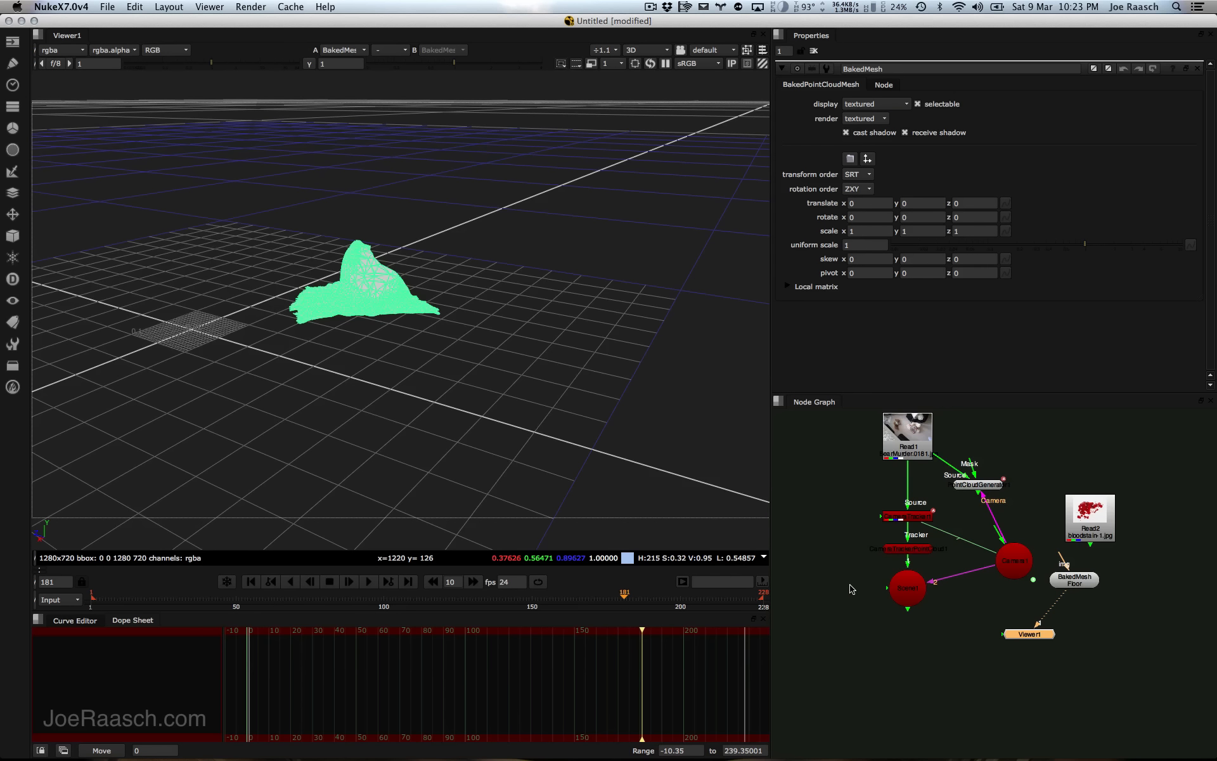
Step: Add a Card node beside Scene1 in the node graph
key("Tab")
type("card")
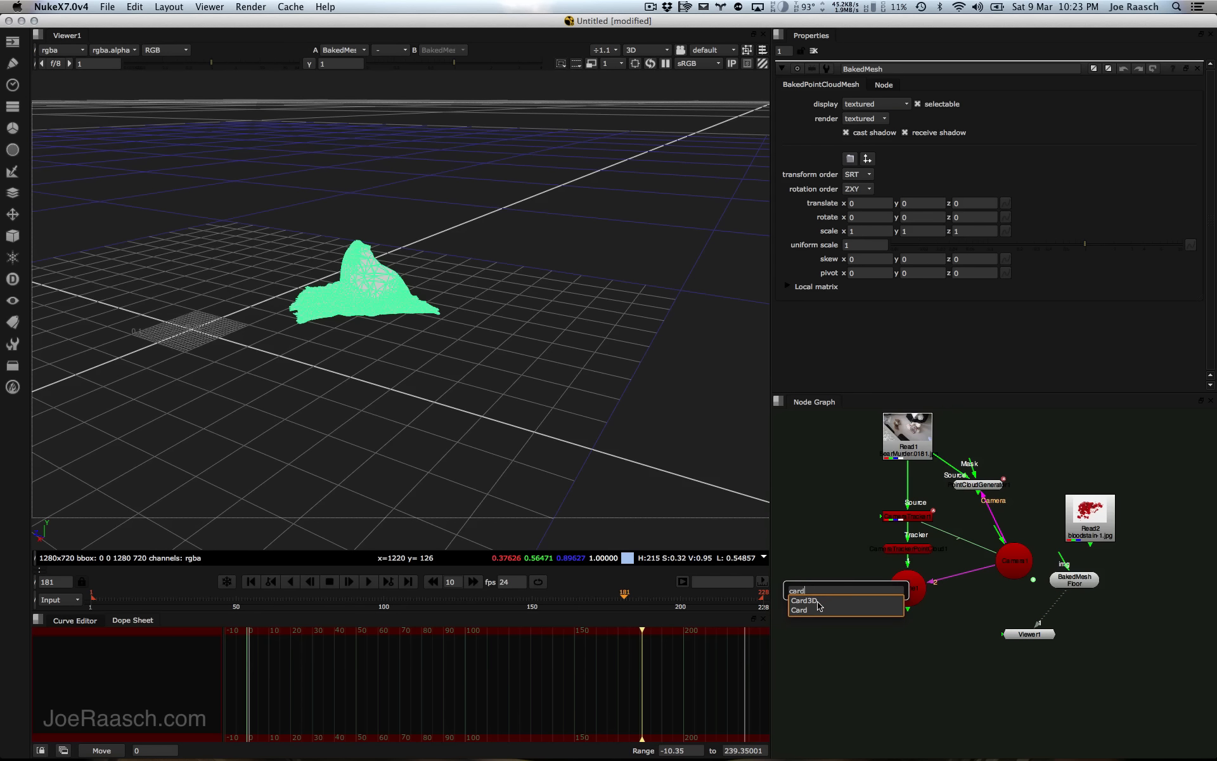
left_click(808, 610)
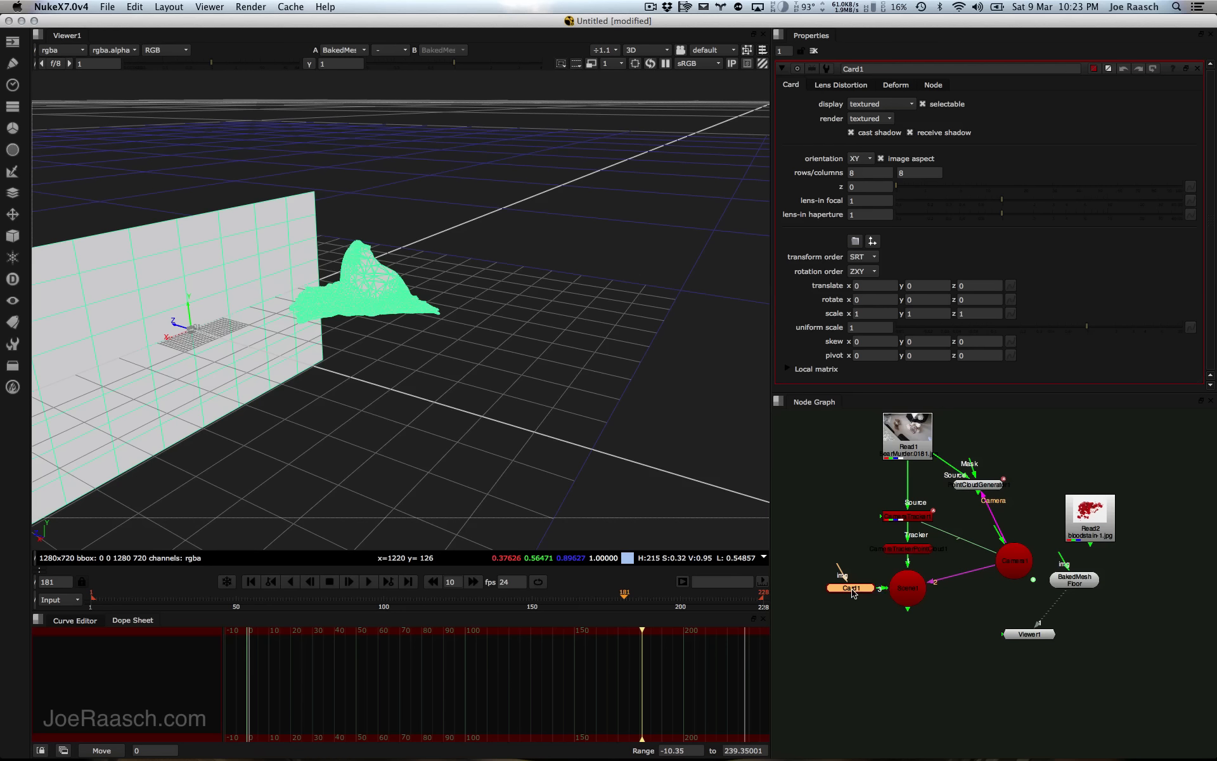
Step: Set Card1's orientation to ZX and move it onto the baked floor mesh at about x -0.224, y 0.044, z -0.332
left_click(861, 158)
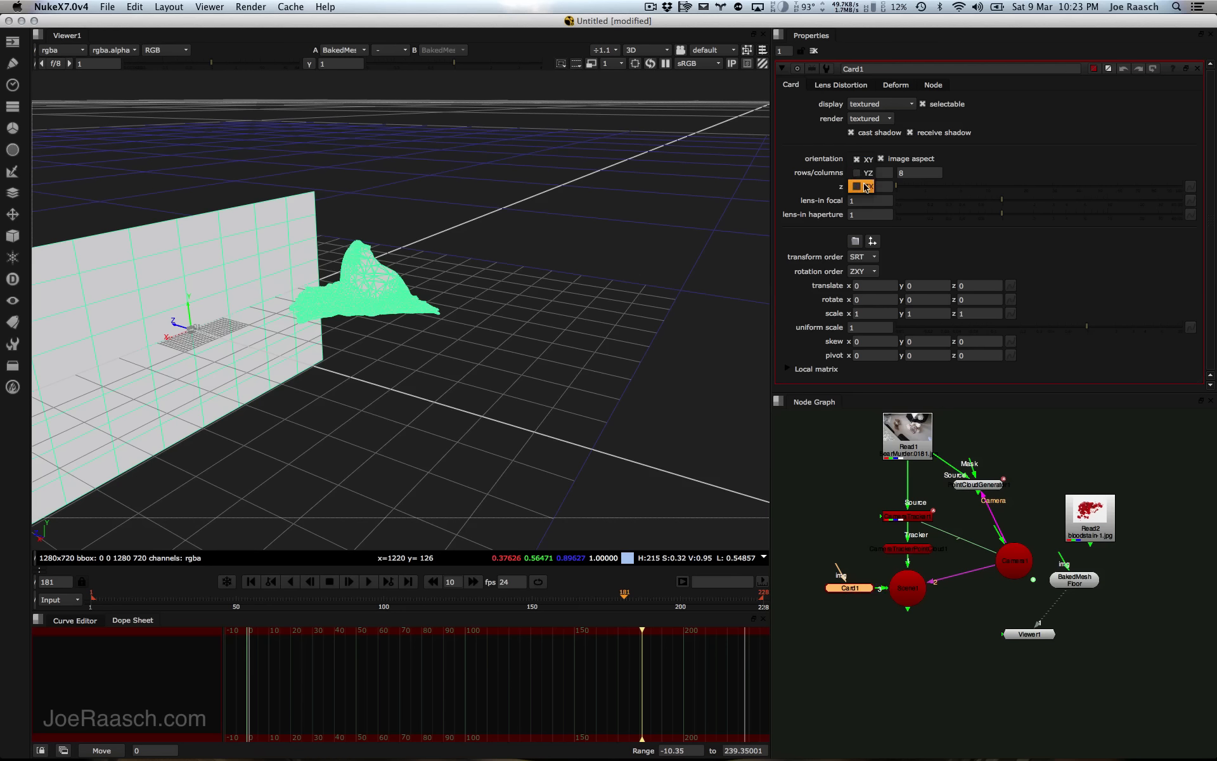
left_click(861, 186)
left_click_drag(182, 326, 466, 256)
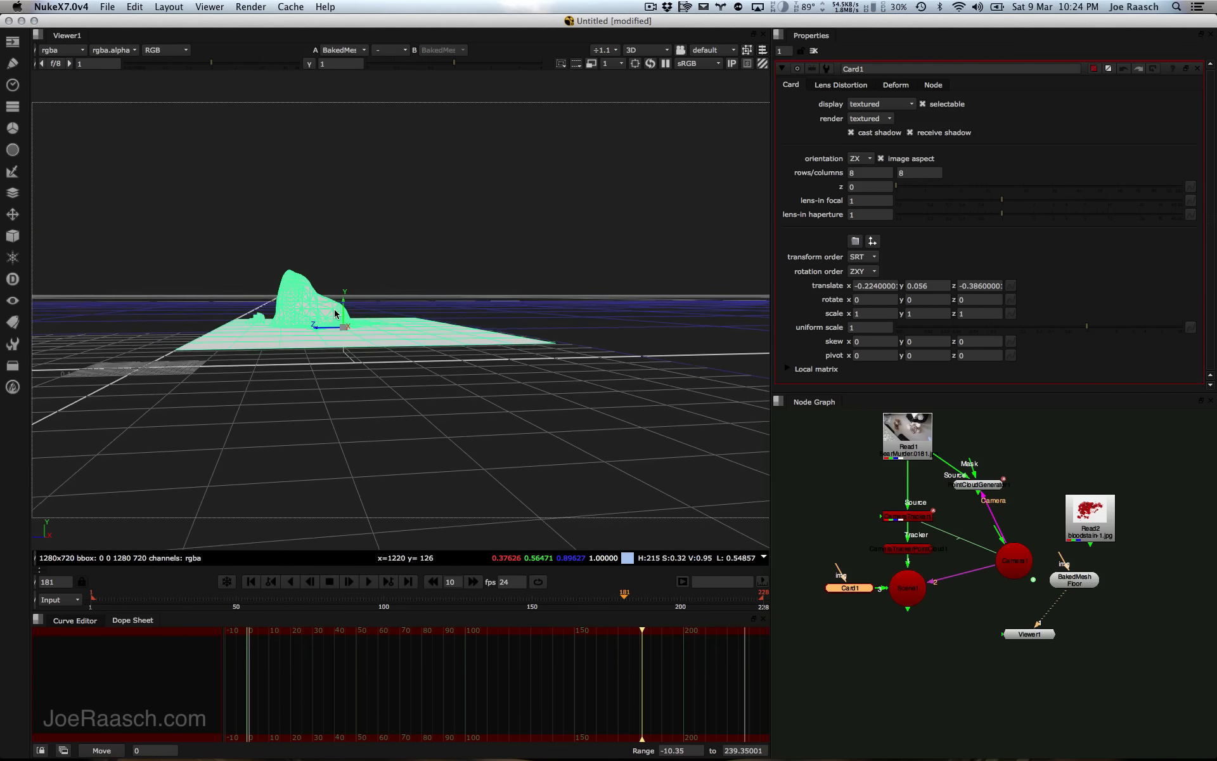
left_click_drag(334, 314, 375, 271, "super")
left_click_drag(399, 326, 359, 284, "super")
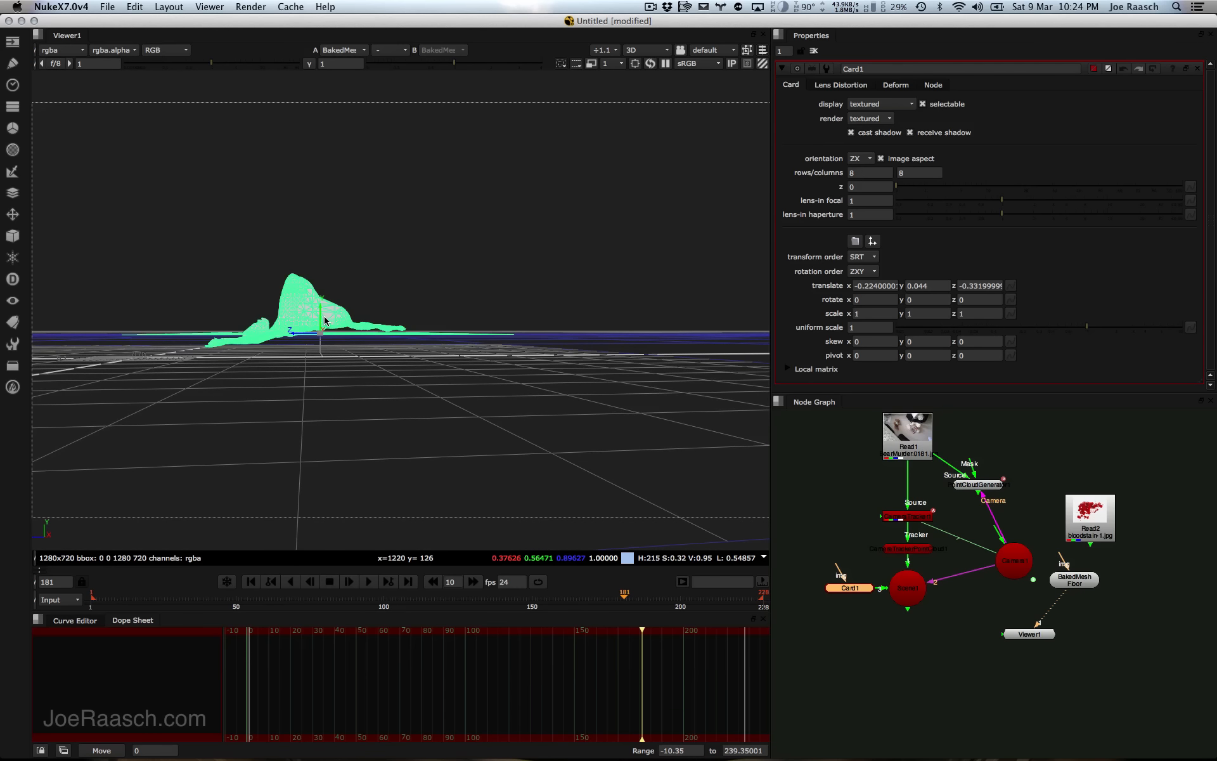
Step: Tilt Card1 about 5.35 degrees around x to match the floor mesh and scale it to about 0.69 in x and 0.94 in z
key("super")
left_click_drag(306, 309, 343, 397, "super")
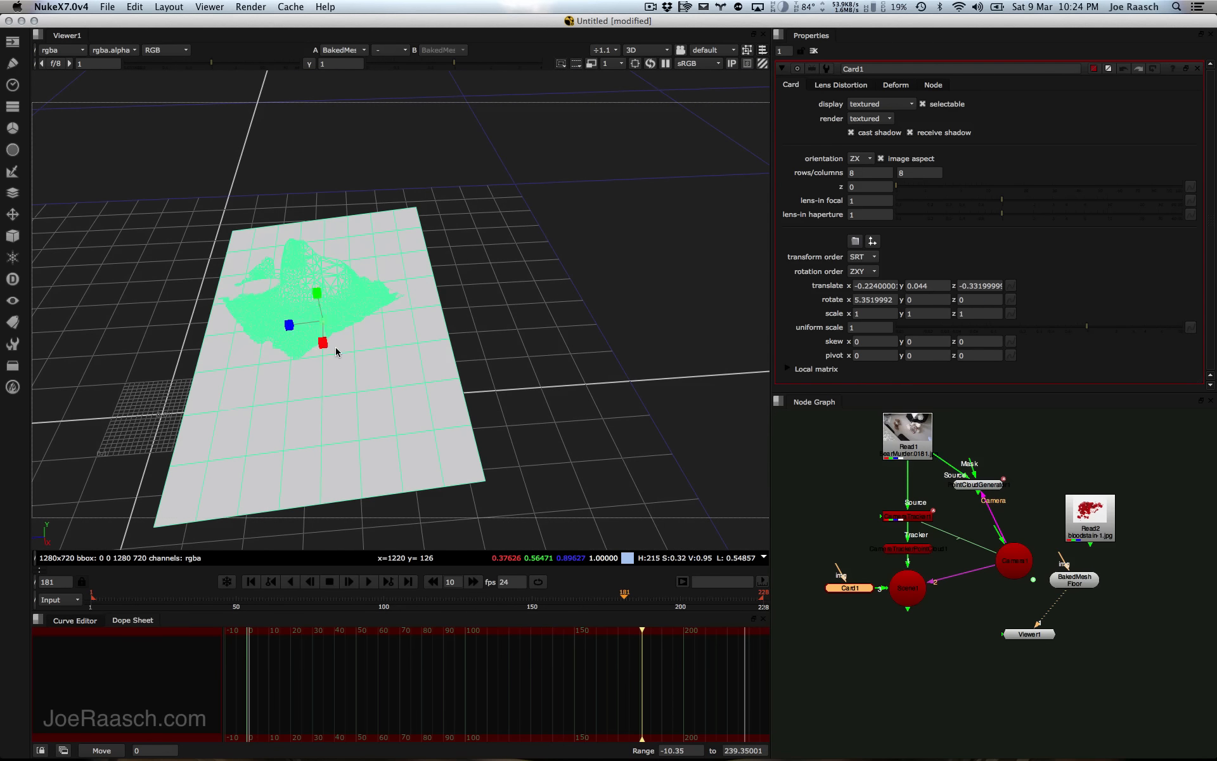
left_click_drag(323, 343, 294, 323)
left_click_drag(400, 307, 307, 359, "super")
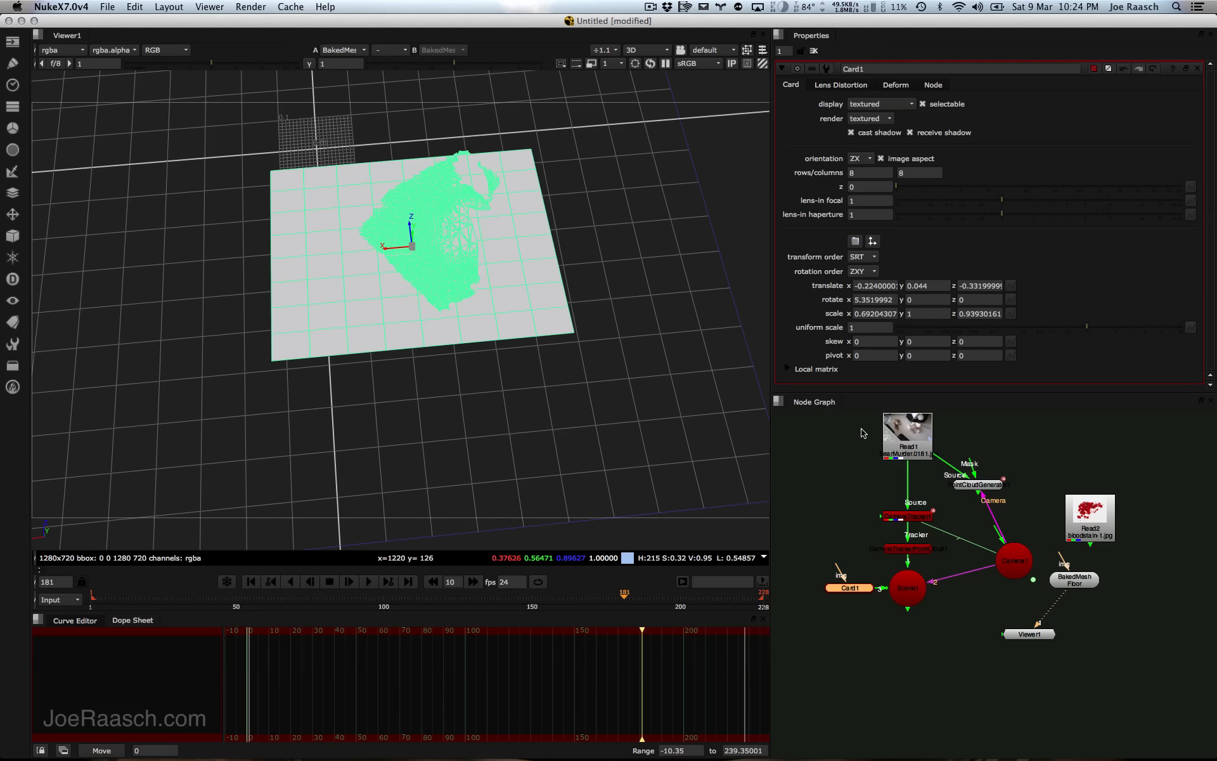
Step: Show the Read1 footage in the viewer and go to frame 89, where the teddy bear is seen close up
left_click(900, 438)
key("1")
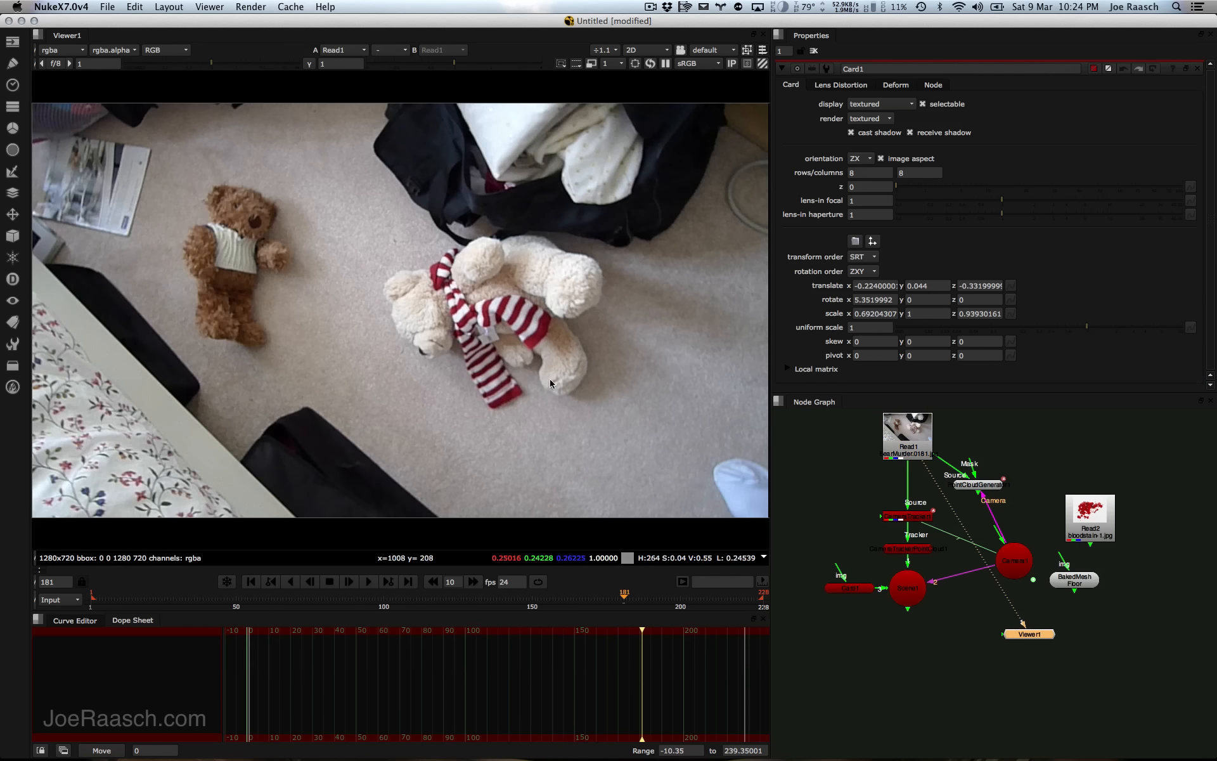
left_click(359, 599)
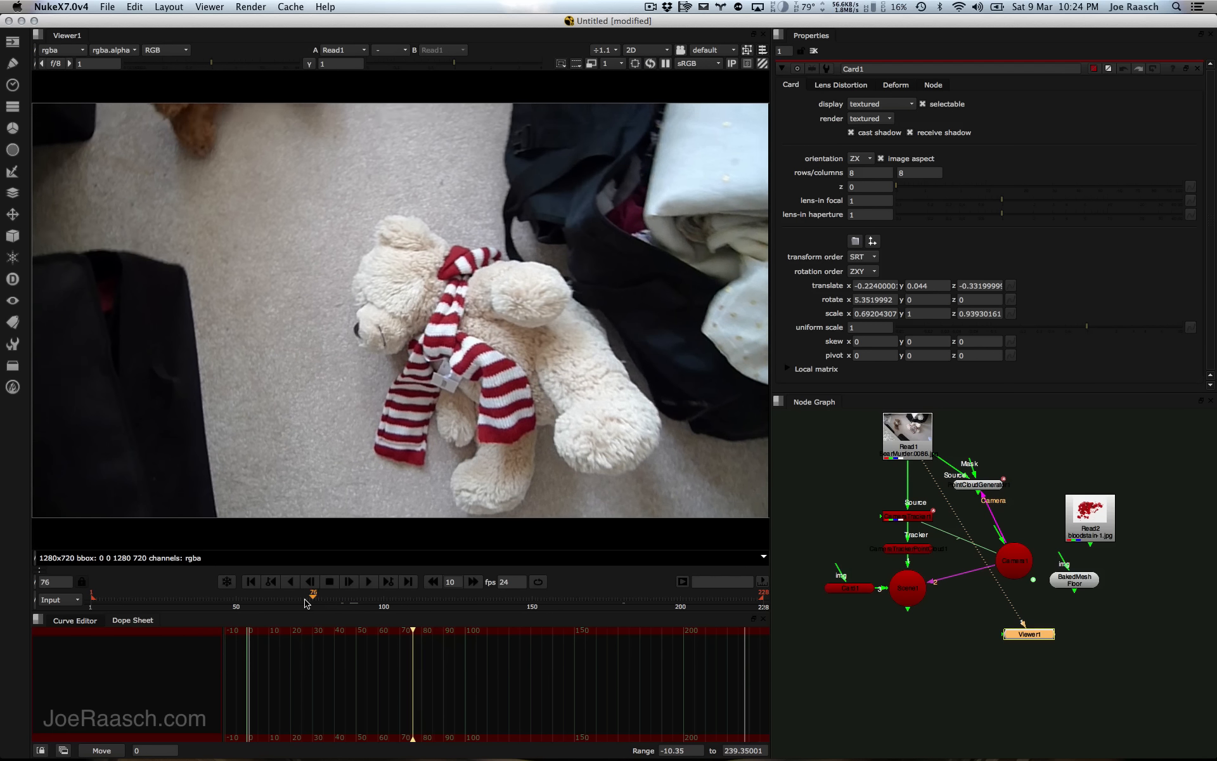
left_click_drag(367, 601, 352, 599)
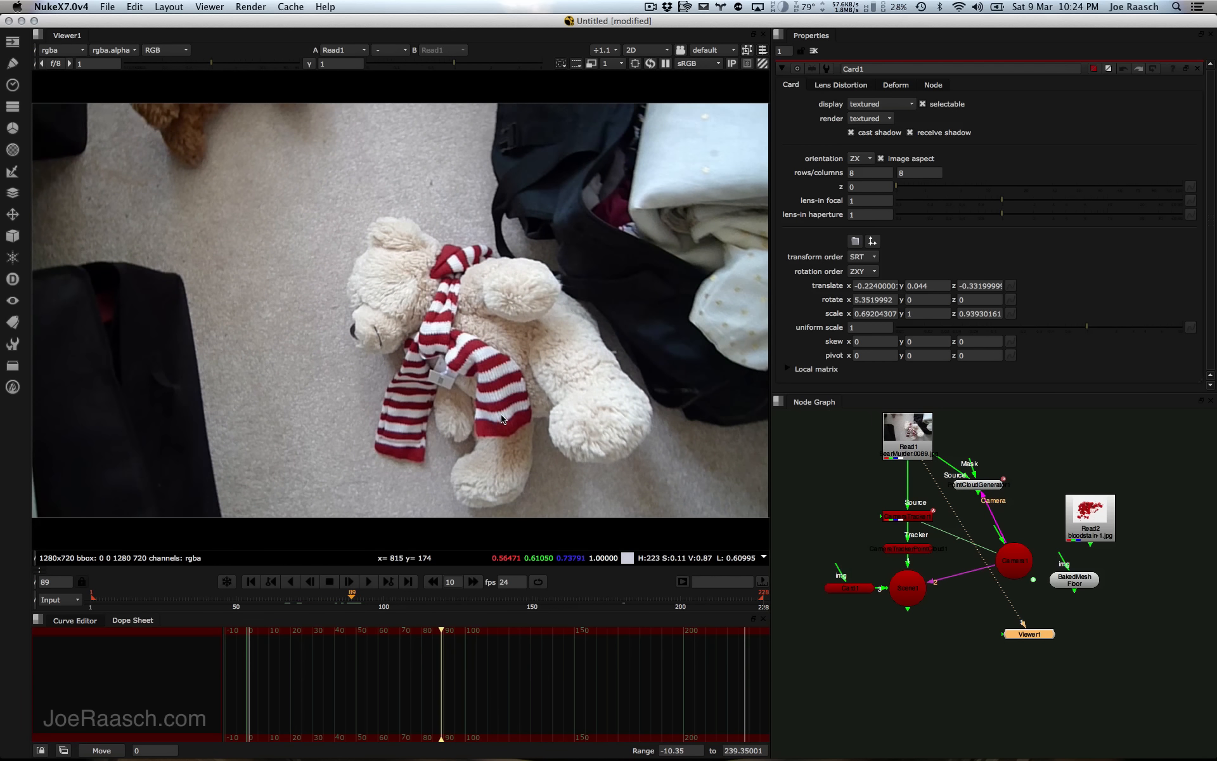
Step: Move the Read2 bloodstain node to the free area beside Read1 and show its whole image in the viewer
left_click_drag(1095, 522, 809, 487)
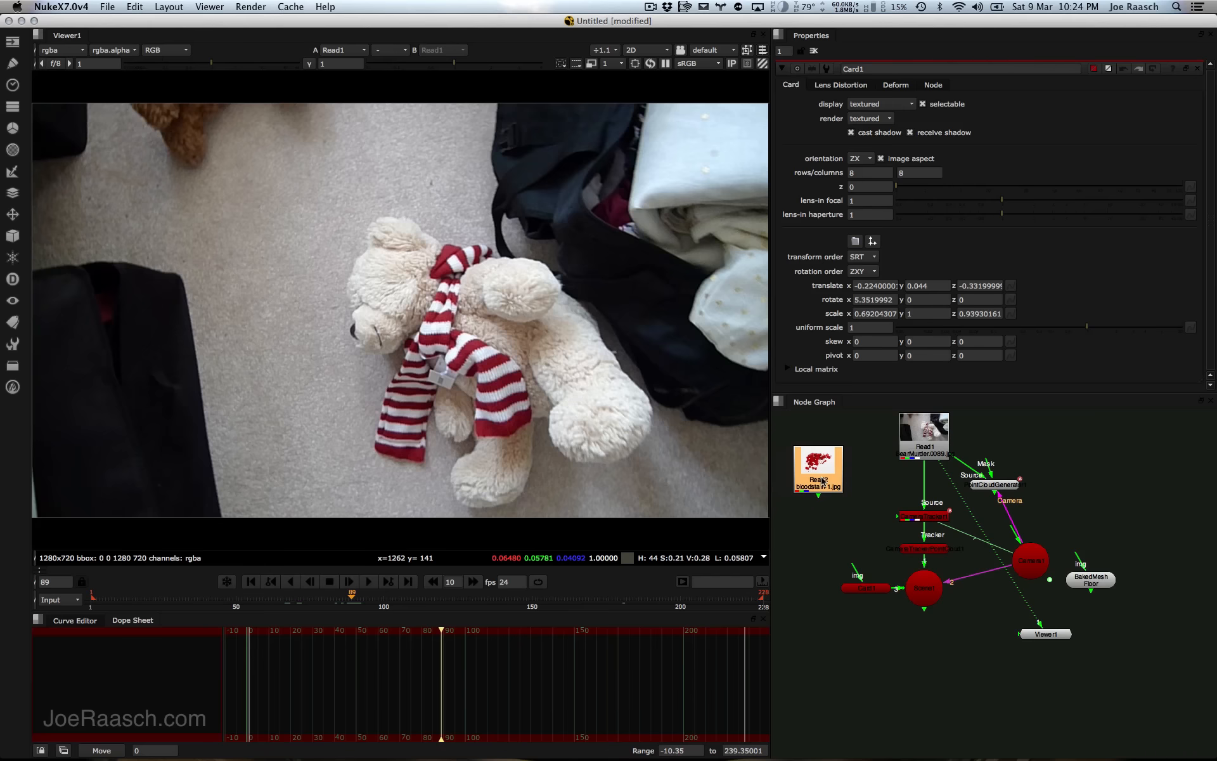
middle_click_drag(809, 487, 905, 514)
left_click_drag(904, 513, 836, 507)
key("1")
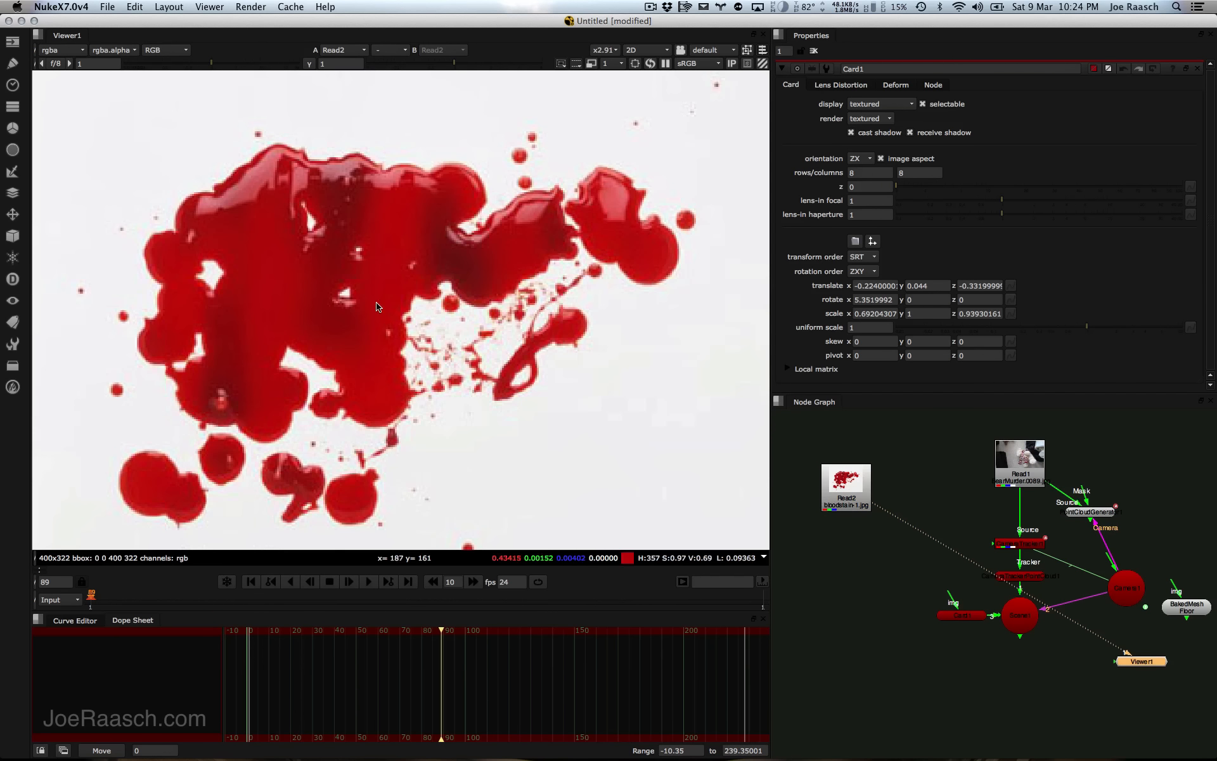
key("f")
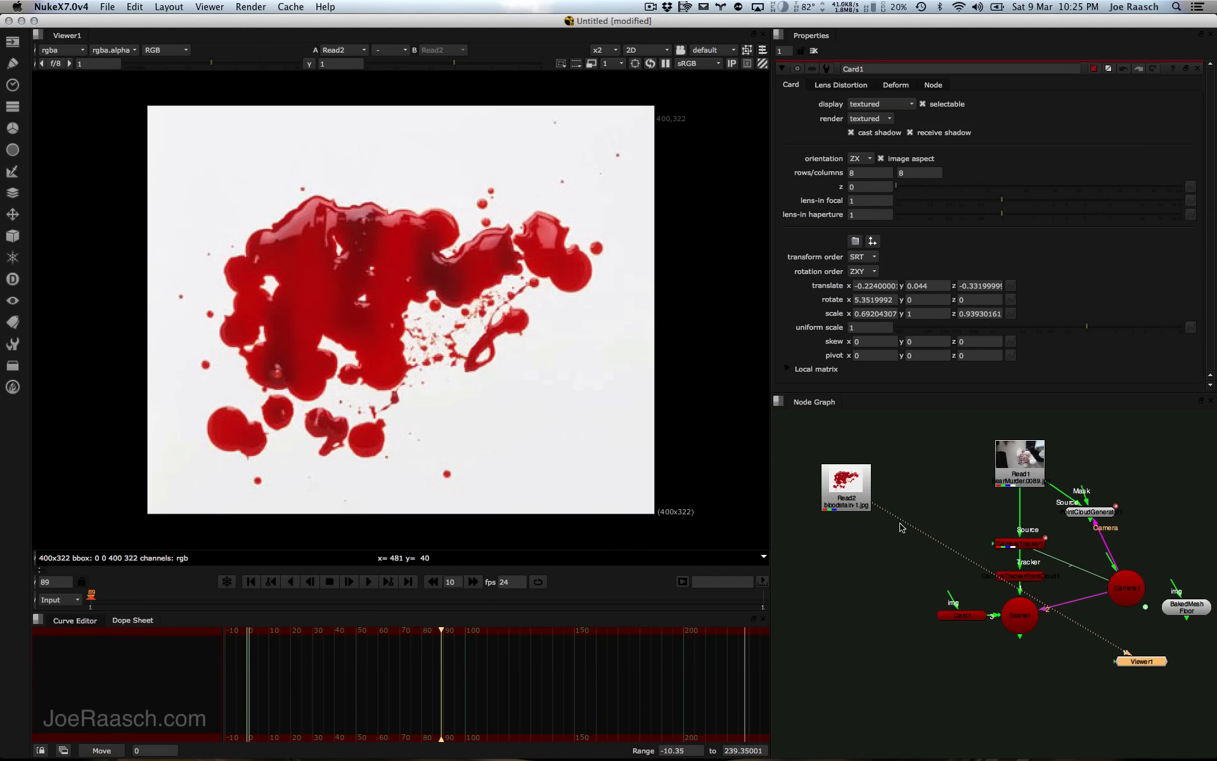
left_click_drag(848, 507, 838, 499)
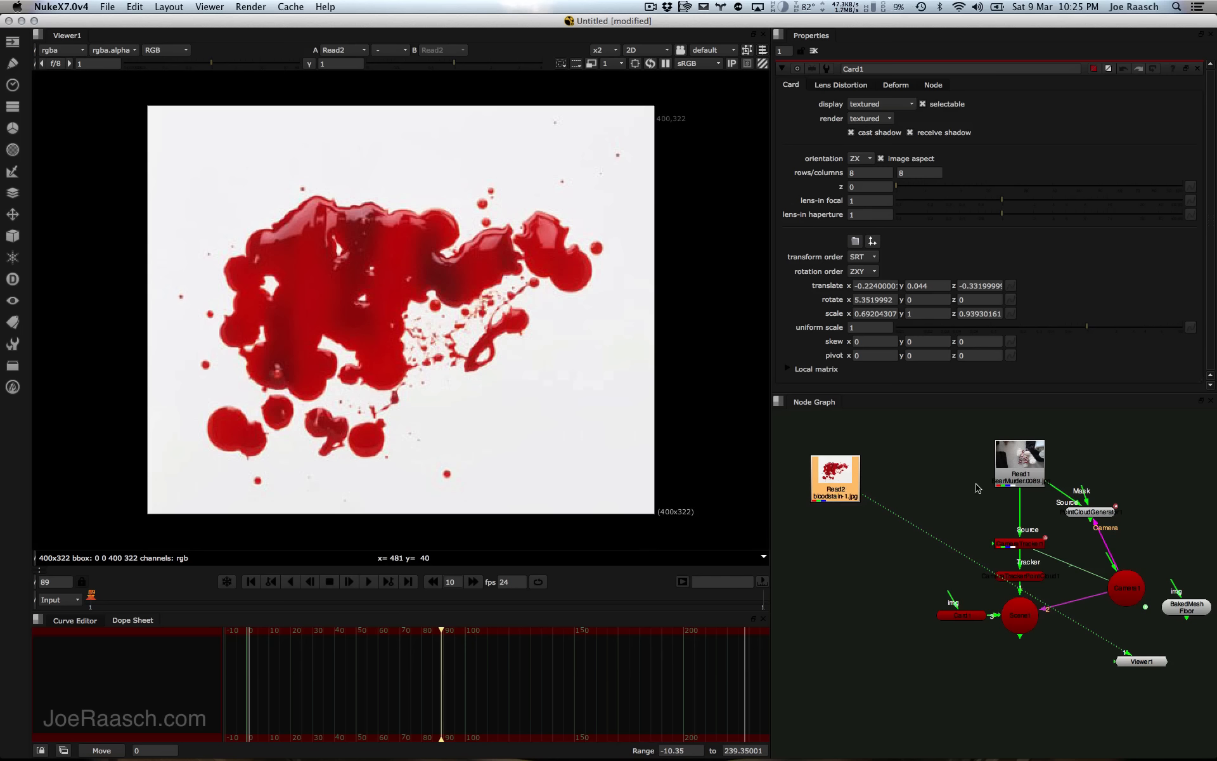
Step: Add a Merge node between the two reads, with Read1 as input B and Read2 as input A
left_click(927, 499)
key("m")
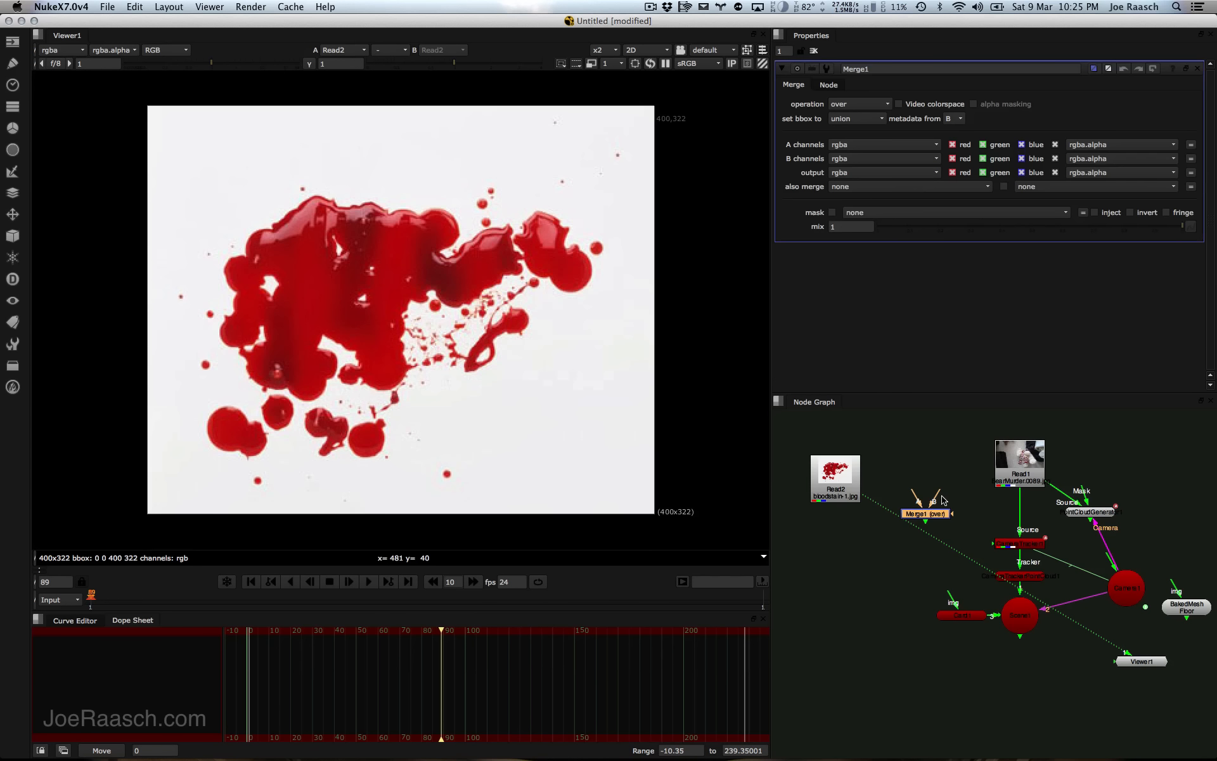
left_click_drag(939, 495, 1014, 472)
left_click_drag(911, 496, 844, 497)
Step: Insert a Transform after Read2, view Merge1, and place the bloodstain at translate 438, 319 with a rotation of about 29.5 degrees
left_click(843, 496)
key("t")
left_click(914, 515)
key("1")
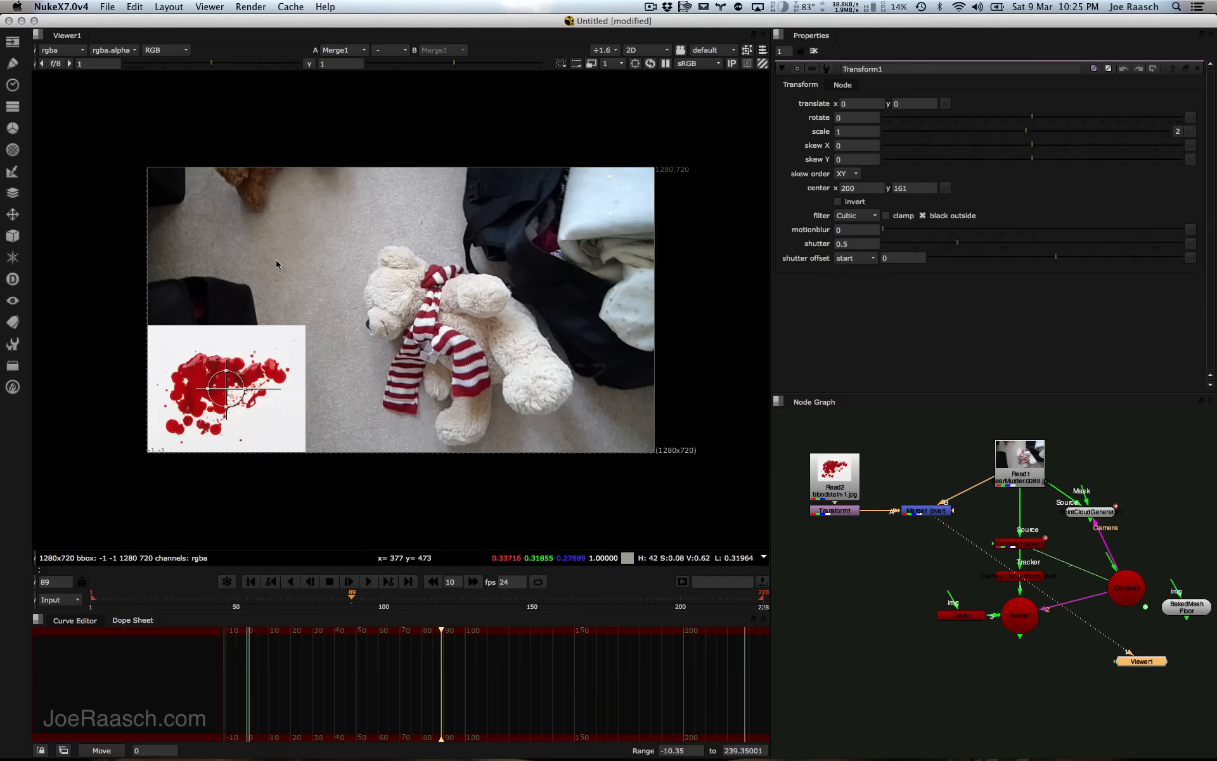
left_click_drag(226, 388, 403, 262)
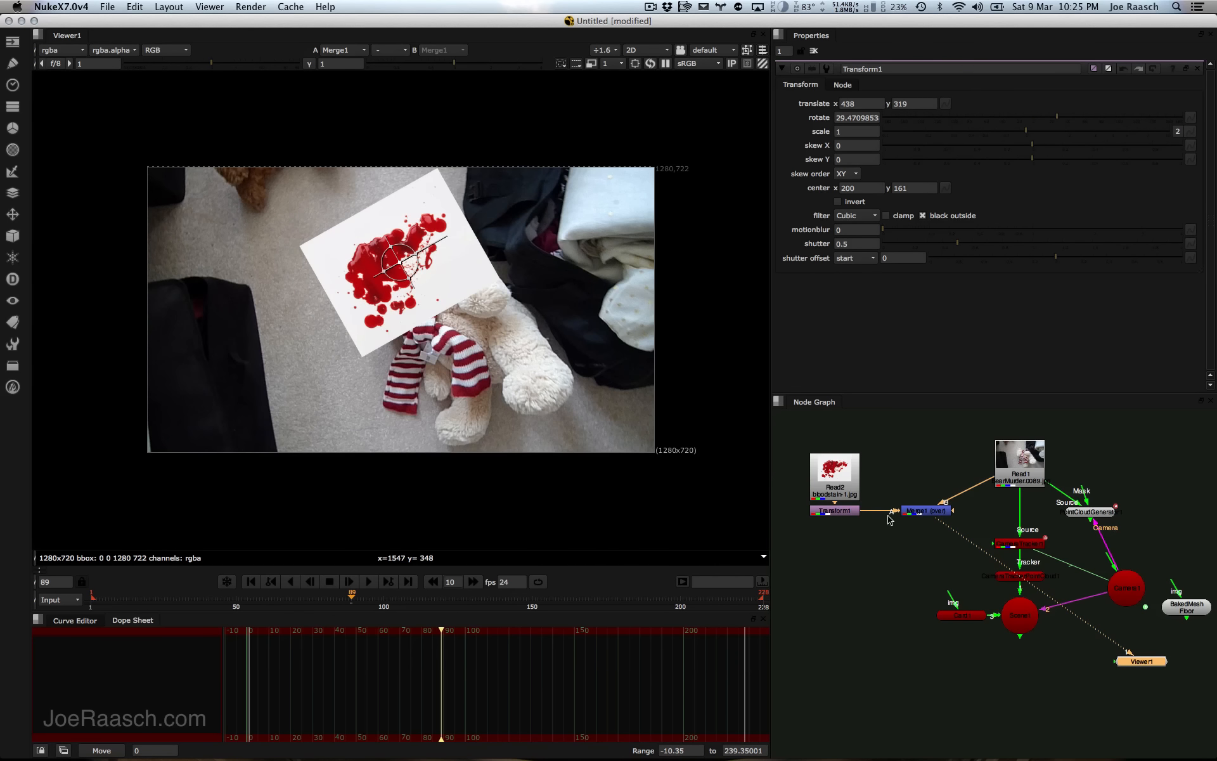
Step: Set the Merge1 operation to multiply and enable alpha masking
double_click(924, 515)
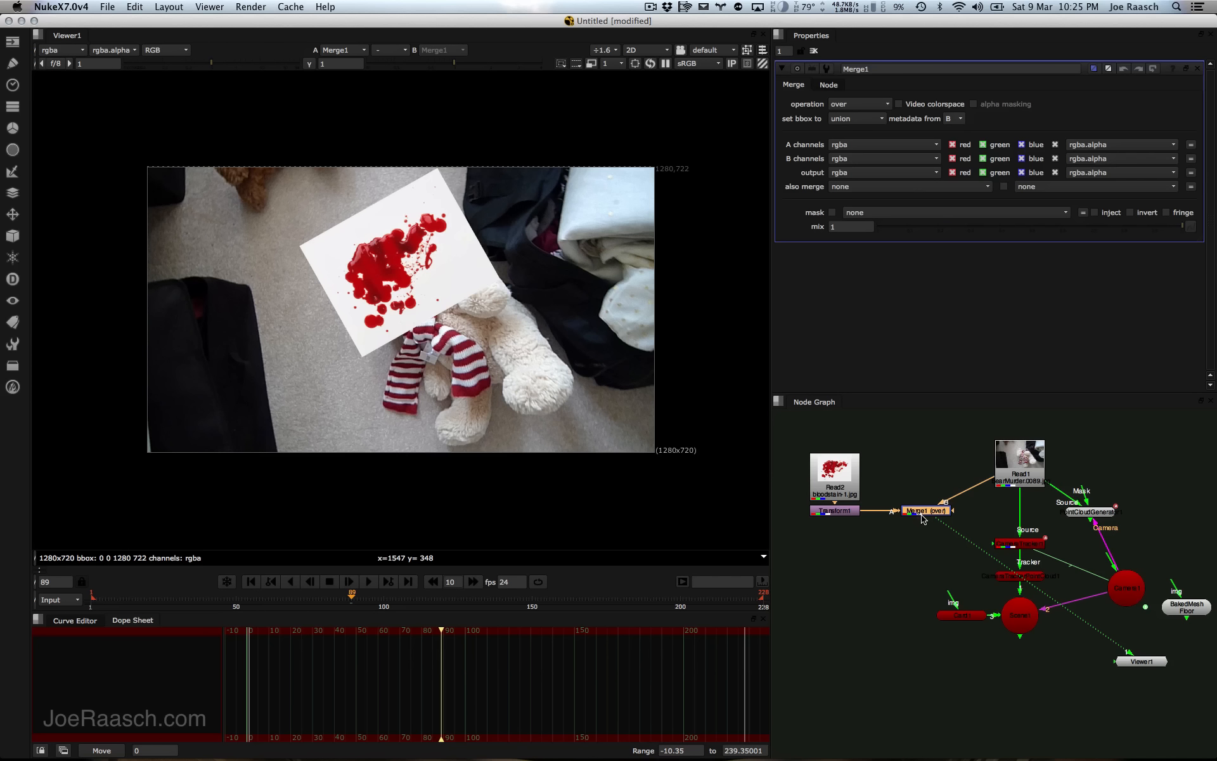
left_click(856, 104)
left_click(860, 286)
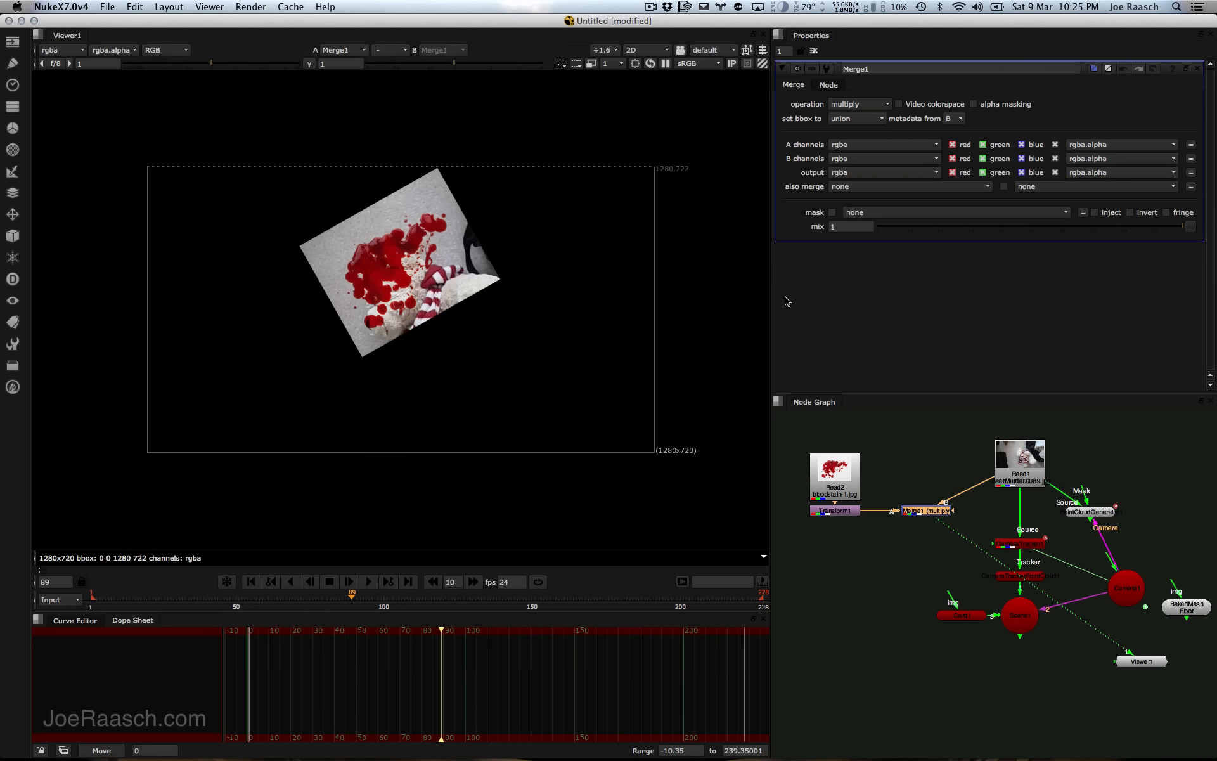
left_click(1003, 105)
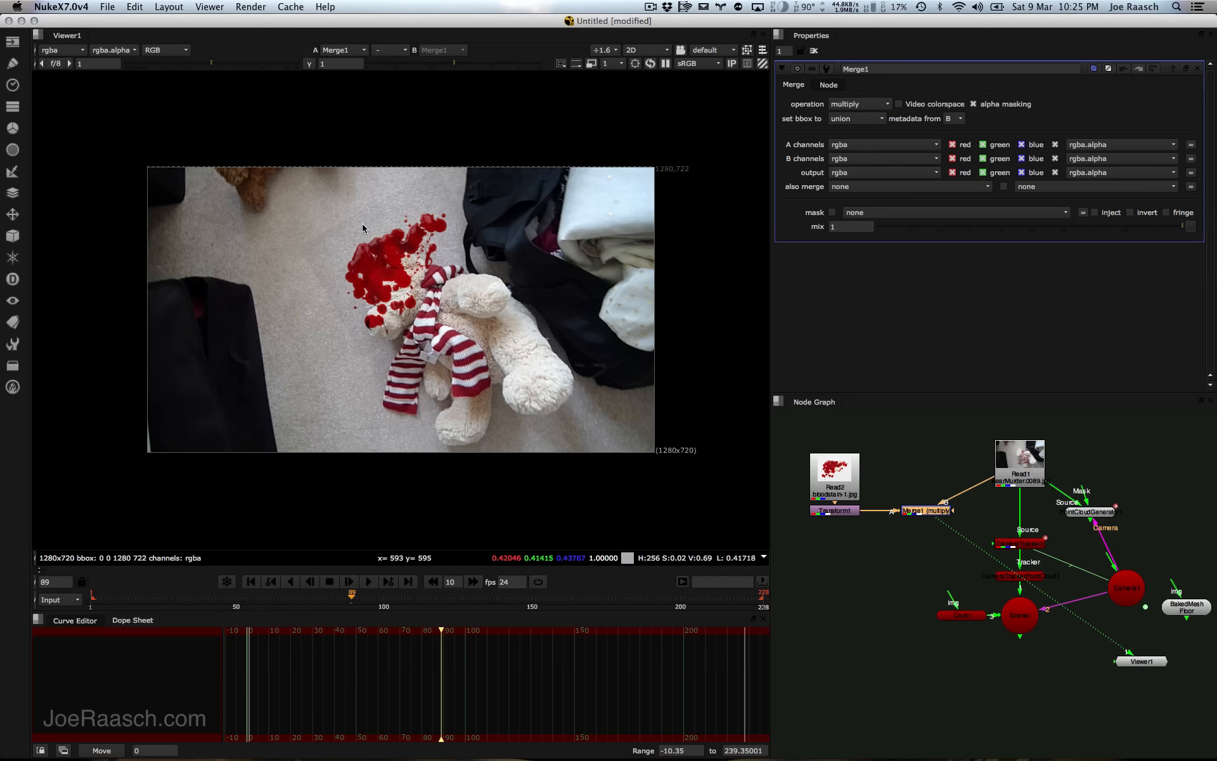
Step: Show Read2 in the viewer and sample the colour of the white background above the bloodstain
left_click(839, 497)
key("1")
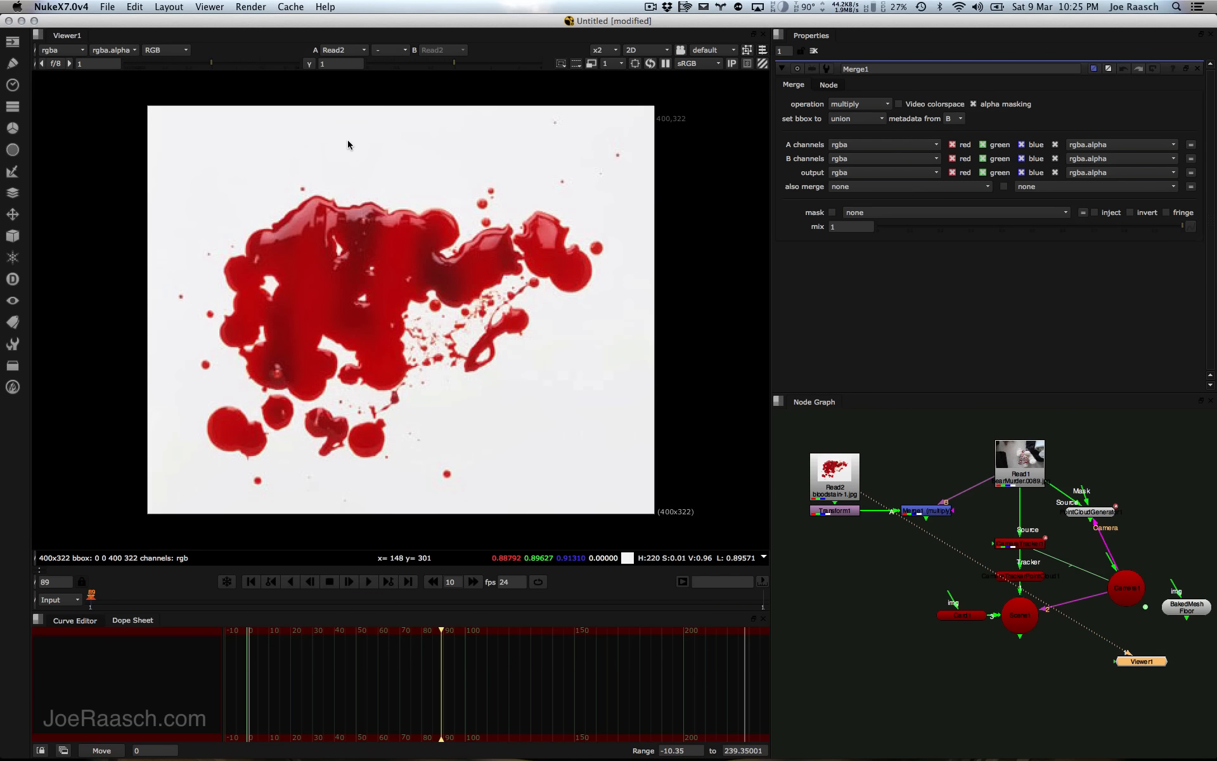
left_click_drag(351, 134, 448, 183, "shift+super")
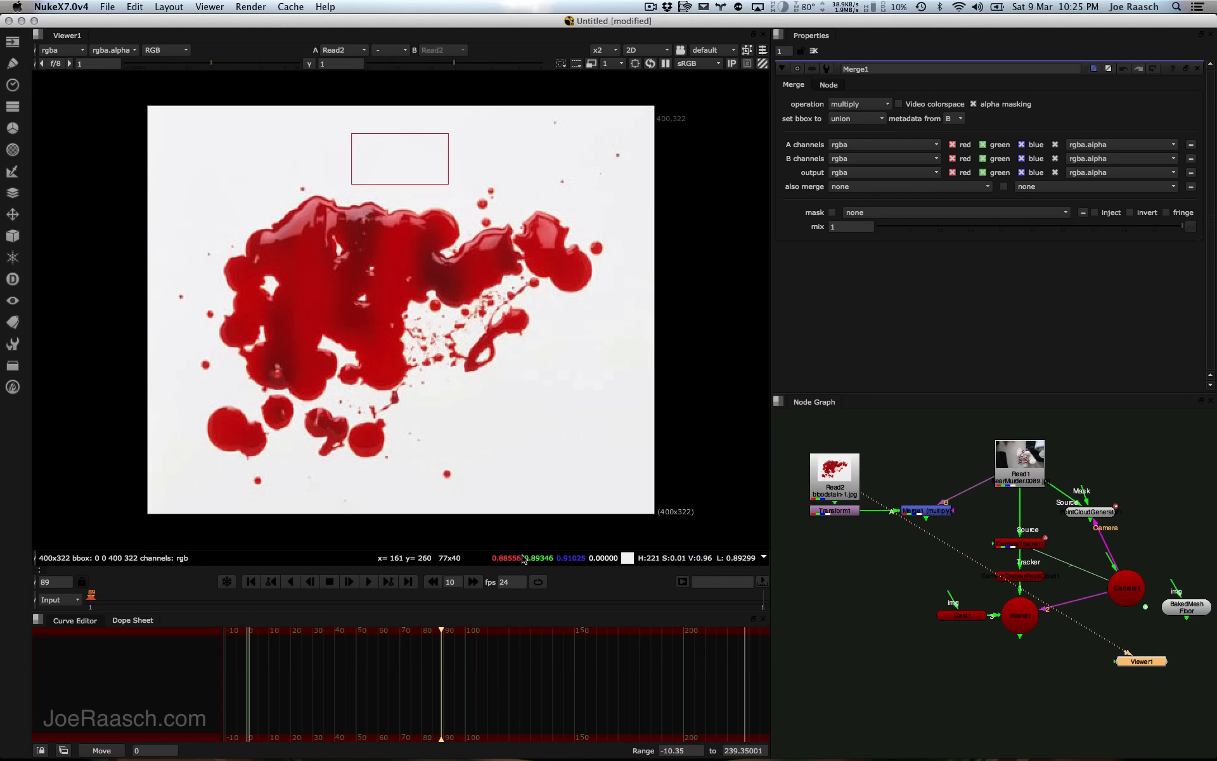
Step: Insert a Grade node between Read2 and Transform1 and set its whitepoint by sampling the white background above the bloodstain
mouse_move(849, 492)
left_mouse_down()
mouse_move(858, 468)
mouse_move(840, 469)
left_mouse_up()
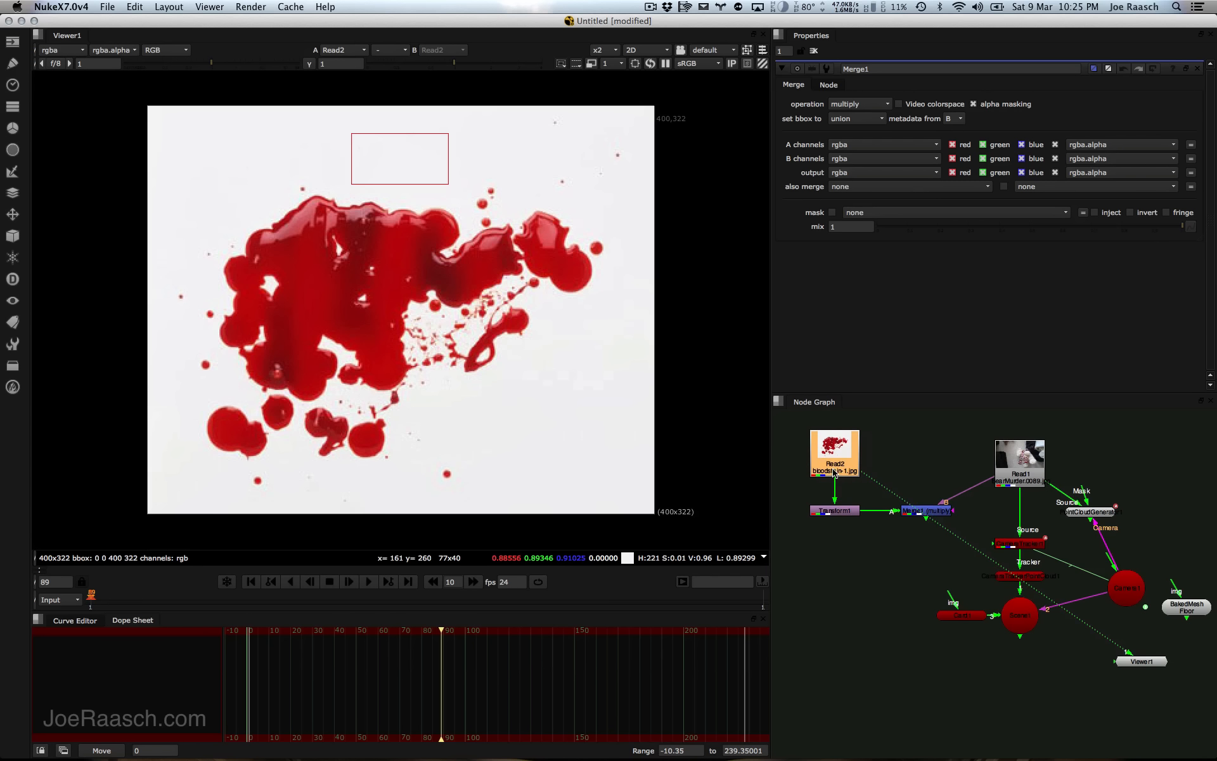
key("g")
left_click(836, 490)
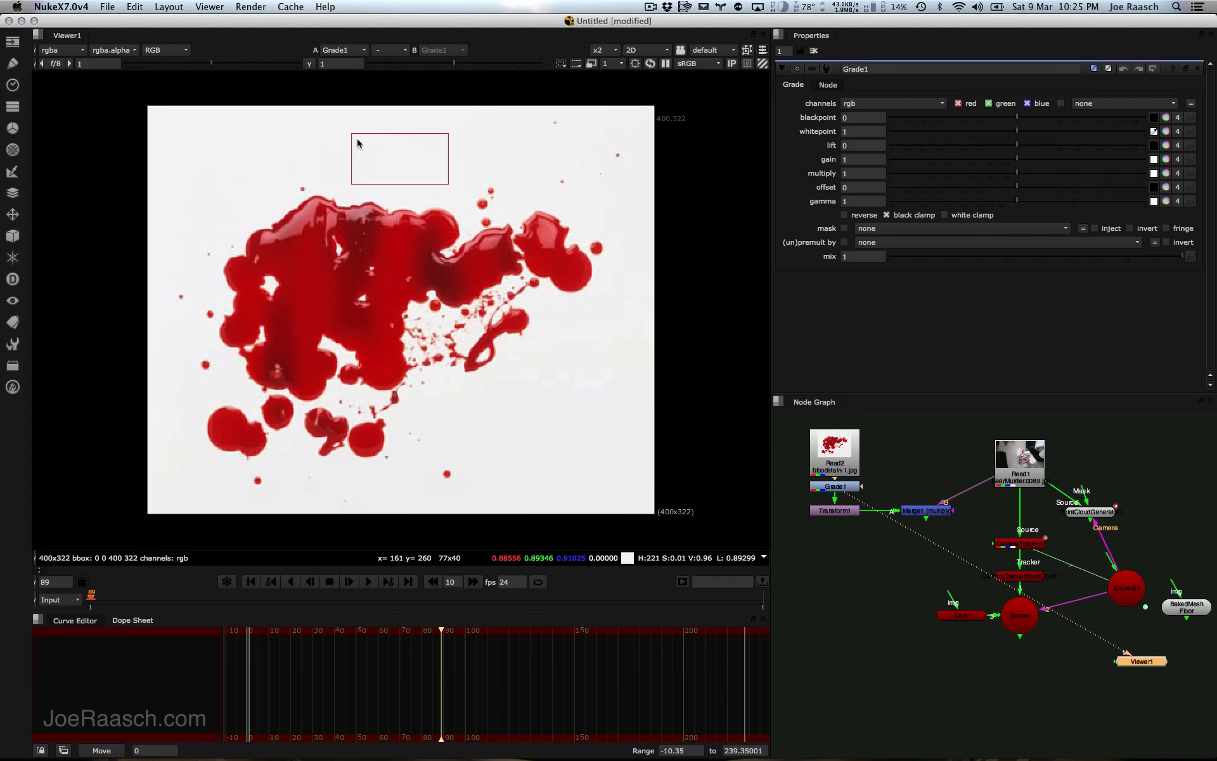
left_click_drag(347, 135, 452, 178, "ctrl+shift")
left_click_drag(336, 131, 455, 181, "ctrl+shift")
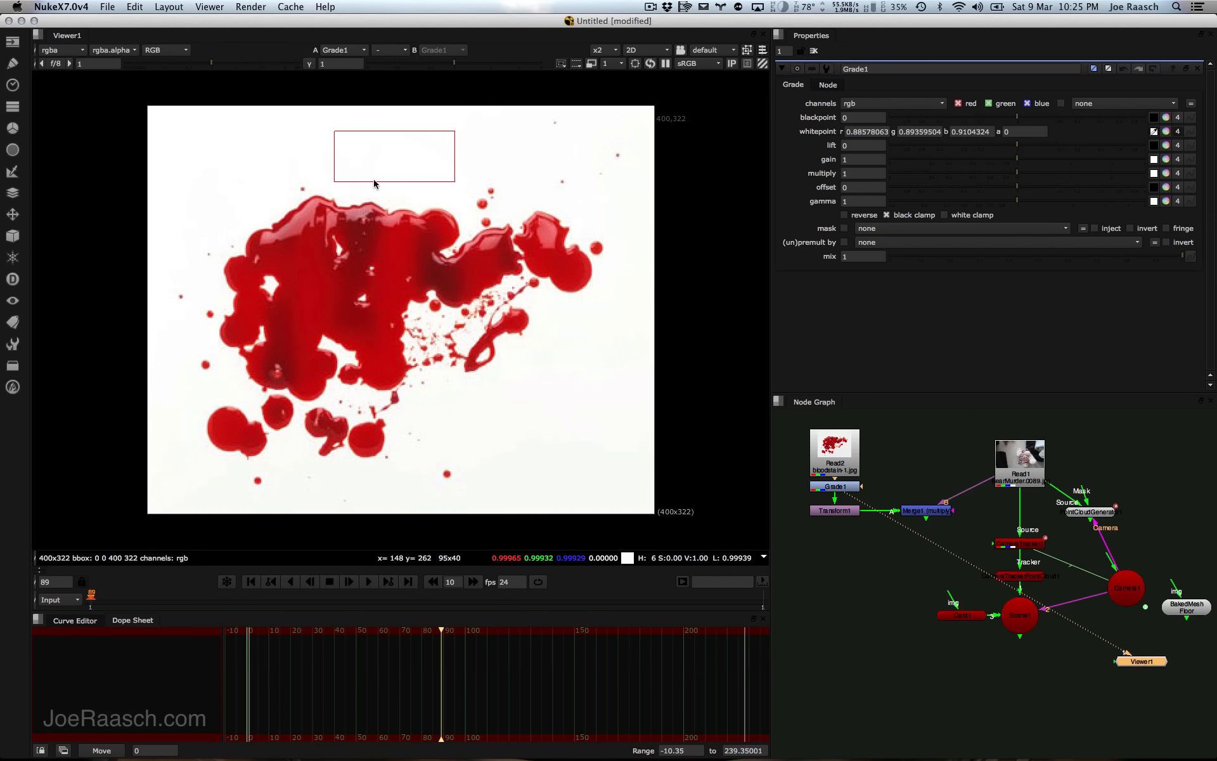
Step: View Merge1 and use Transform1 to place the bloodstain above the bear's head at translate 372, 378, rotated about 162.9 degrees
left_click(927, 511)
key("1")
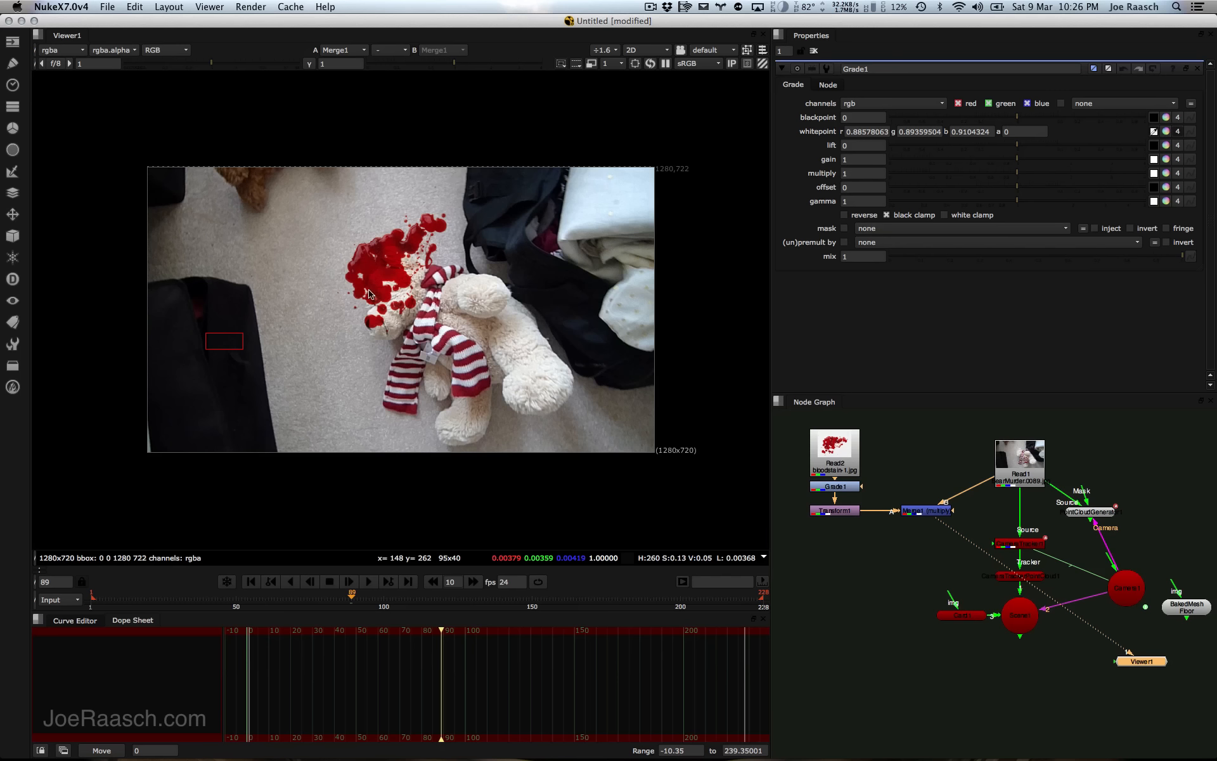
double_click(834, 513)
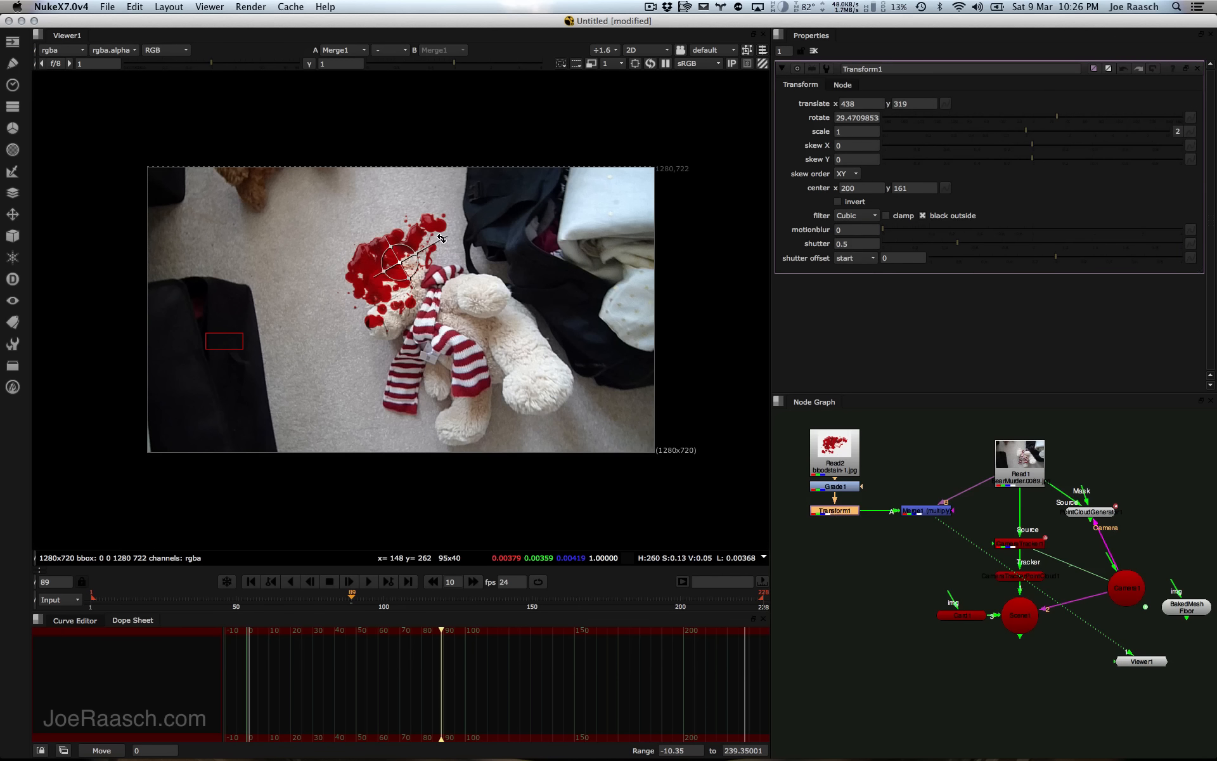
left_click_drag(441, 238, 363, 250)
key("super+z")
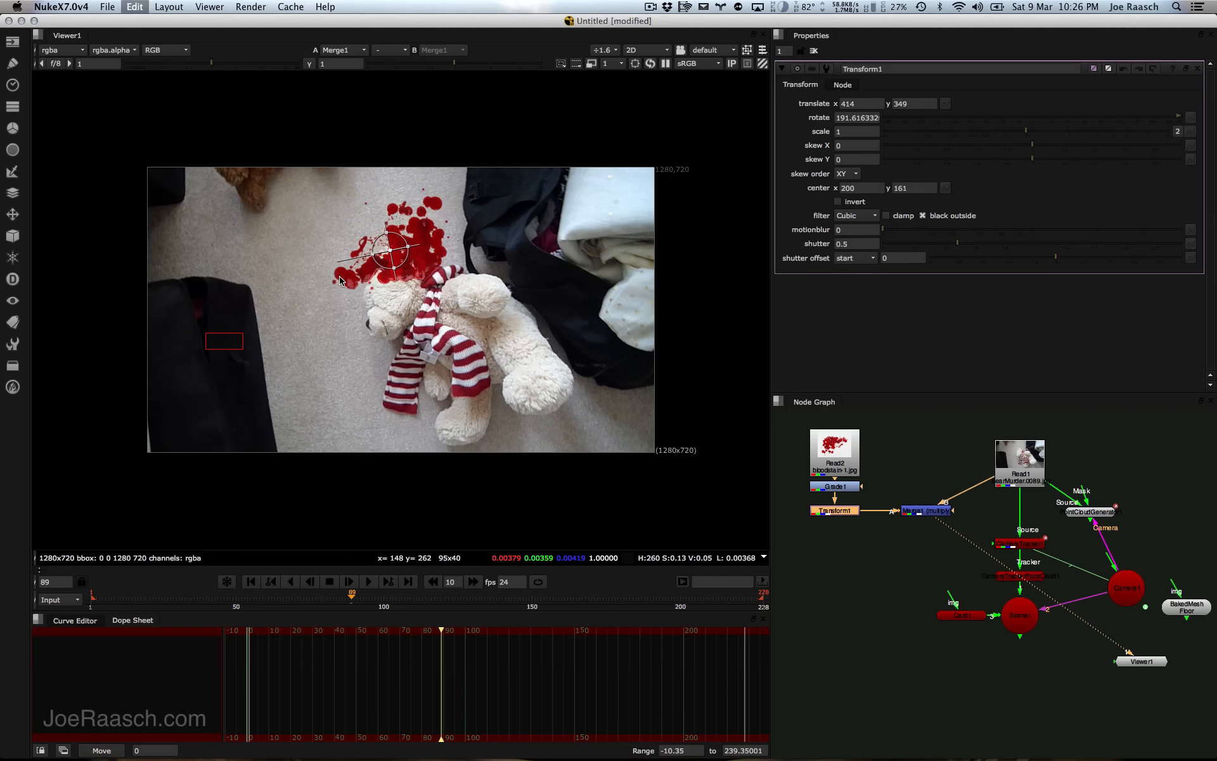
key("super+z")
left_click_drag(358, 270, 374, 240)
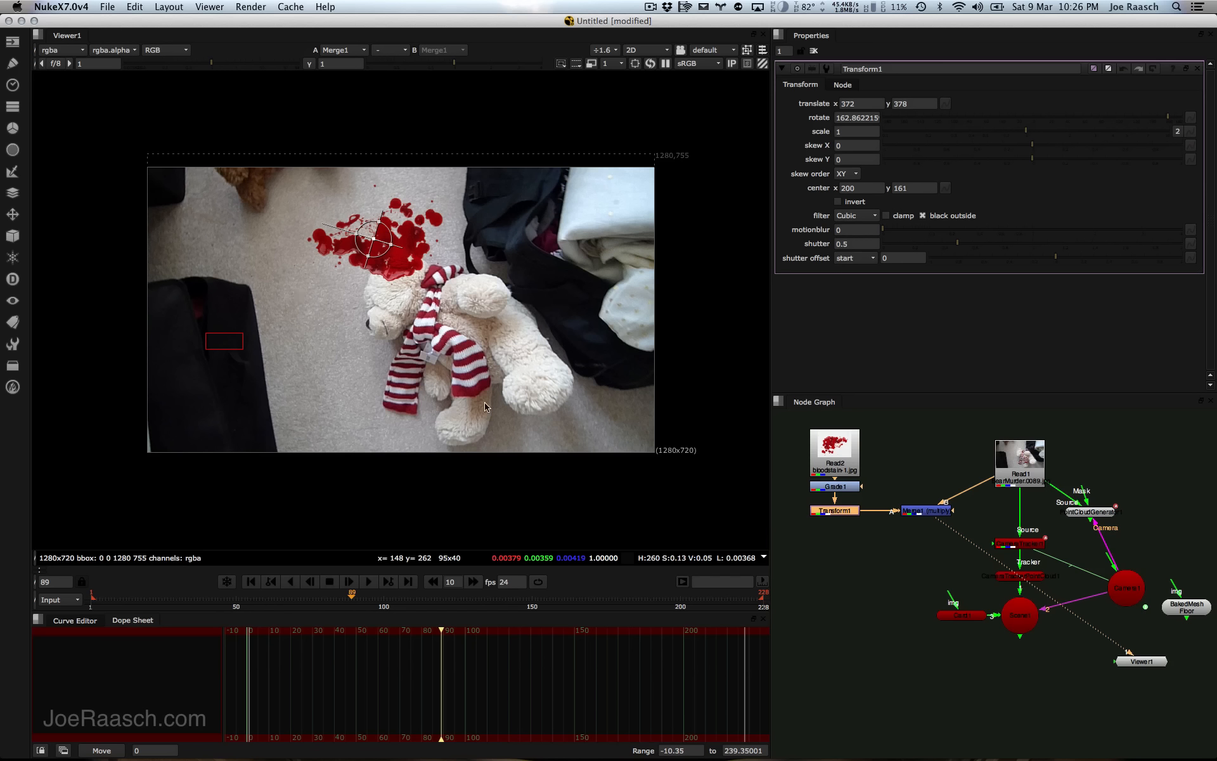
Step: Add a Constant node above Merge1 and connect it as Merge1's input B in place of Read1
left_click_drag(941, 519, 939, 531)
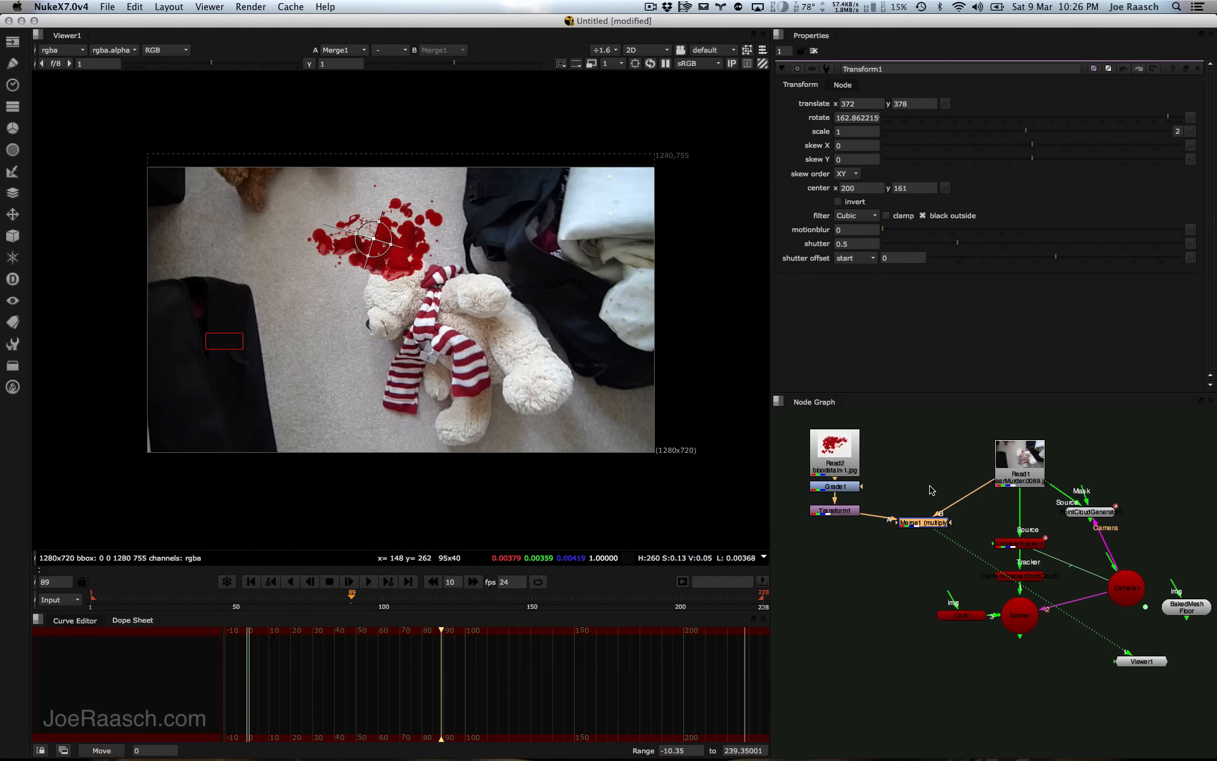
key("Tab")
type("const")
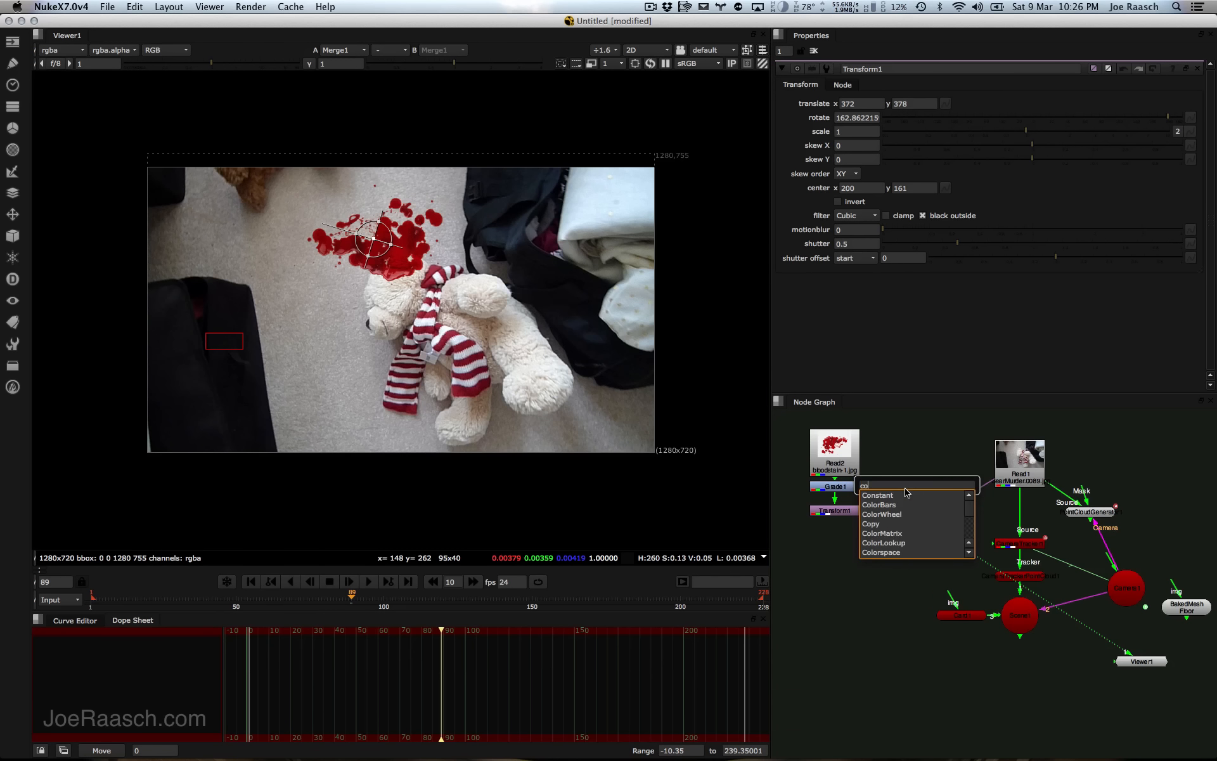
key("Return")
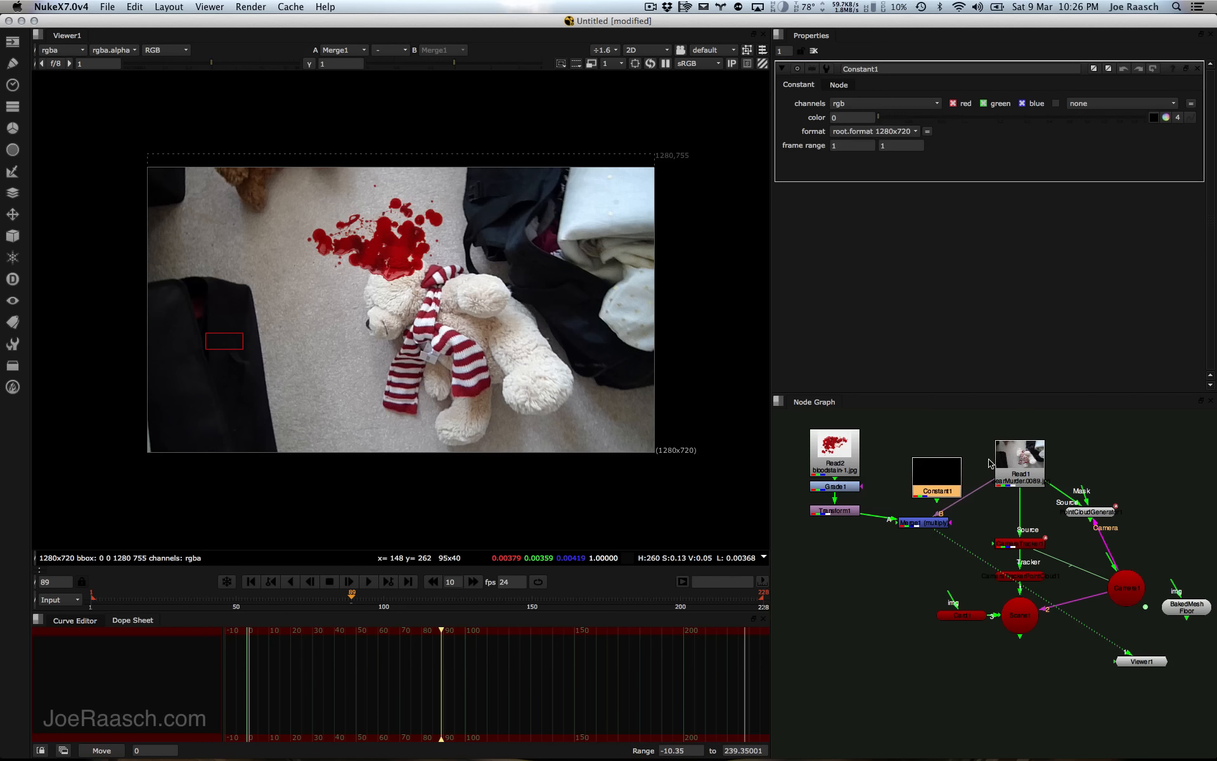
left_click_drag(988, 487, 936, 488)
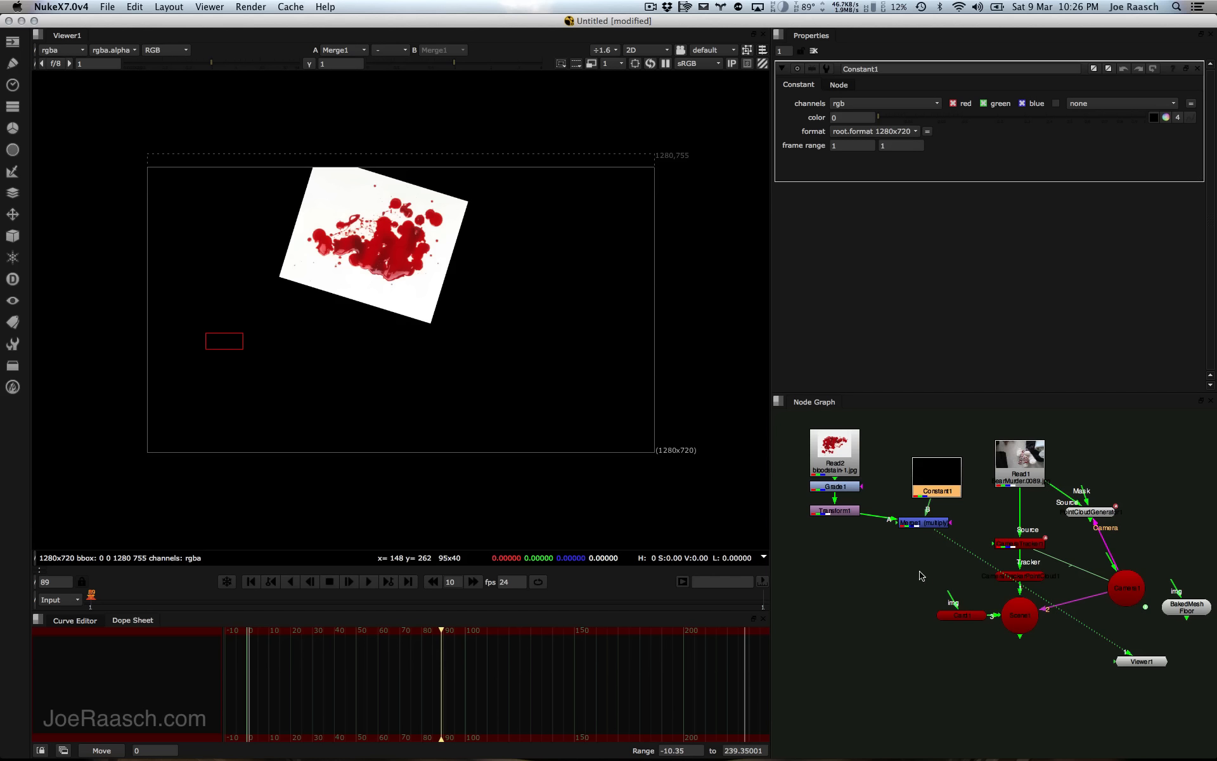
left_click_drag(839, 513, 848, 513)
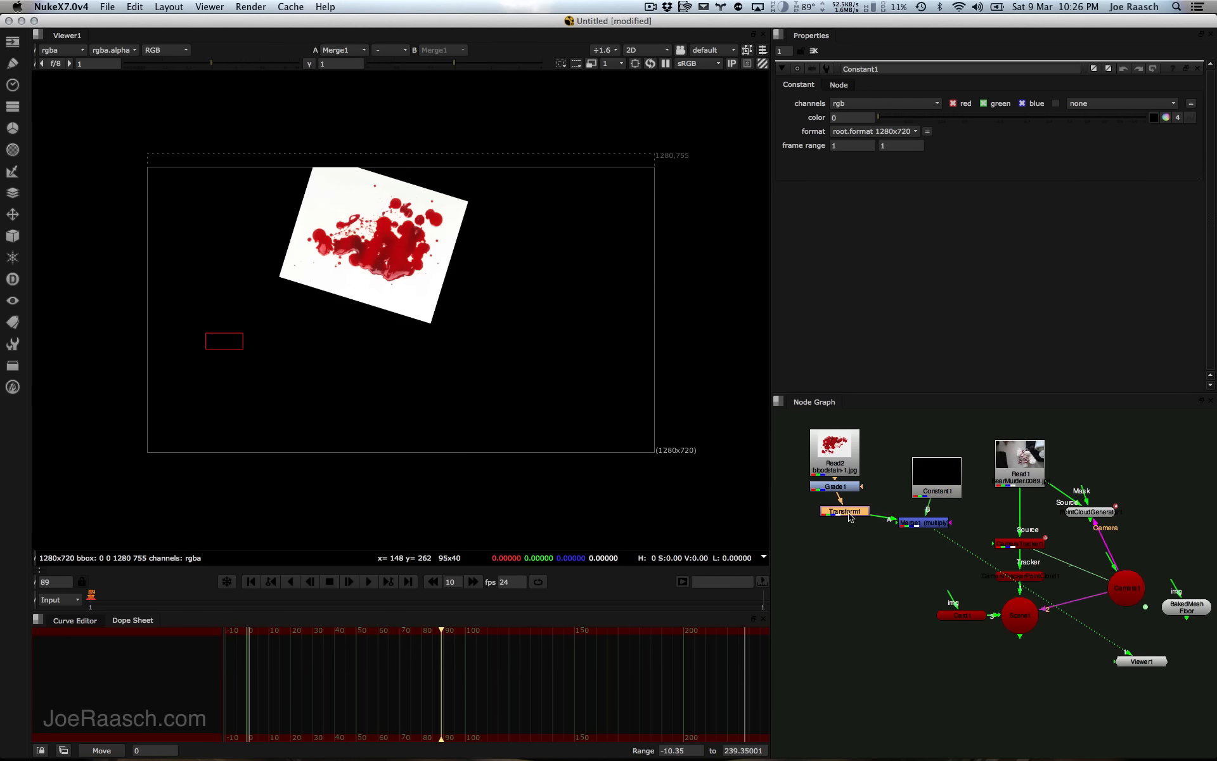
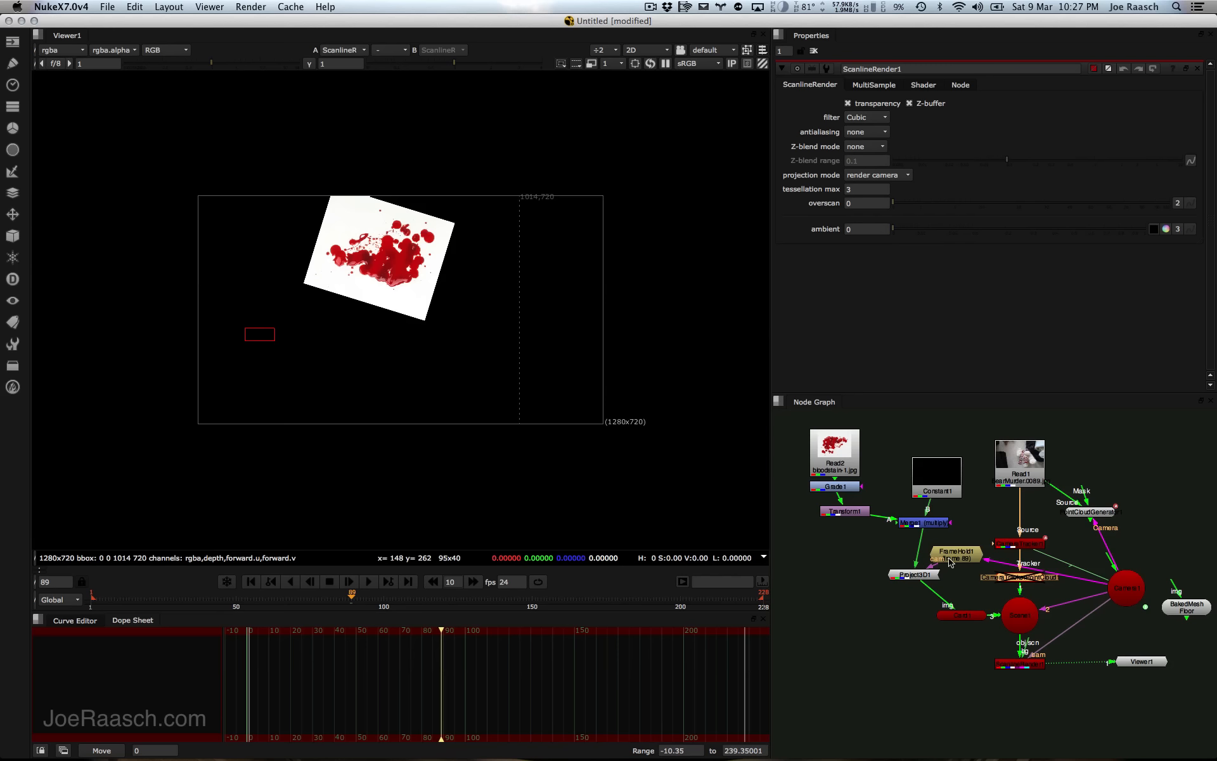
Step: Select Card1 and show Scene1 in the 3D viewer to check the bloodstain projection on the card
left_click(954, 620)
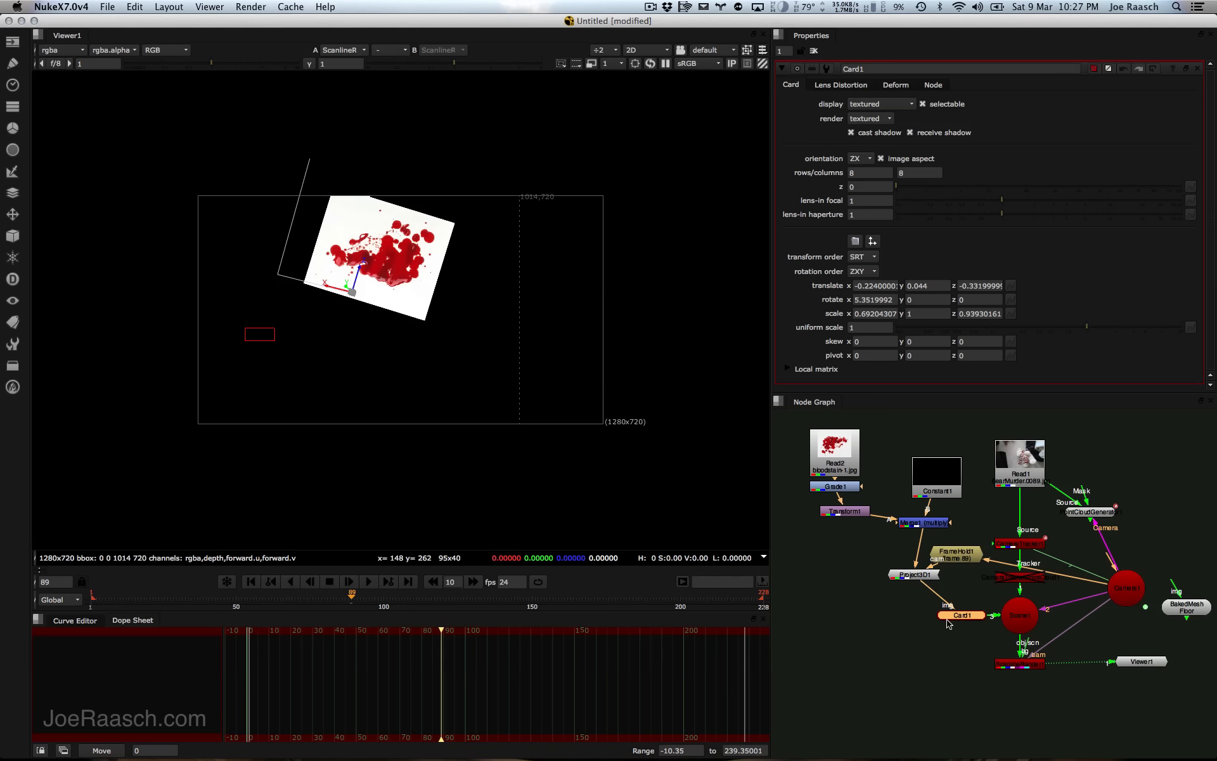
left_click(1022, 622)
key("1")
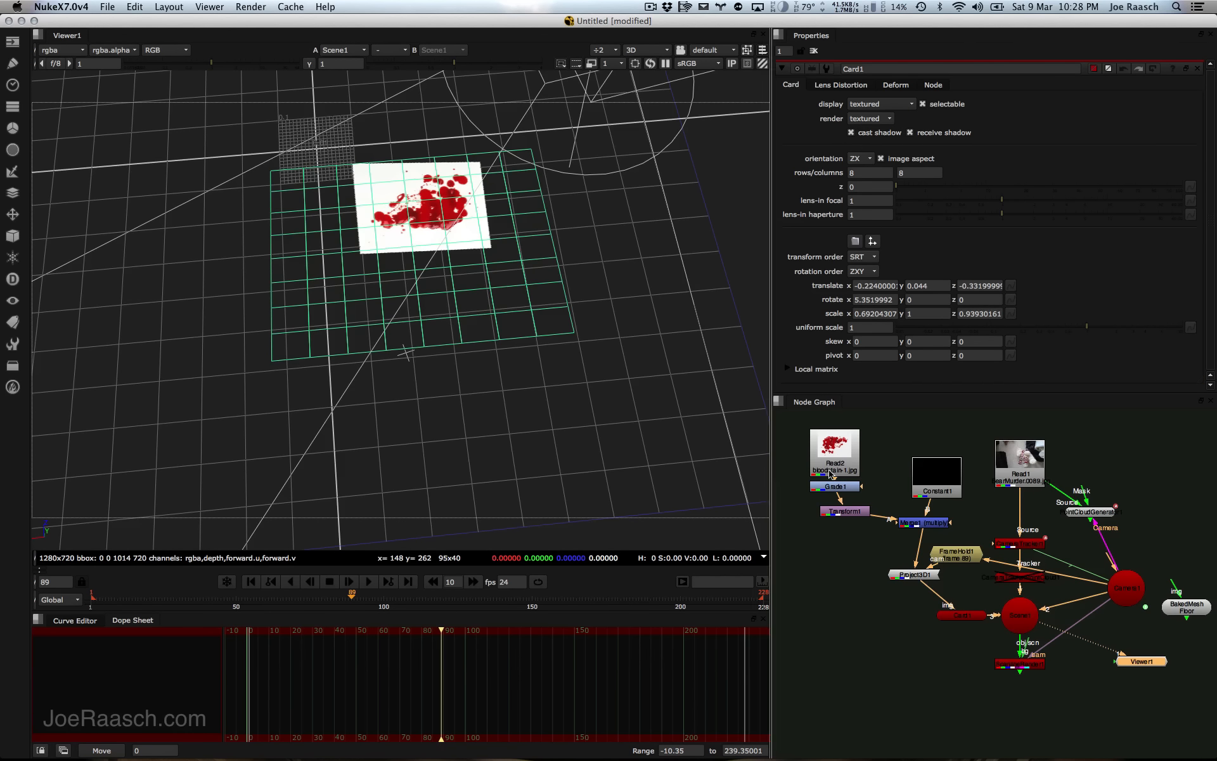
Step: Move and resize Card1 to fit the projected bloodstain, at translate about -0.239, 0.033, -0.219 and scale about 0.340, 1, 0.517
left_click_drag(310, 289, 339, 307, "super")
left_click(960, 615)
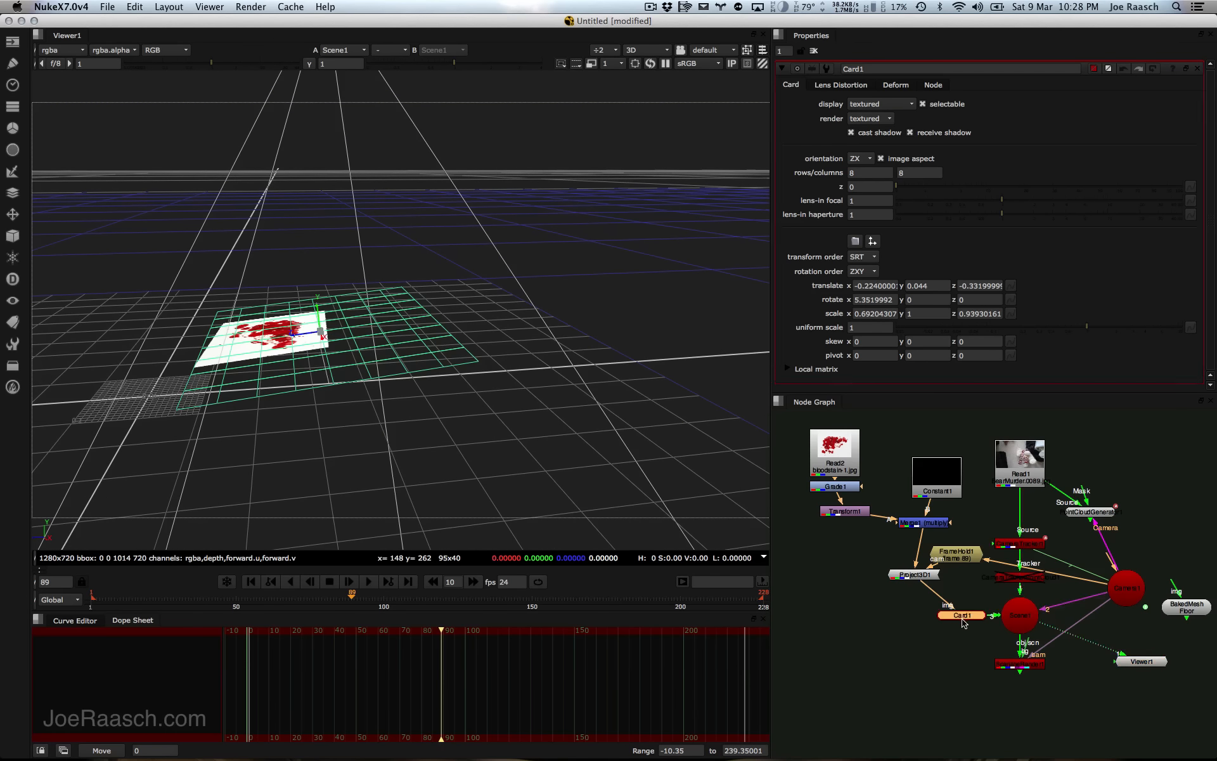
left_click_drag(299, 336, 254, 340)
left_click_drag(376, 295, 272, 337, "super")
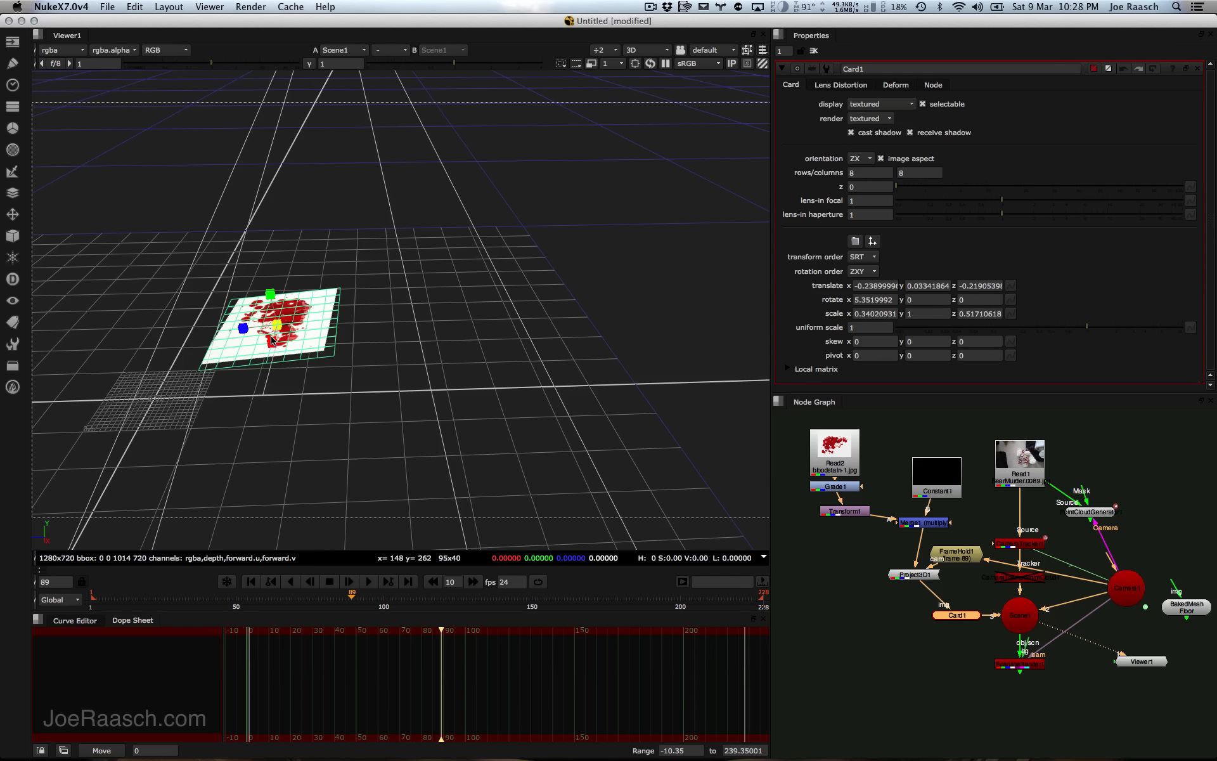
Step: Show the ScanlineRender output in the 2D viewer to check the rendered bloodstain
left_click(1016, 664)
key("1")
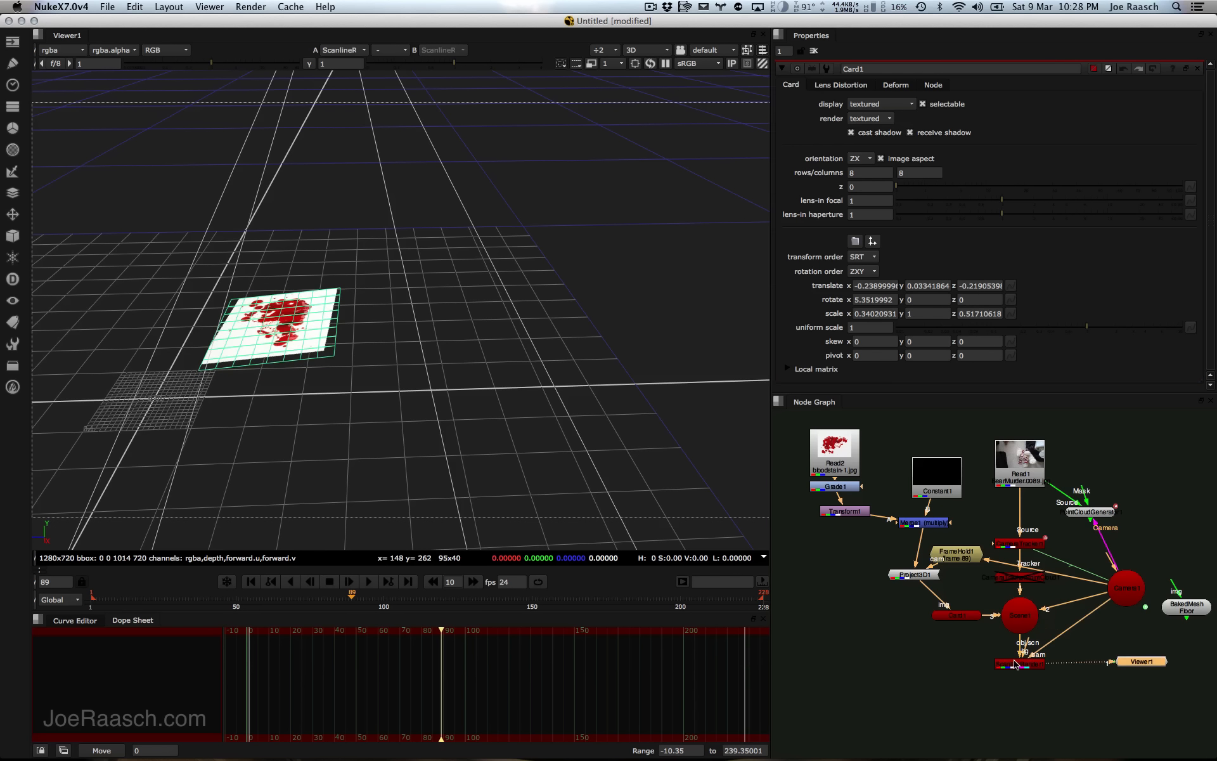
key("Tab")
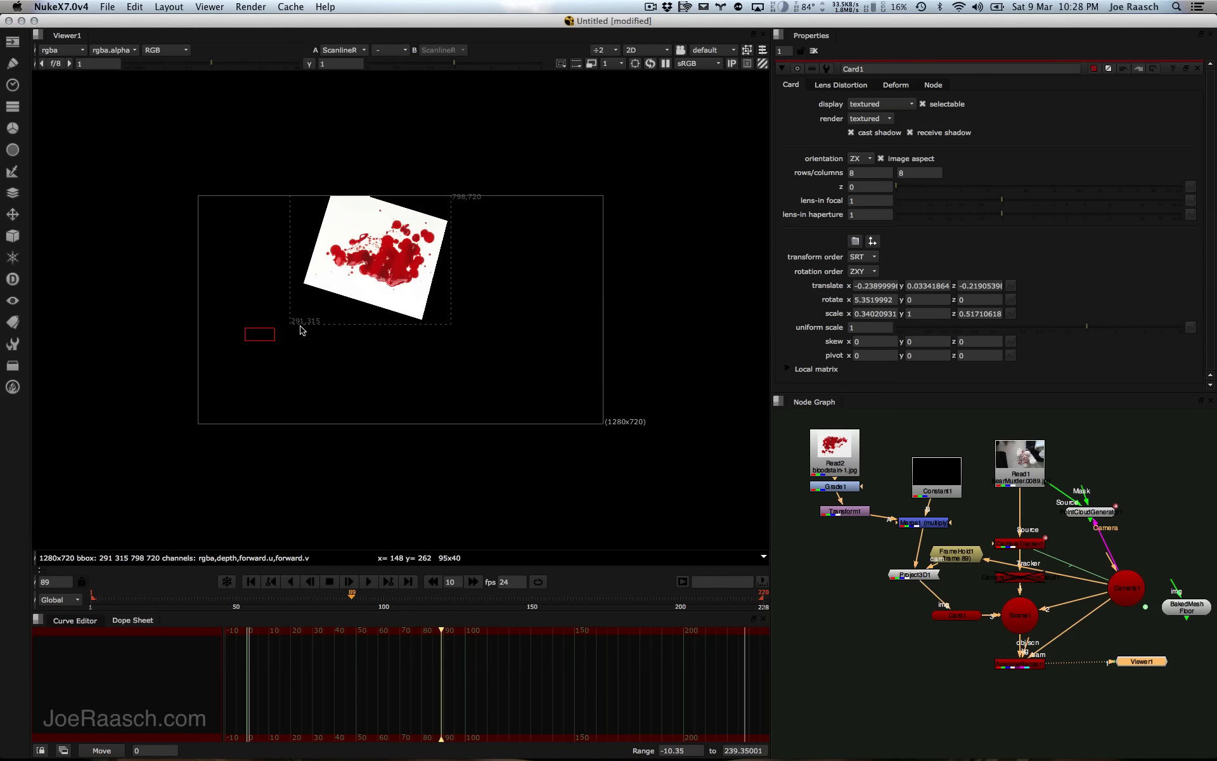
Step: Add a Merge node with input B from Read1 and input A from the ScanlineRender, and view its result
left_click(331, 352, "ctrl")
key("m")
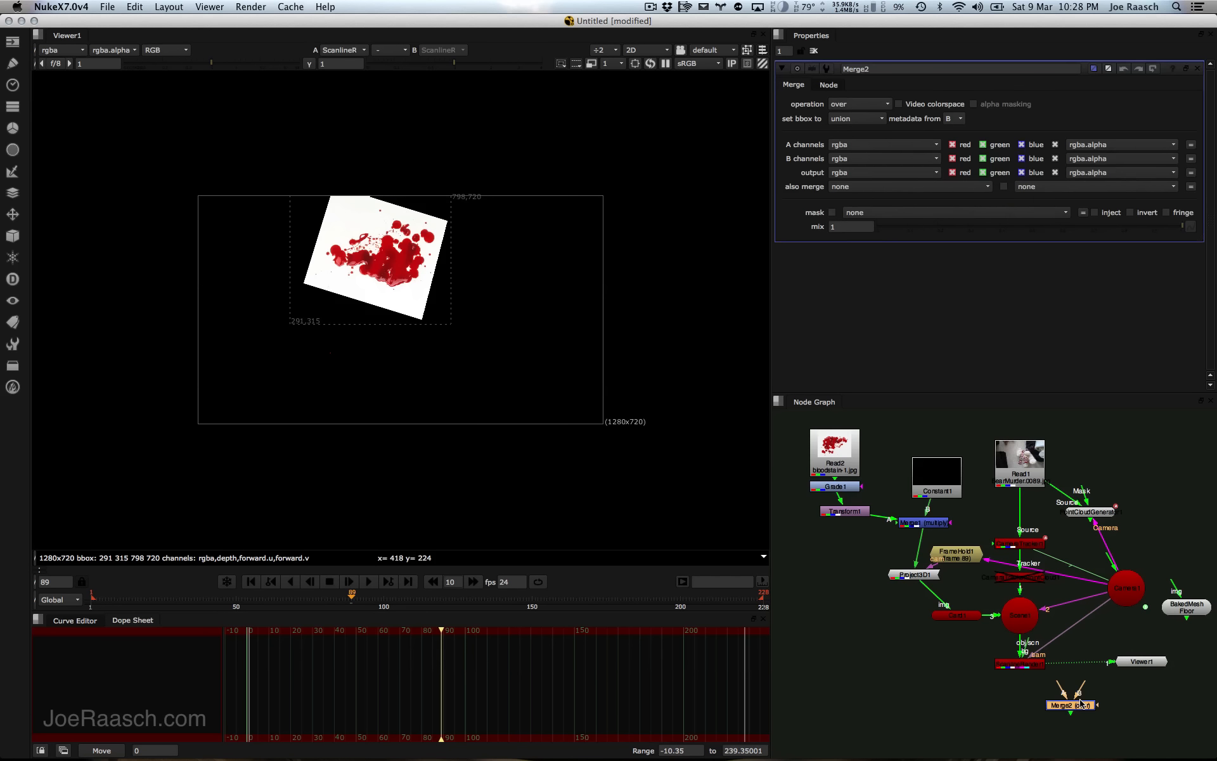
left_click_drag(1069, 695, 1029, 491)
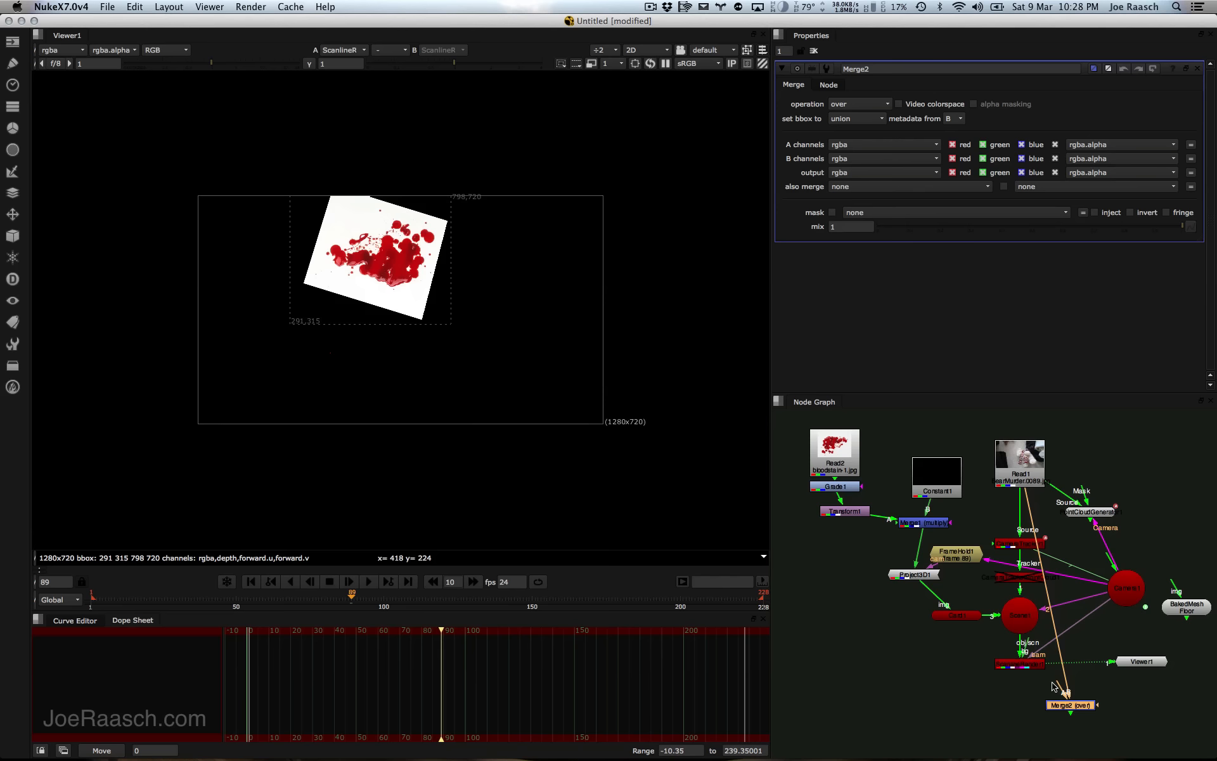
left_click_drag(1054, 686, 1022, 663)
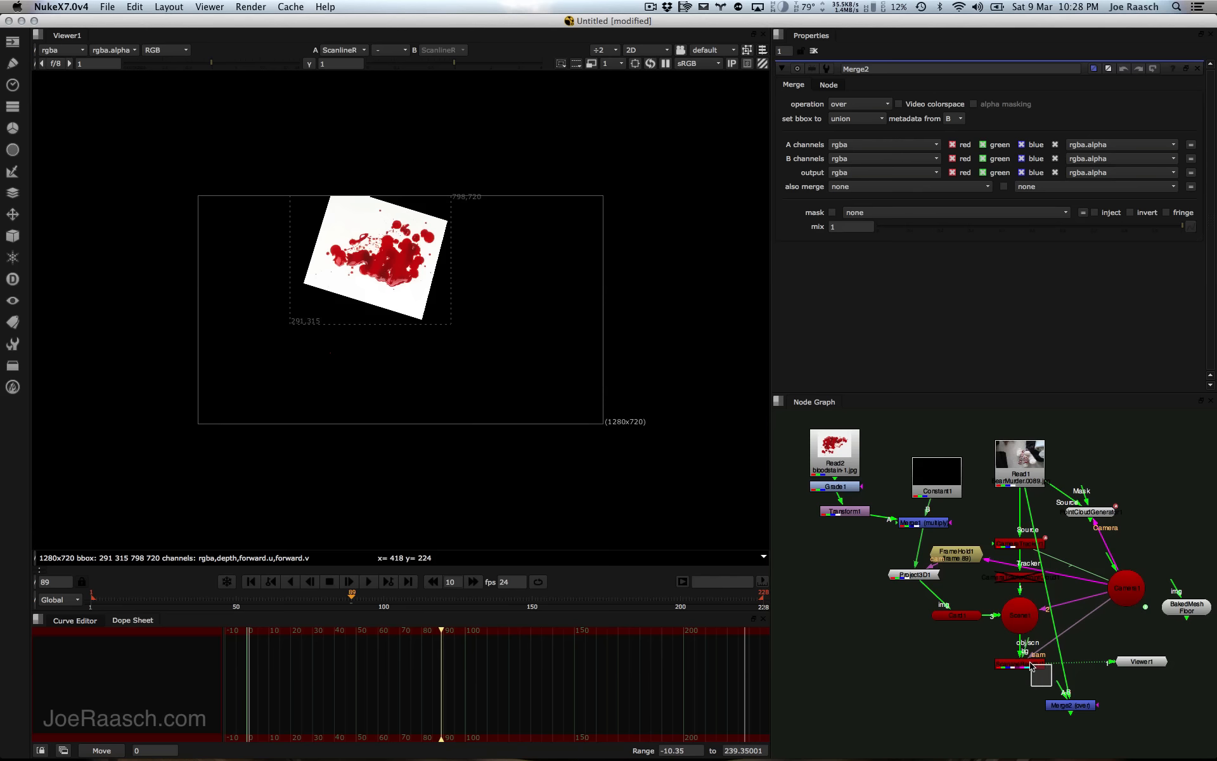
left_click(1067, 703)
key("1")
left_click_drag(1061, 705, 1062, 707)
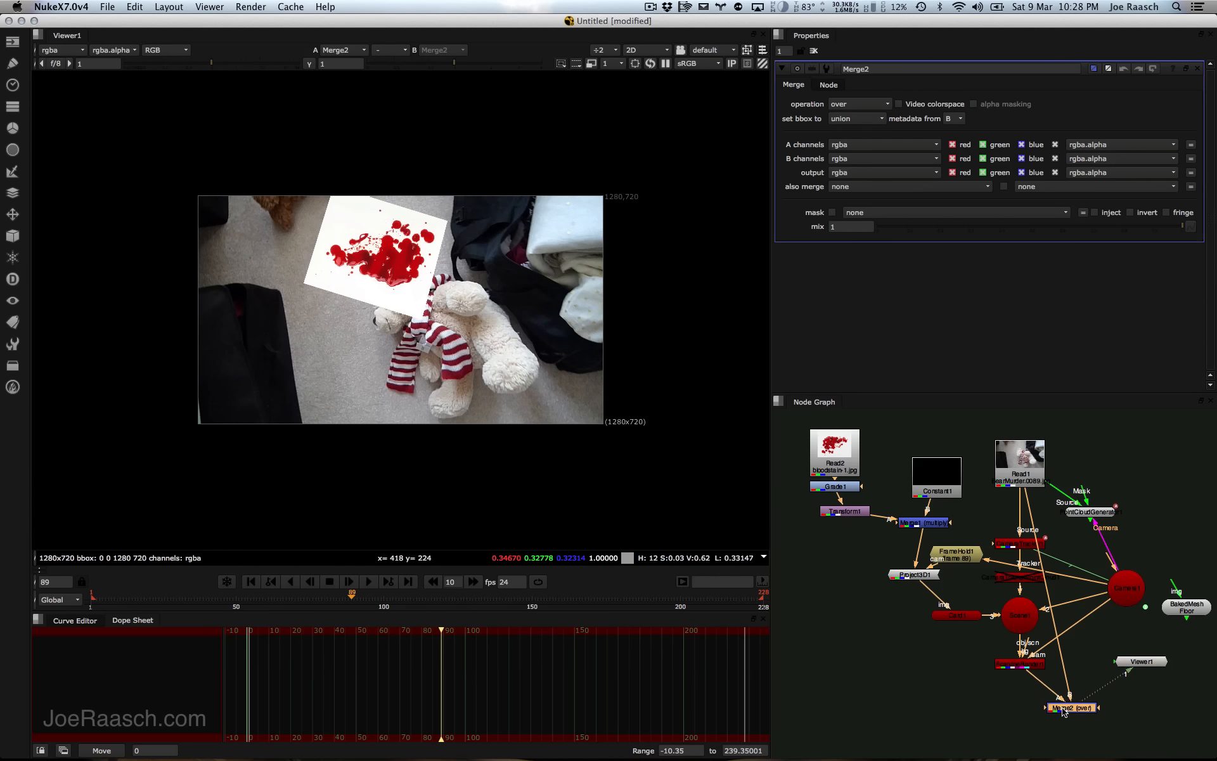
Step: Set Merge2's operation to multiply with alpha masking enabled, and scrub through the footage to check the bloodstain
left_click(859, 104)
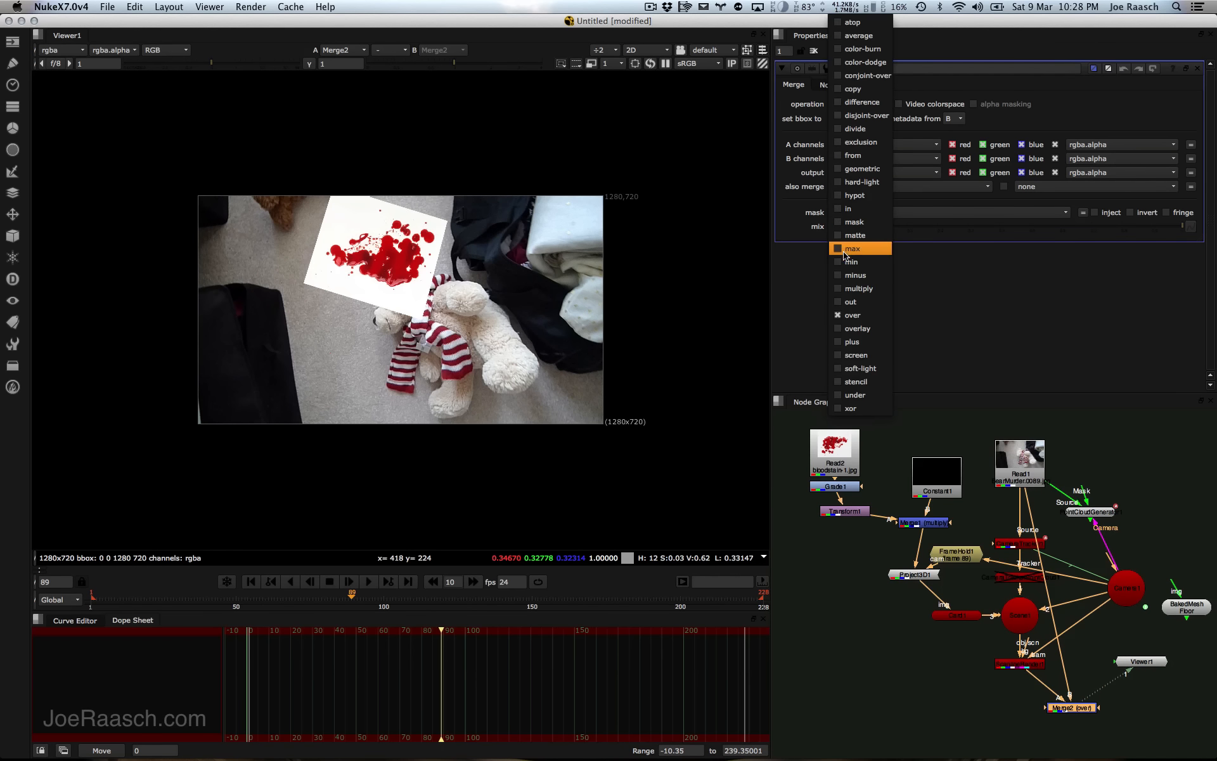
left_click(859, 288)
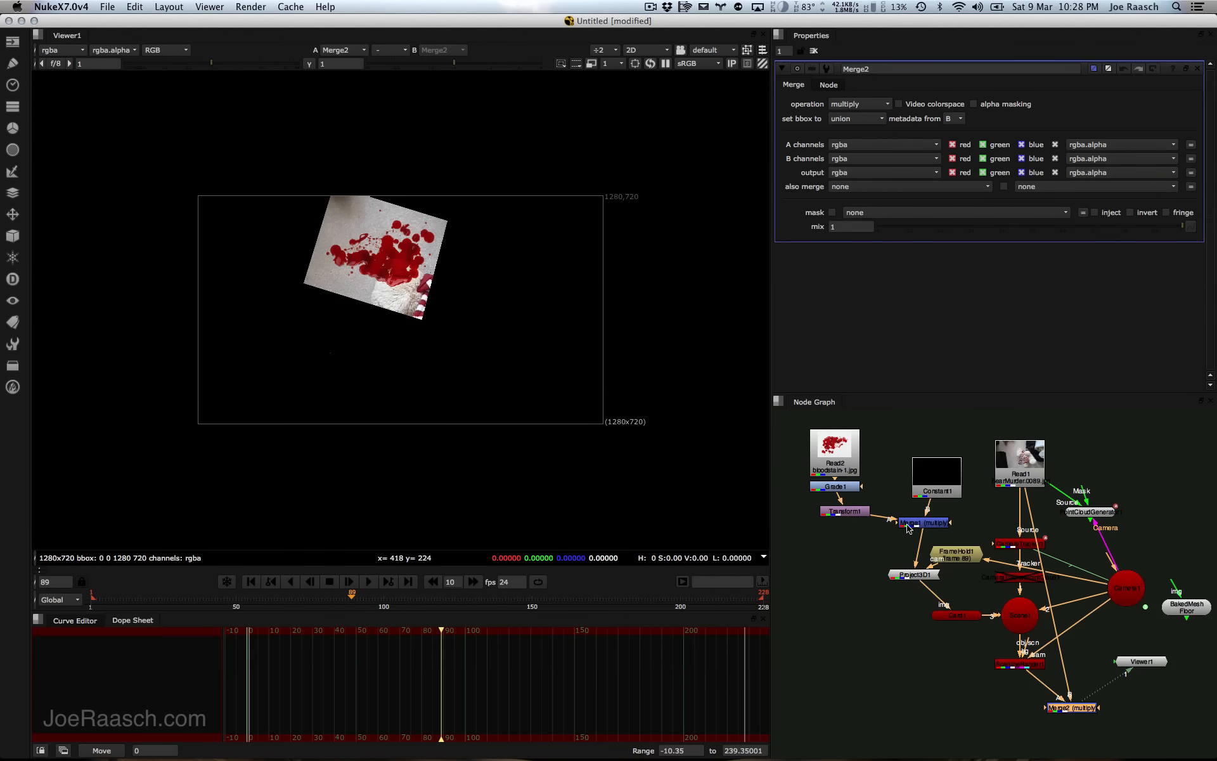
left_click(993, 106)
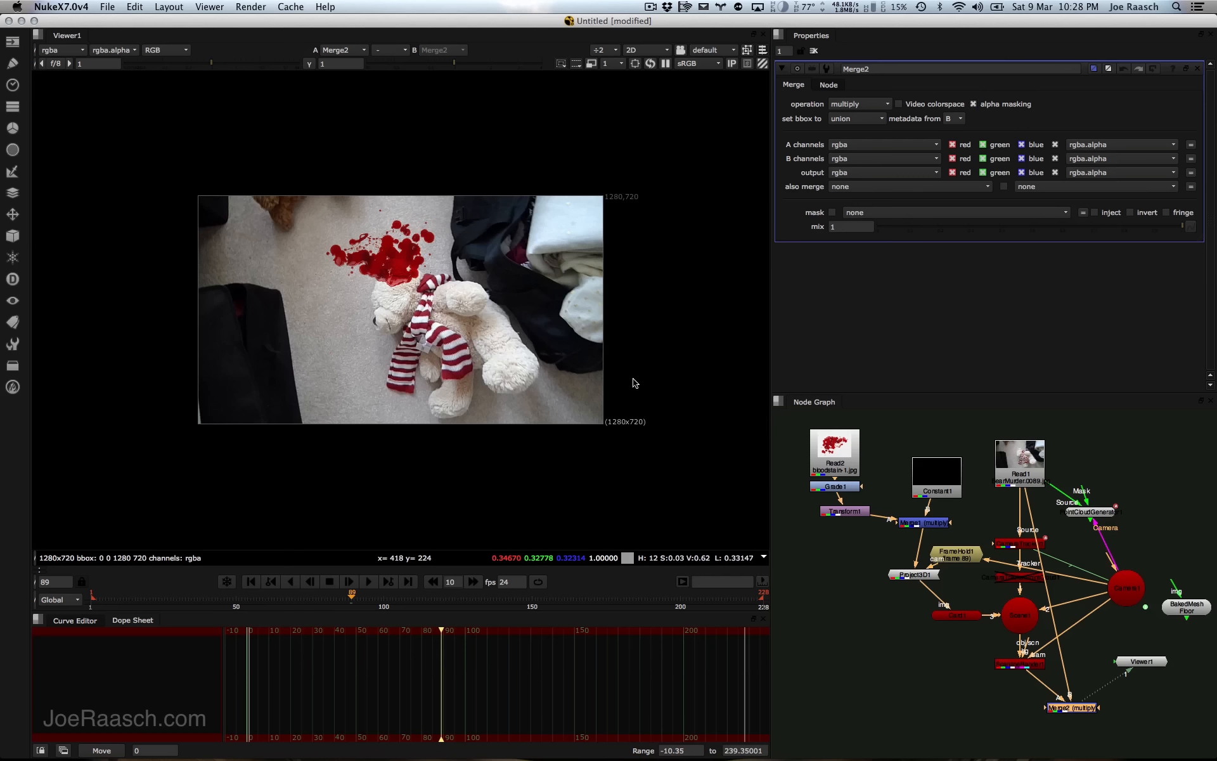
left_click(127, 598)
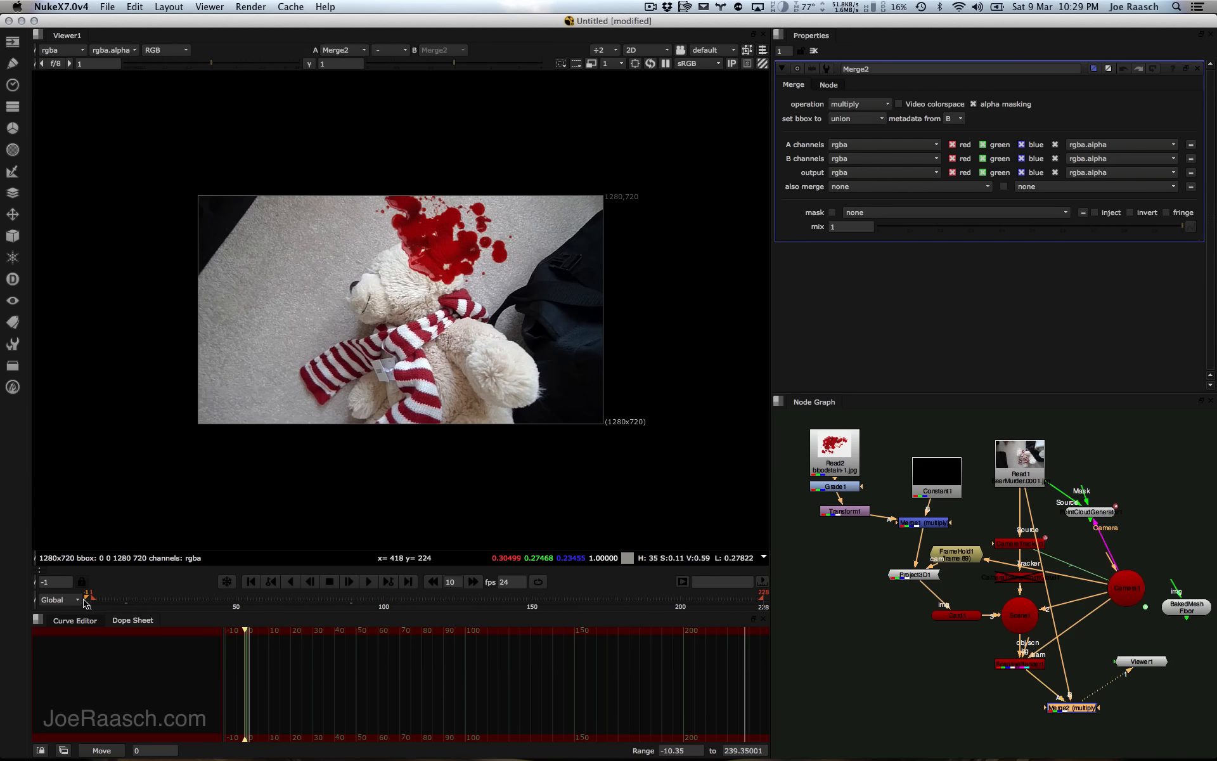
left_click_drag(127, 600, 331, 608)
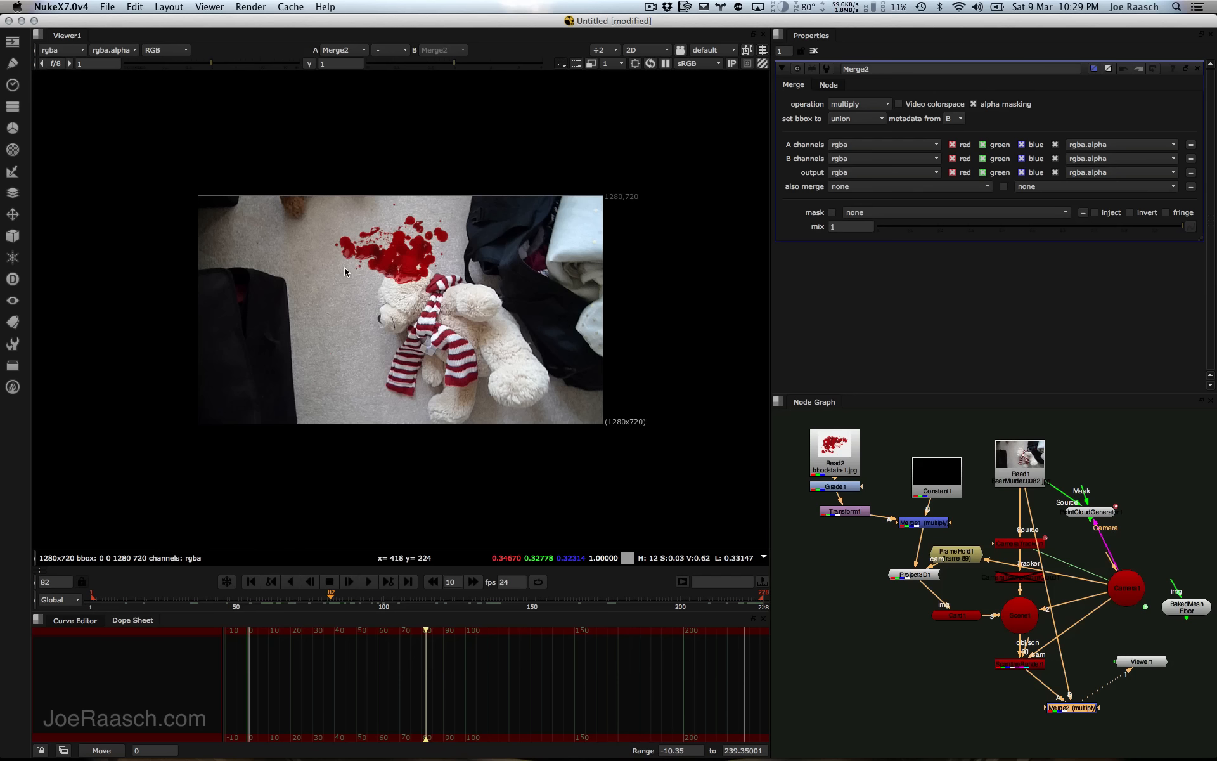
Step: Examine Scene1's projection card and the PointCloudGenerator's point cloud from several angles in the 3D viewer
left_click(1020, 617)
key("1")
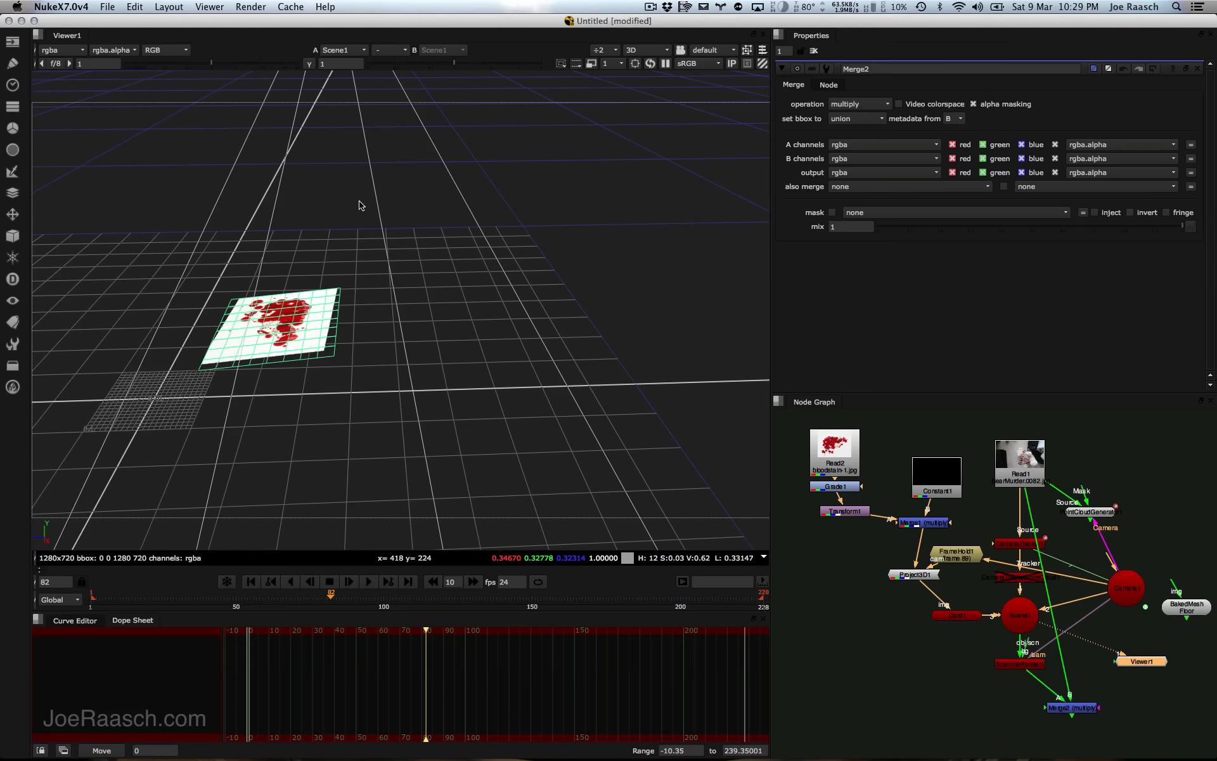
left_click_drag(360, 206, 406, 135, "super")
left_click_drag(410, 212, 280, 232, "alt")
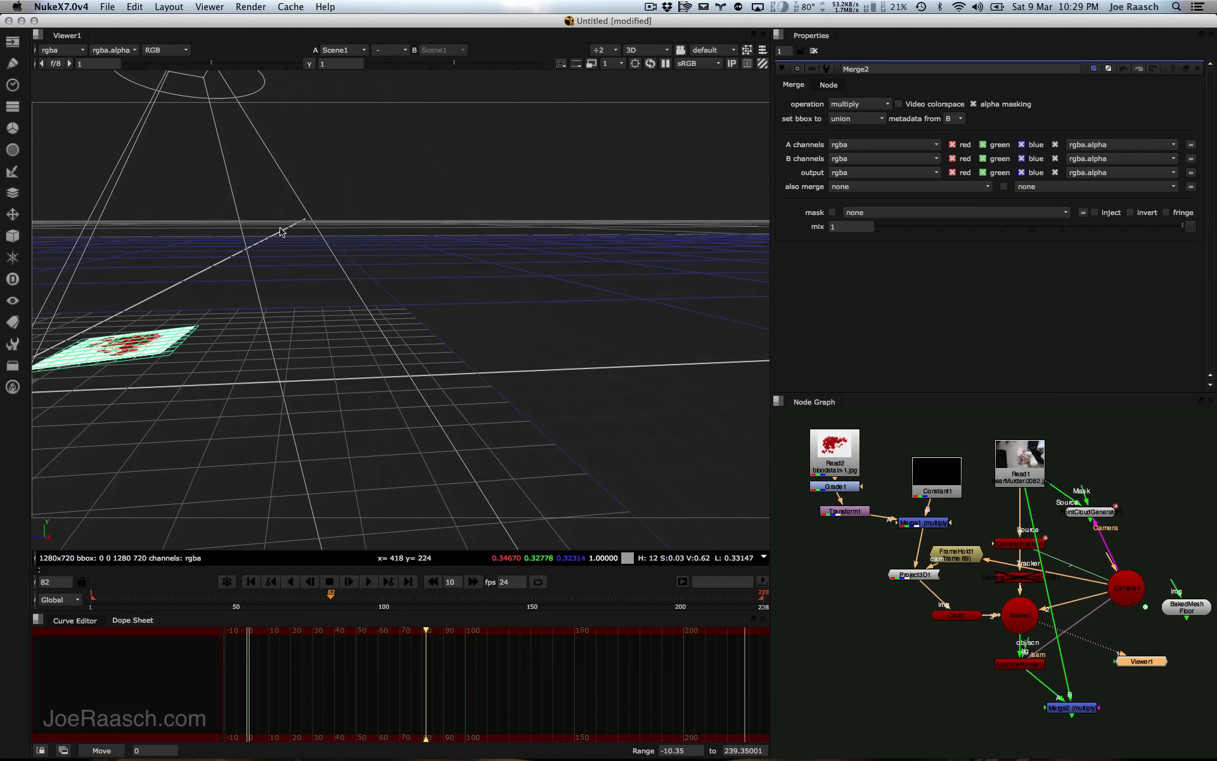
middle_click_drag(284, 207, 195, 234, "alt")
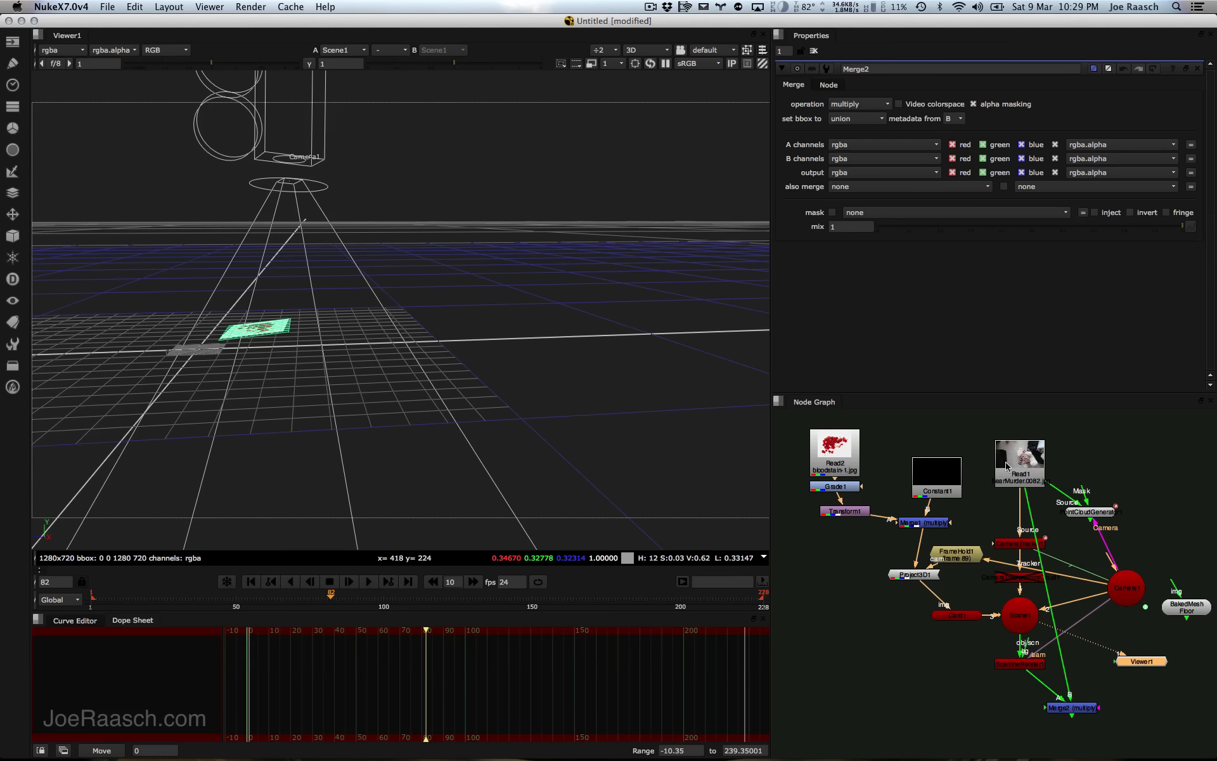
left_click(1081, 514)
key("1")
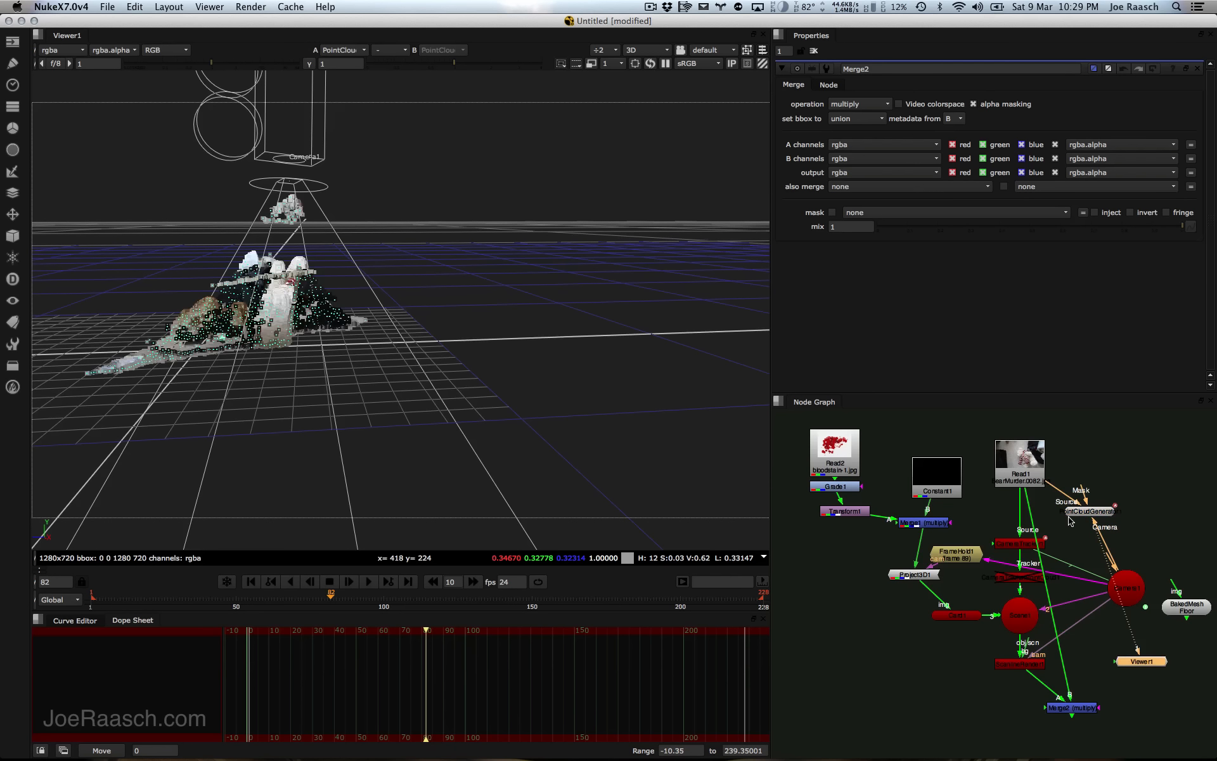
left_click_drag(219, 342, 325, 399, "ctrl")
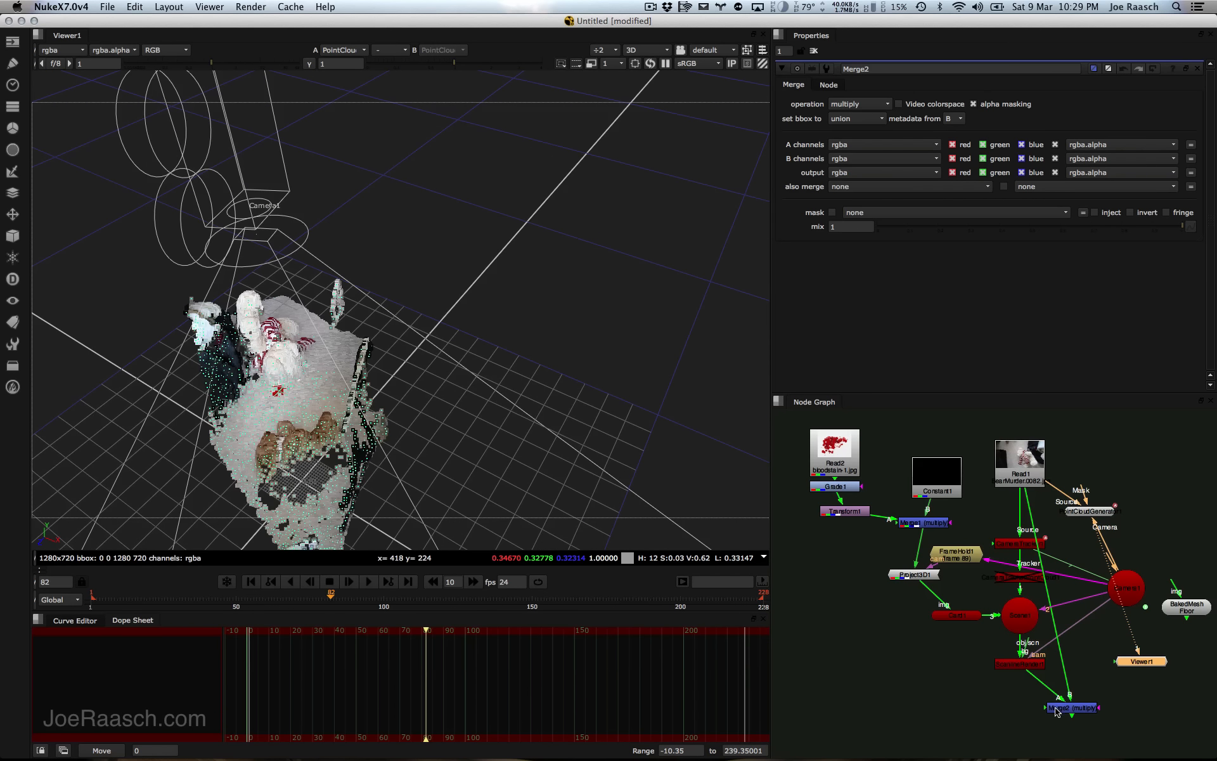
Step: Review the Merge2 composite at frame 90 and compare it with CameraTracker1's feature tracks around the bear
key("1")
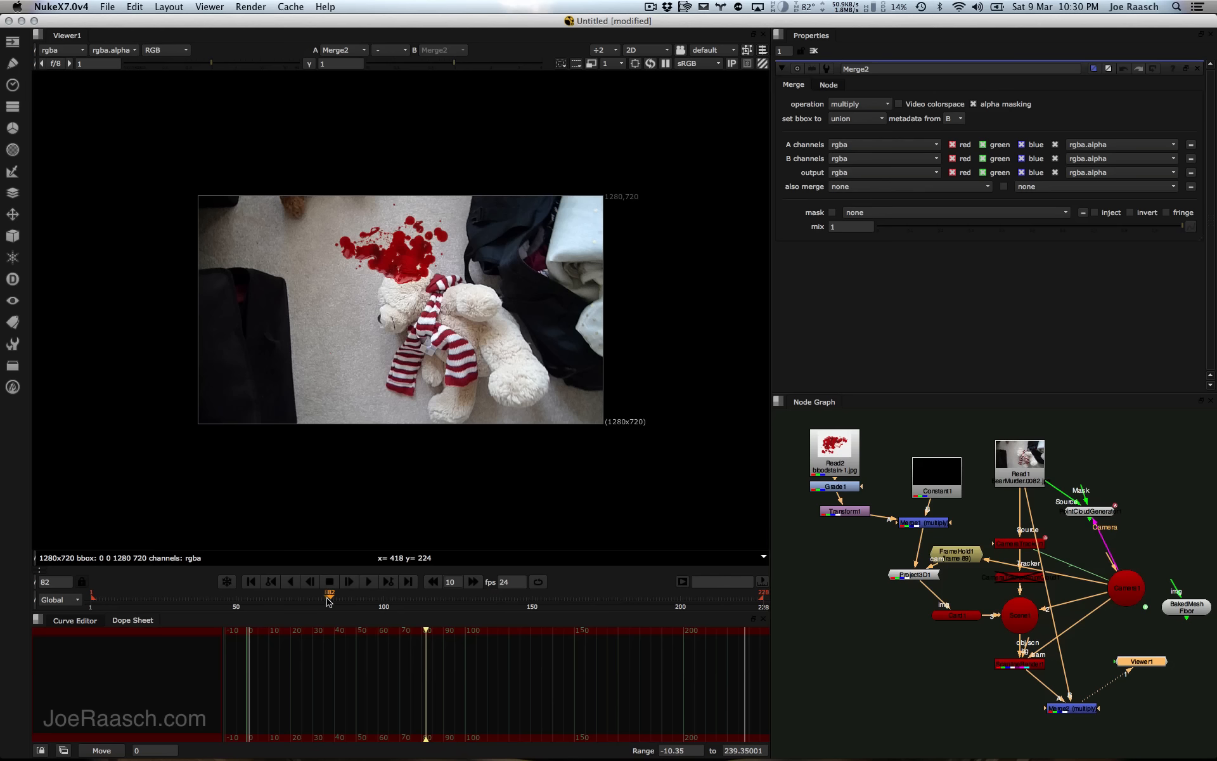
mouse_move(331, 599)
left_mouse_down()
mouse_move(451, 603)
mouse_move(354, 601)
left_mouse_up()
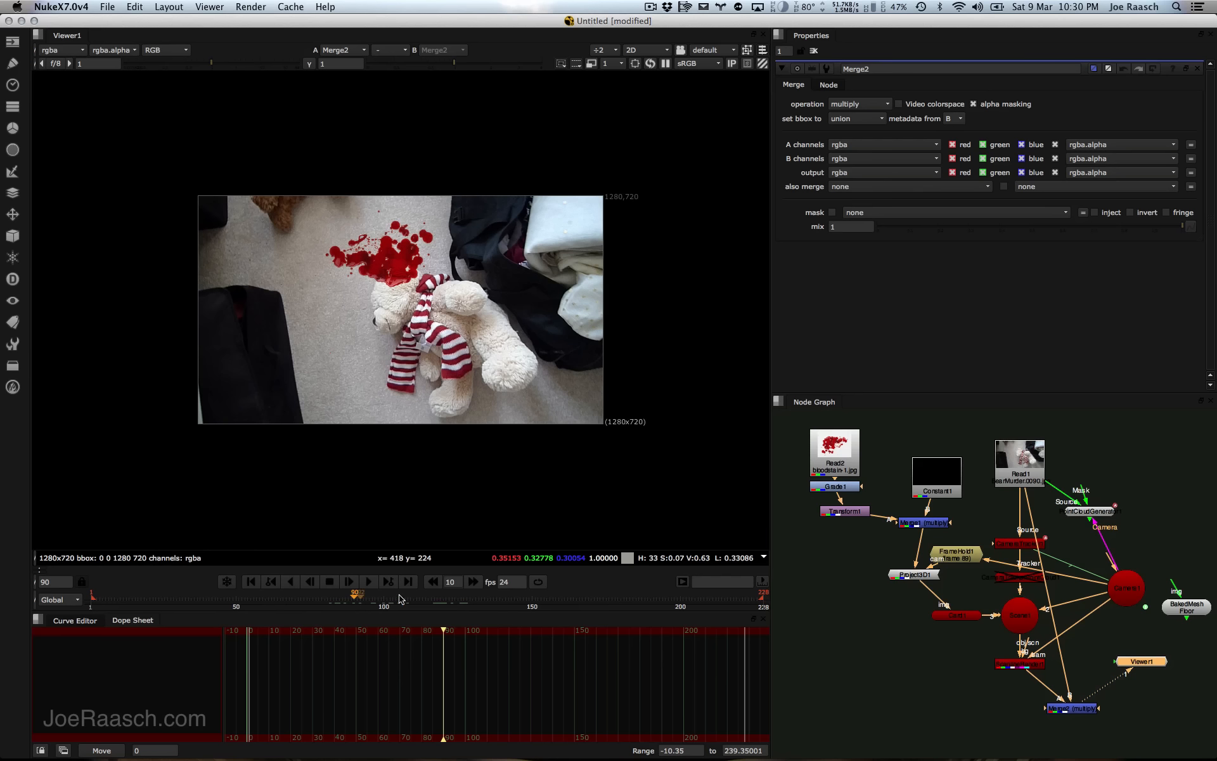
double_click(1015, 544)
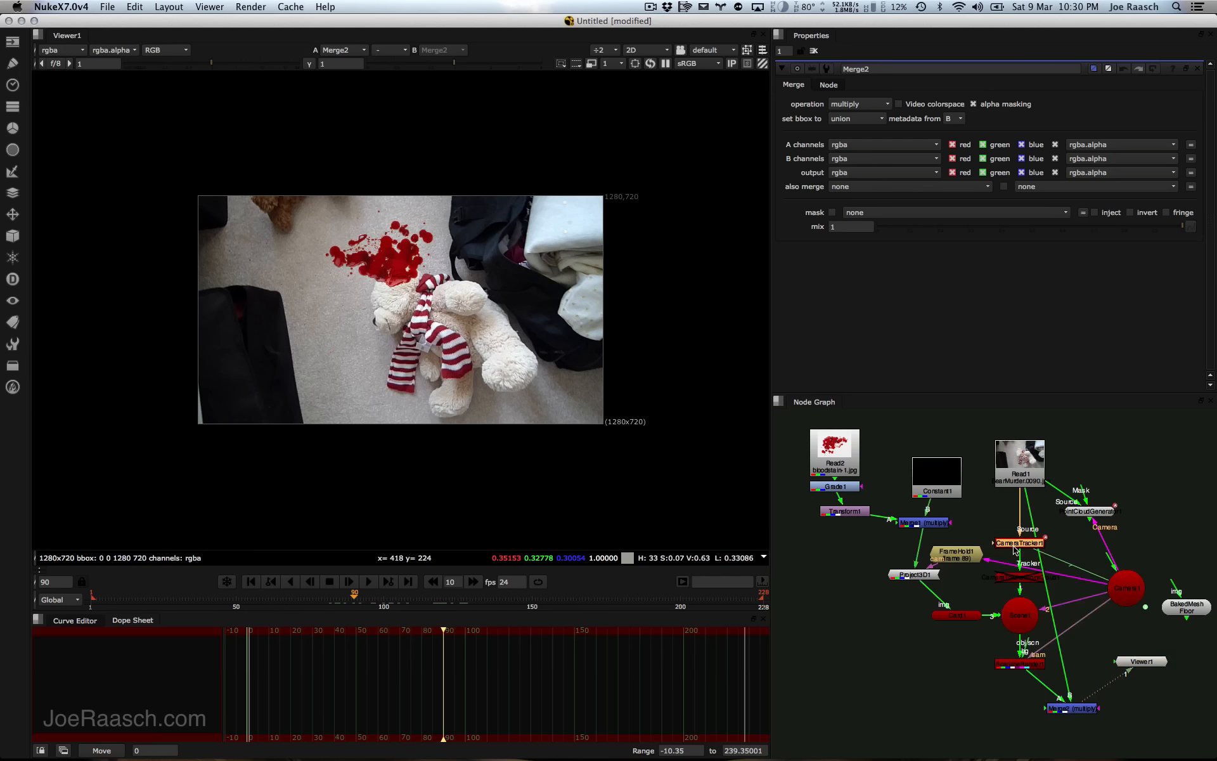
left_click_drag(1018, 544, 1022, 548)
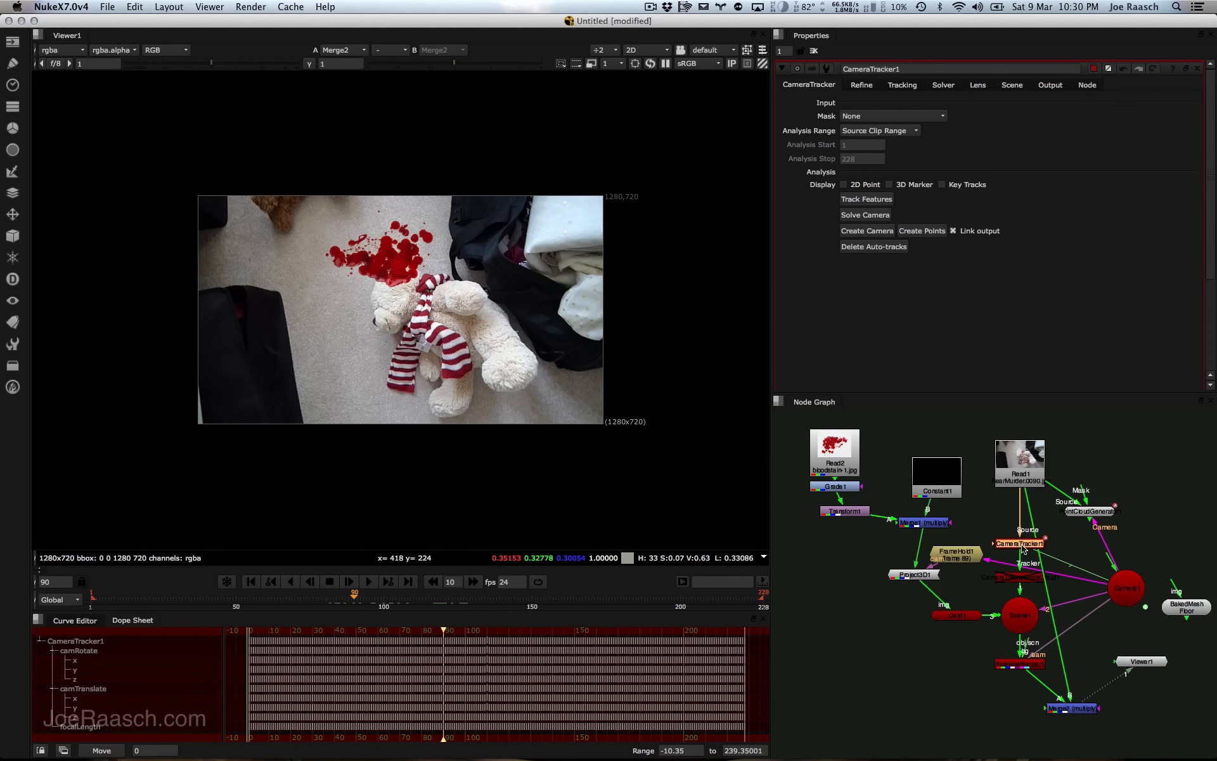
double_click(835, 481)
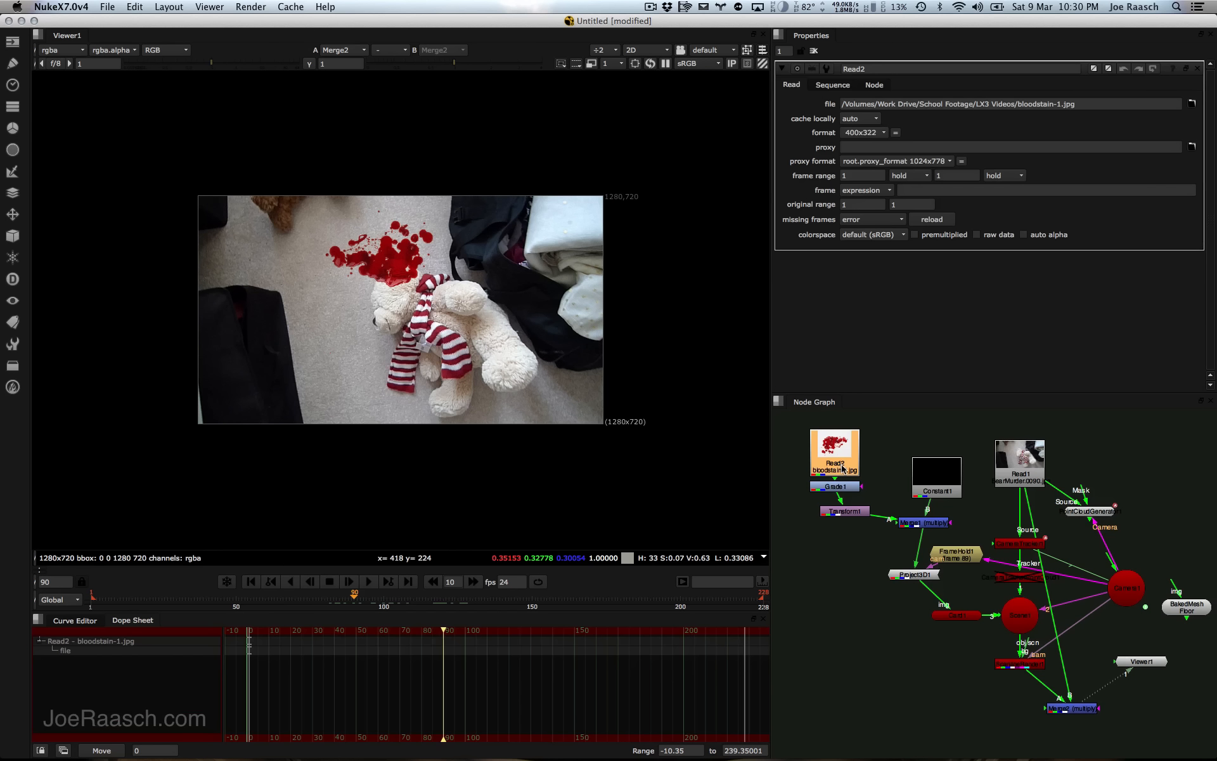
left_click(1017, 547)
double_click(1017, 547)
key("1")
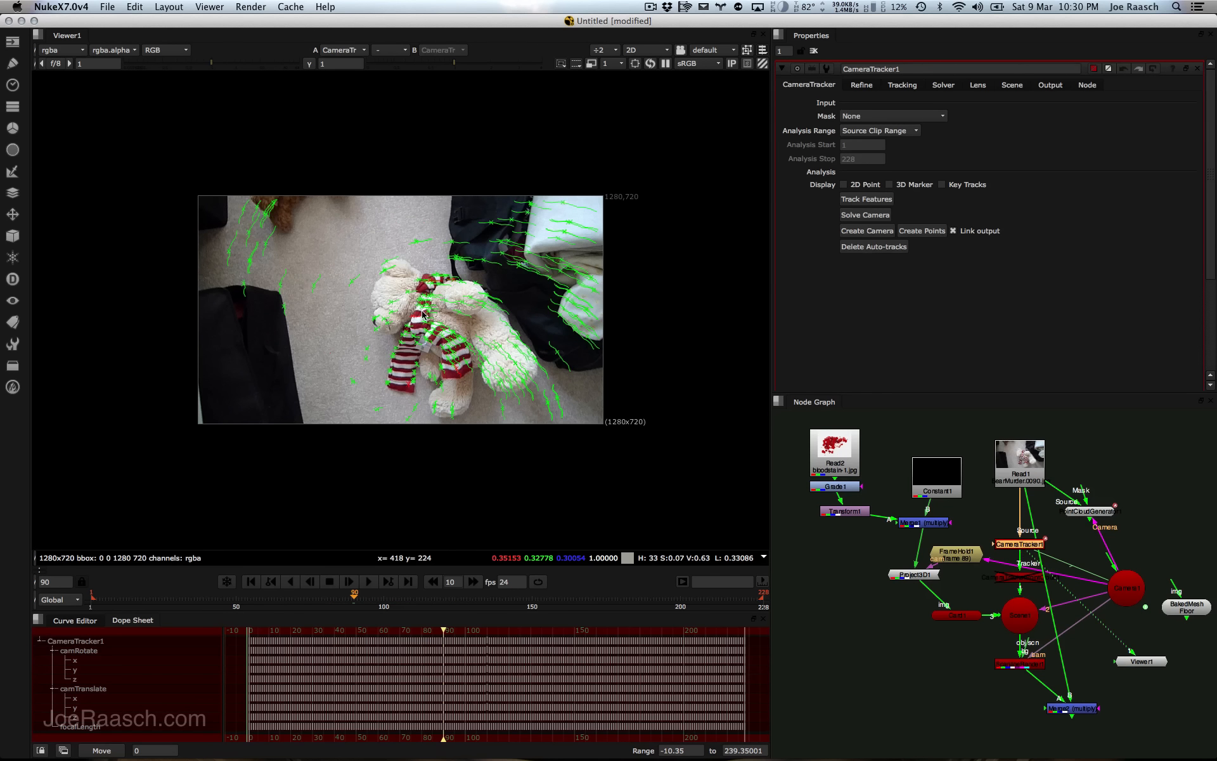
scroll(375, 302, "up", 5)
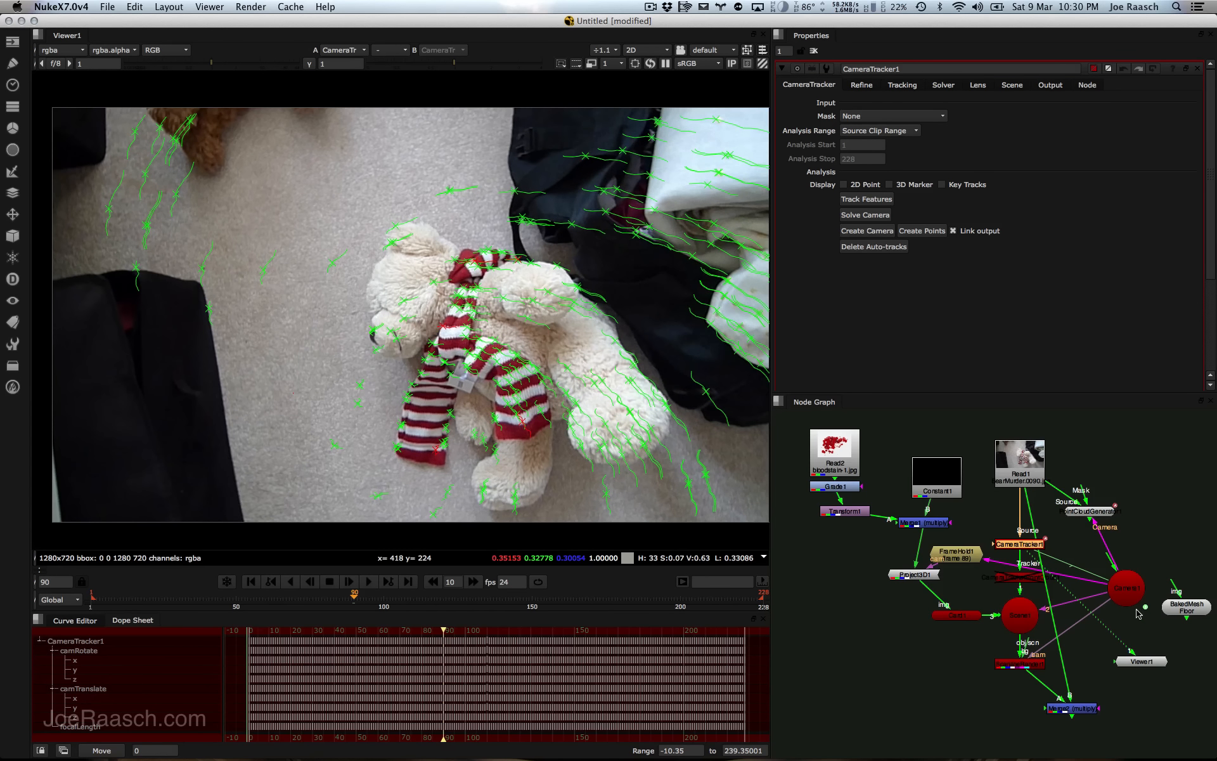
left_click(1056, 705)
key("1")
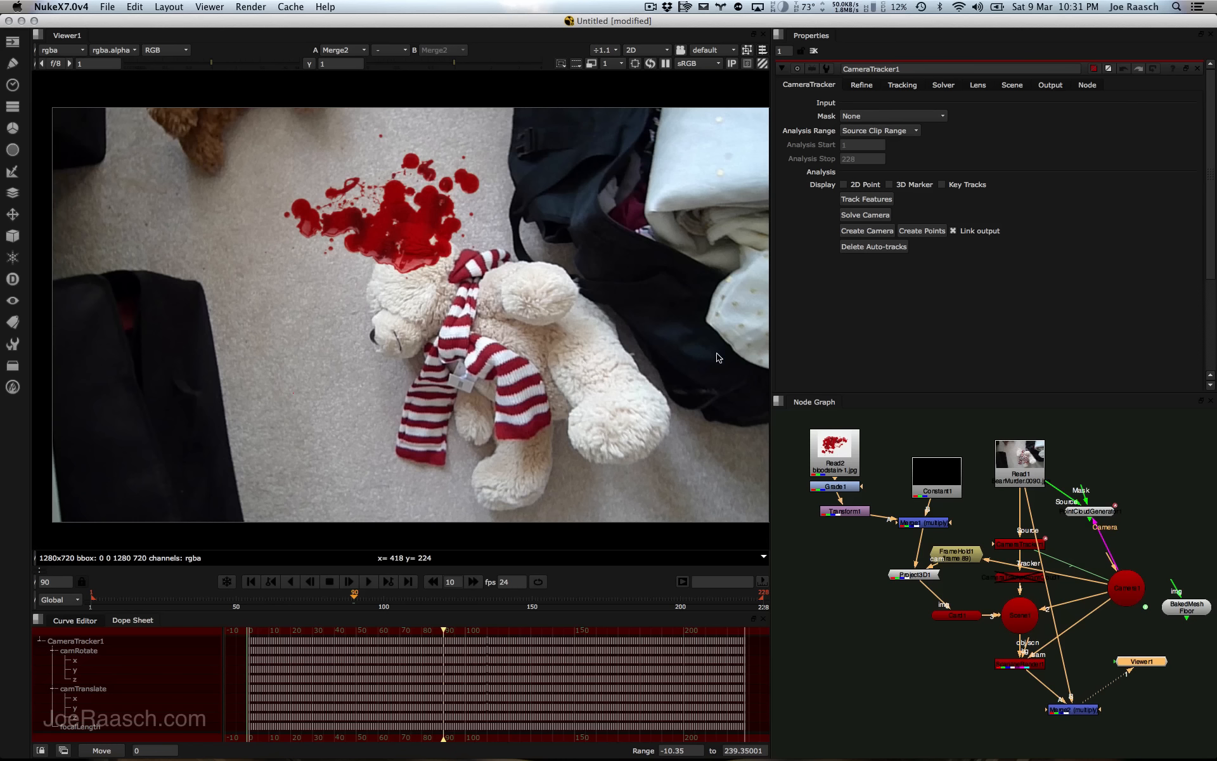
Step: View CameraTracker1 and create an axis from the track point just below the bear's nose
left_click(1013, 546)
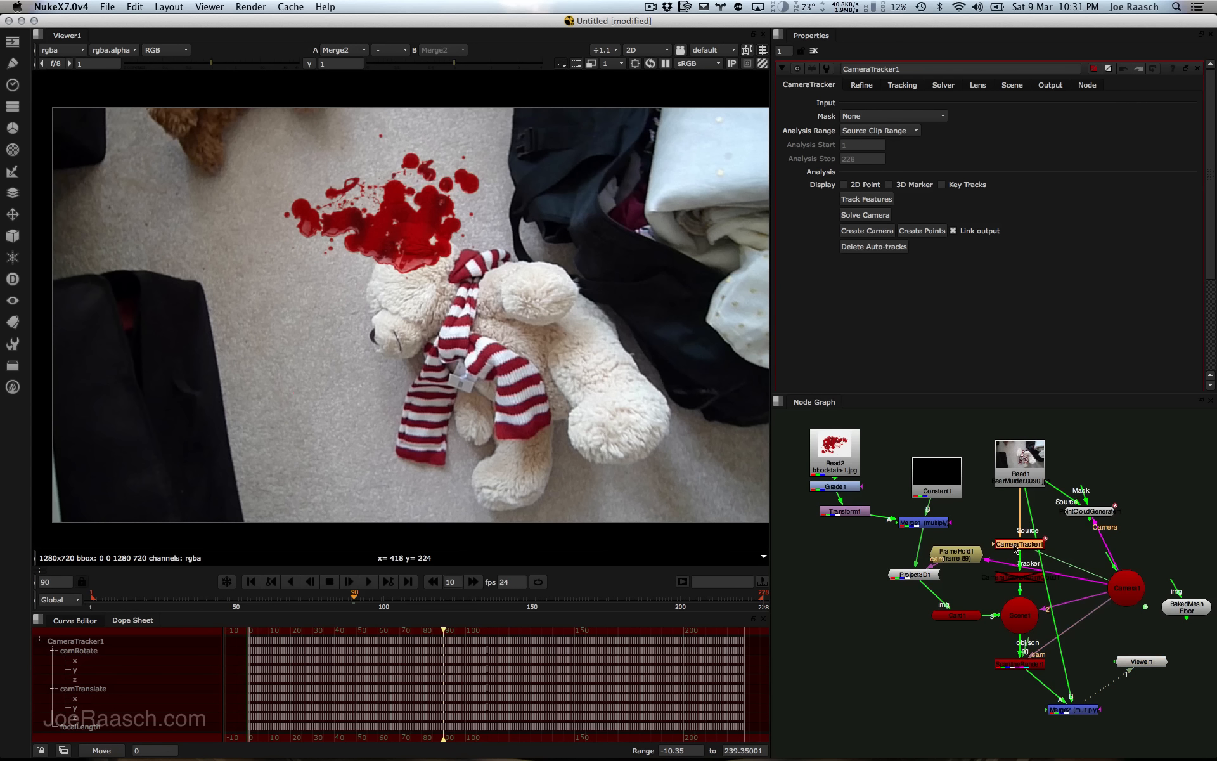
left_click_drag(1015, 546, 1018, 546)
key("1")
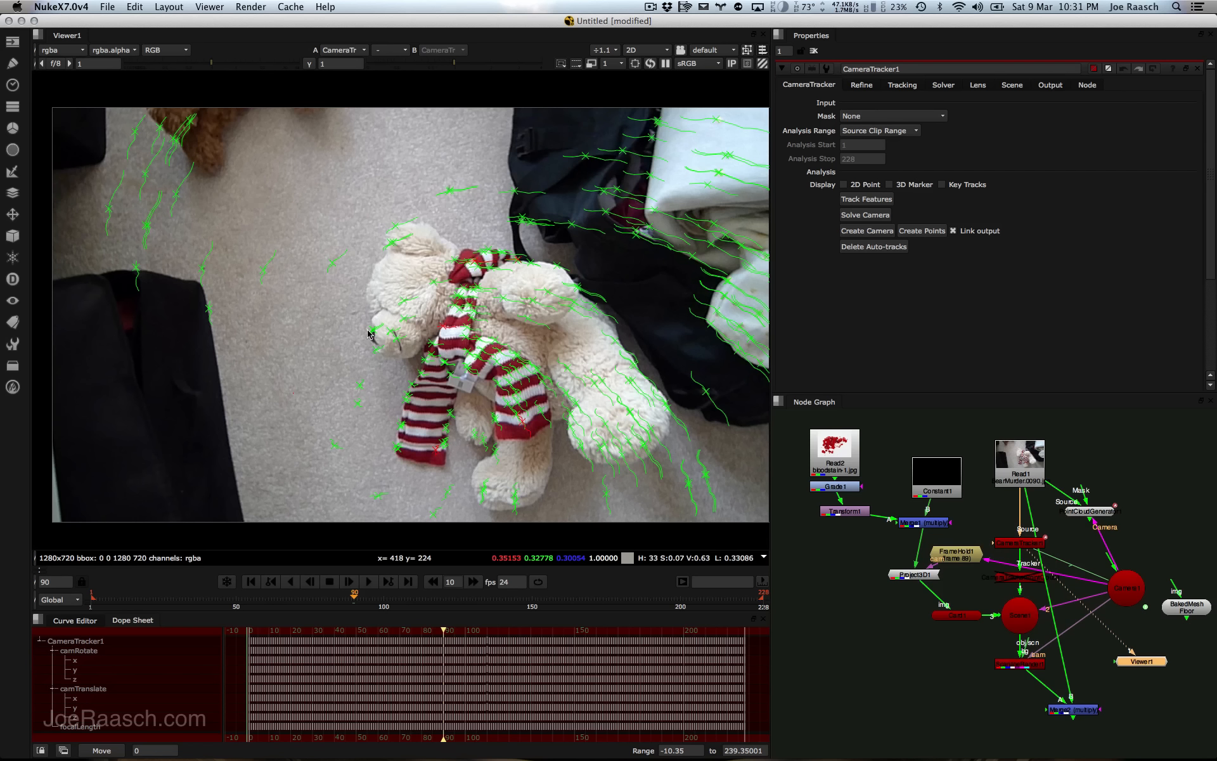
left_click(1011, 545)
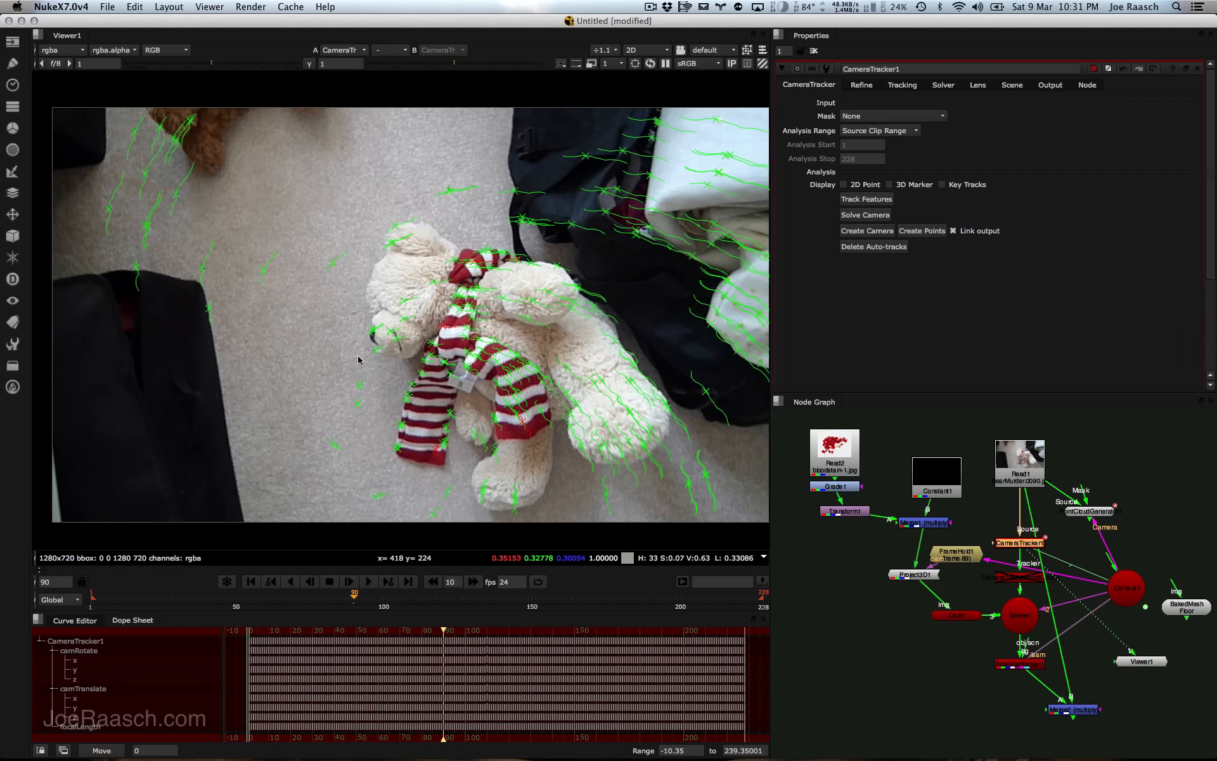
left_click_drag(383, 360, 392, 345)
right_click(380, 356)
mouse_move(401, 385)
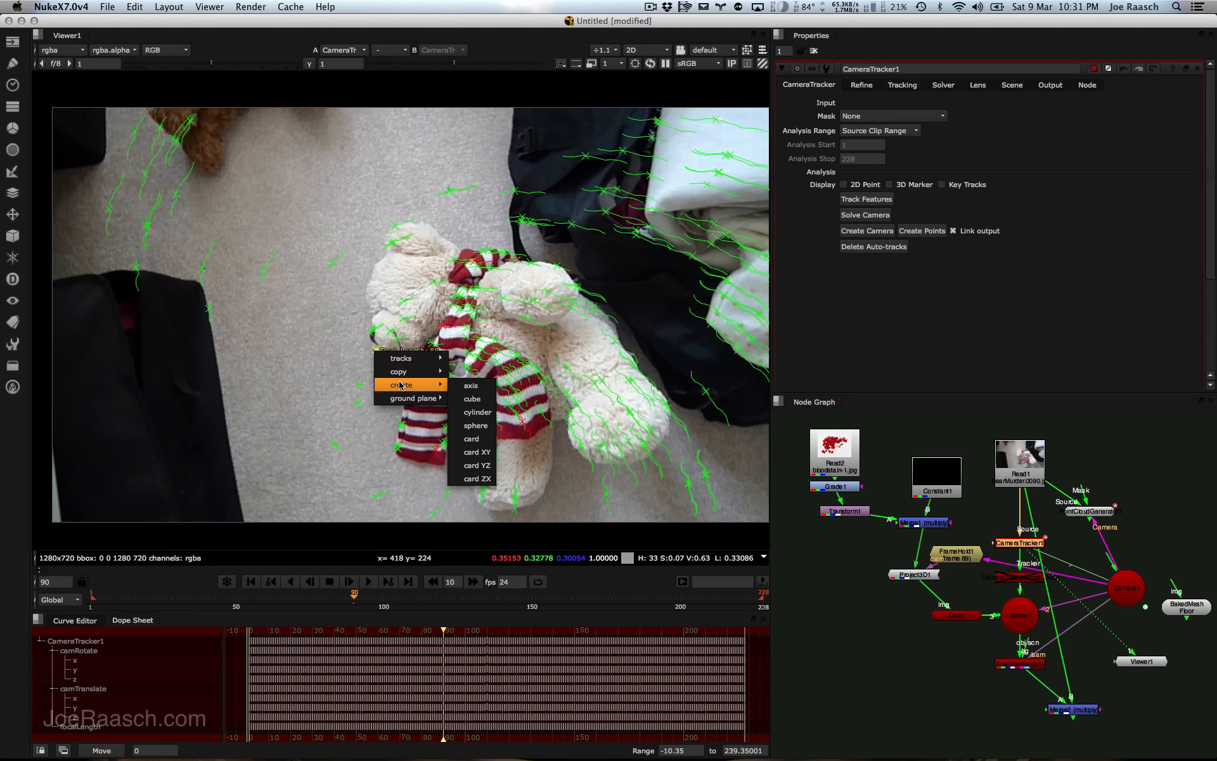
left_click(474, 386)
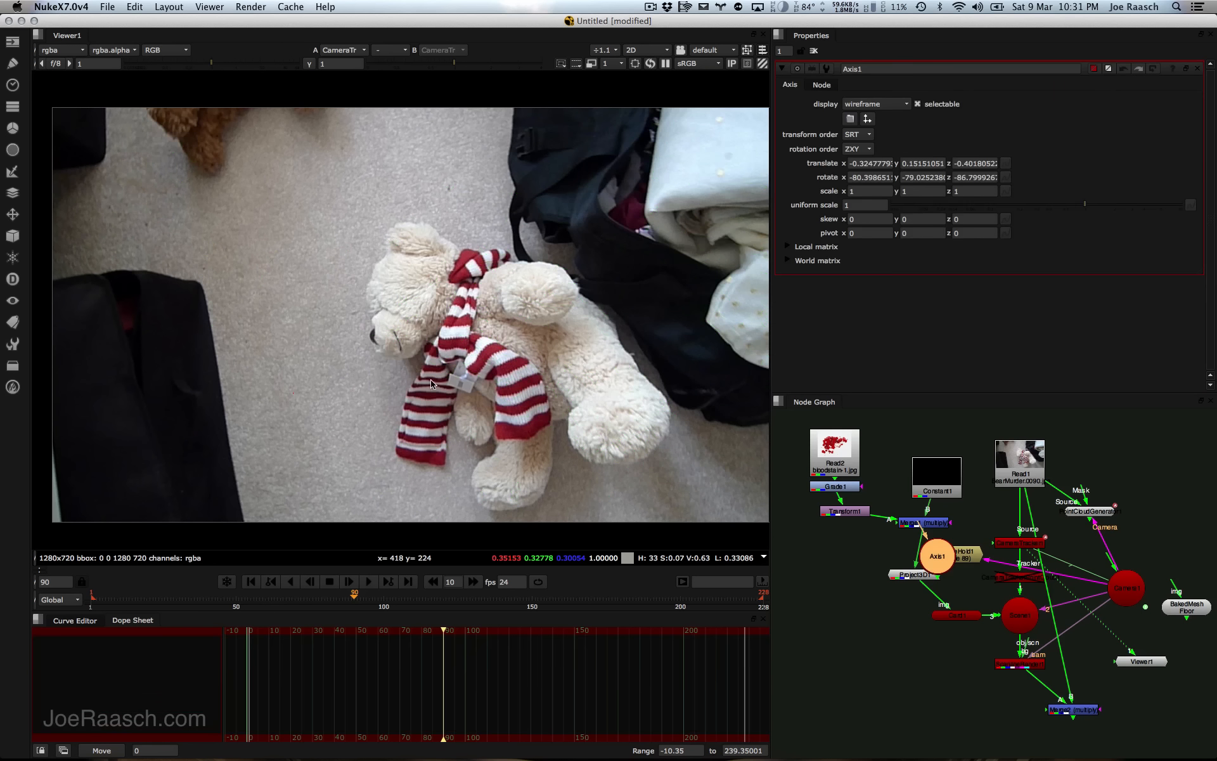
Step: Move Axis1 to free space beside Project3D1 in the node graph and shift FrameHold1 clear of it
left_click_drag(964, 554, 820, 567)
left_click(934, 559)
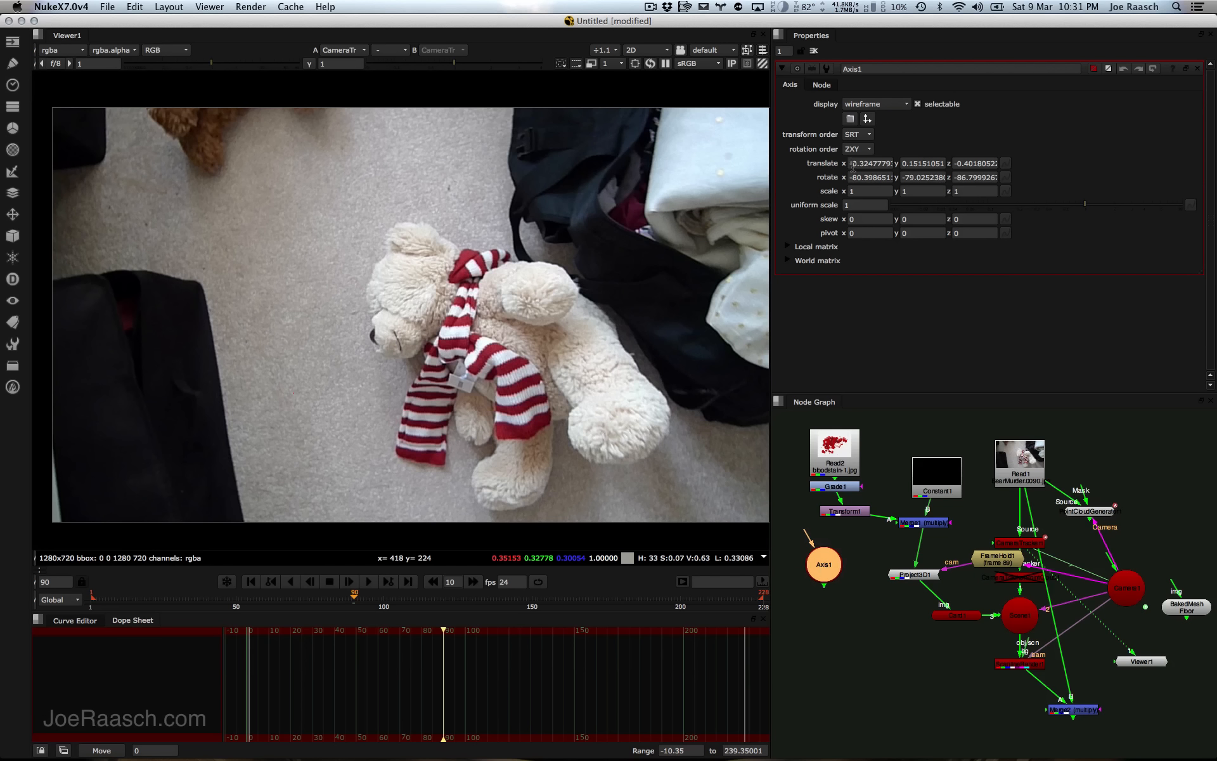
left_click_drag(853, 165, 1002, 173)
Step: Add a Reconcile3D node below Axis1 and connect its axis to Axis1, cam to Camera1 and img to Read1
left_click(827, 621)
key("Tab")
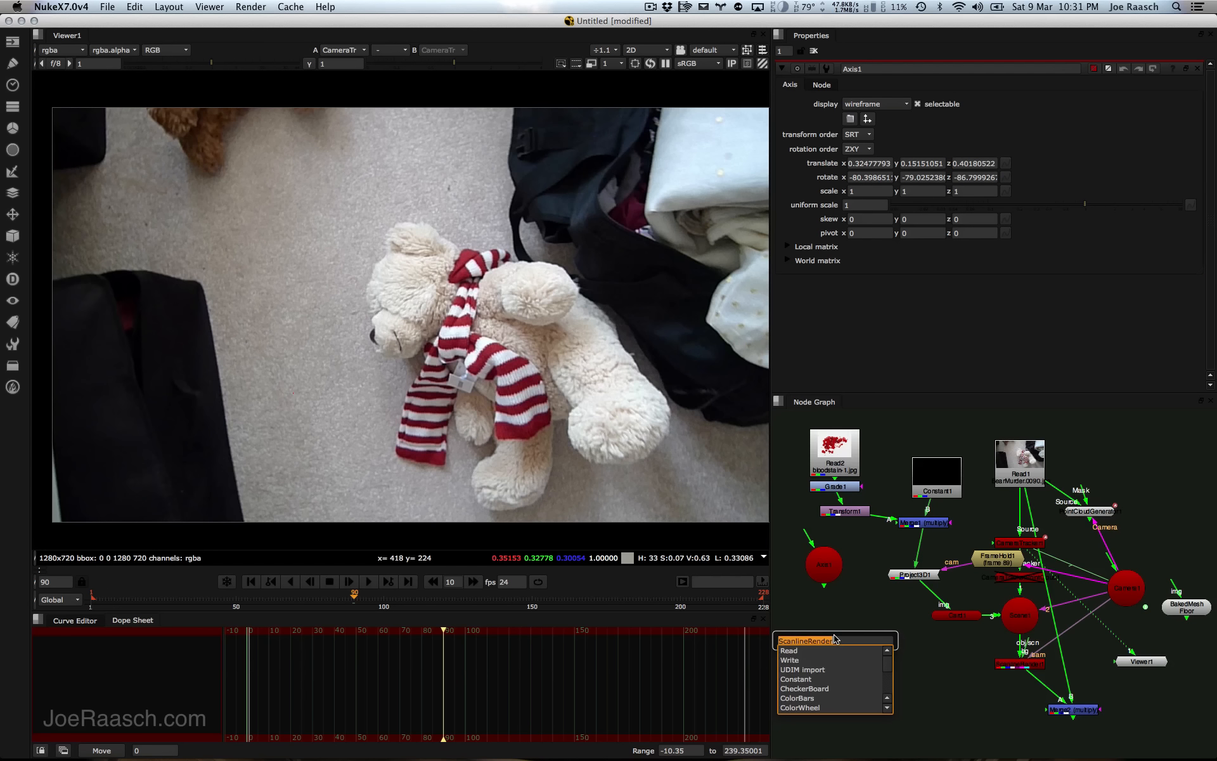
type("rec")
left_click(818, 660)
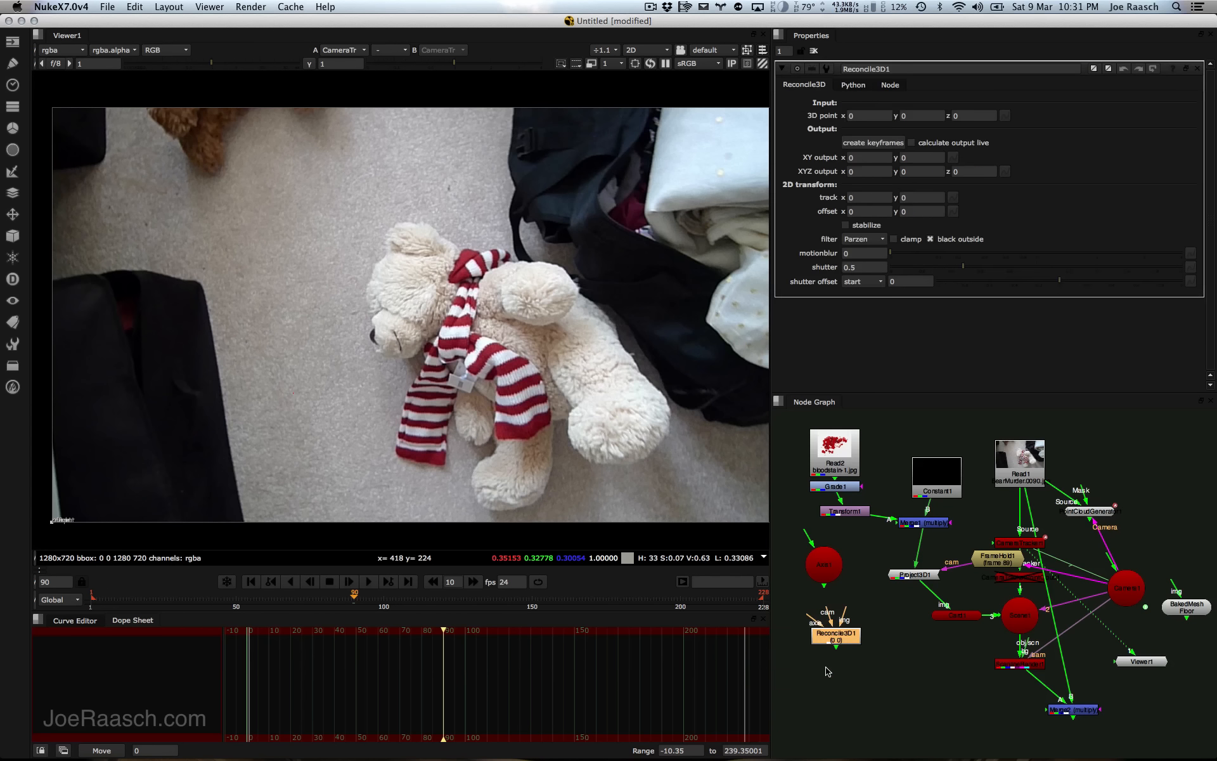
left_click_drag(813, 627, 1122, 591)
left_click_drag(838, 622, 1024, 479)
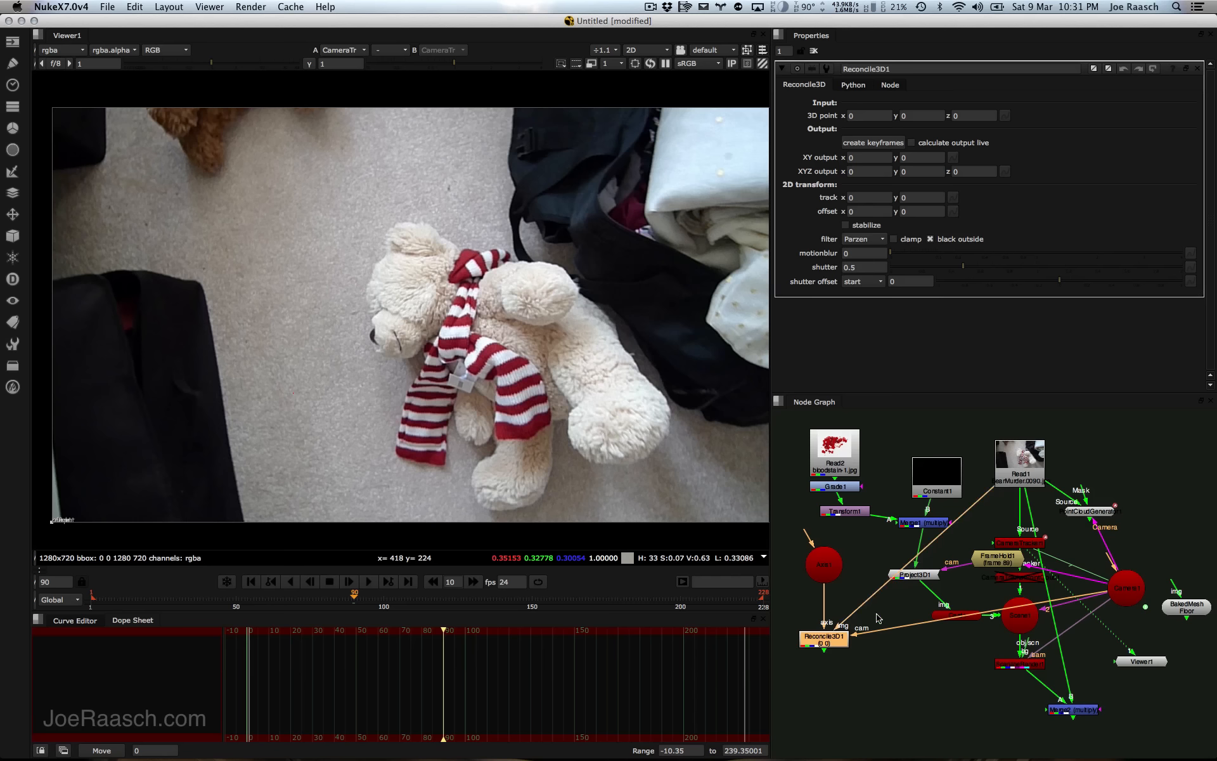
Step: View Reconcile3D1 and create its output keyframes over frame range 1-228
key("1")
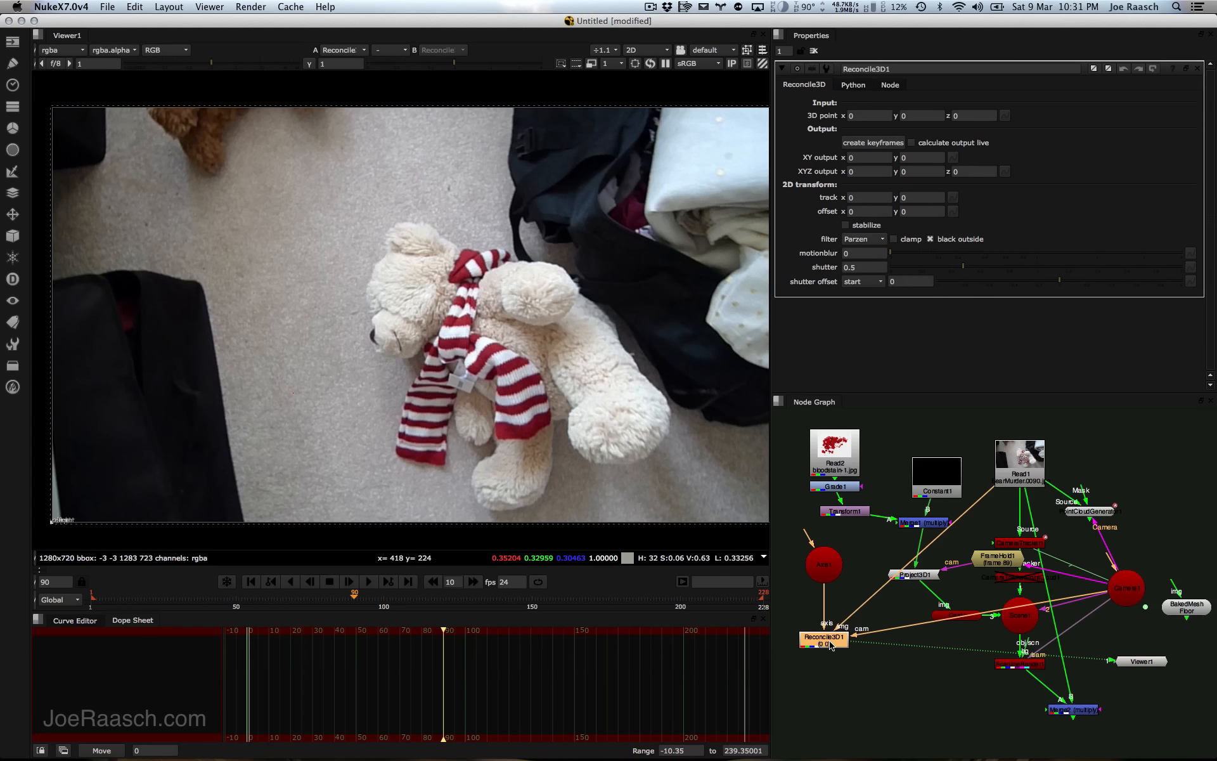
left_click(861, 143)
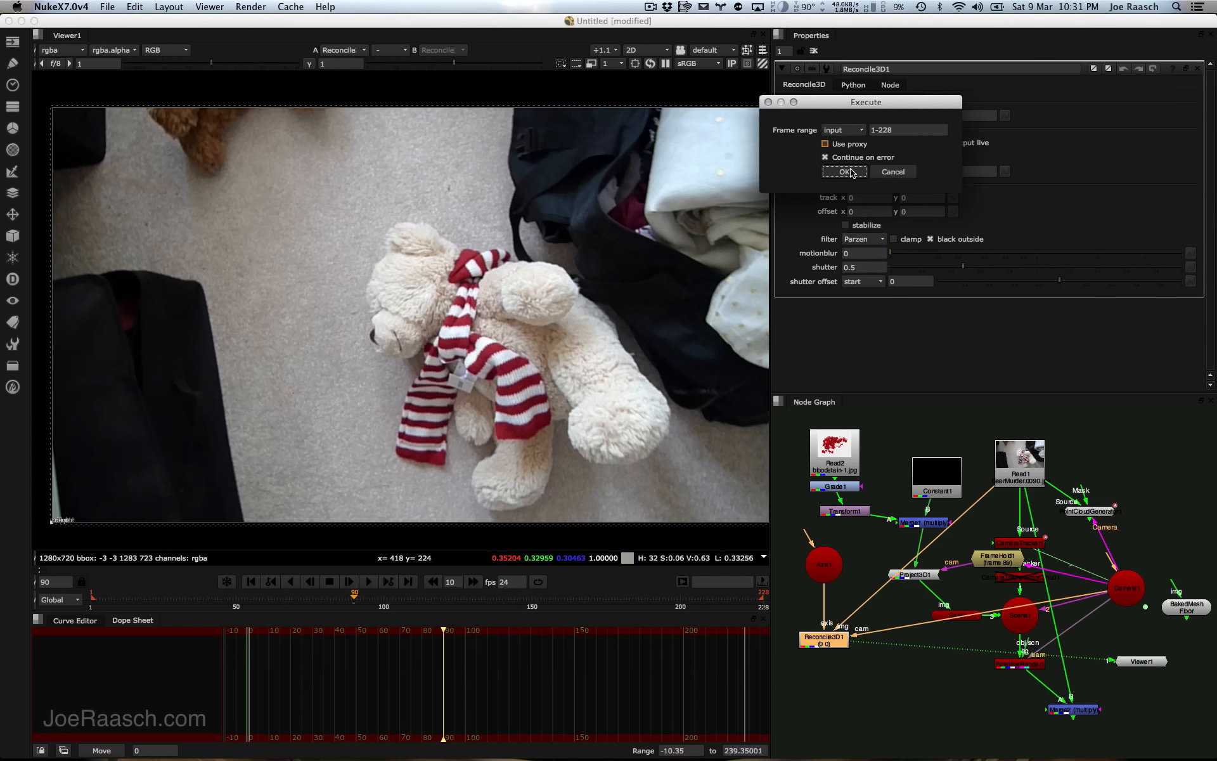
left_click(851, 172)
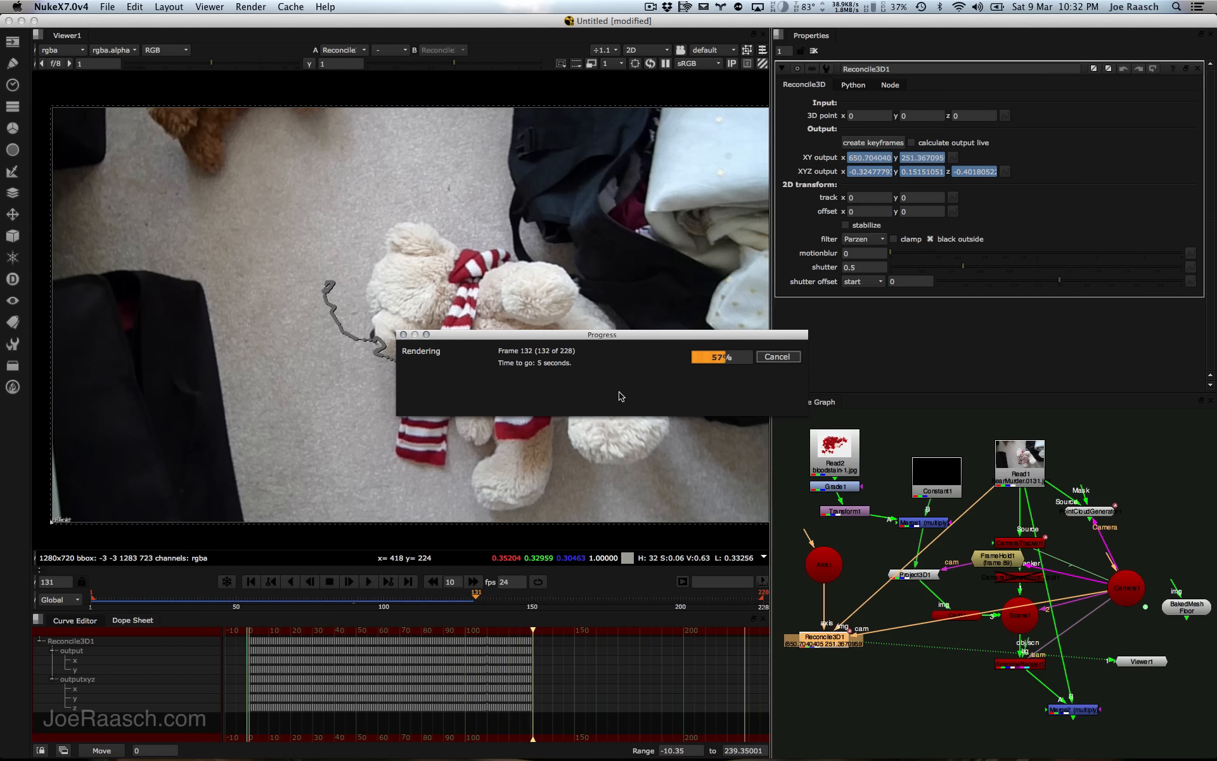
left_click_drag(581, 336, 716, 450)
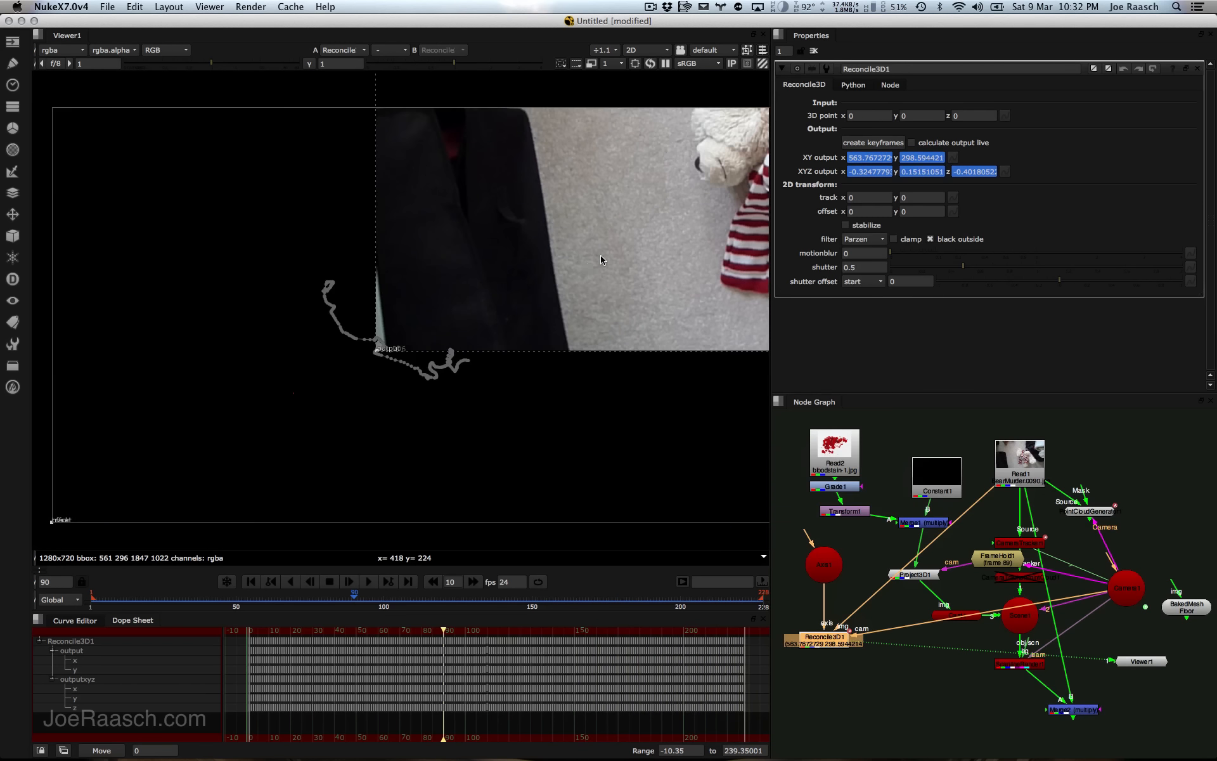
Step: View Read1 and scrub the footage to check Reconcile3D1's output path against the bear's nose
left_click_drag(1020, 456, 1014, 453)
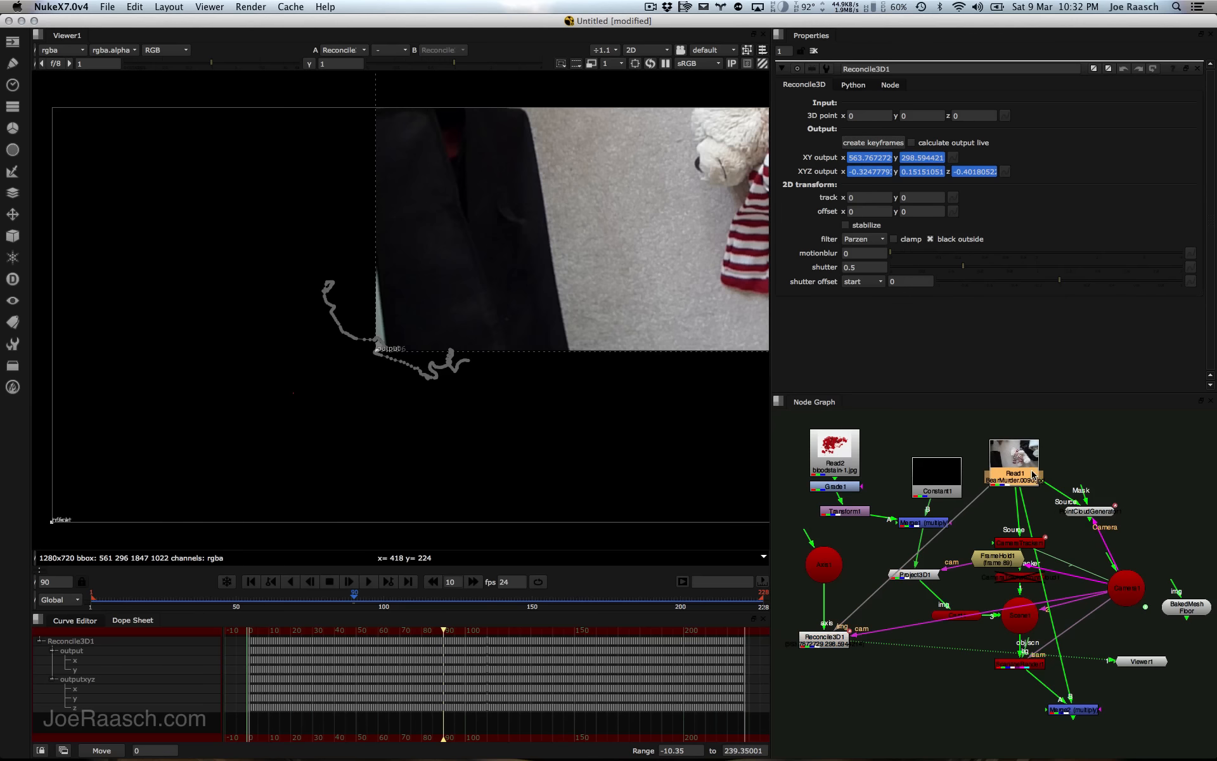
key("1")
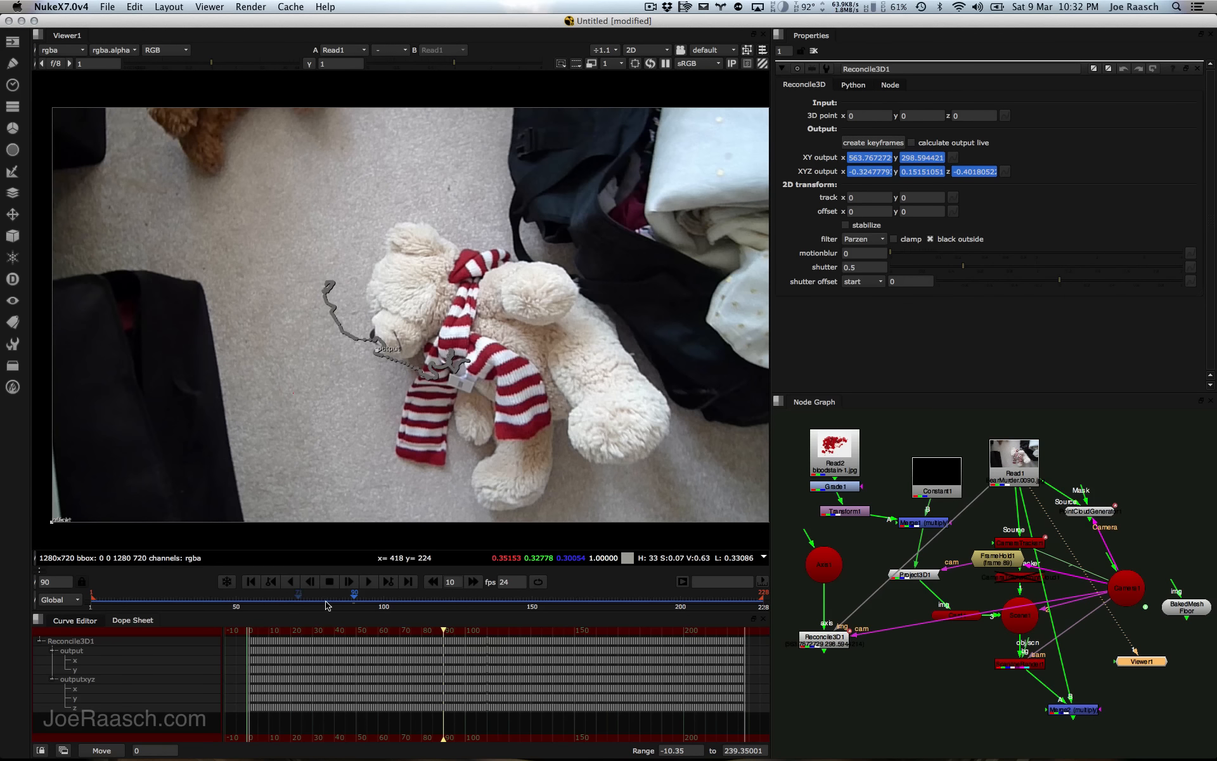
left_click_drag(326, 603, 334, 556)
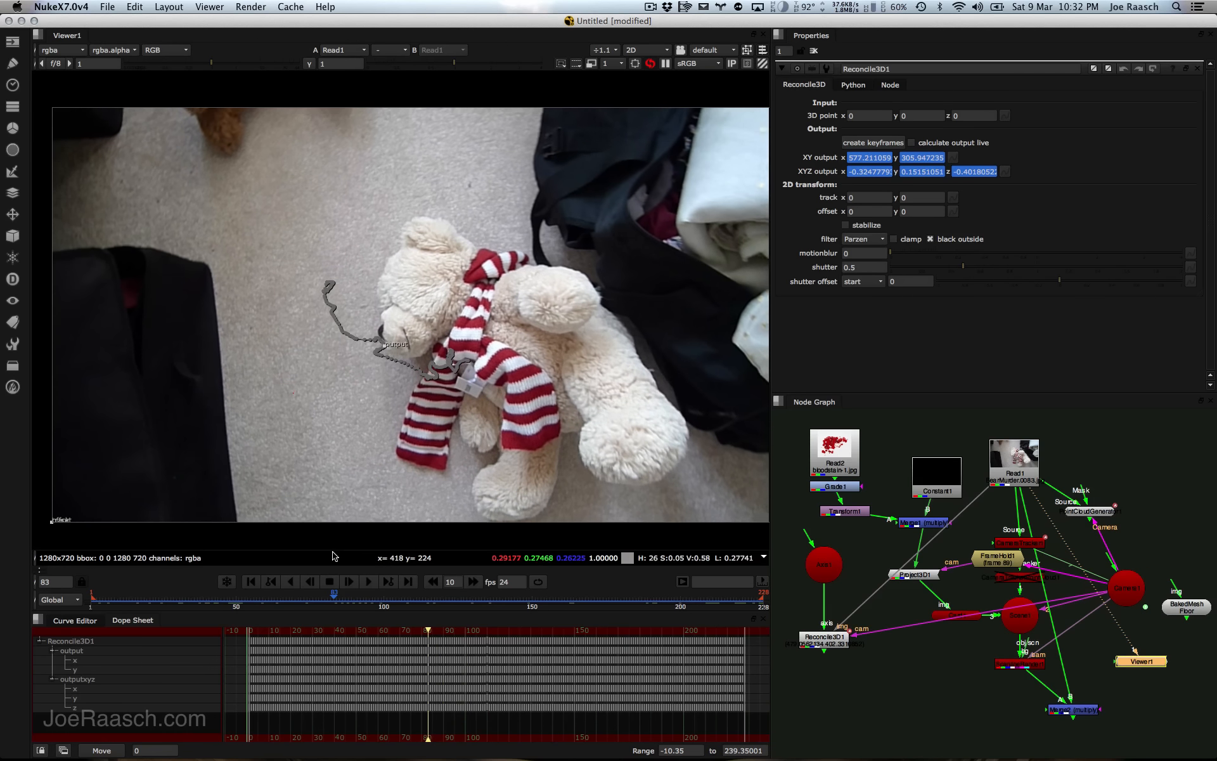
Step: At frame 1, create an axis from the CameraTracker1 track point at the back of the bear's head, below the ear
left_click(249, 582)
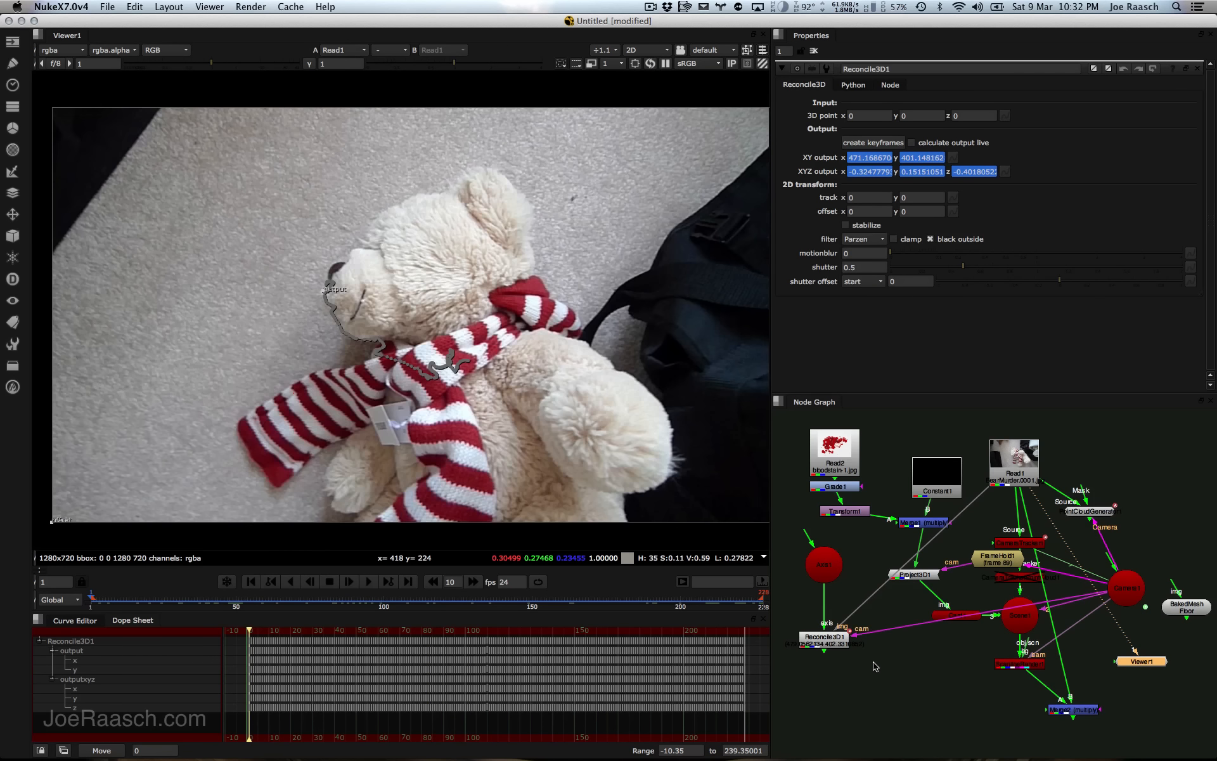
left_click(1022, 544)
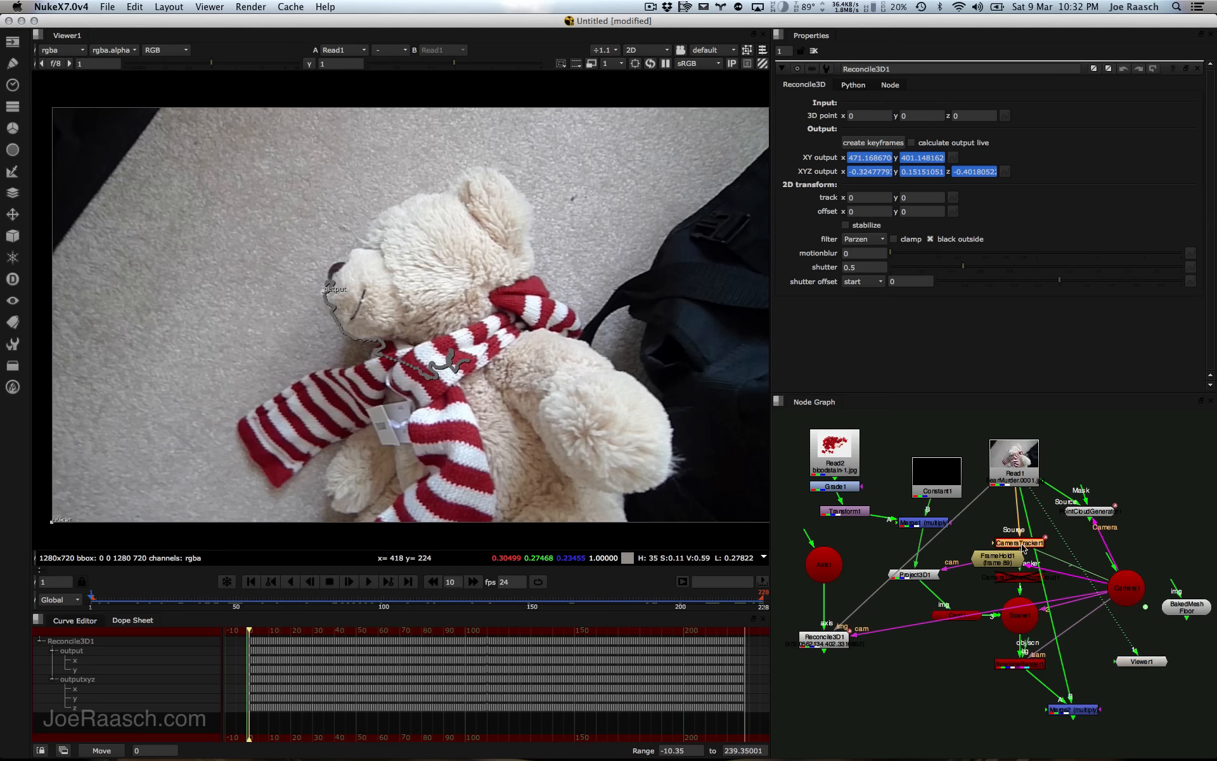
double_click(1021, 544)
key("1")
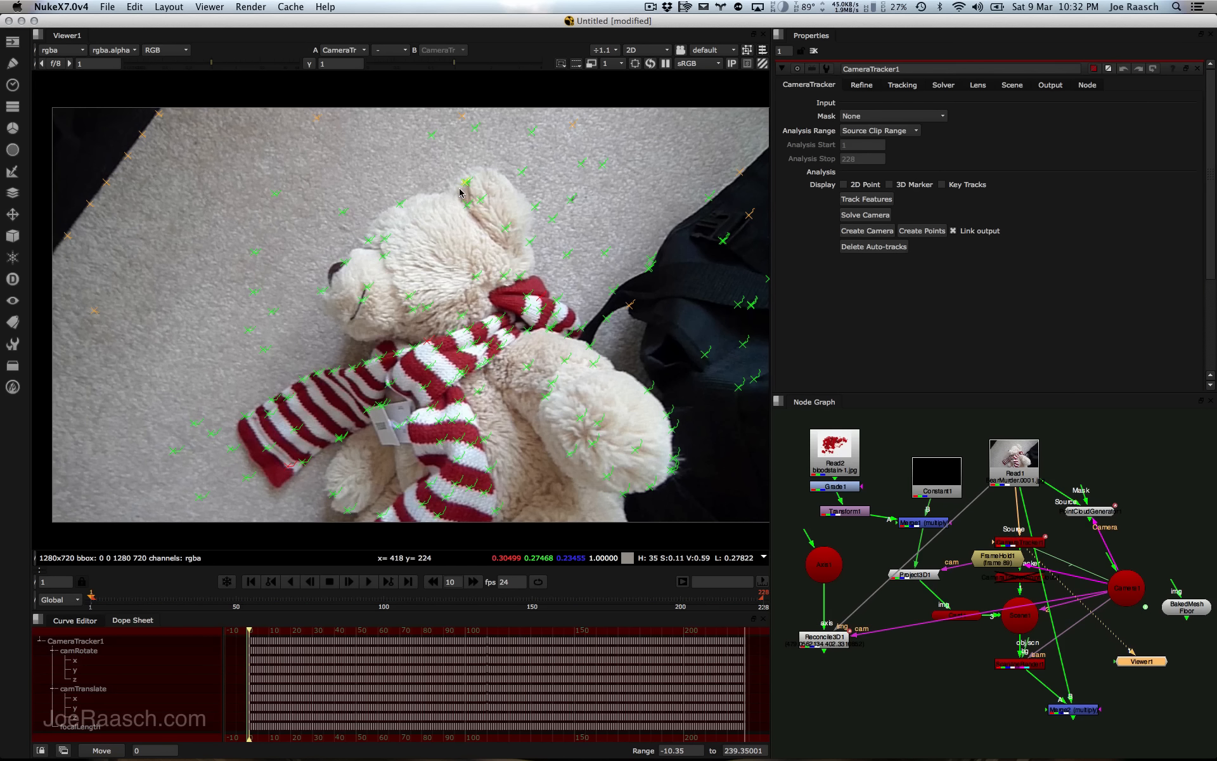
right_click(526, 245)
mouse_move(570, 276)
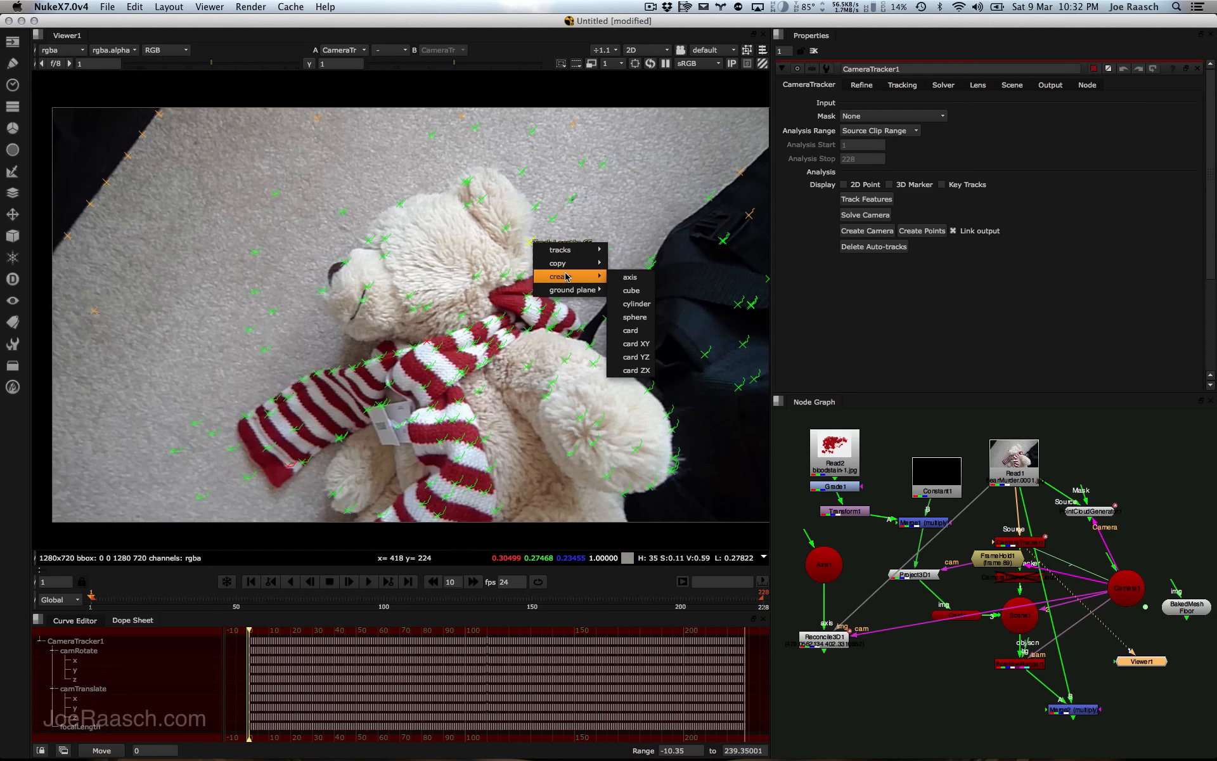
left_click(631, 279)
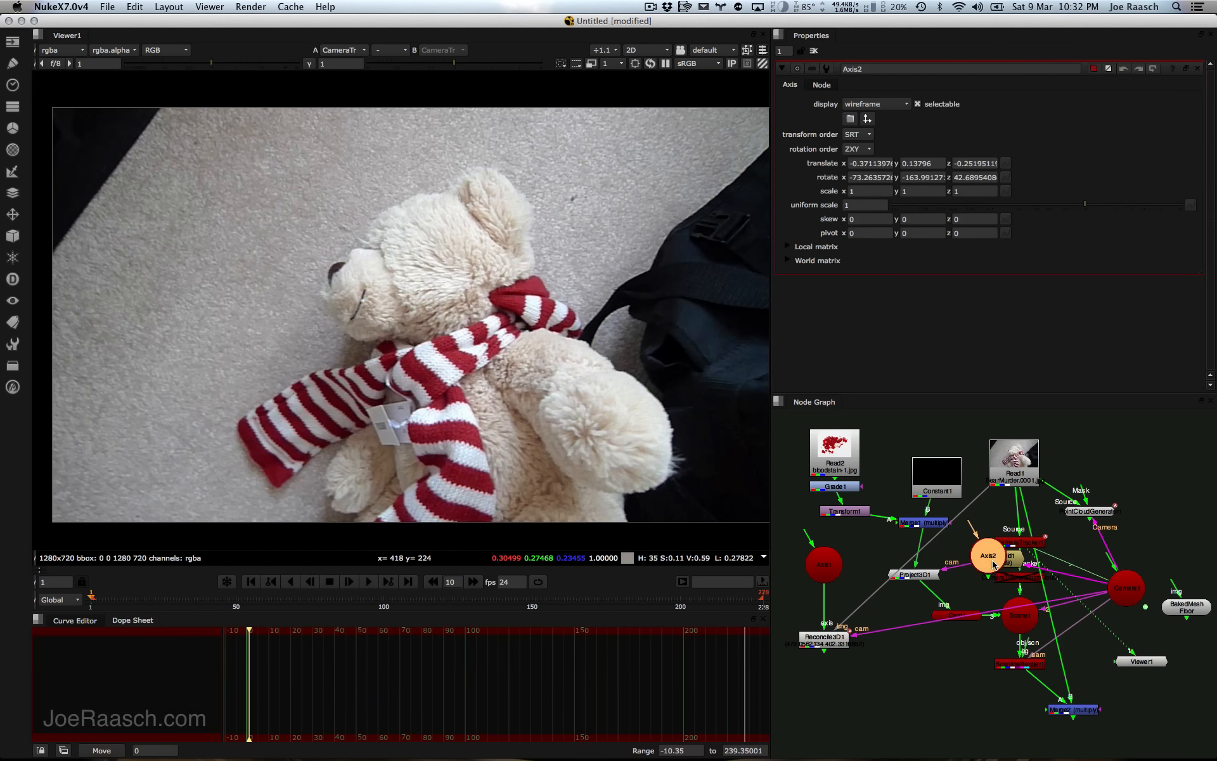
Step: Move Axis2 to free space beside Reconcile3D1 and add a new Reconcile3D node below it
left_click_drag(994, 564, 867, 645)
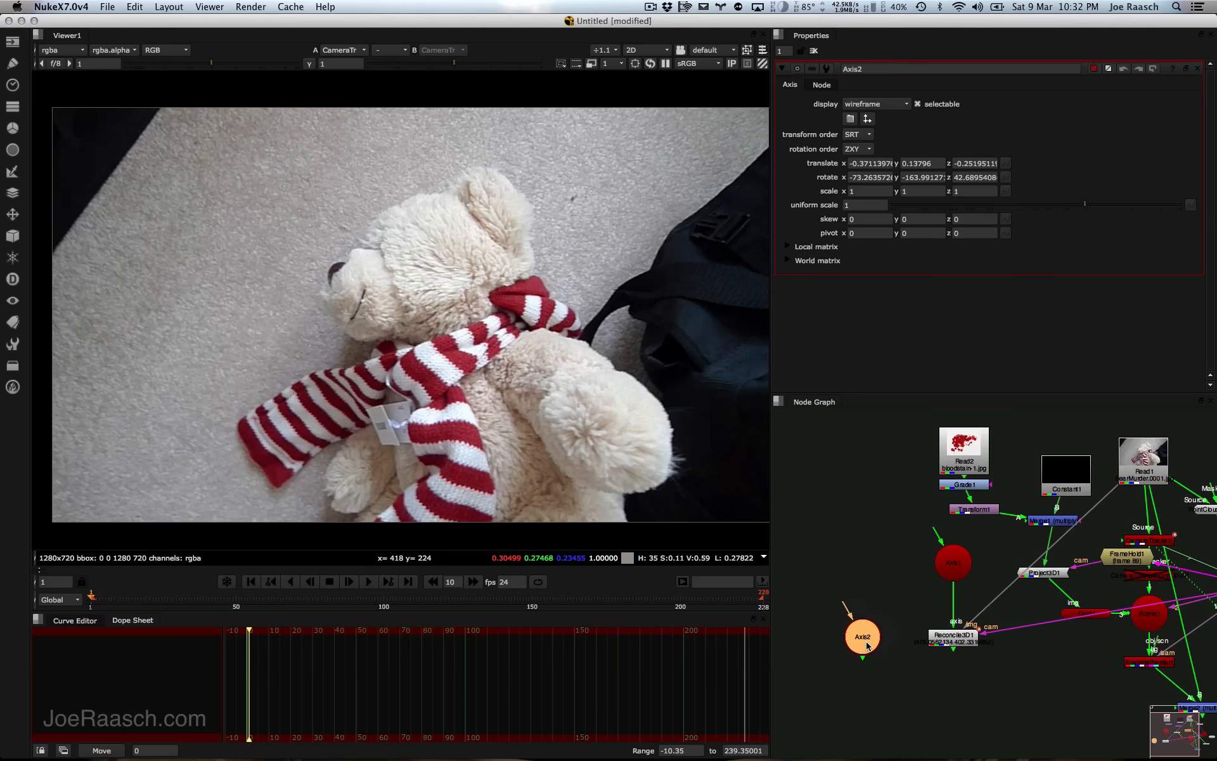
middle_click_drag(916, 635, 842, 583)
scroll(863, 592, "down", 2)
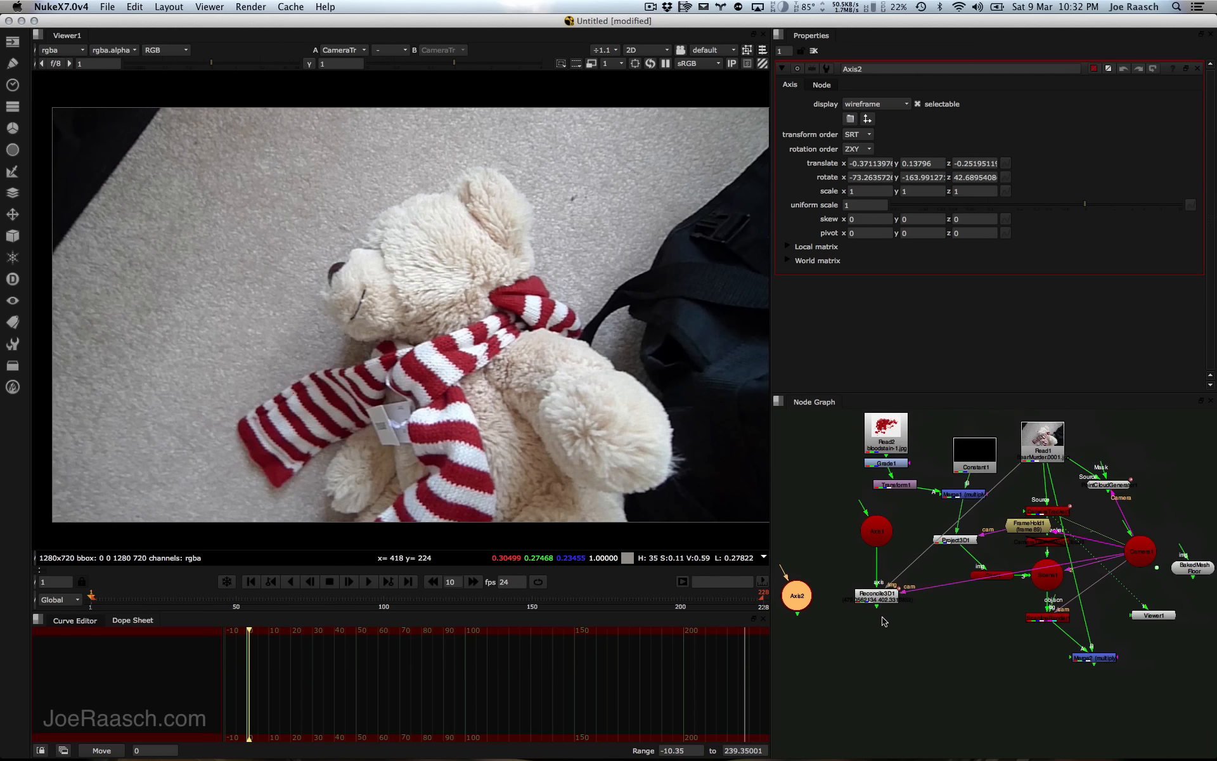
left_click(819, 631)
key("Tab")
type("rec")
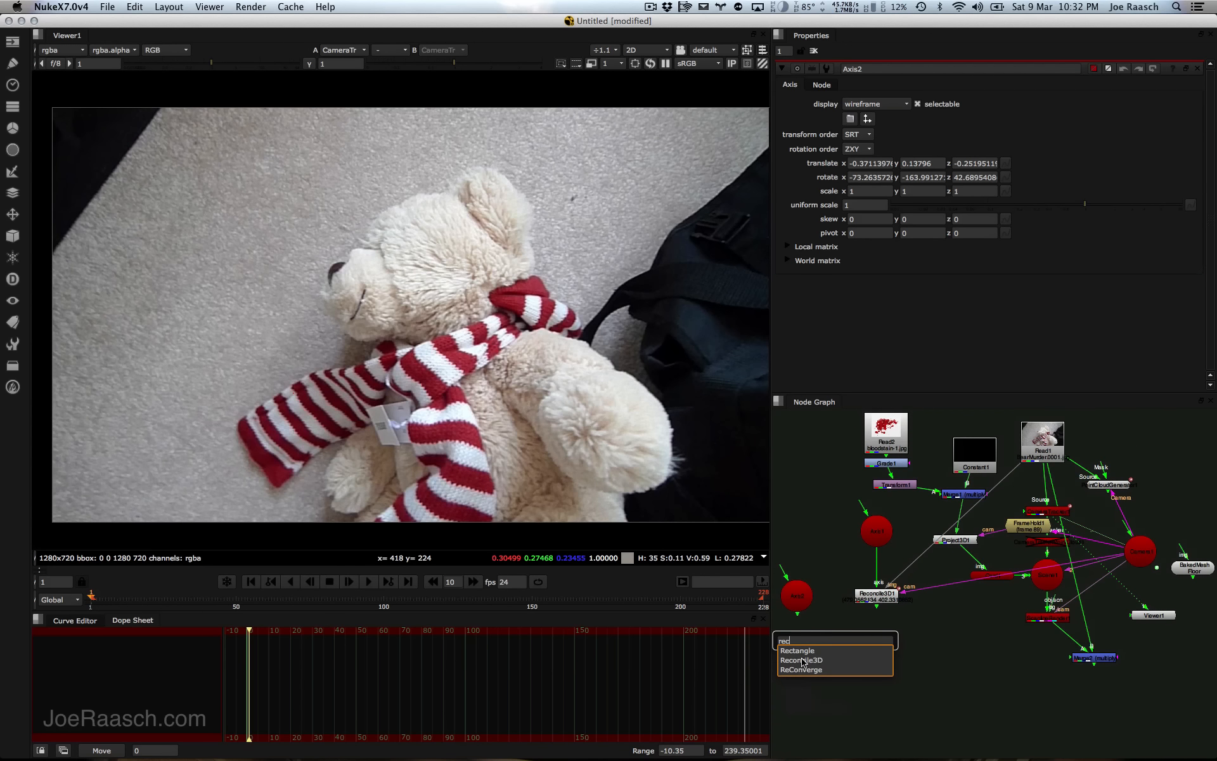
left_click(805, 660)
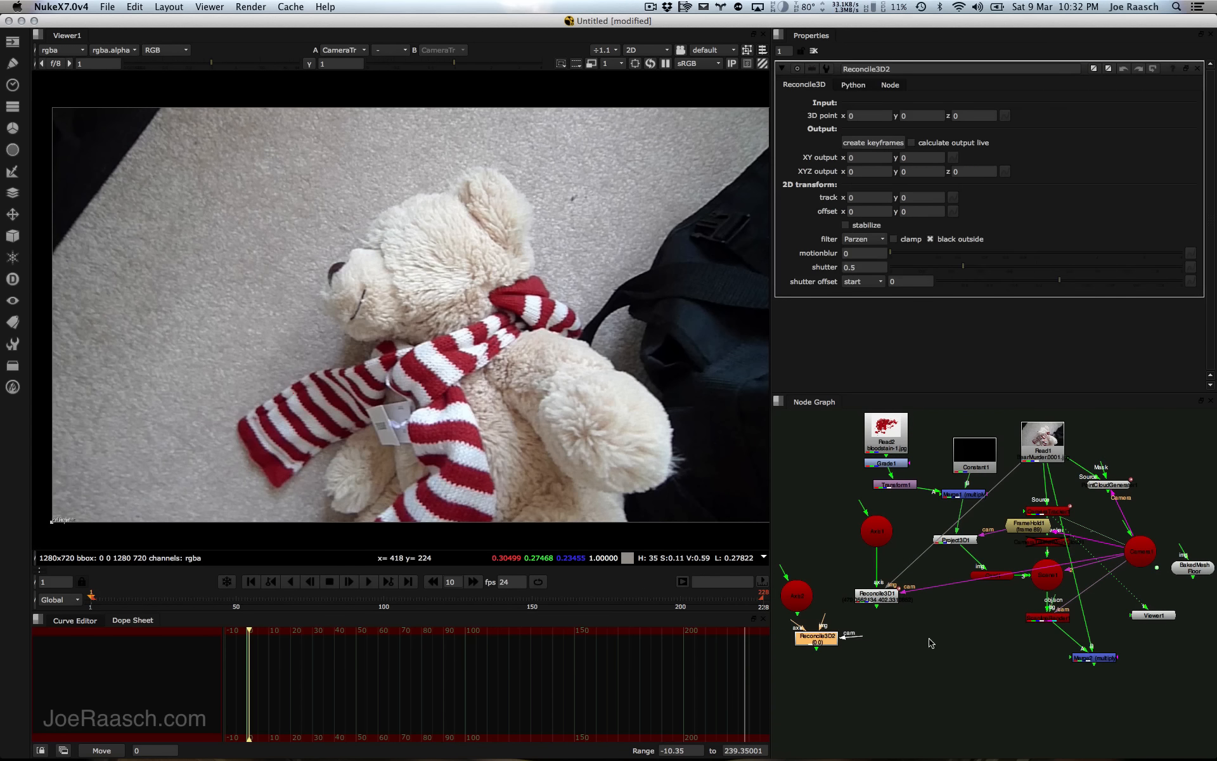
Step: Connect Reconcile3D2's cam input to Camera1, img to Read1 and axis to Axis2
left_click_drag(861, 633, 1131, 556)
left_click_drag(820, 653, 831, 665)
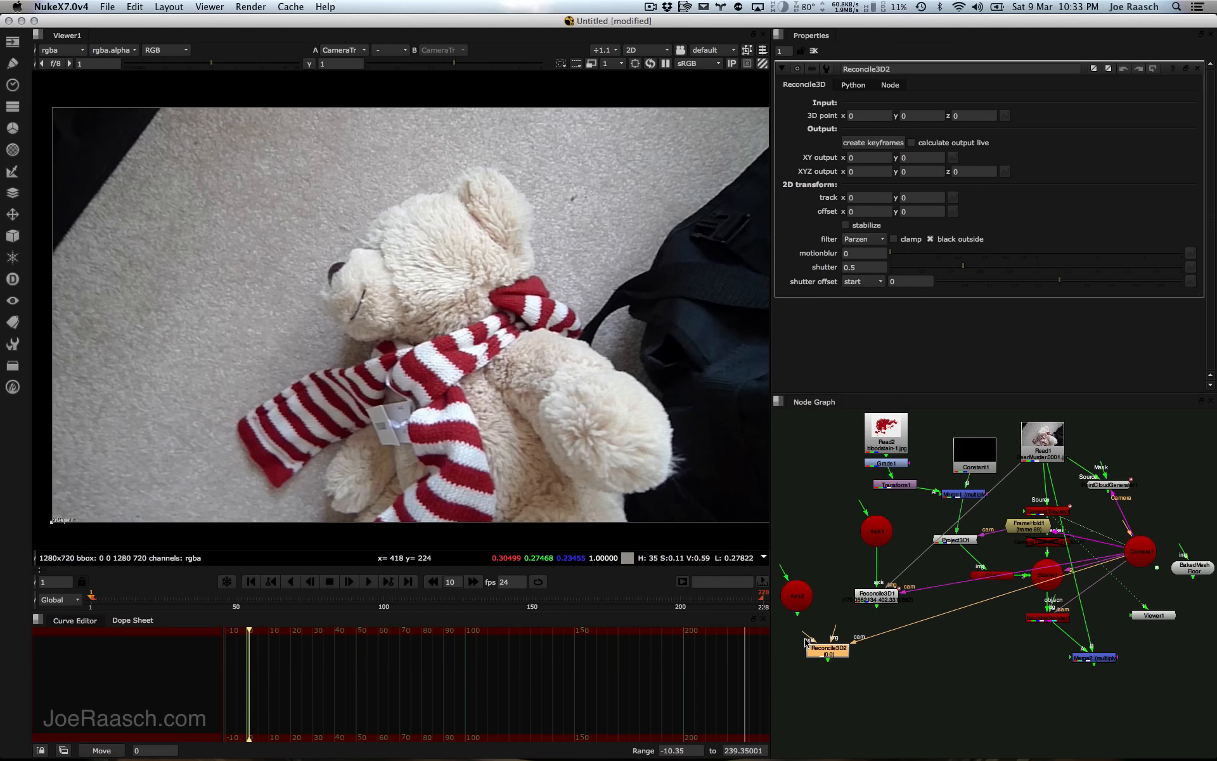
left_click_drag(805, 642, 1037, 442)
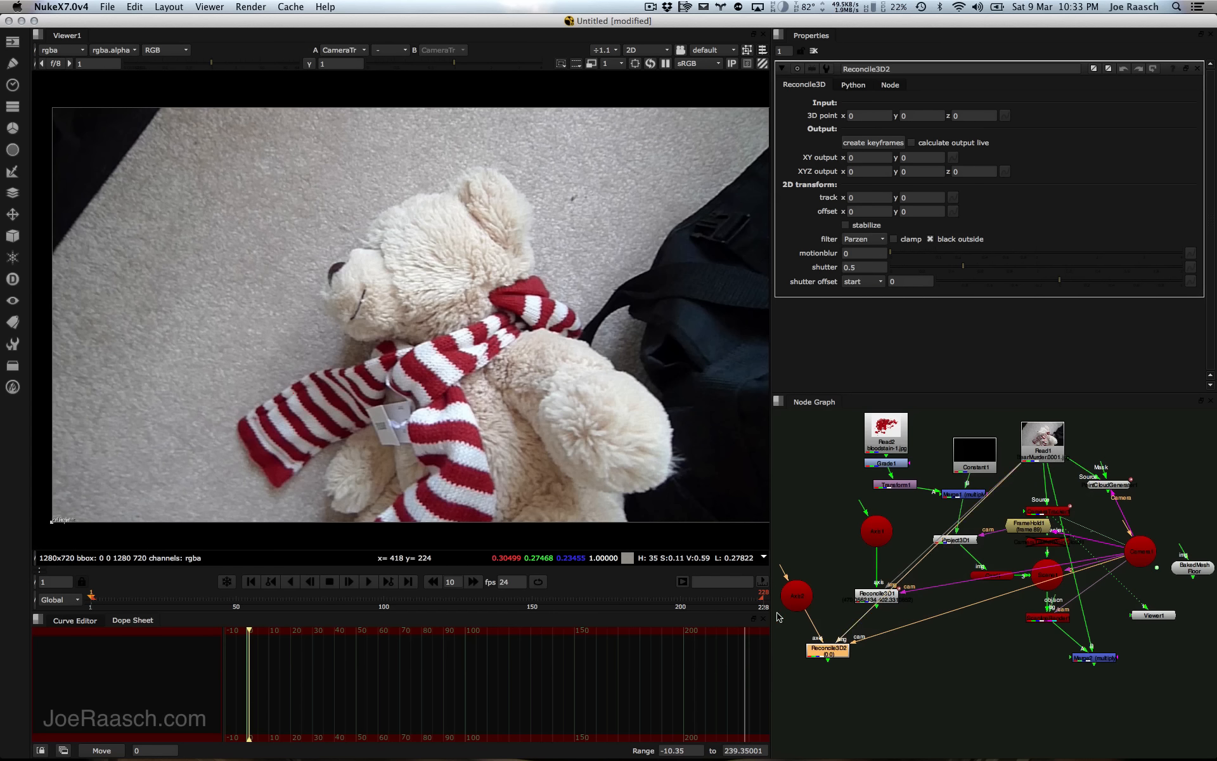
left_click_drag(831, 653, 827, 652)
Step: View Reconcile3D2 and create its output keyframes
key("1")
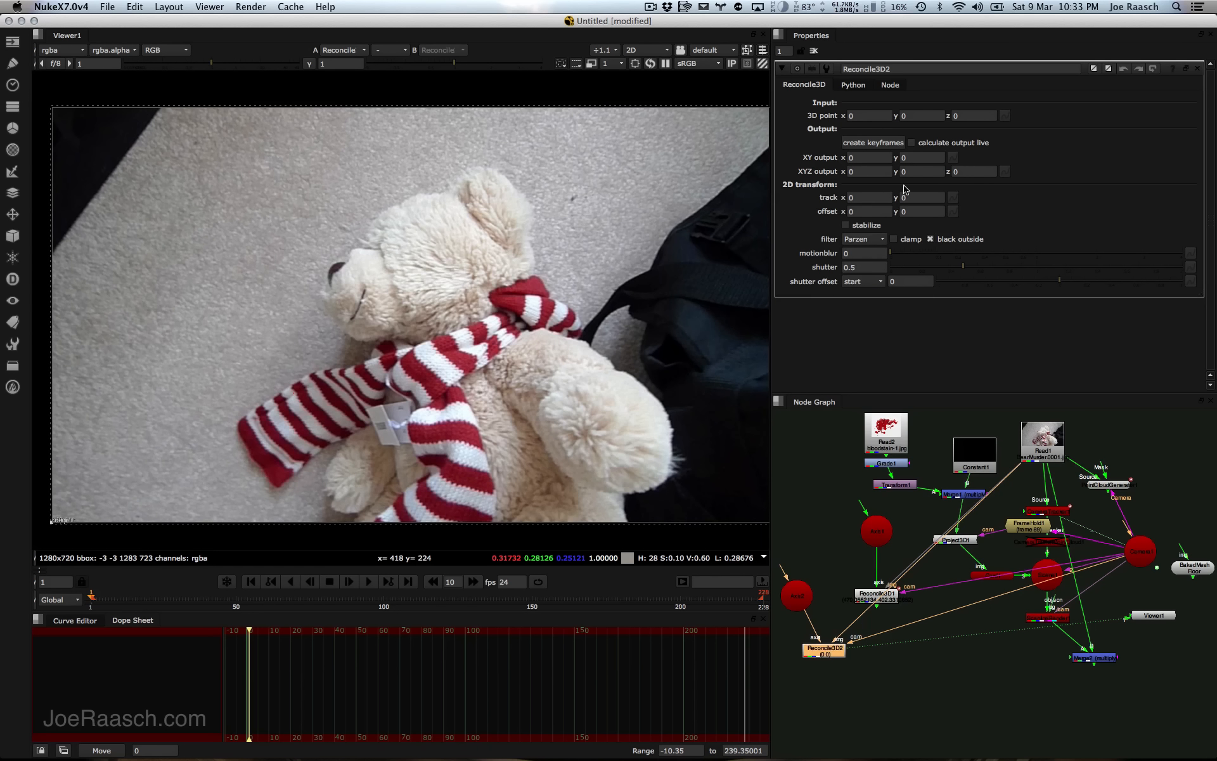
left_click(870, 144)
left_click(861, 172)
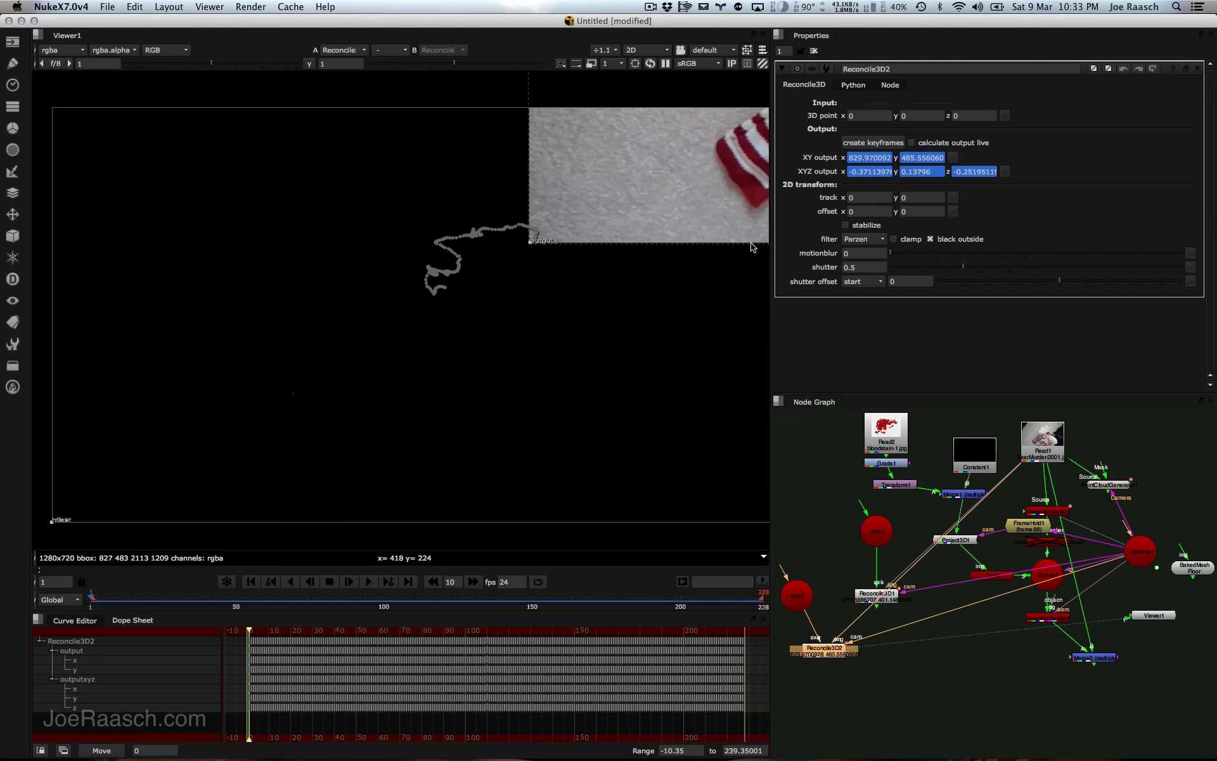
Step: View Read1 and scrub the footage to check Reconcile3D2's output path against the back of the bear's head
left_click(1044, 445)
key("1")
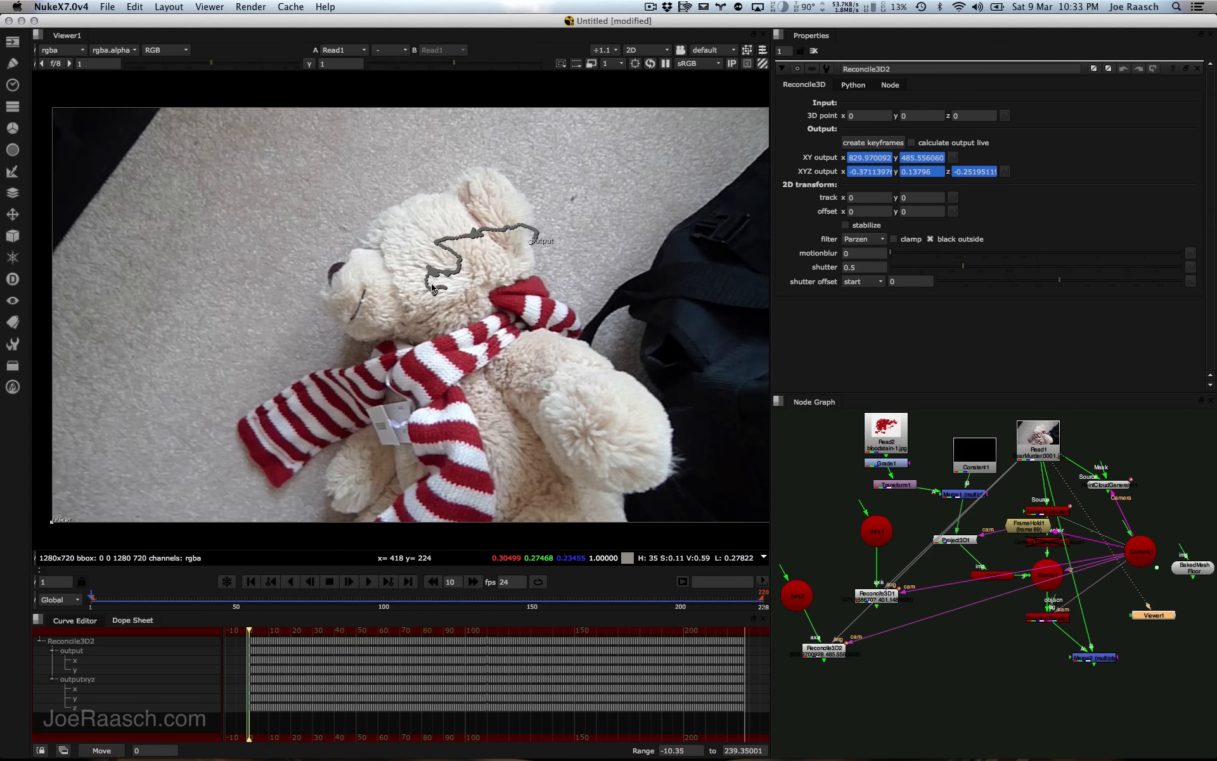
left_click(701, 596)
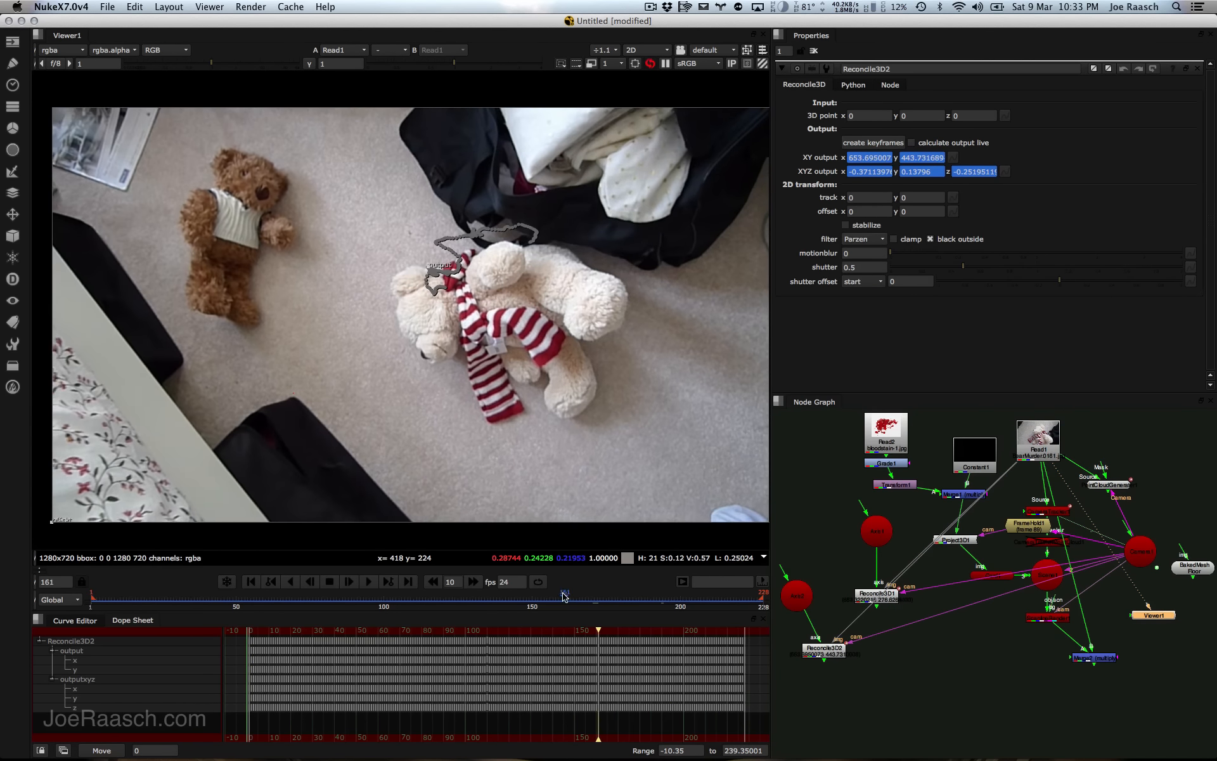
left_click_drag(719, 593, 249, 556)
Step: Add a Tracker node beside Reconcile3D2 and add one track to it
middle_click_drag(892, 681, 920, 618)
key("Tab")
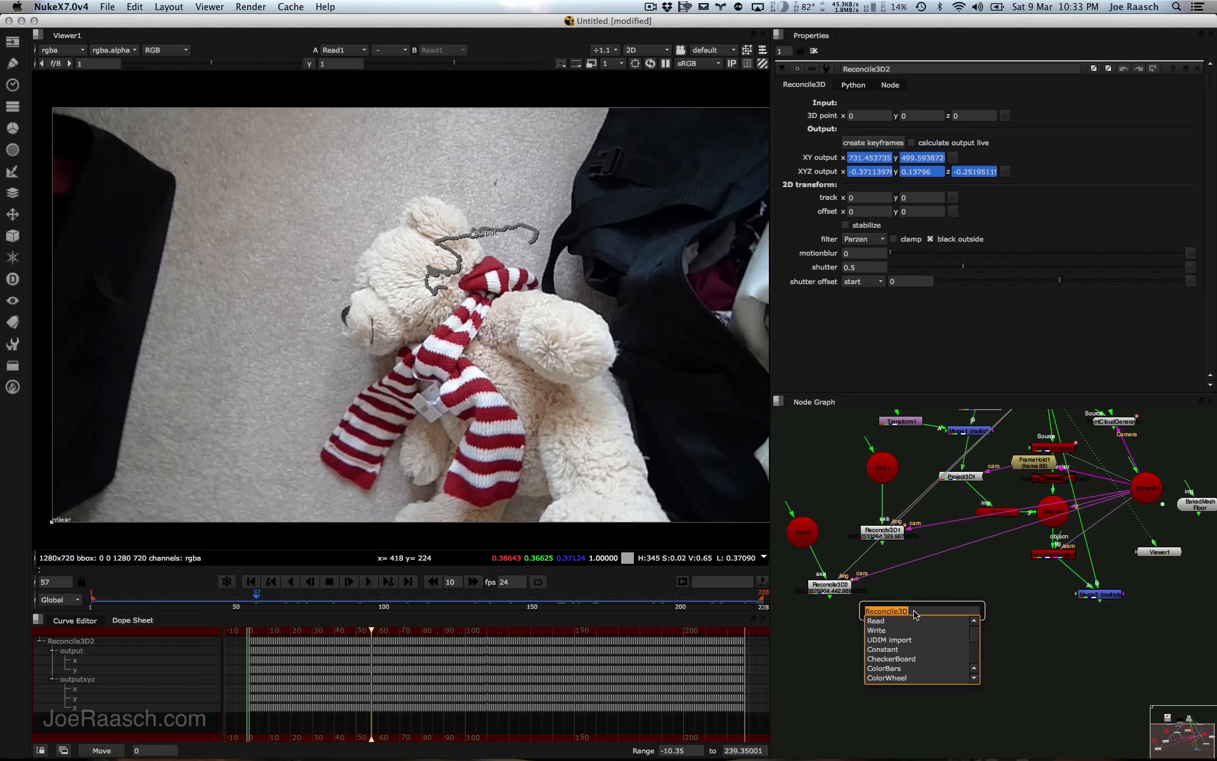
type("trac")
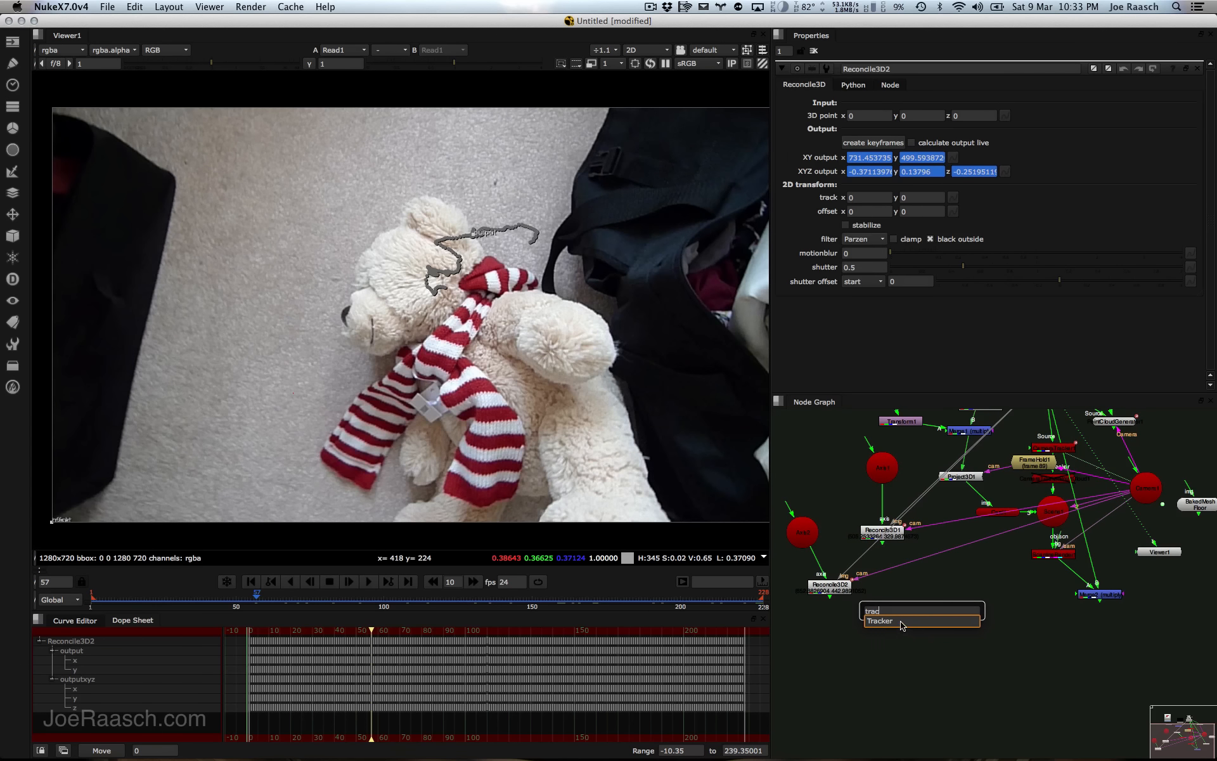
key("Return")
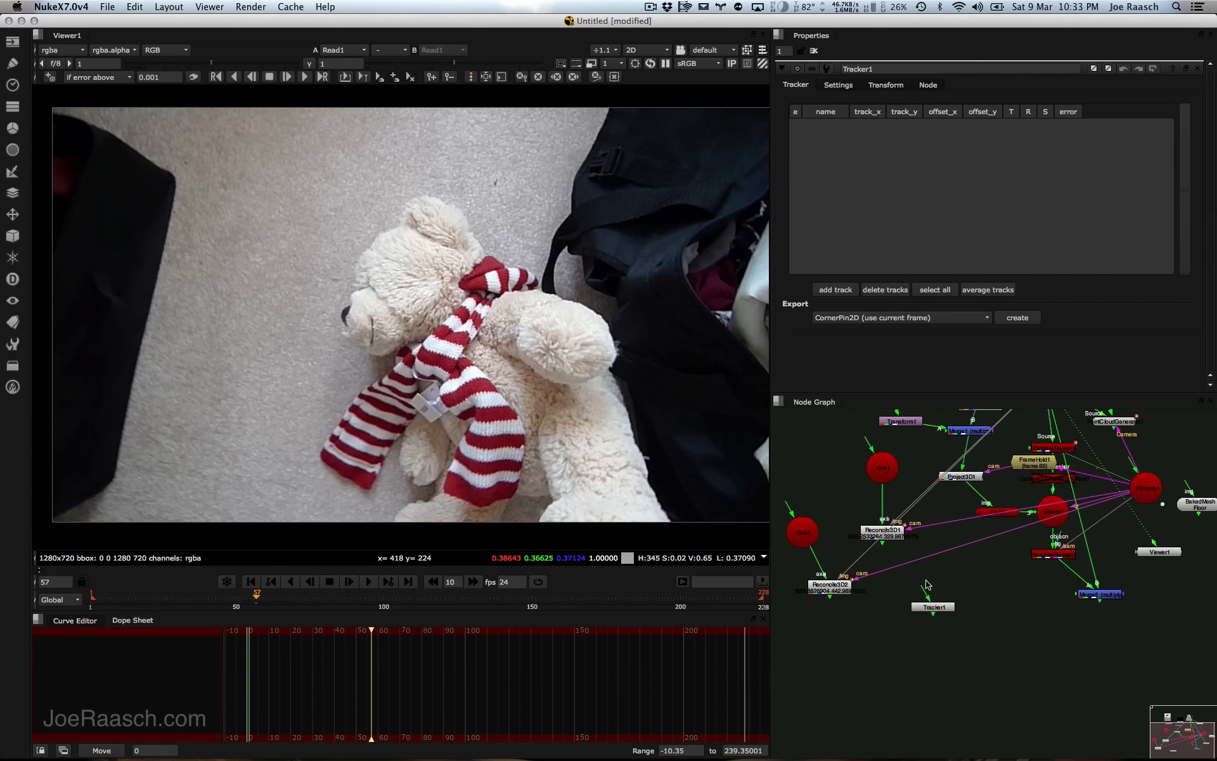
left_click(836, 292)
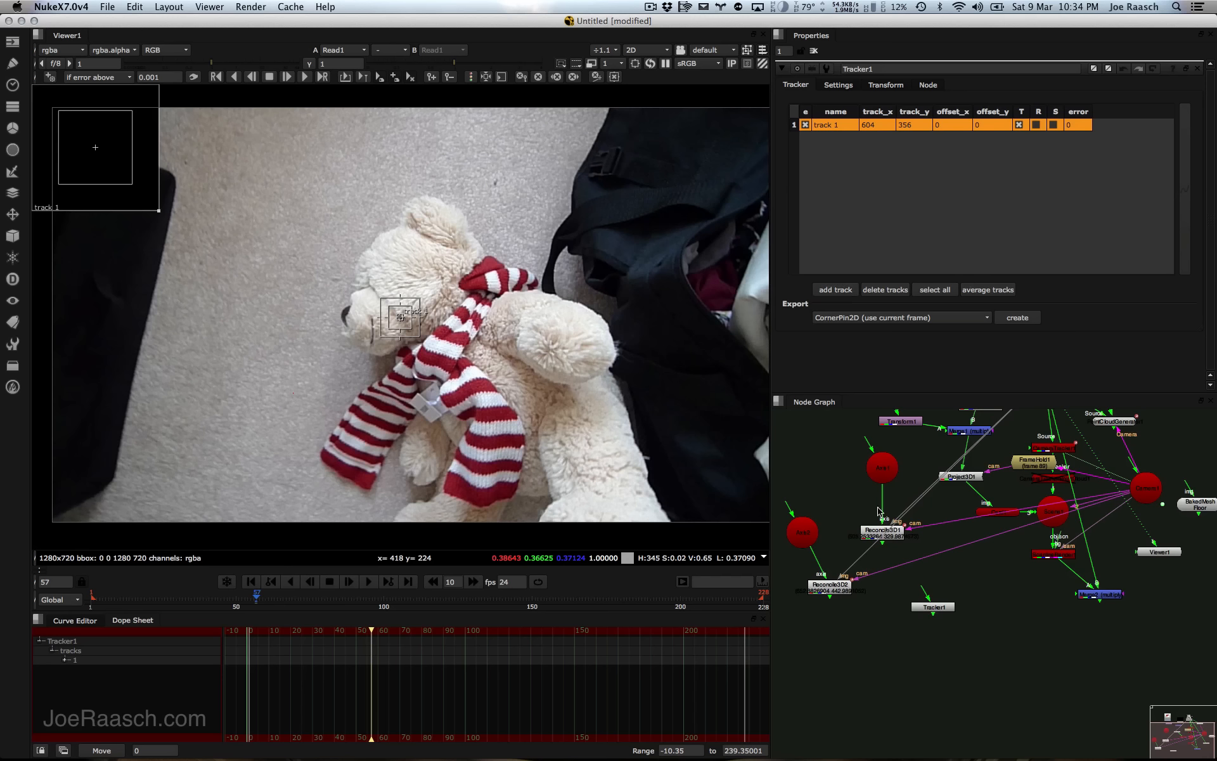
Step: Try to edit track 1's track_x value in Tracker1, and delete the Tracker1 node
double_click(898, 541)
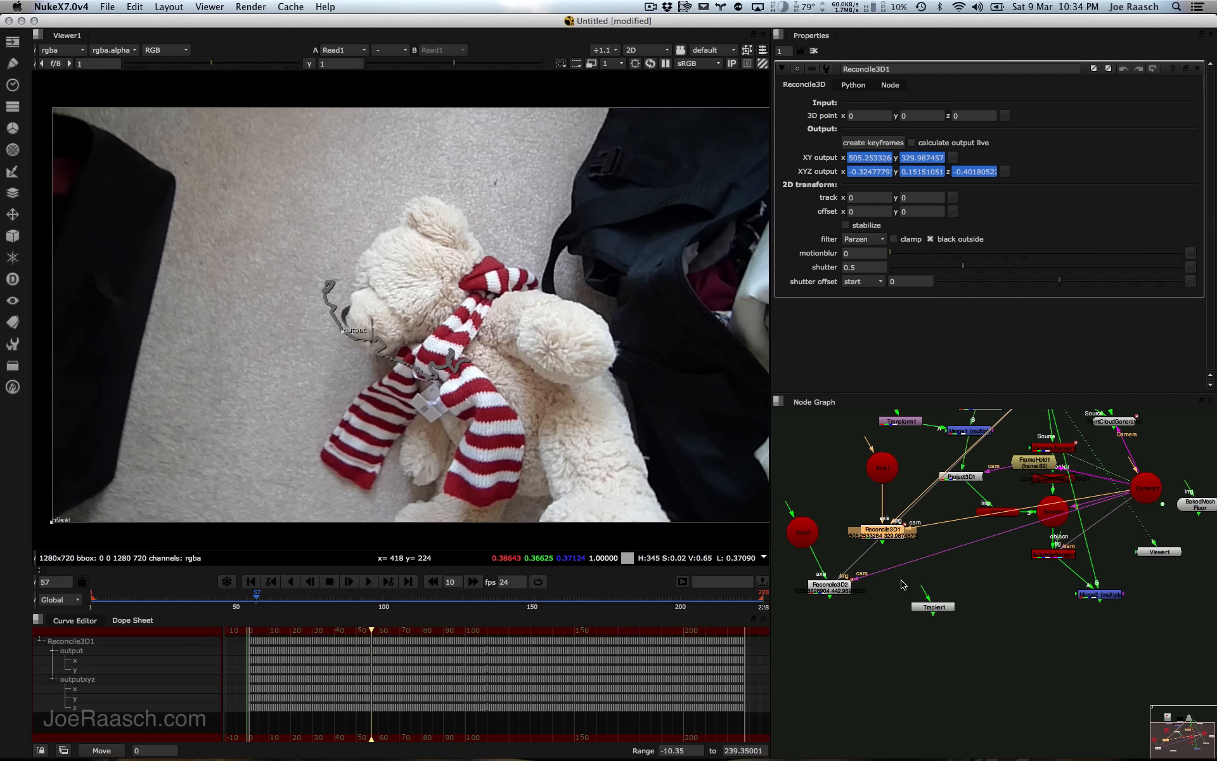
double_click(944, 608)
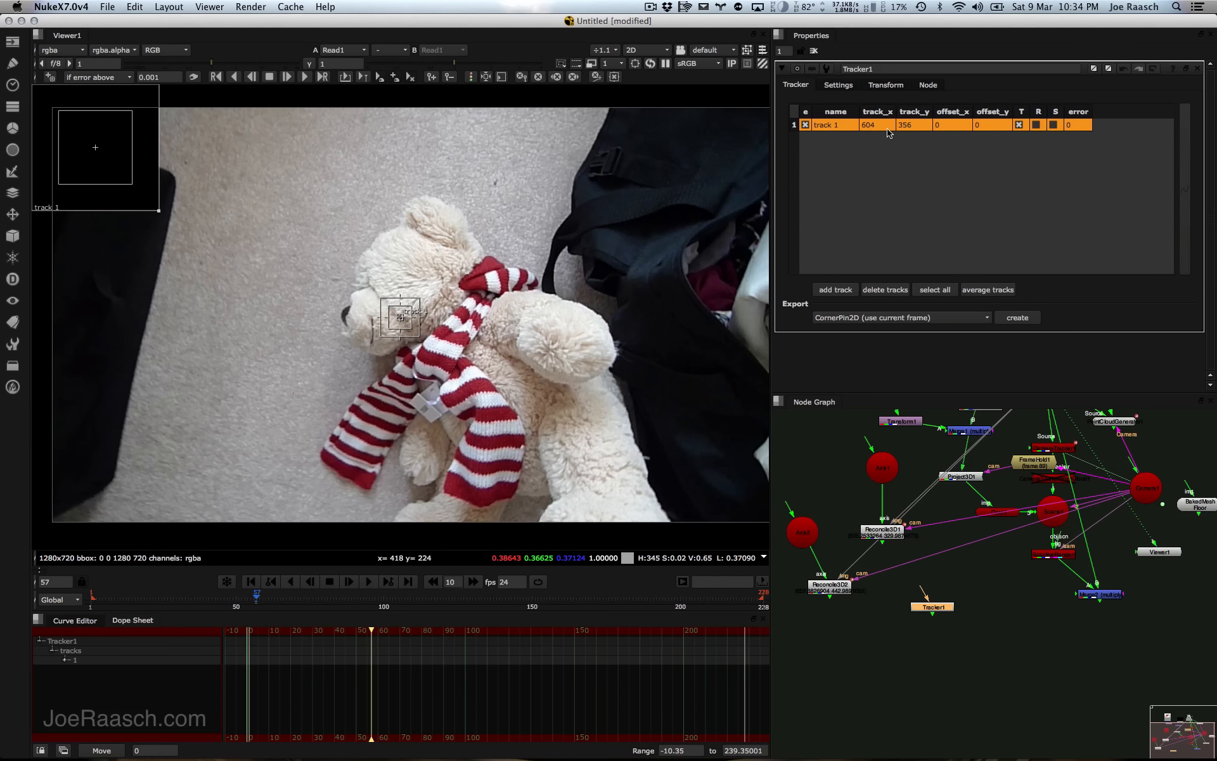
left_click(956, 128)
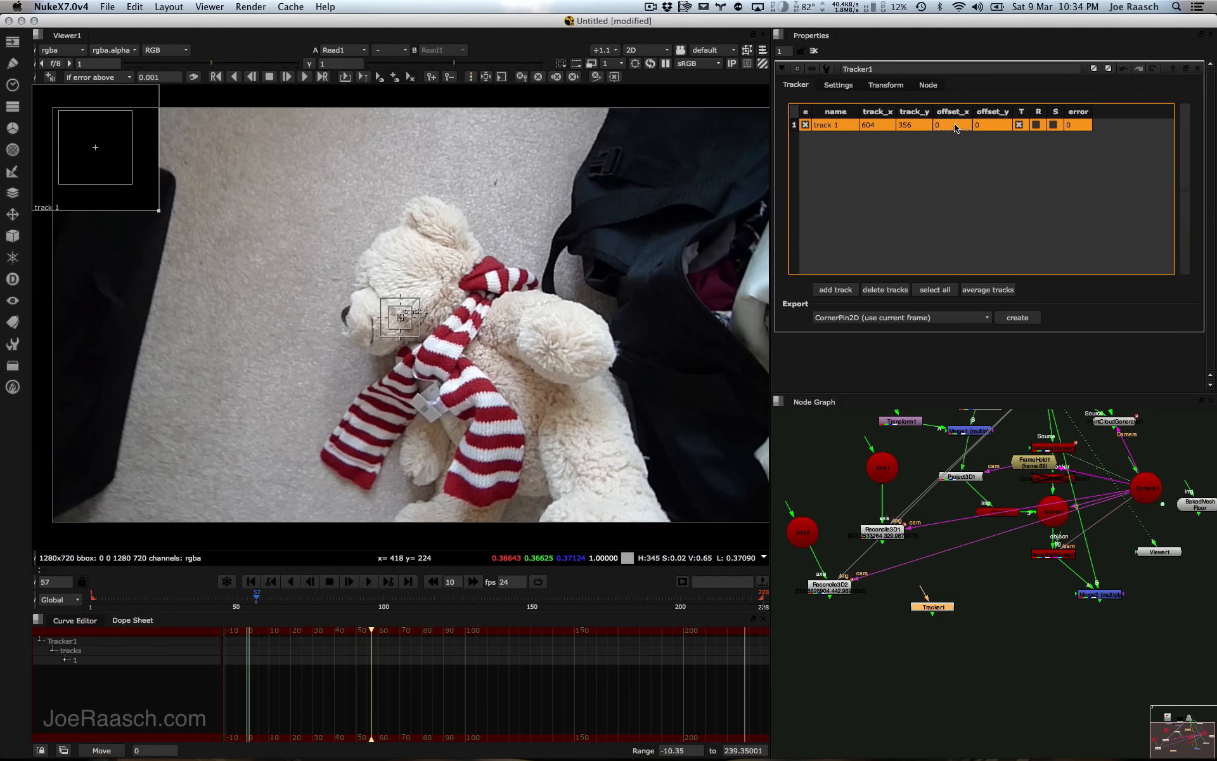
double_click(873, 126)
left_click_drag(879, 128, 844, 131)
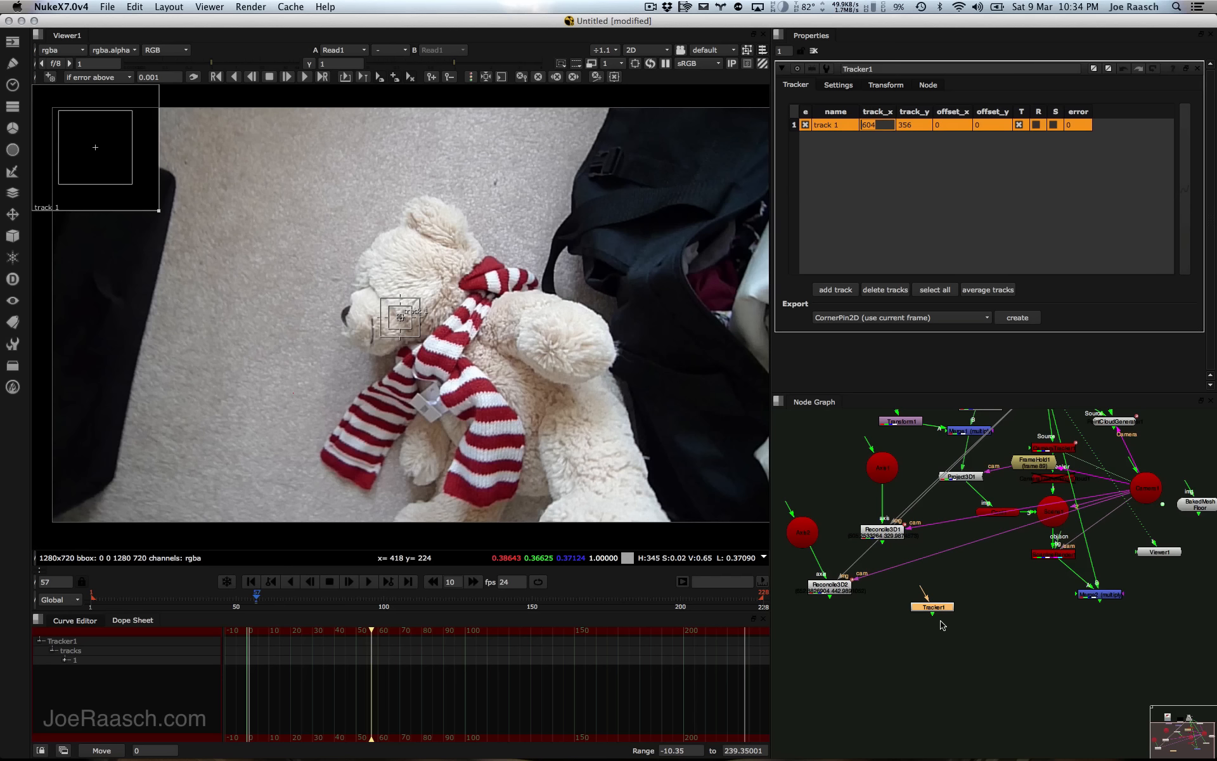
left_click_drag(929, 609, 935, 605)
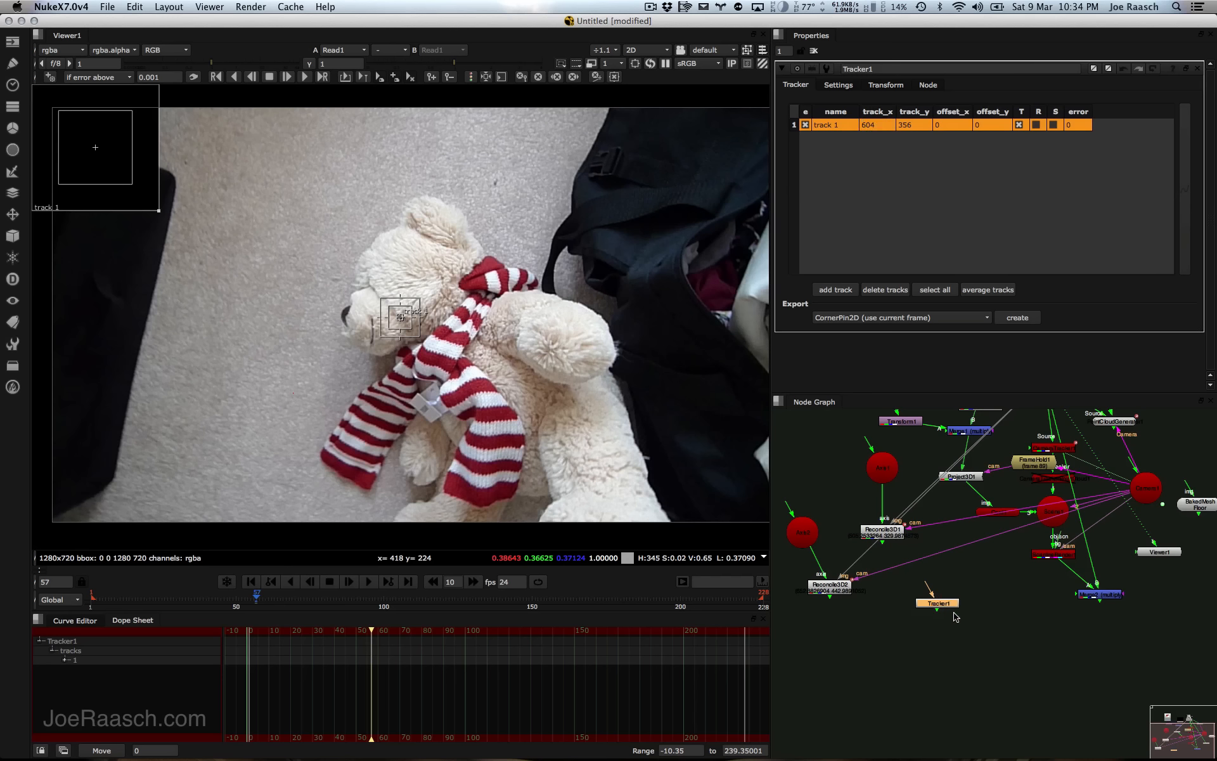
key("Delete")
Step: Create an old-style tracker node by running the TCL command Tracker3
key("x")
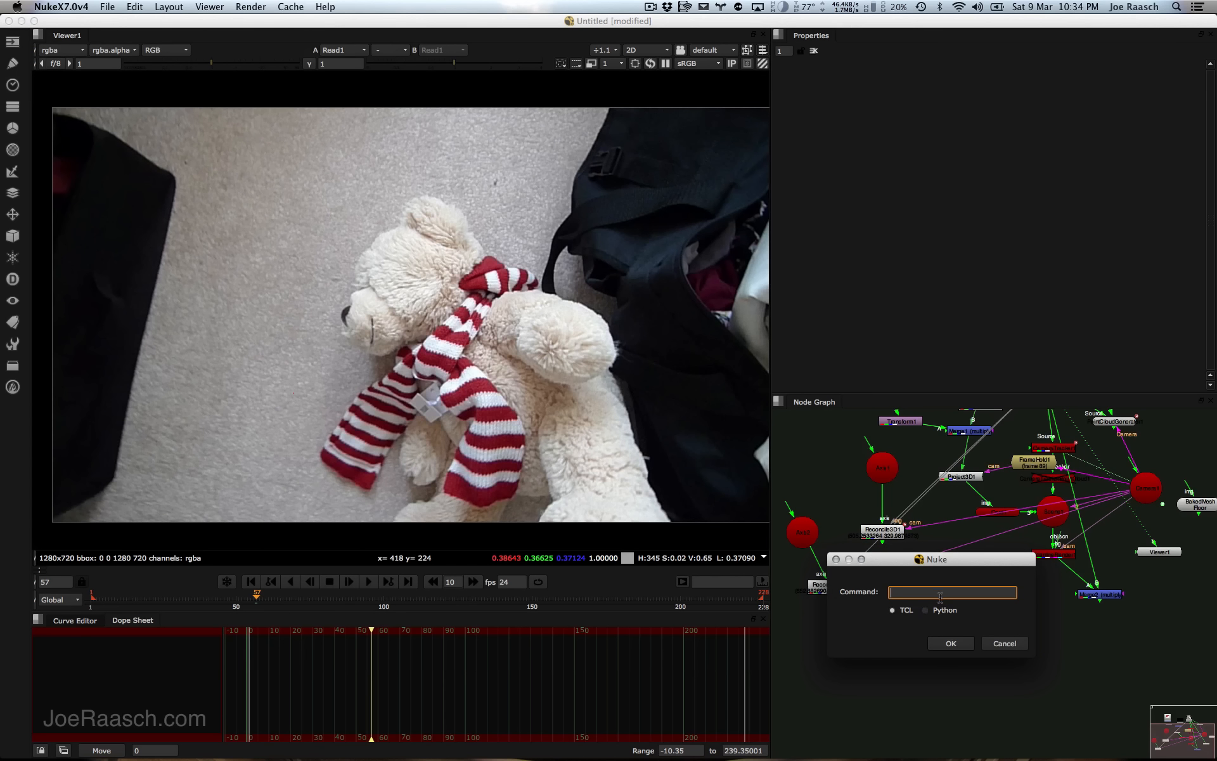
type("Tracker3")
key("Return")
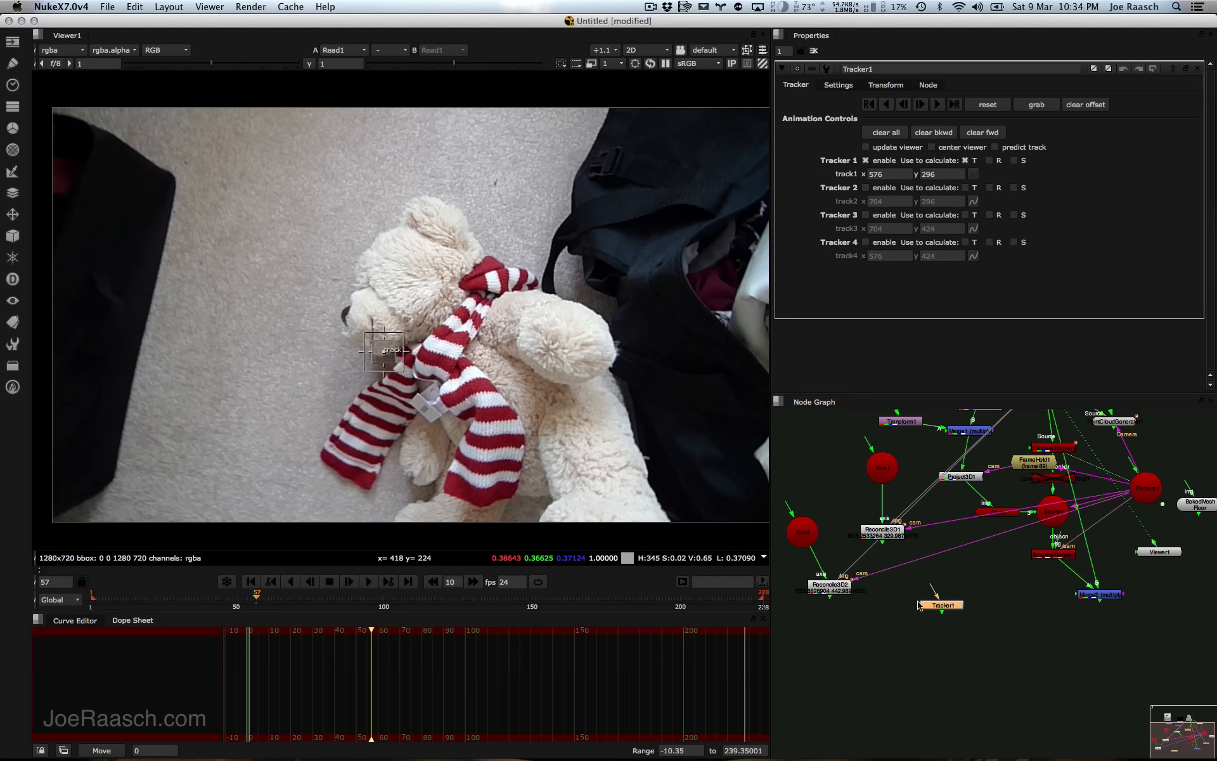
Step: Copy the XY output animation of Reconcile3D1 to track1 in Tracker1 and close the Reconcile3D1 properties
double_click(877, 526)
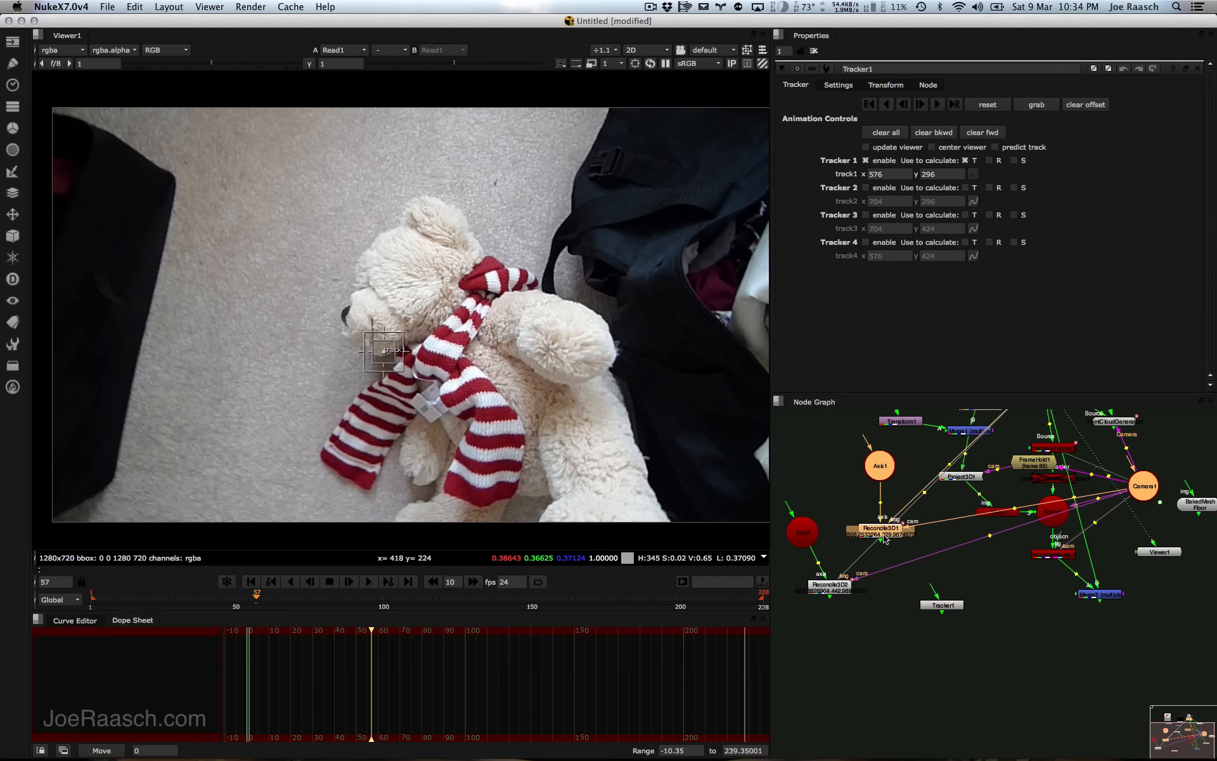
left_click(943, 606)
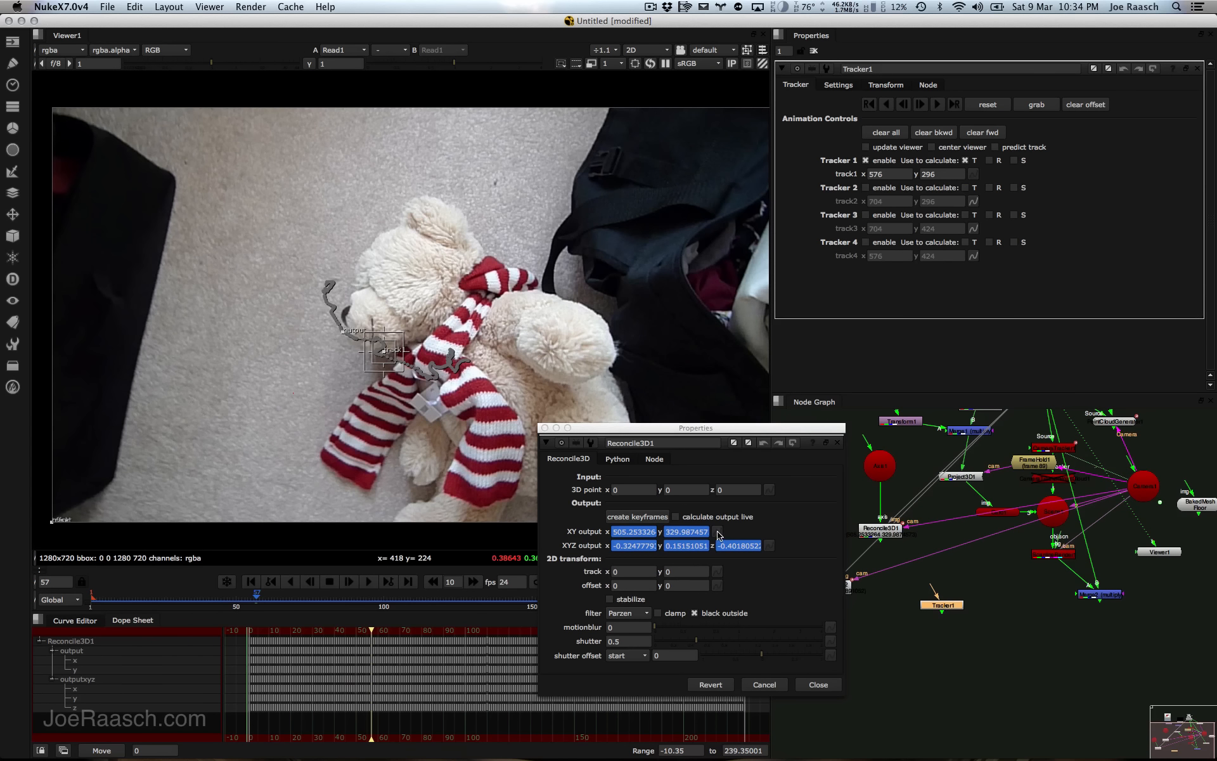
left_click_drag(719, 534, 983, 175, "ctrl")
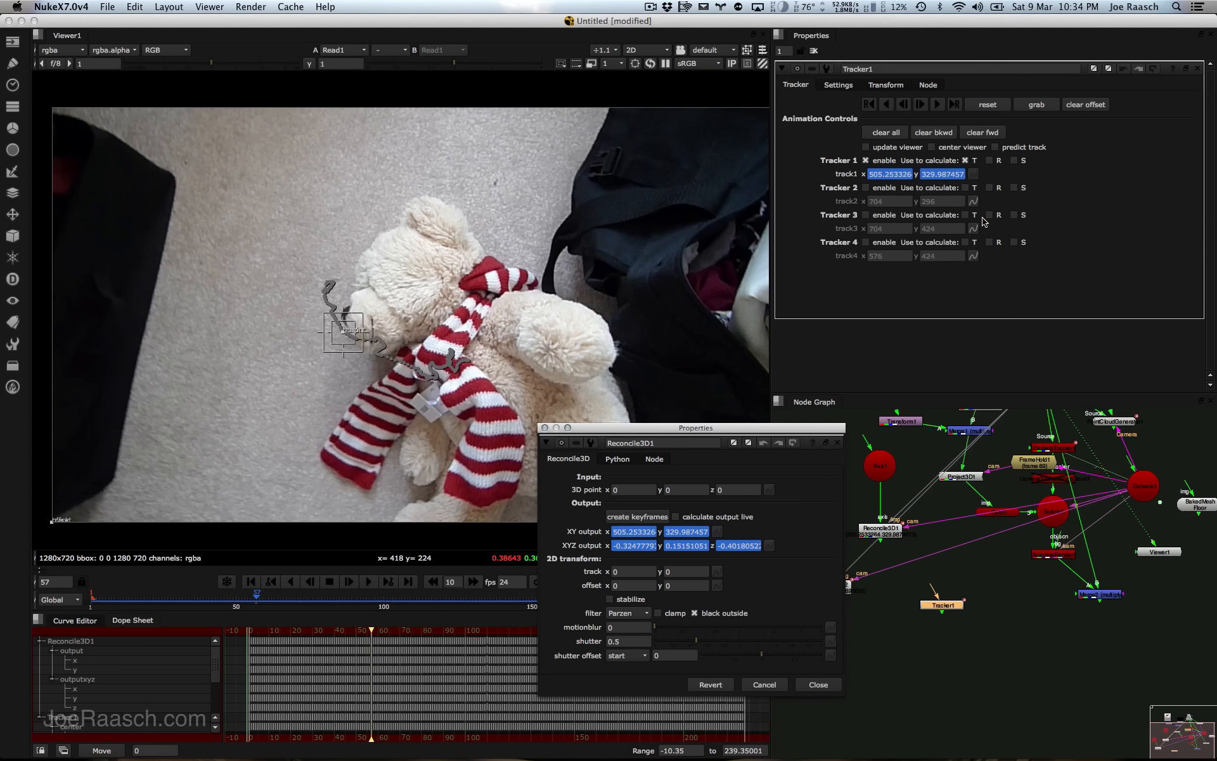
left_click(545, 428)
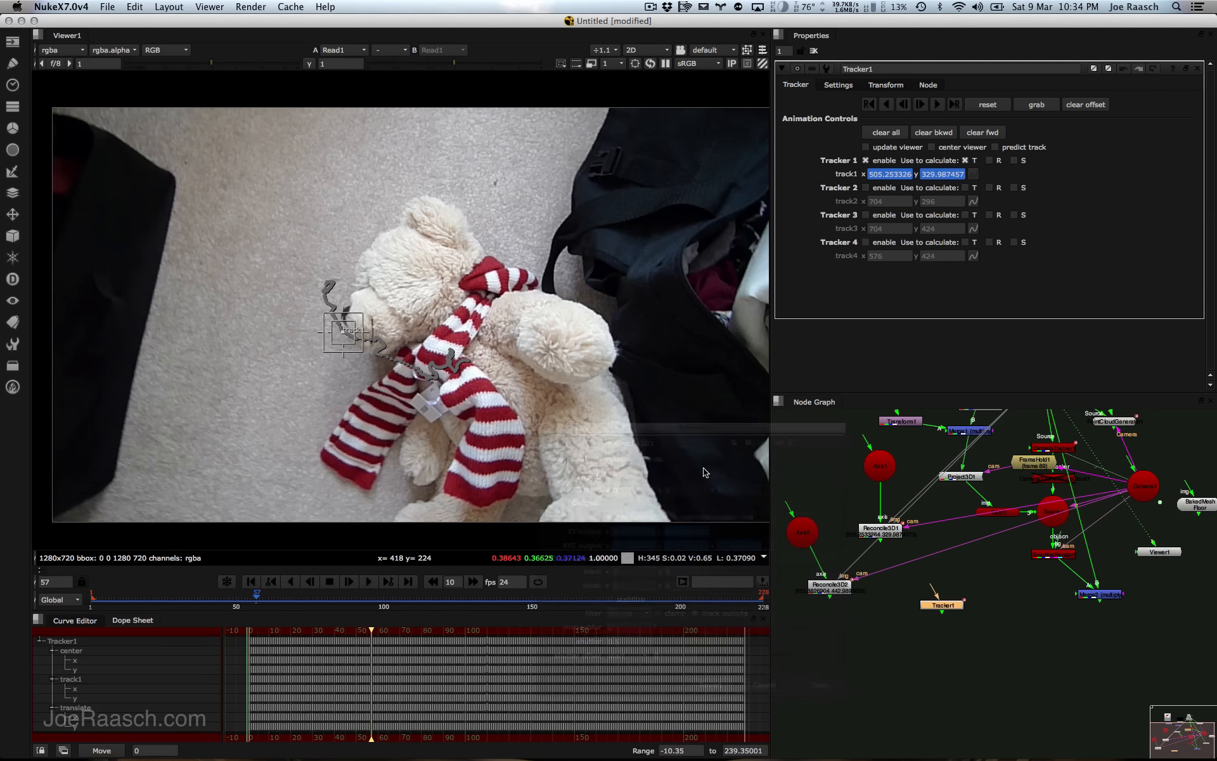
Step: Enable Tracker 2 in Tracker1 for translation and copy Reconcile3D2's XY output animation to track2
left_click(865, 188)
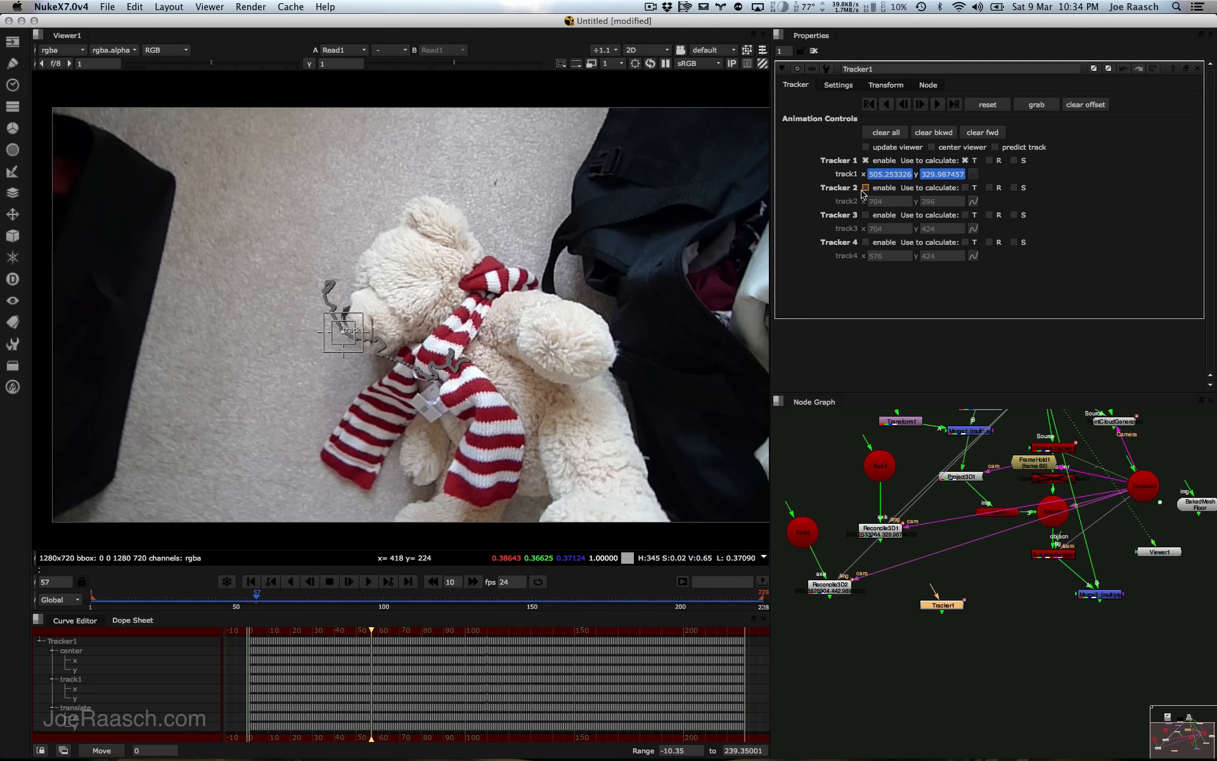
double_click(837, 596, "super")
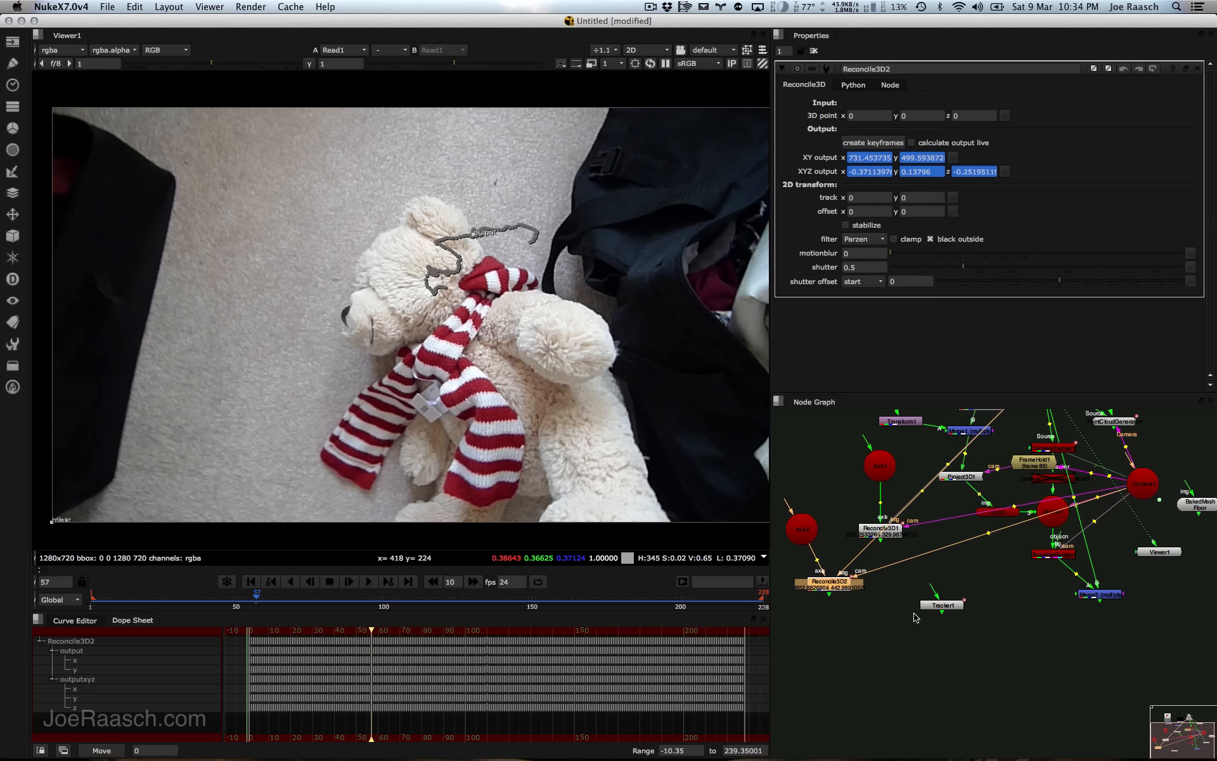
double_click(829, 591, "super")
double_click(939, 604)
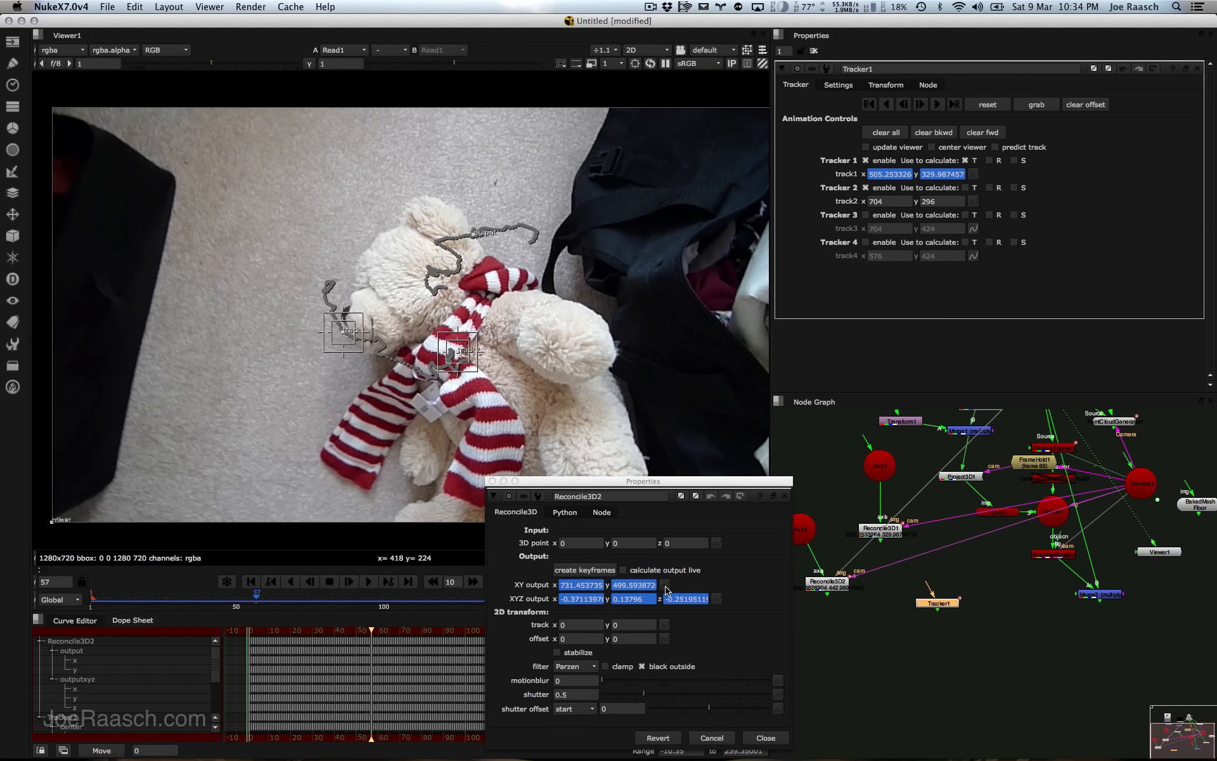
left_click_drag(666, 587, 970, 251, "super")
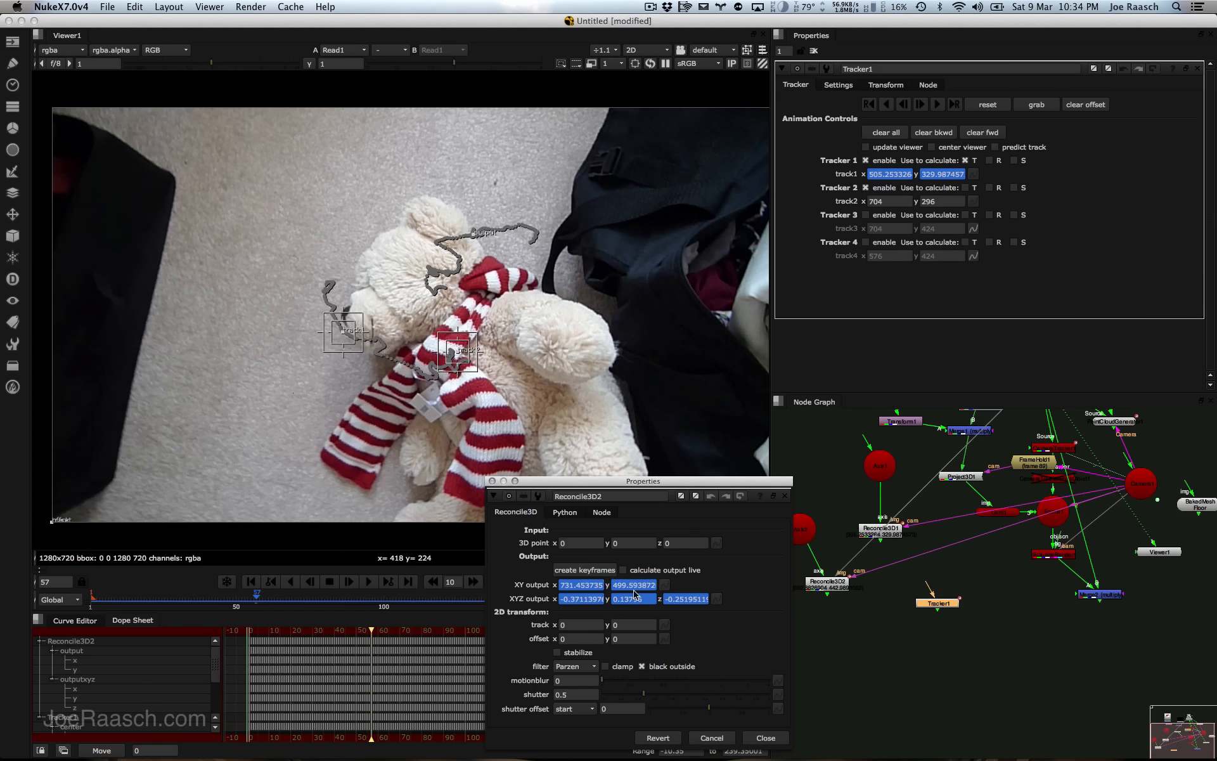
left_click(965, 188)
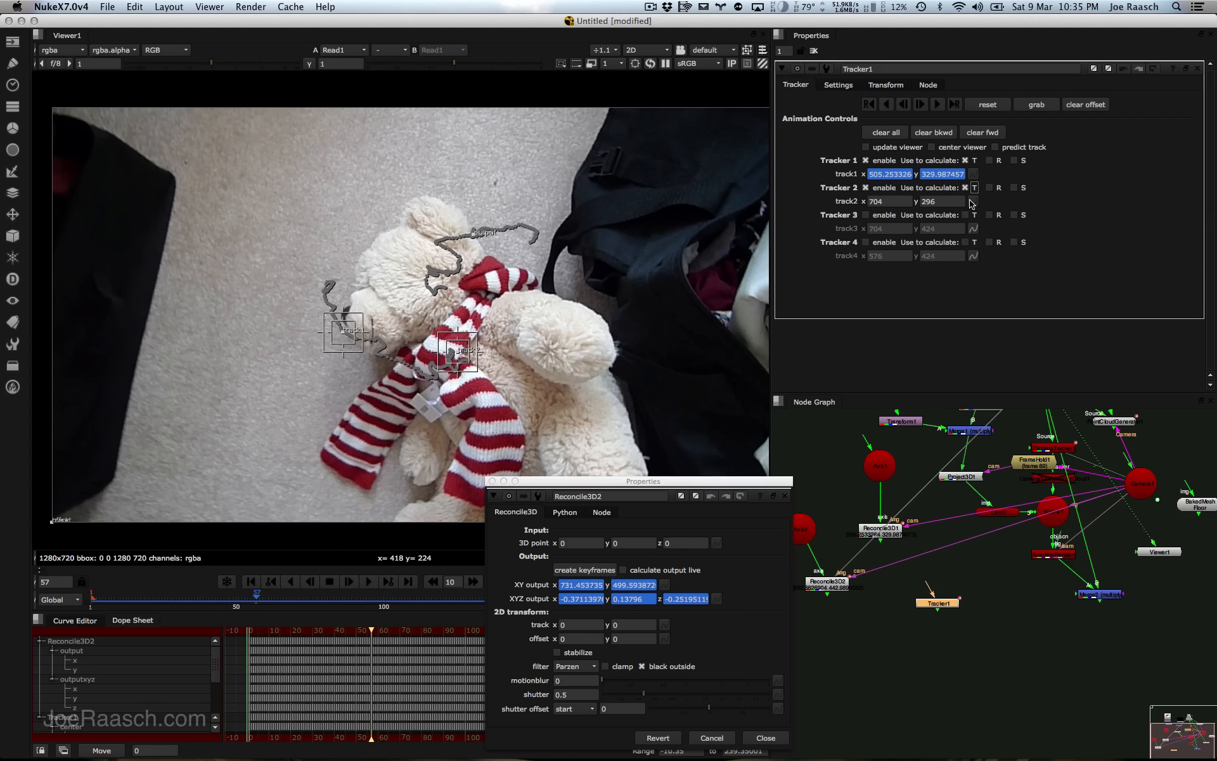
left_click_drag(666, 586, 978, 203, "super")
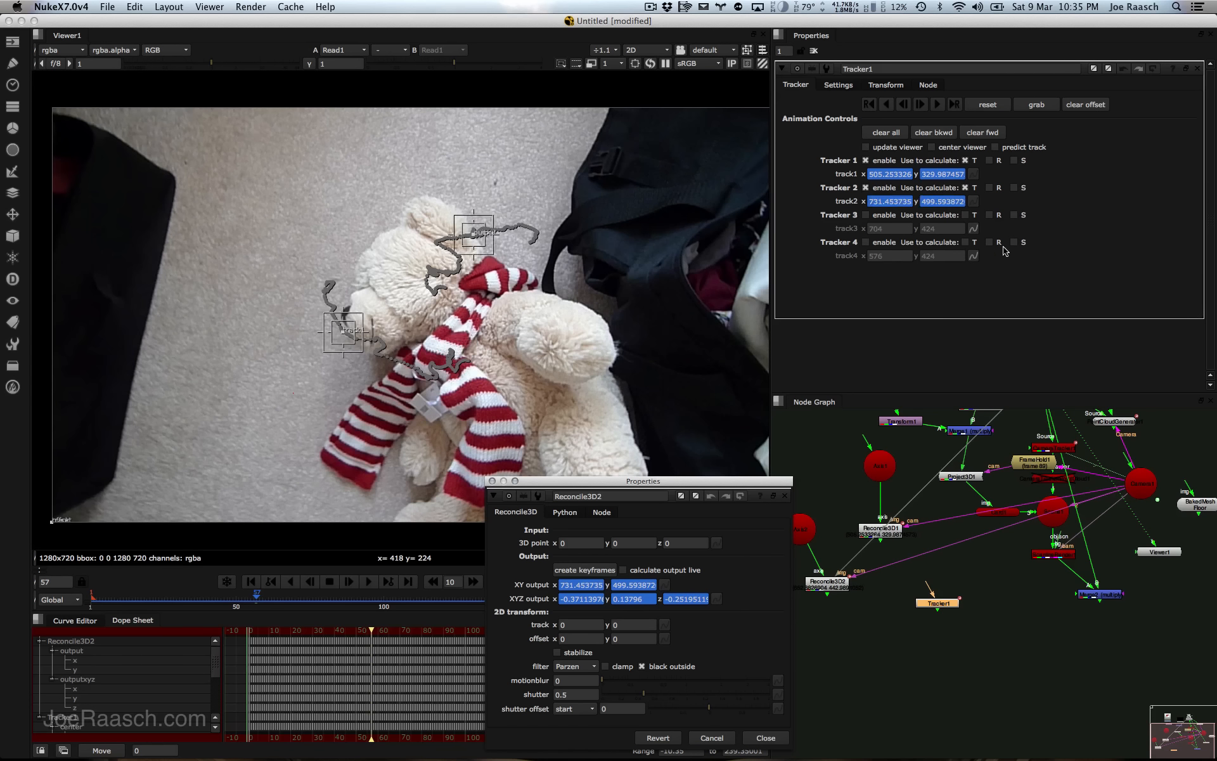
left_click(493, 481)
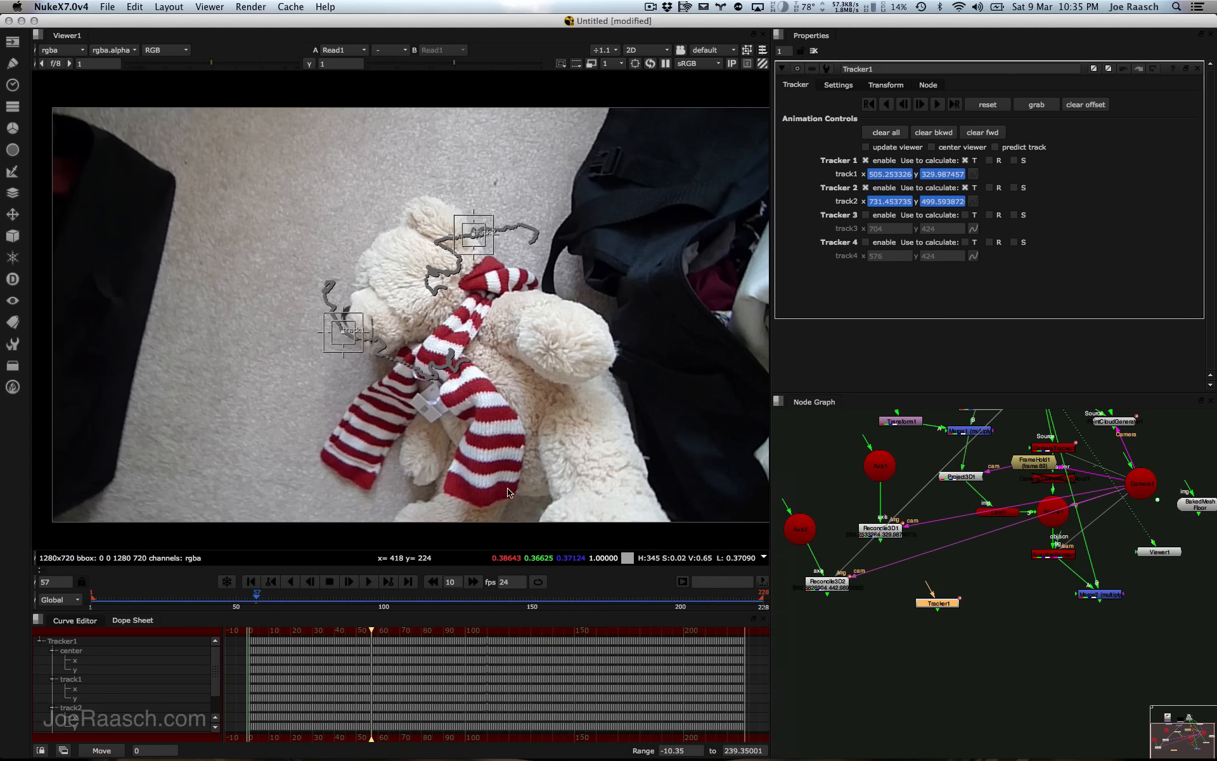
Step: Use Tracker 1 and Tracker 2 to calculate rotation and scale as well, and show Tracker1's transform values
left_click(994, 187)
left_click(989, 160)
left_click(1014, 188)
left_click(886, 85)
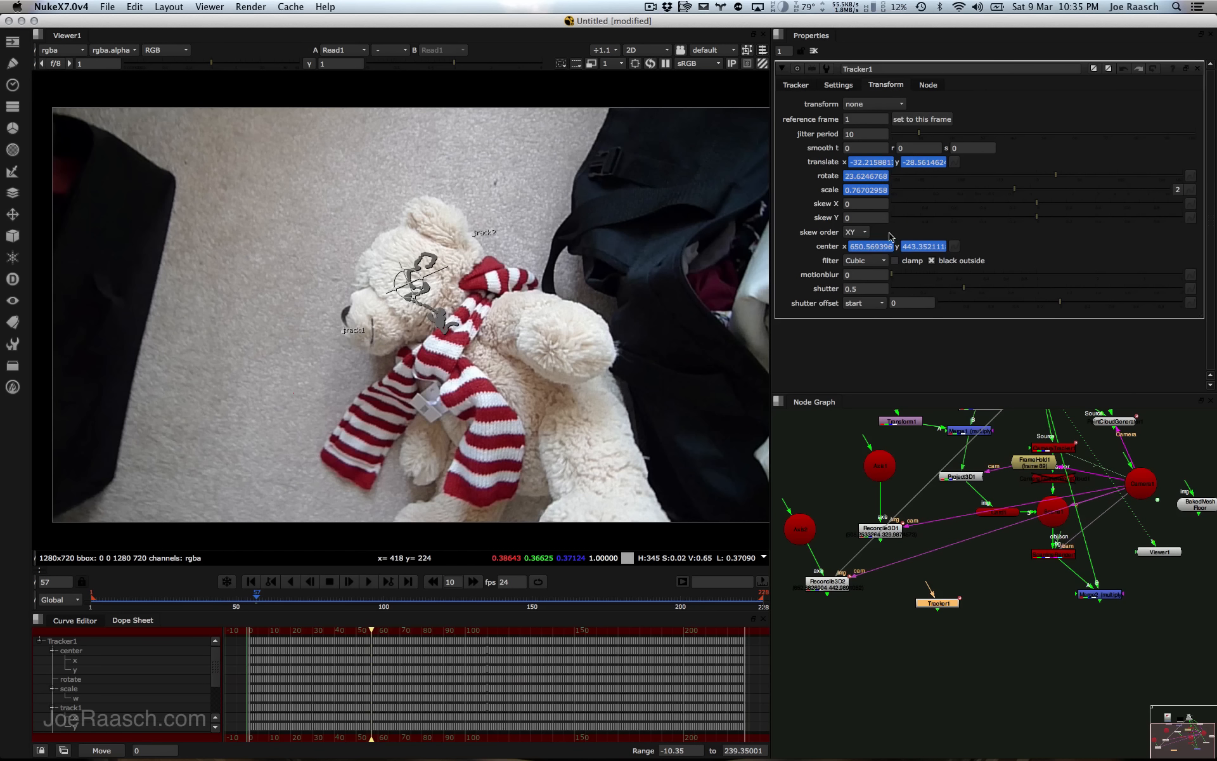
Step: Scrub the footage from the first frame to check how Tracker1's calculated transform values change over time
mouse_move(256, 595)
left_mouse_down()
mouse_move(124, 600)
mouse_move(642, 621)
mouse_move(236, 595)
left_mouse_up()
left_click(253, 580)
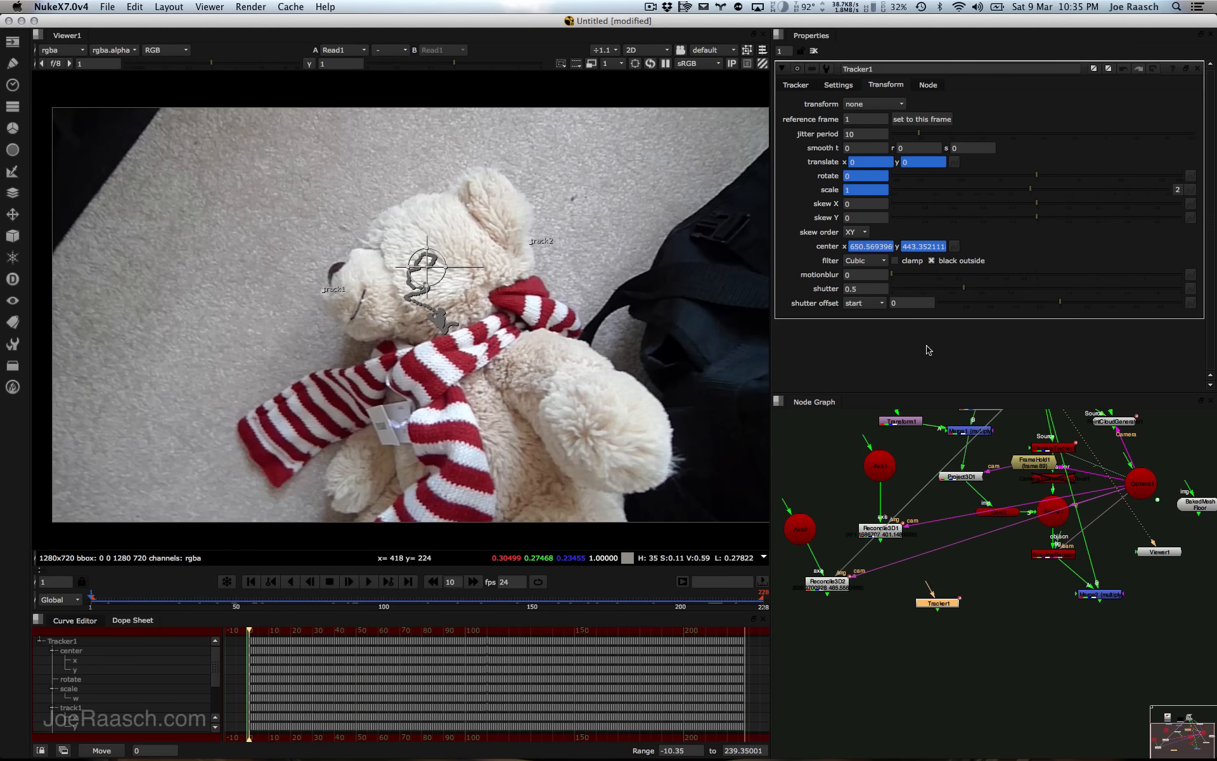
left_click_drag(944, 607, 954, 595)
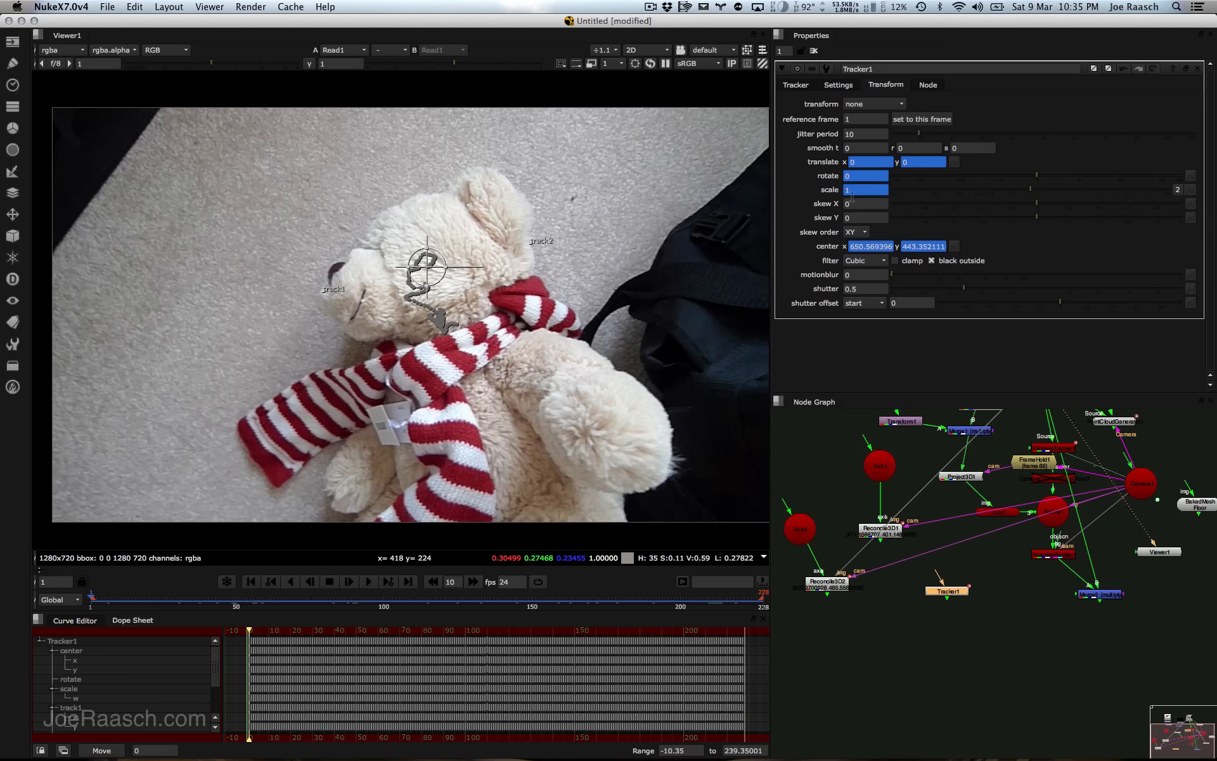
left_click_drag(146, 596, 375, 610)
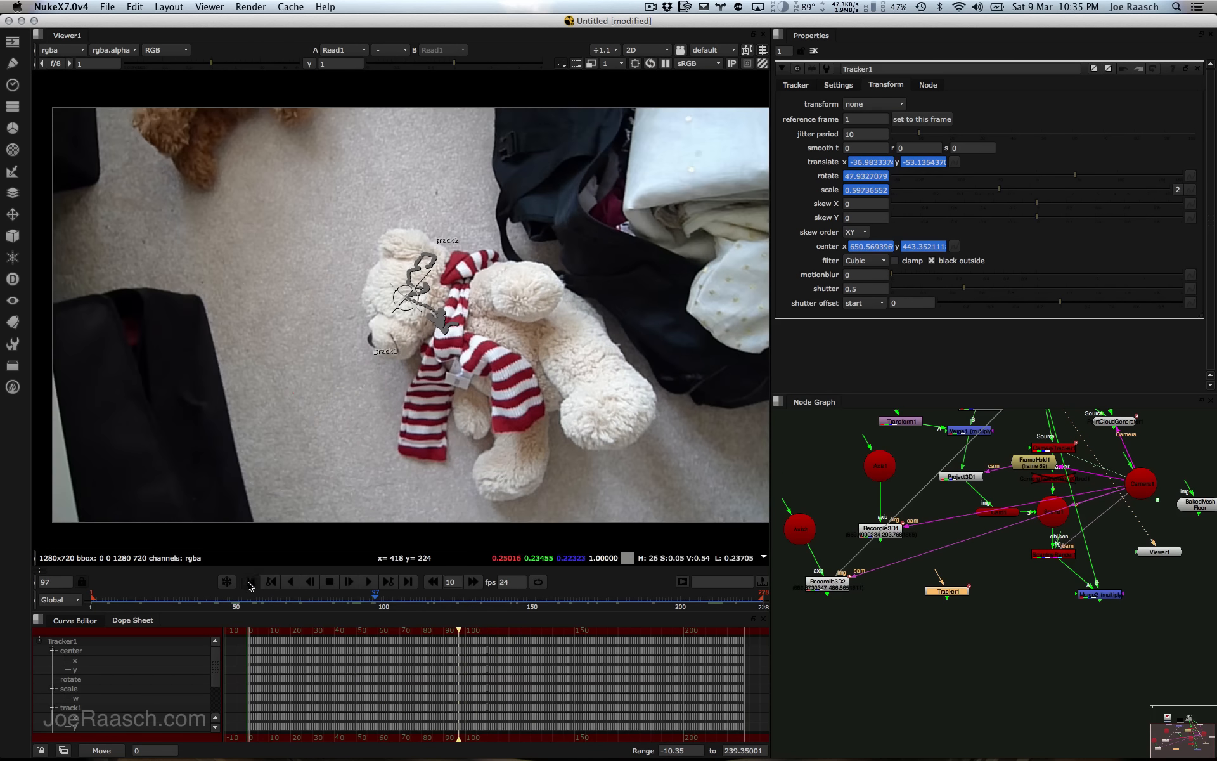
Step: Return to frame 1 and create a Roto node in the empty area below Tracker1
left_click(250, 582)
left_click(992, 646)
key("o")
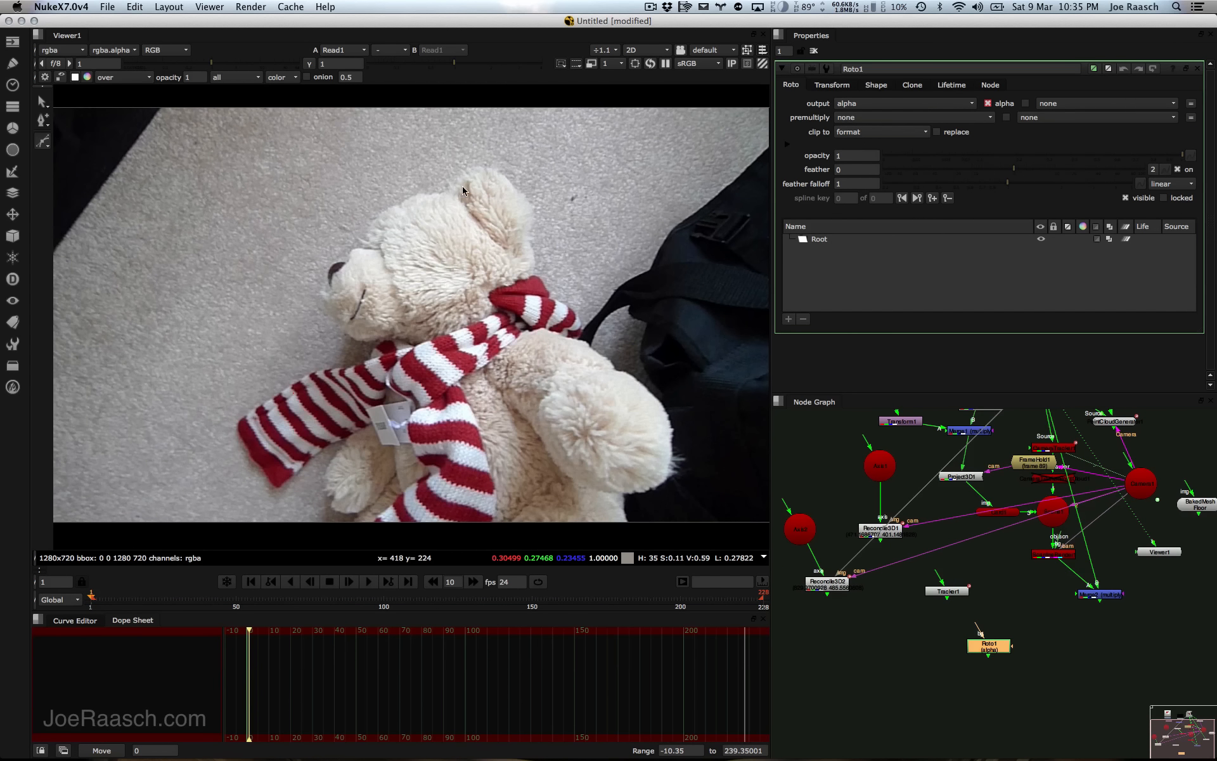
Step: Draw a closed Bezier shape around the bear's head, following the ear, nose and scarf edge, and refine the points at the nose
left_click_drag(450, 194, 435, 193)
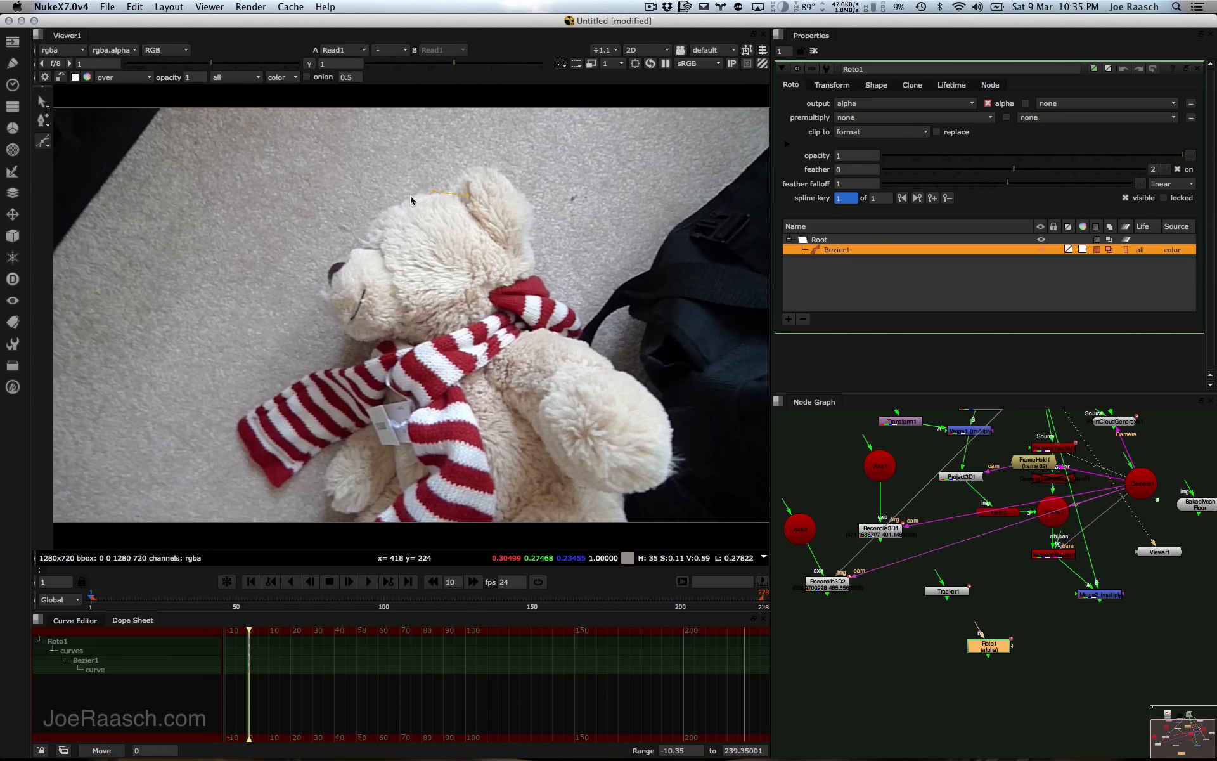
left_click_drag(363, 246, 374, 344)
left_click(384, 342)
left_click(389, 359)
left_click_drag(485, 340, 503, 333)
left_click(546, 300)
left_click(536, 273)
left_click_drag(526, 240, 532, 233)
left_click(535, 213)
left_click_drag(496, 168, 456, 177)
left_click(451, 193)
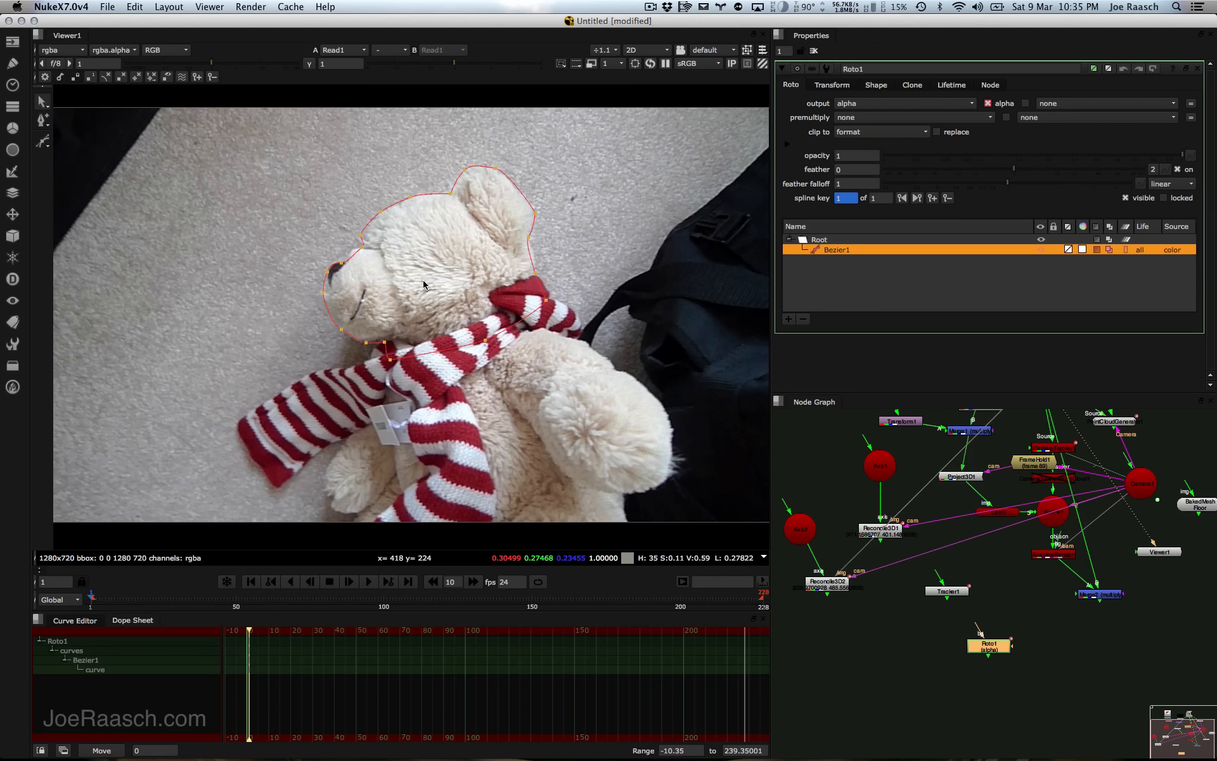
left_click_drag(342, 263, 327, 293)
left_click(363, 247)
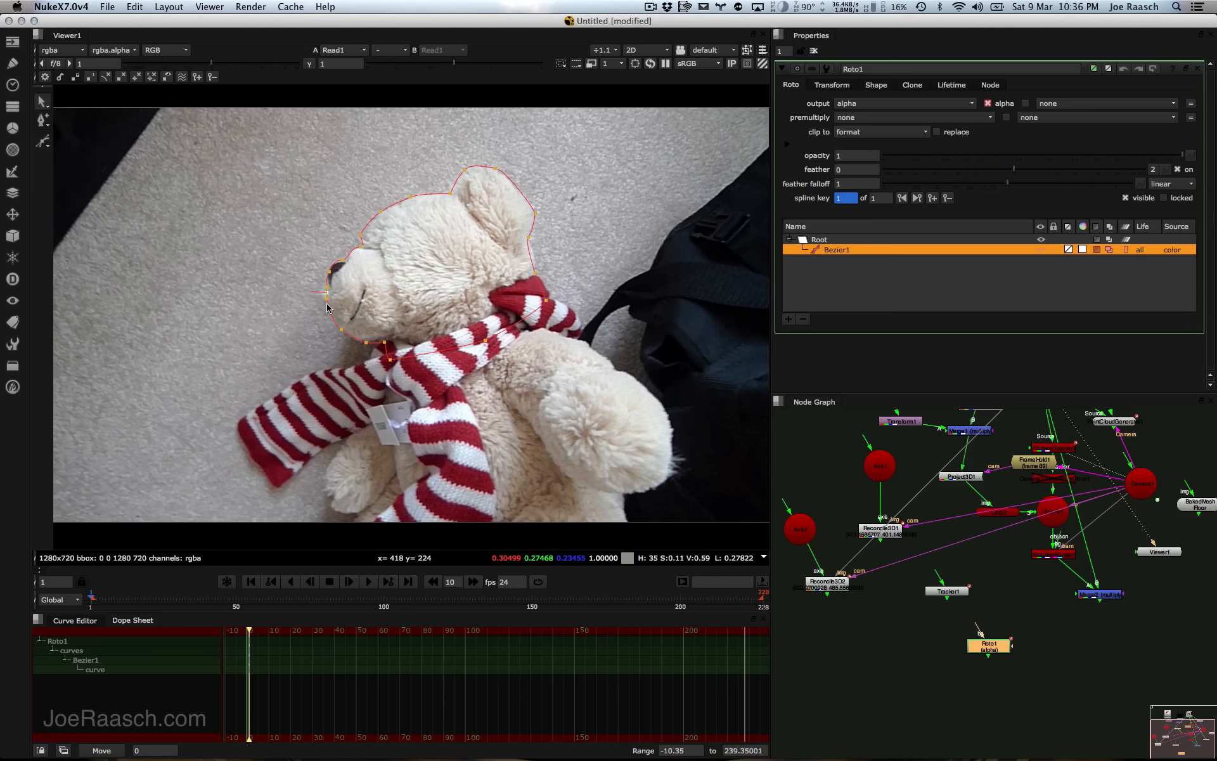
Step: Add a layer to Roto1, place Bezier1 inside it and select the layer
left_click(789, 319)
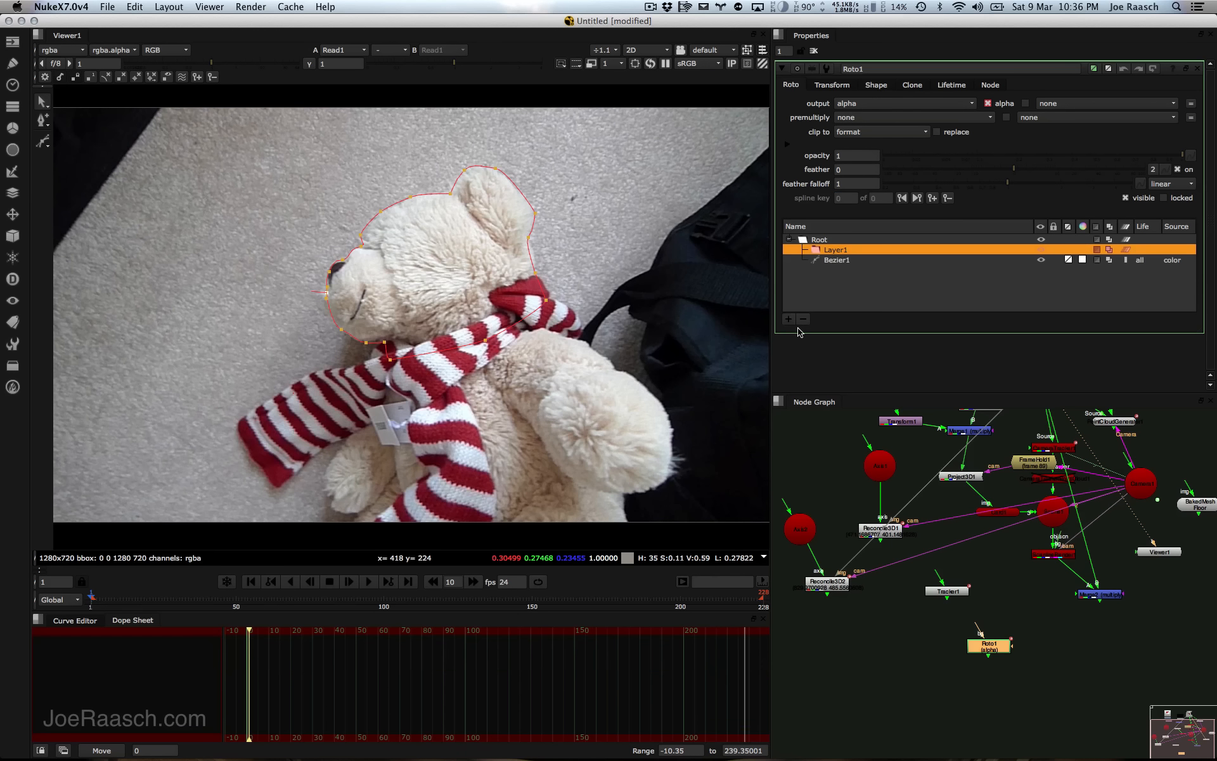
left_click(837, 261)
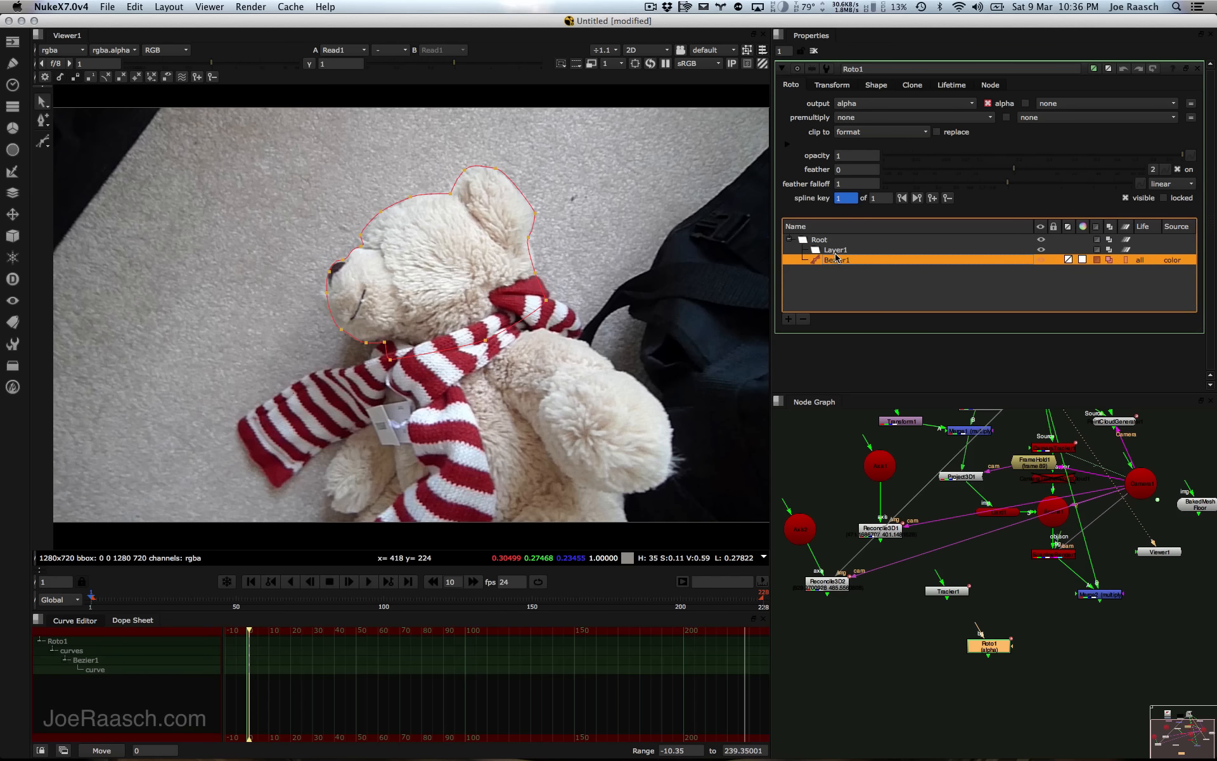
left_click_drag(836, 257, 830, 251)
left_click(828, 250)
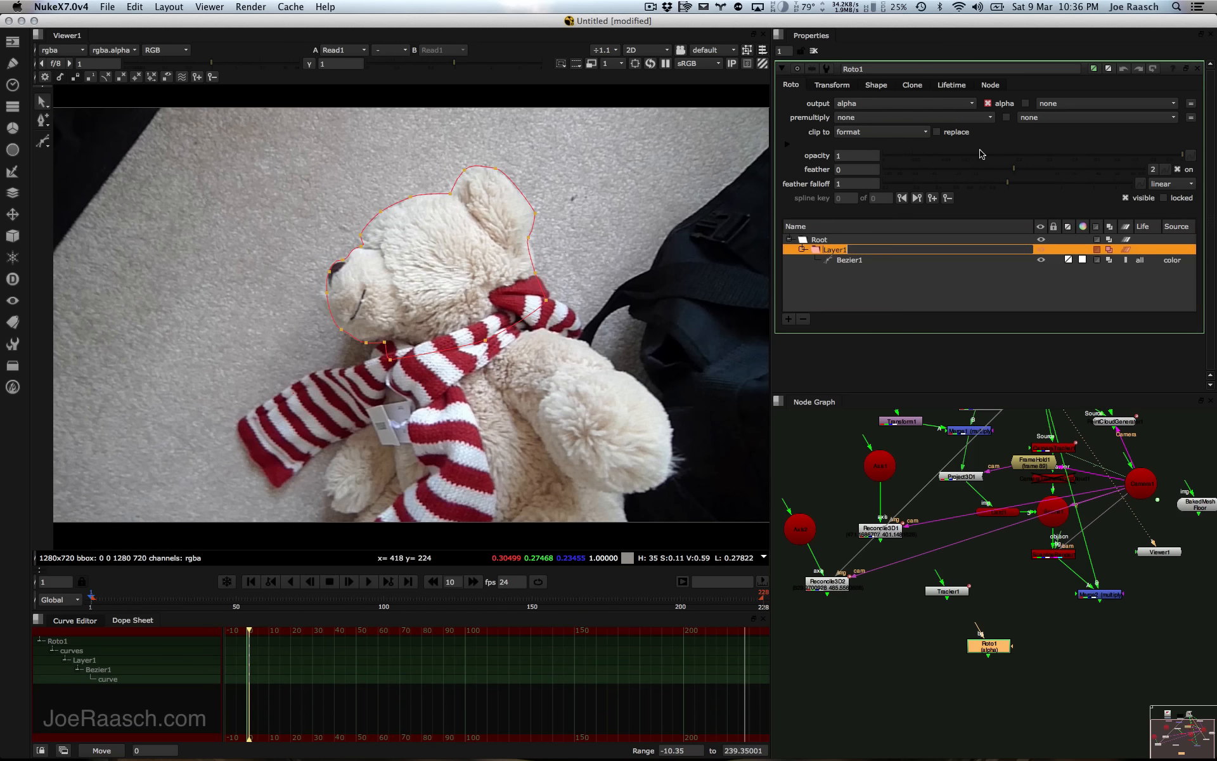
Step: Copy Tracker1's translate animation to the translate values of Layer1 in Roto1
left_click(832, 87)
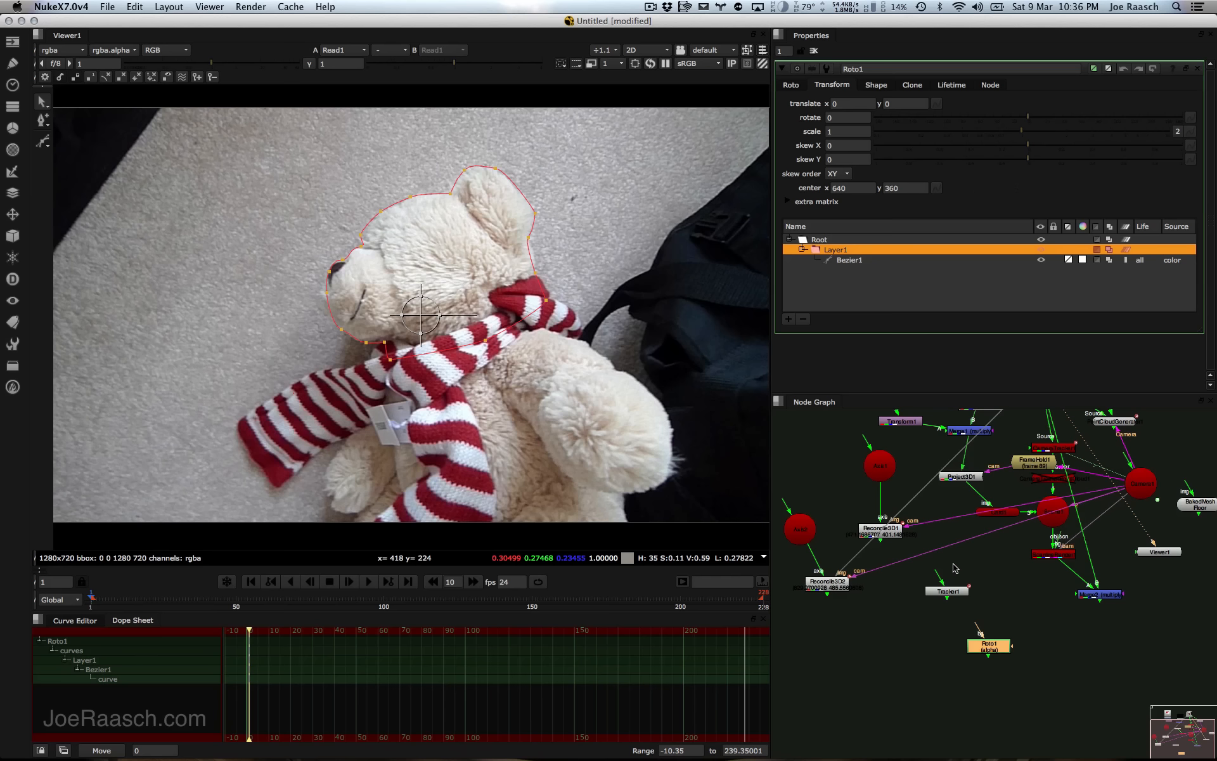
double_click(956, 593)
left_click_drag(1001, 652, 1004, 653)
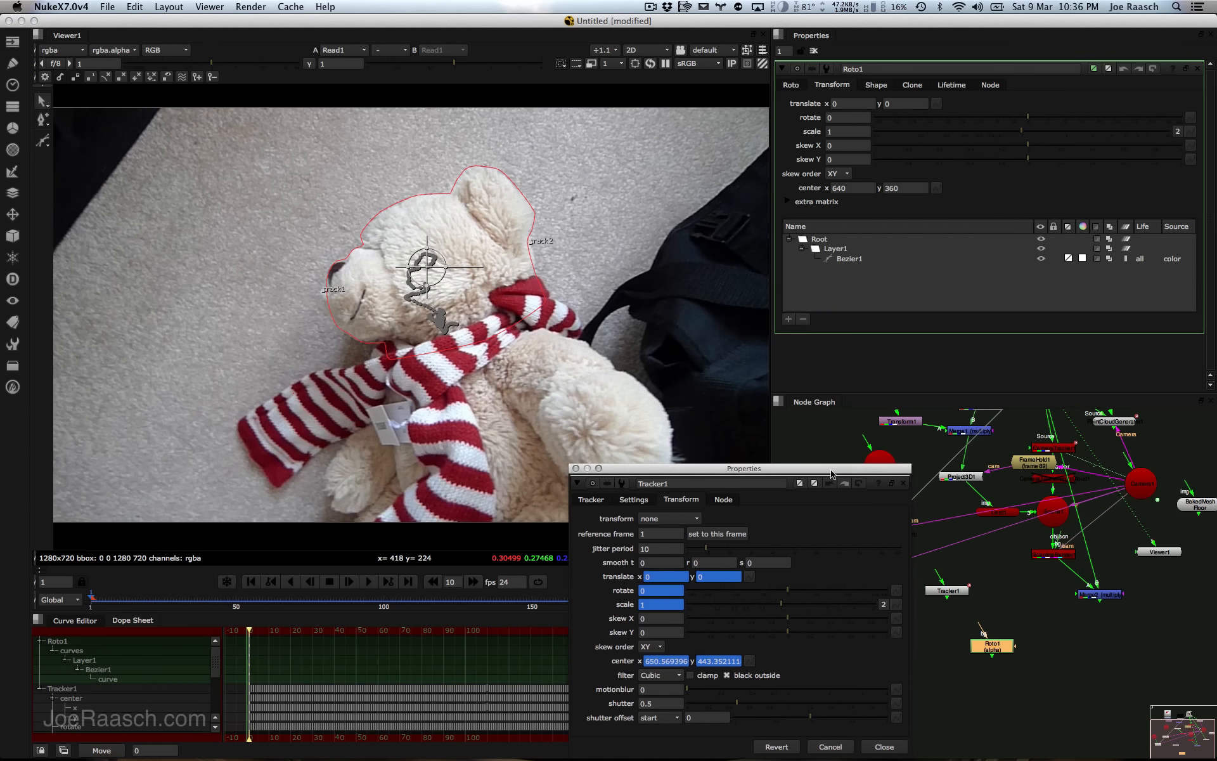
left_click_drag(828, 469, 697, 67)
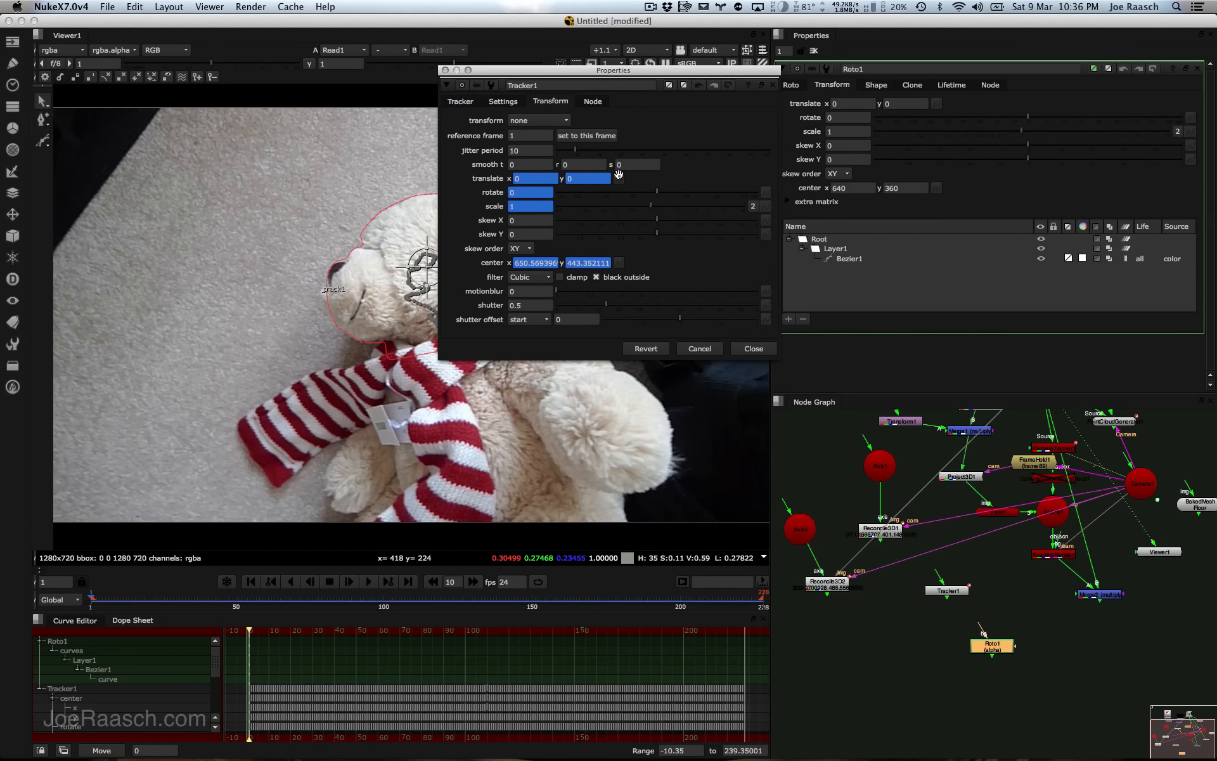
left_click_drag(619, 178, 936, 108)
Step: Copy Tracker1's rotate, scale and center animation to Layer1 and scrub to frame 7 to check the shape against the head
left_click(844, 250)
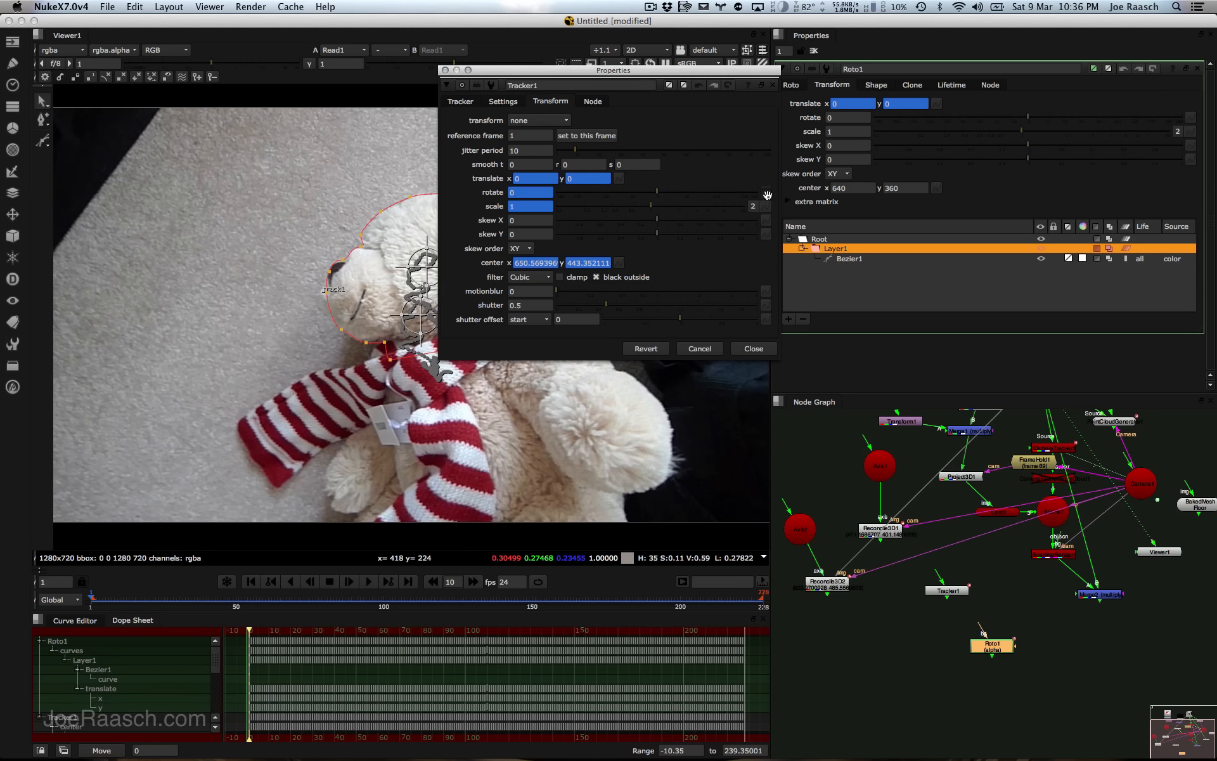
left_click_drag(767, 194, 1134, 119)
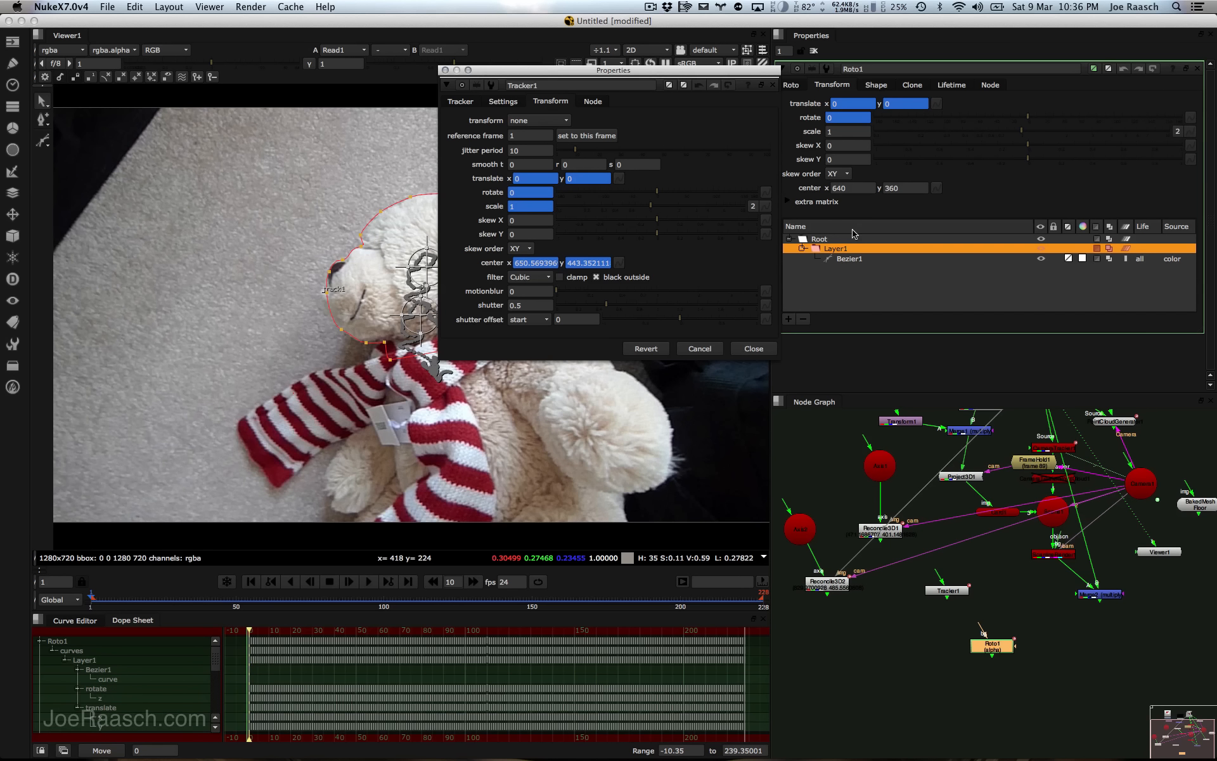
left_click_drag(766, 206, 1188, 134)
left_click_drag(618, 262, 938, 189)
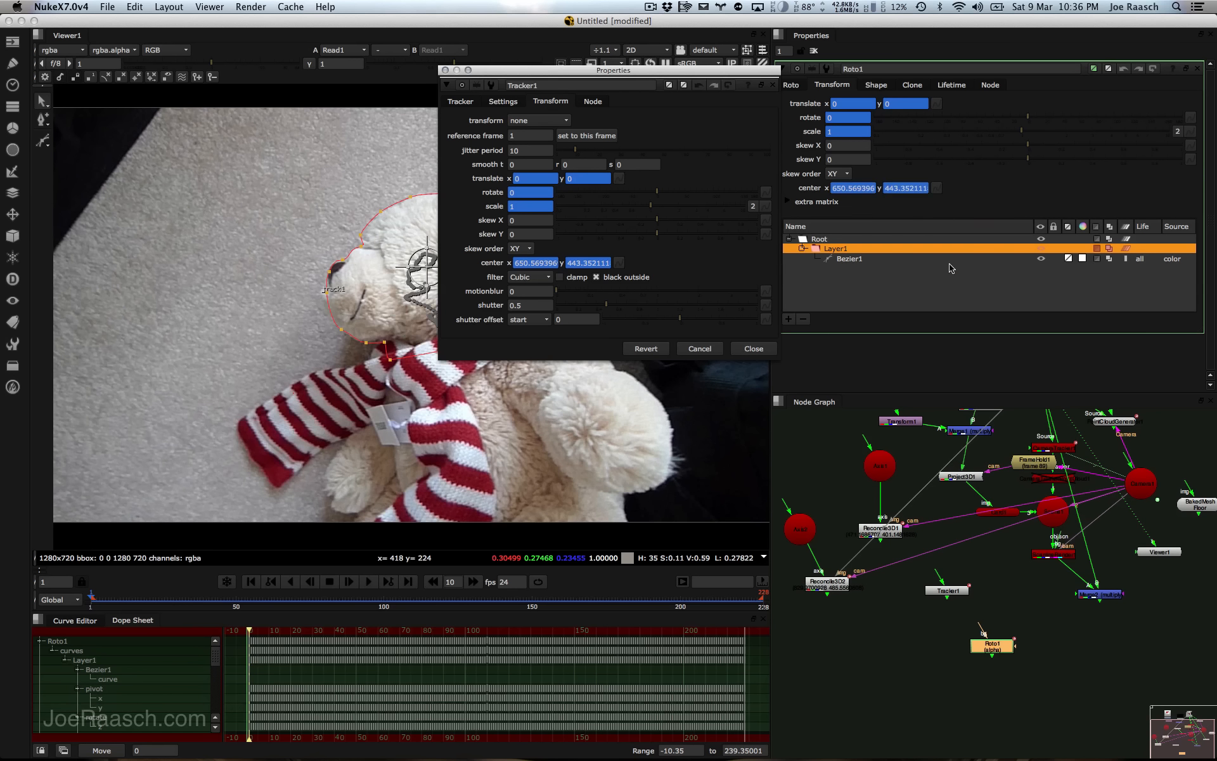
left_click(445, 71)
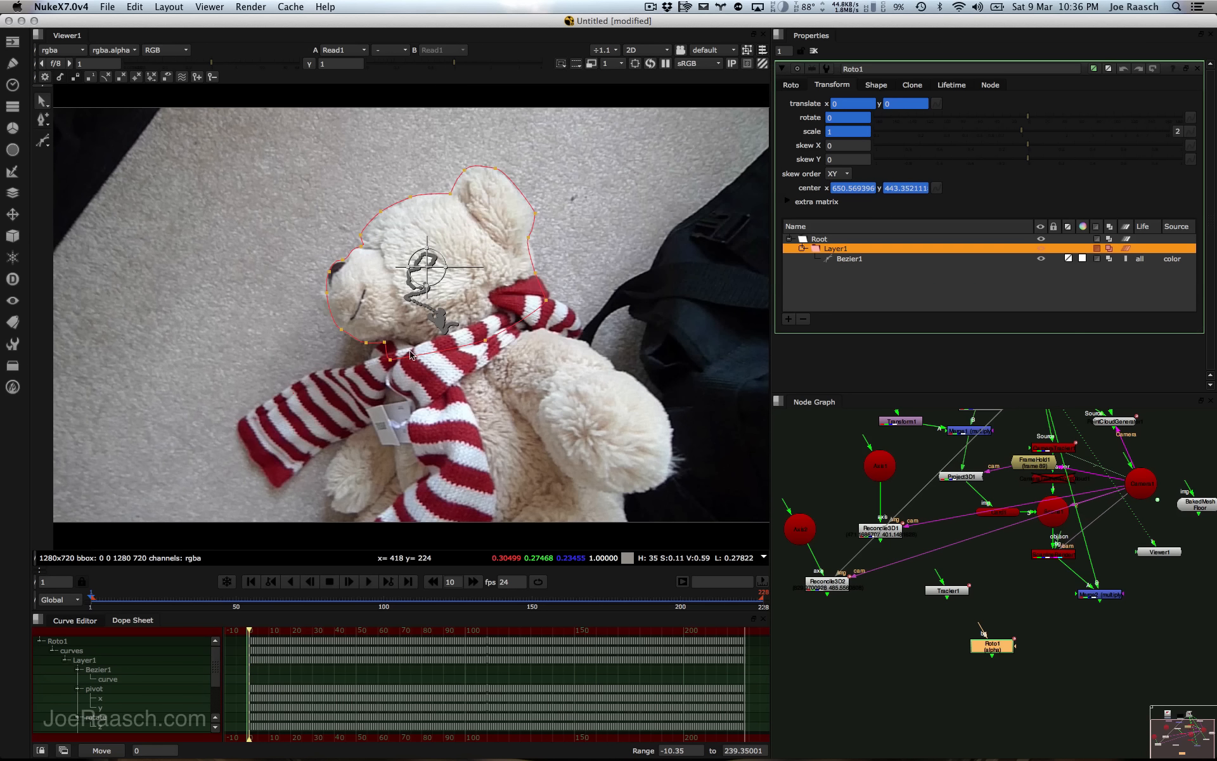
mouse_move(107, 602)
left_mouse_down()
mouse_move(731, 613)
mouse_move(140, 605)
mouse_move(109, 587)
left_mouse_up()
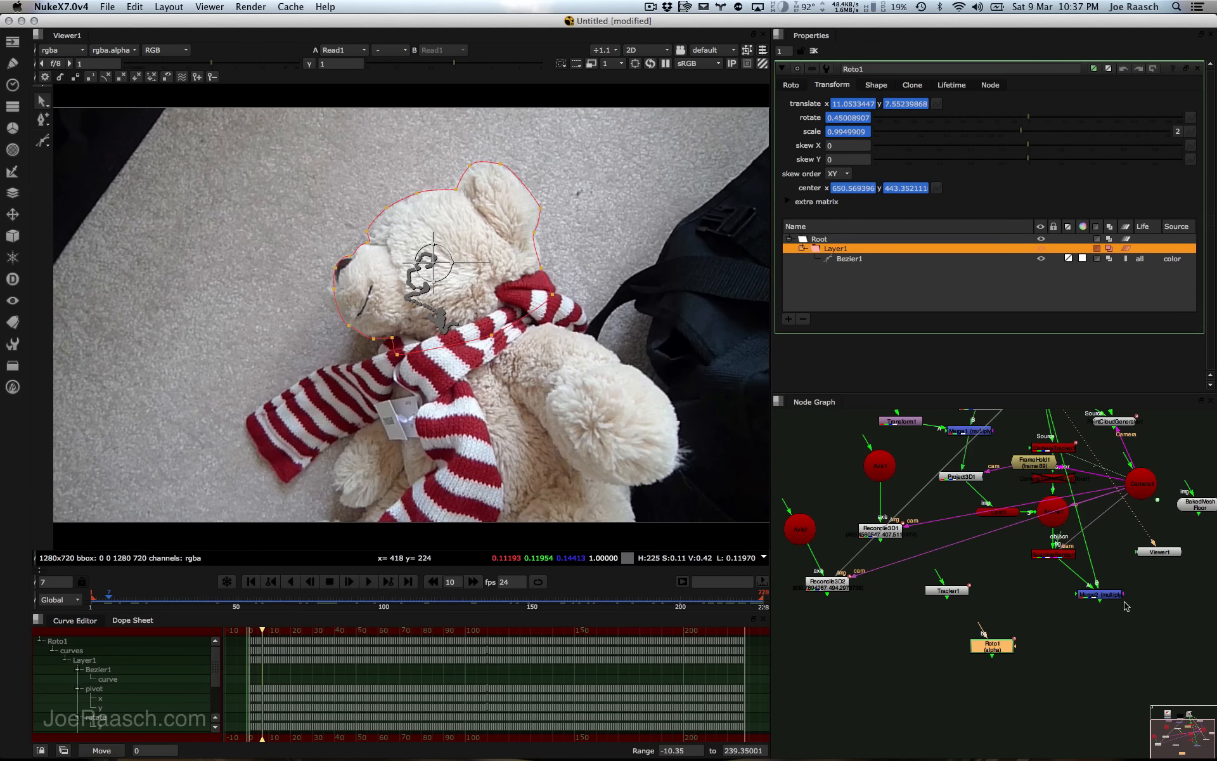
Step: Connect Roto1 to Merge2's mask input, view Merge2 and invert its mask
left_click_drag(1122, 596, 1026, 593)
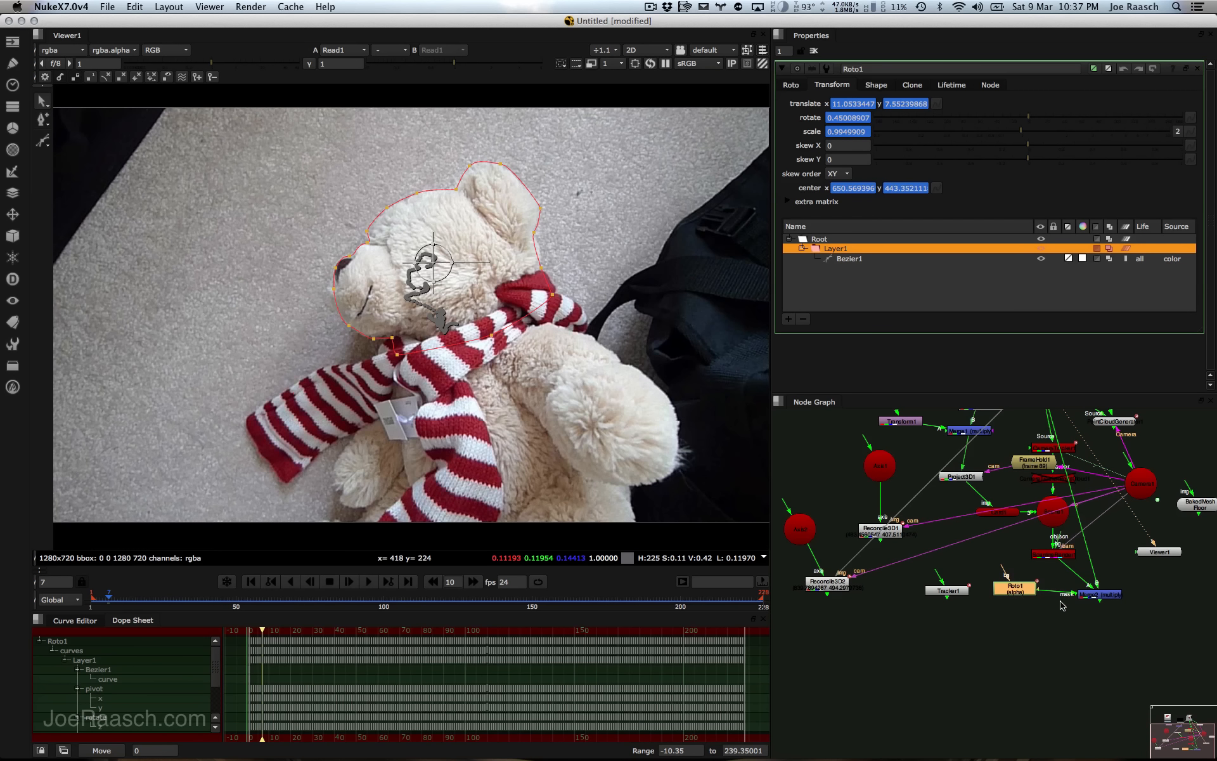
left_click(1093, 597)
key("1")
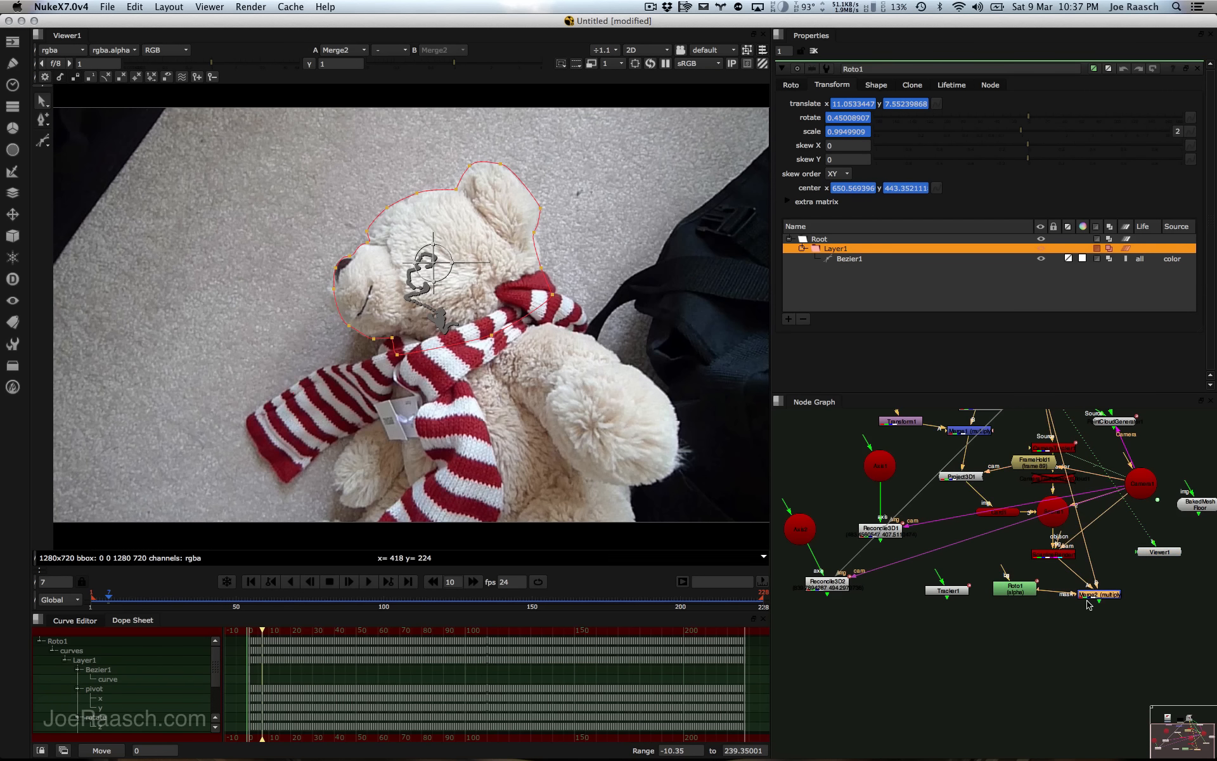
double_click(1099, 594)
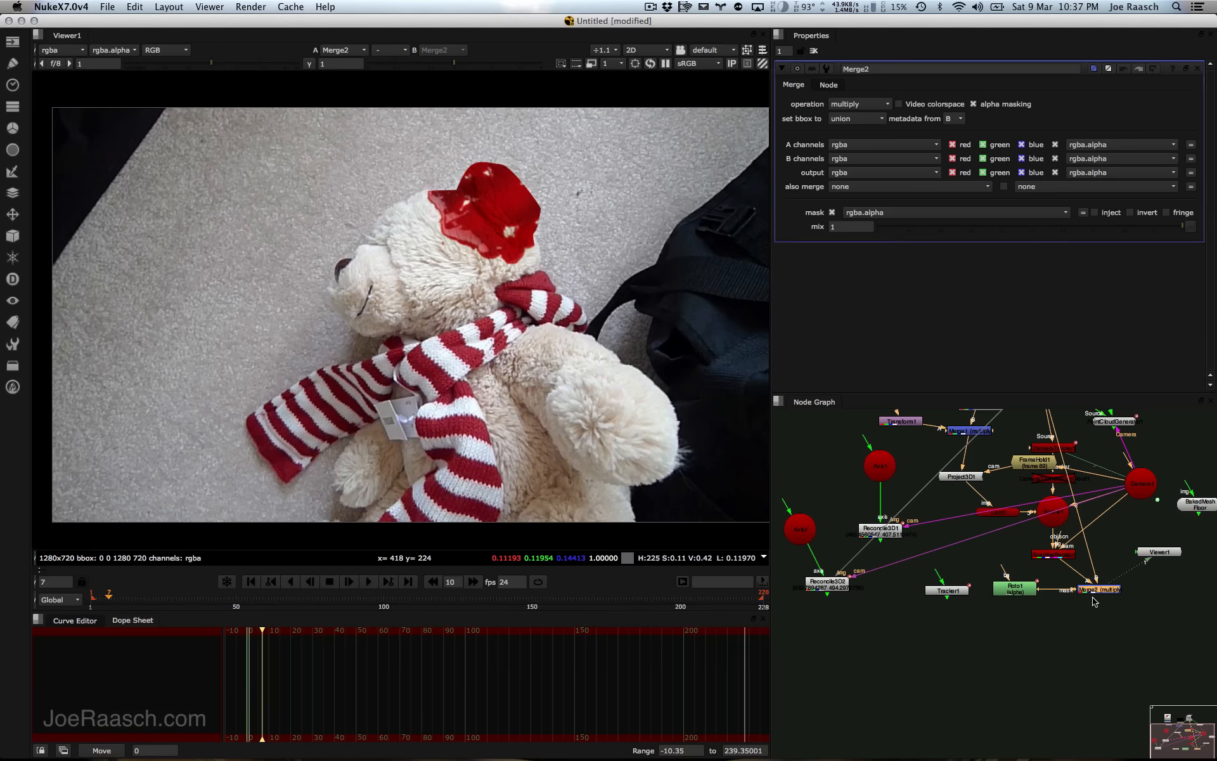
left_click(1130, 212)
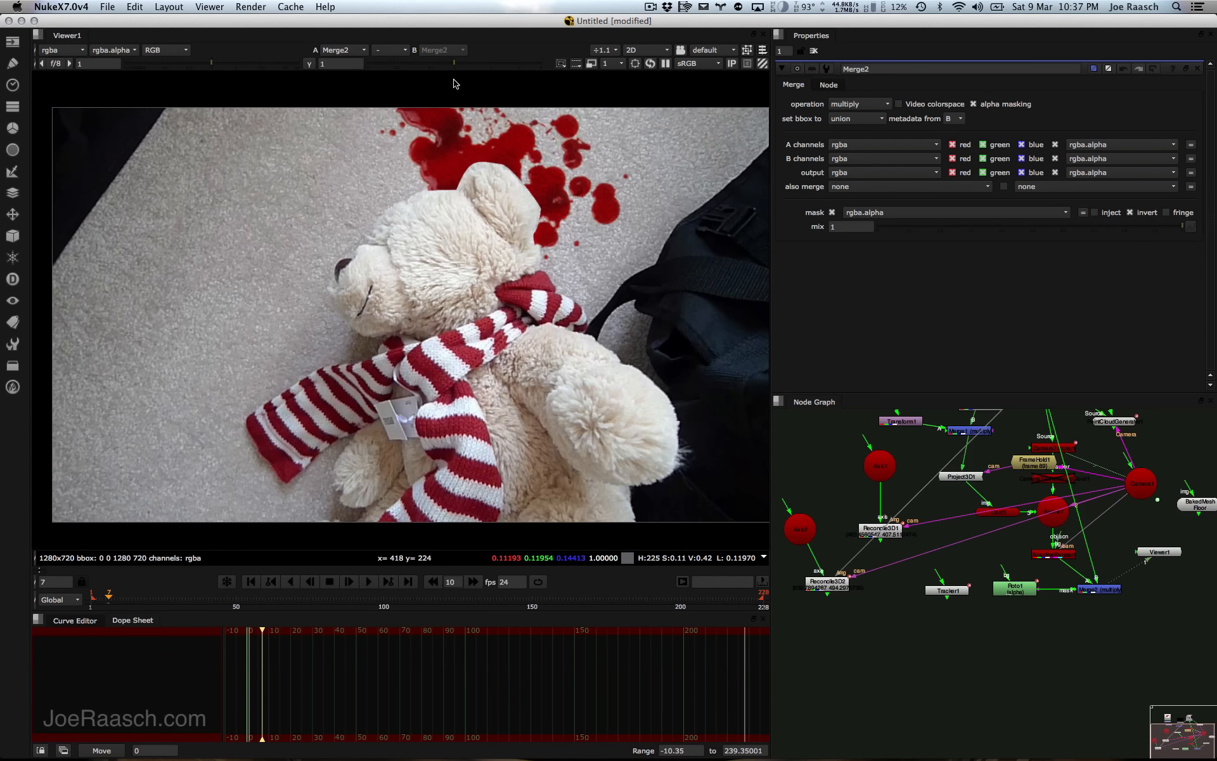
Step: Open Roto1 and adjust Bezier1's points along the top and outer edge of the teddy bear's ear at frame 7
double_click(1015, 588)
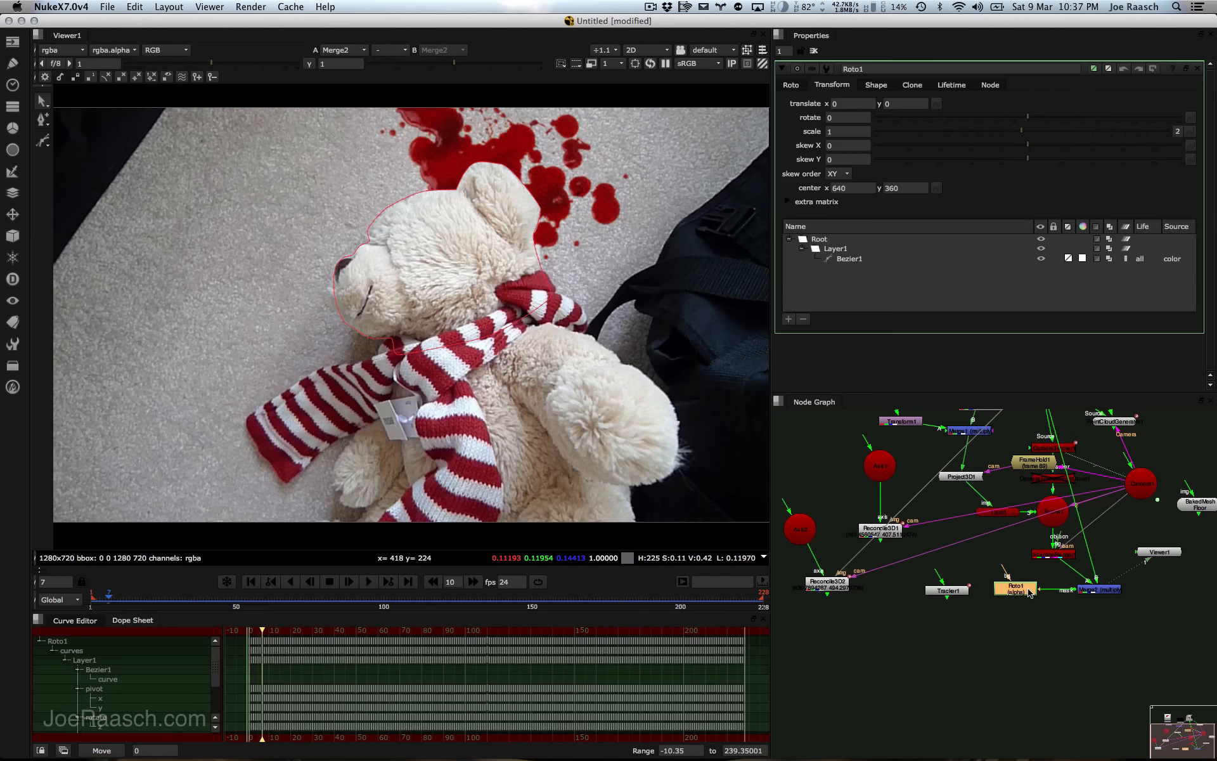
left_click(470, 176)
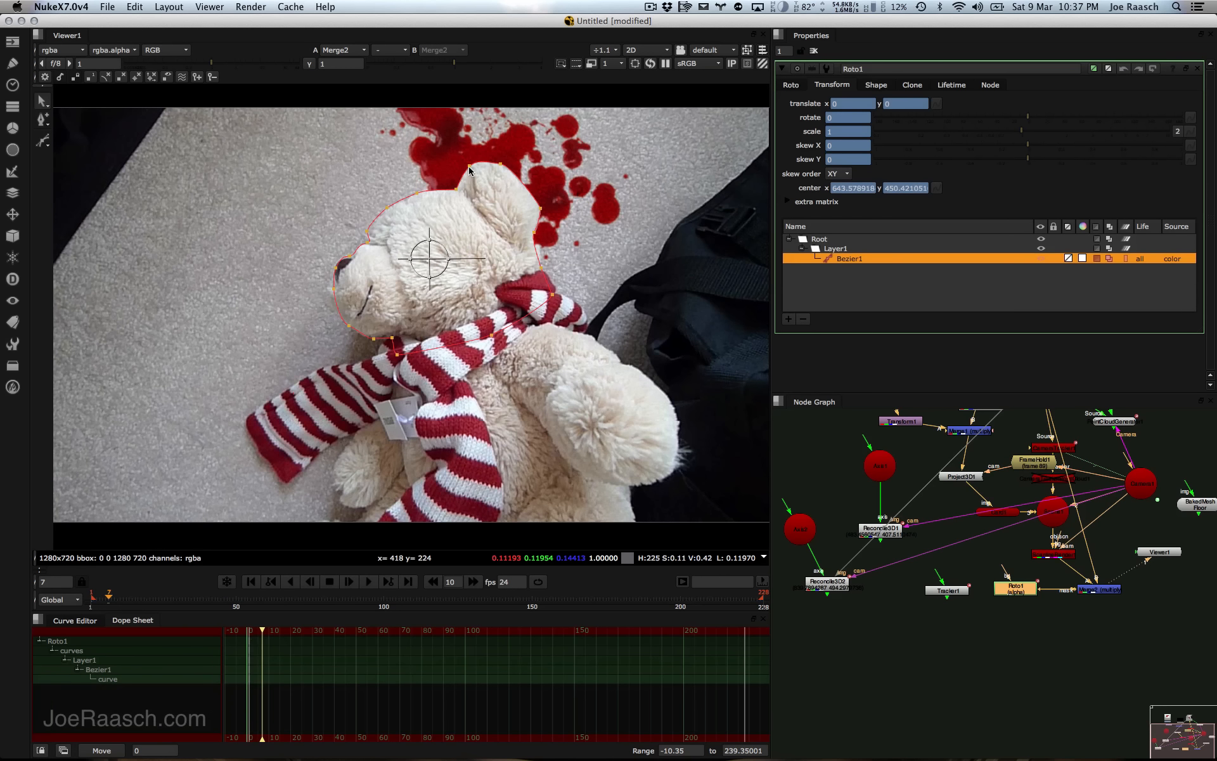
left_click_drag(473, 171, 504, 164)
left_click(540, 208)
left_click_drag(541, 208, 548, 209)
left_click(536, 234)
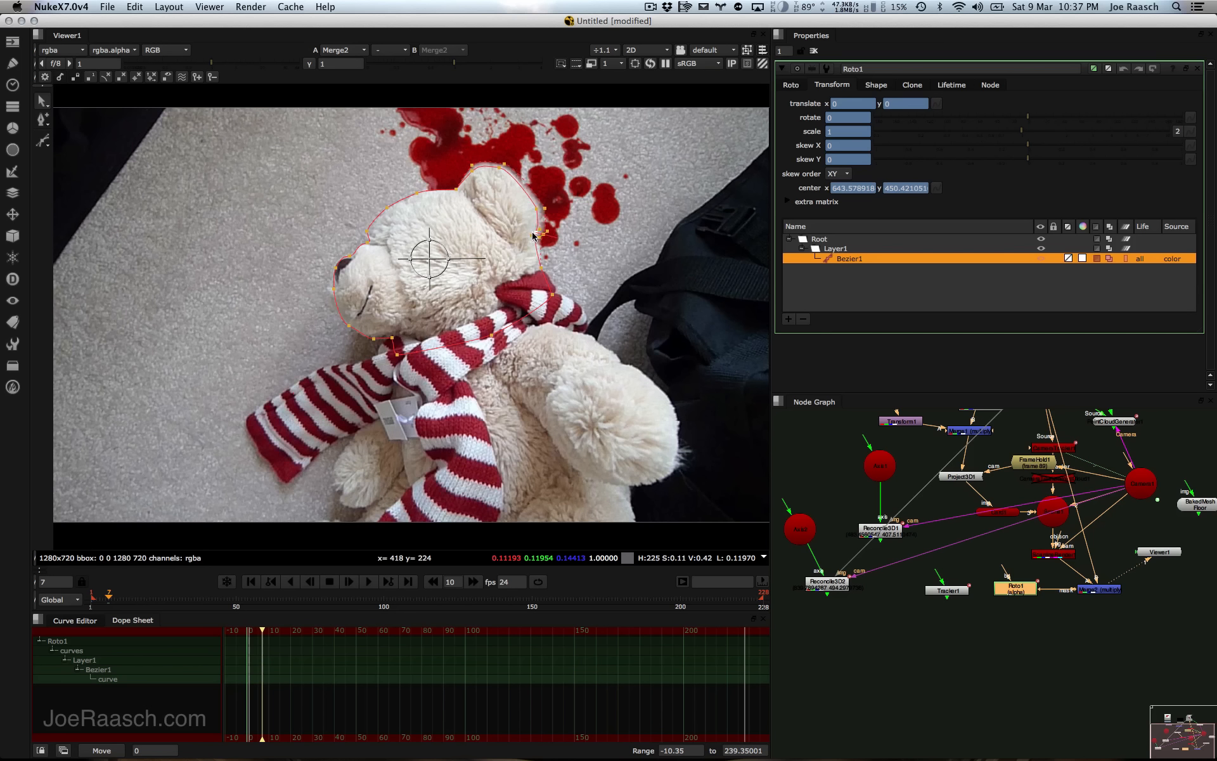
left_click(546, 208)
left_click(542, 235)
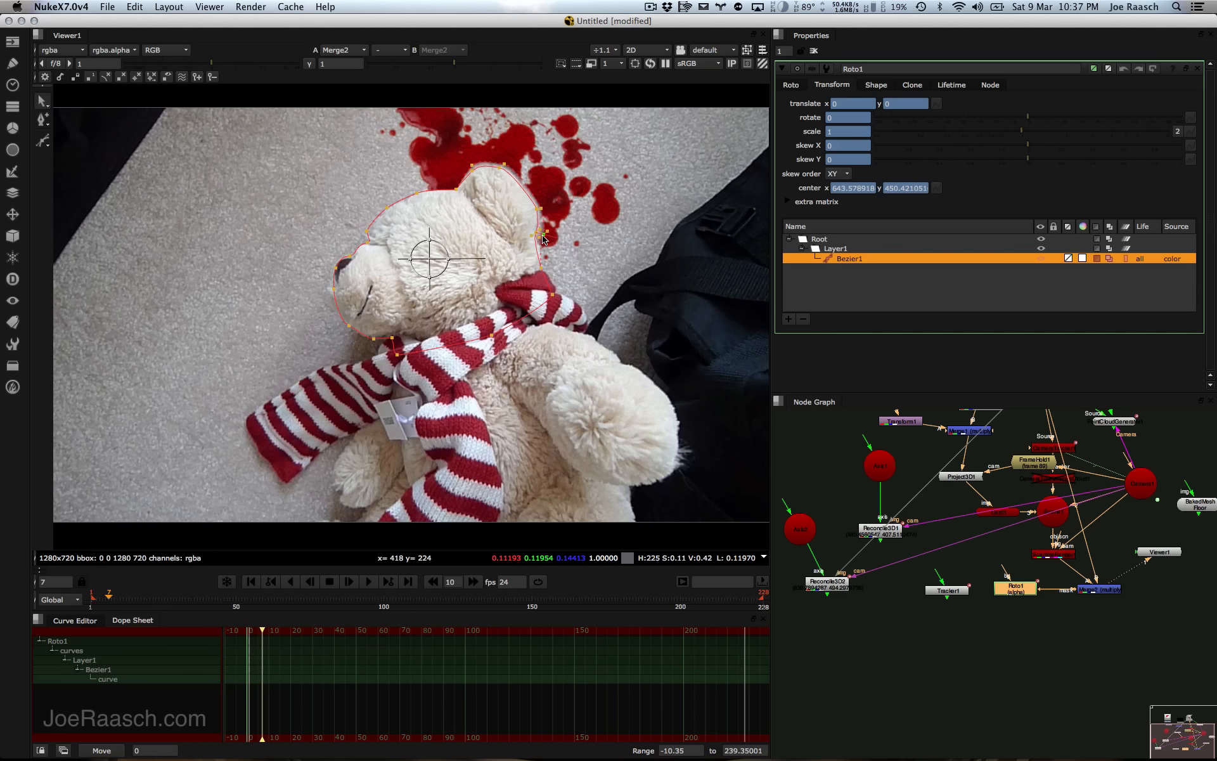
Step: Refine Bezier1's points from the top of the ear across the upper head and close Roto1's properties
left_click(503, 168)
left_click(473, 167)
left_click(455, 187)
left_click(419, 192)
left_click(1125, 259)
Step: Set ScanlineRender1's samples to 5 and scrub to frame 66
double_click(1053, 556)
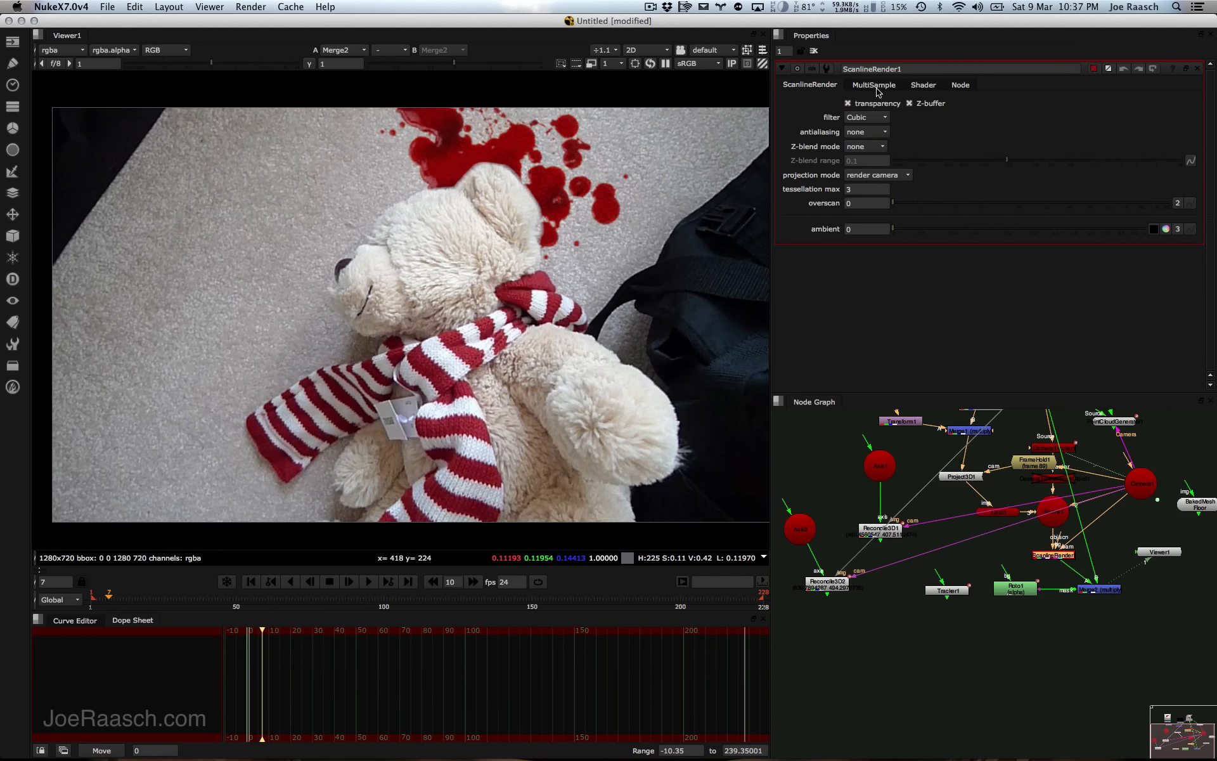
left_click(876, 86)
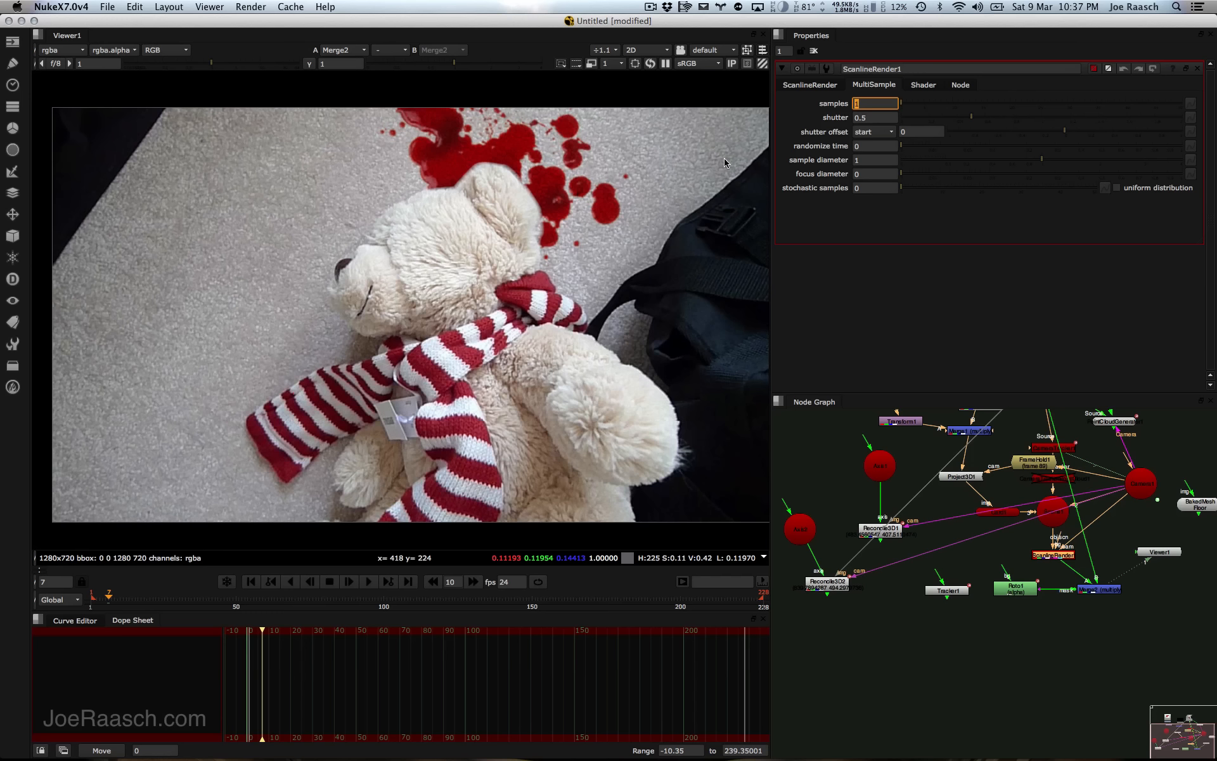
type("5")
key("Return")
left_click(141, 597)
left_click_drag(142, 596, 284, 597)
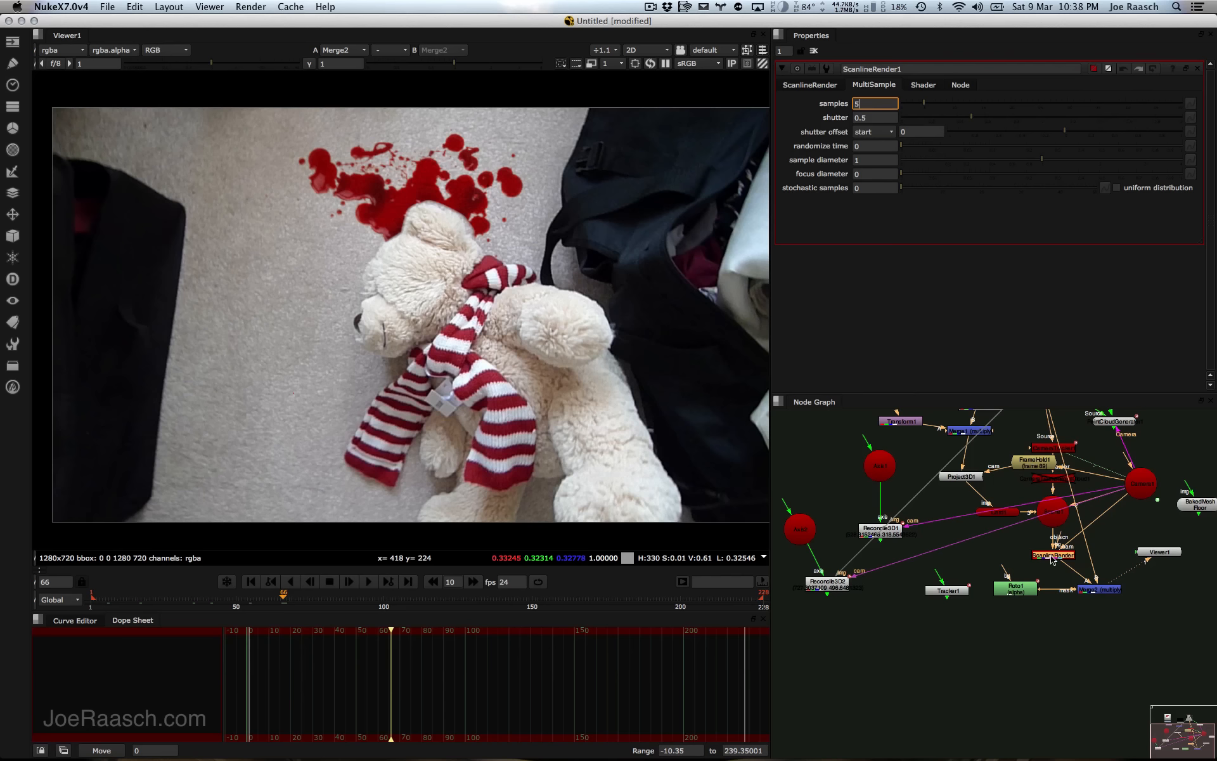
Step: View ScanlineRender1's output and compare the bloodstain's motion blur with samples at 1 and at 5
key("1")
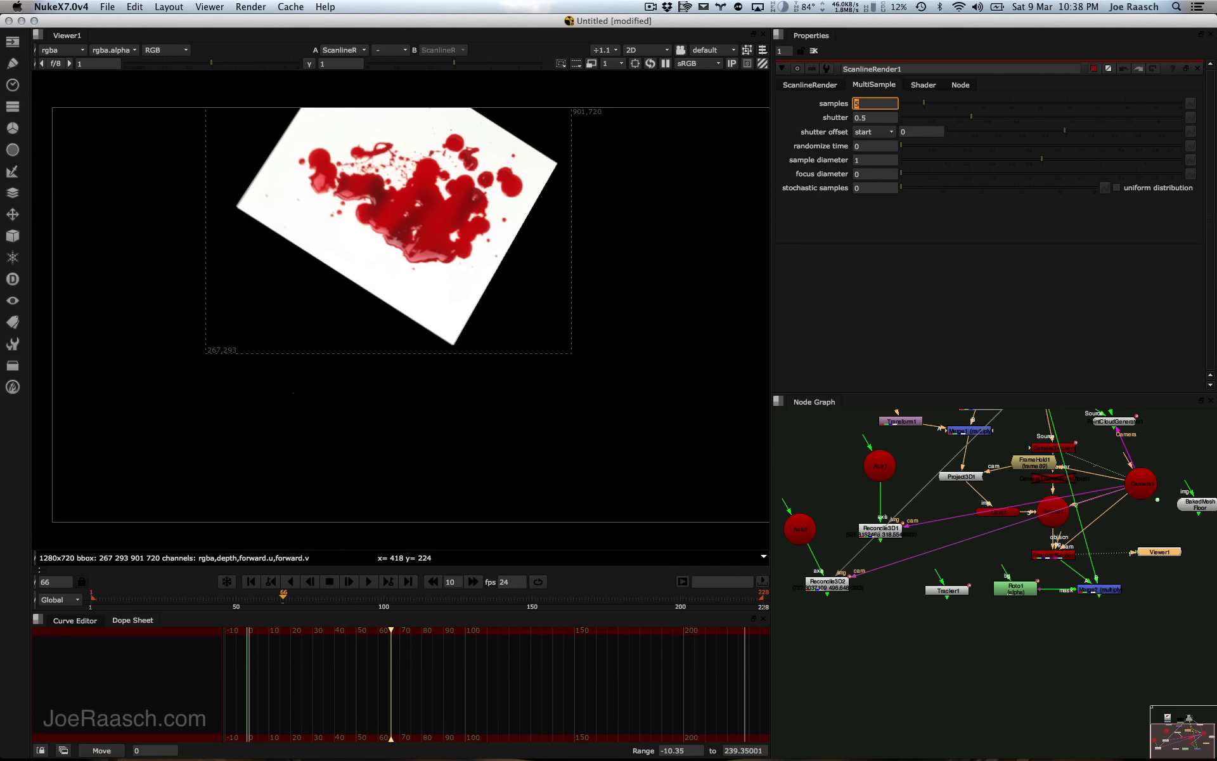
type("1")
key("Return")
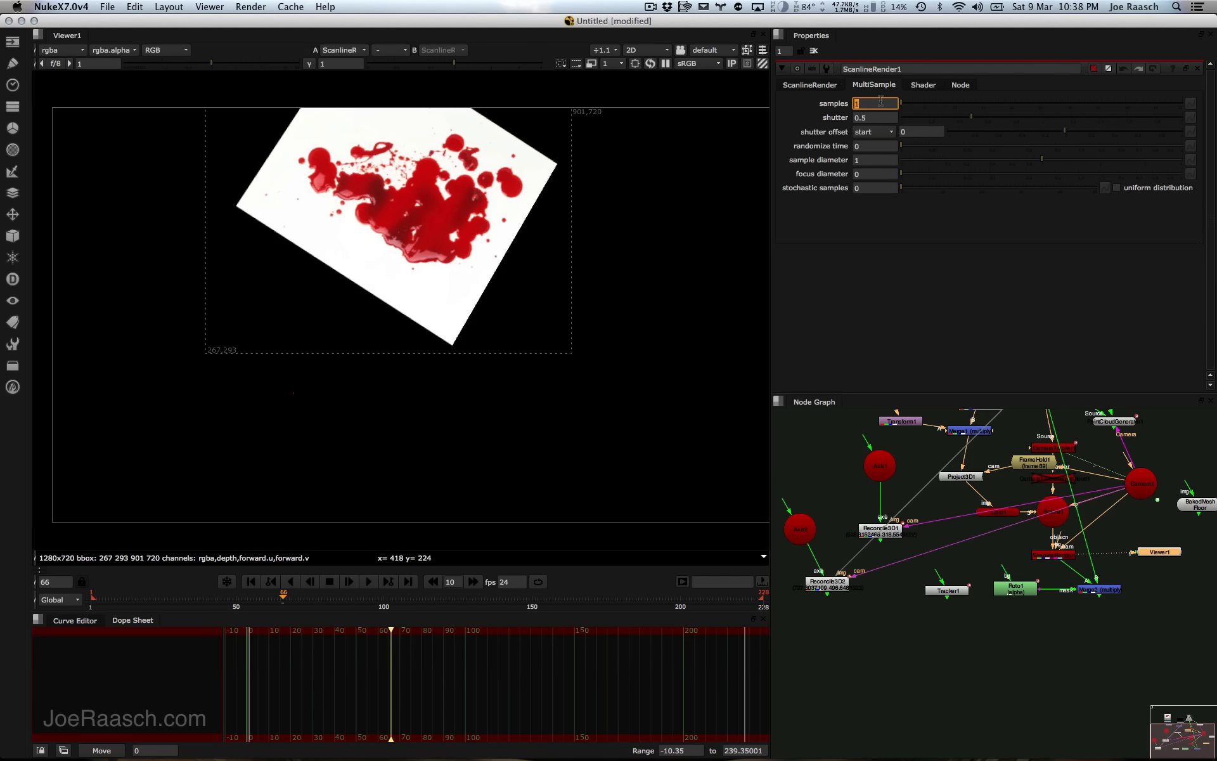
type("5")
key("Return")
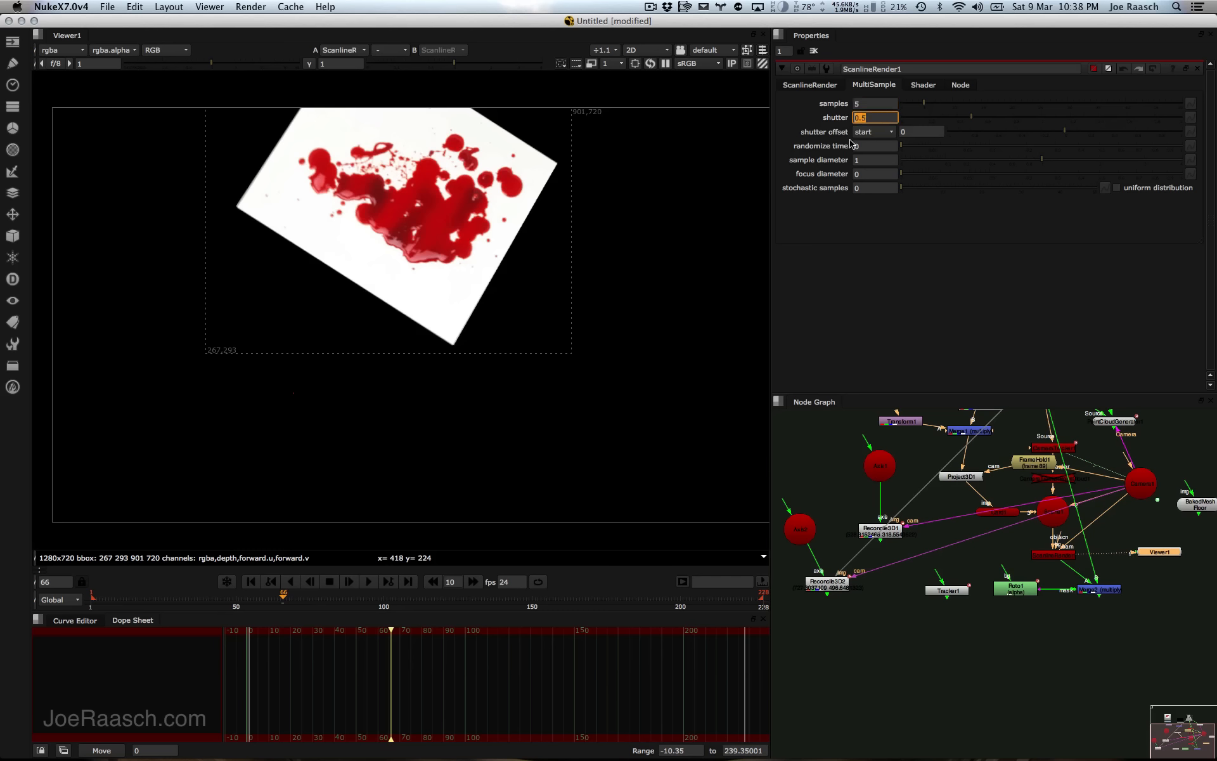
Step: Set ScanlineRender1's shutter offset to centred and its shutter to 2
left_click(874, 132)
left_click(877, 119)
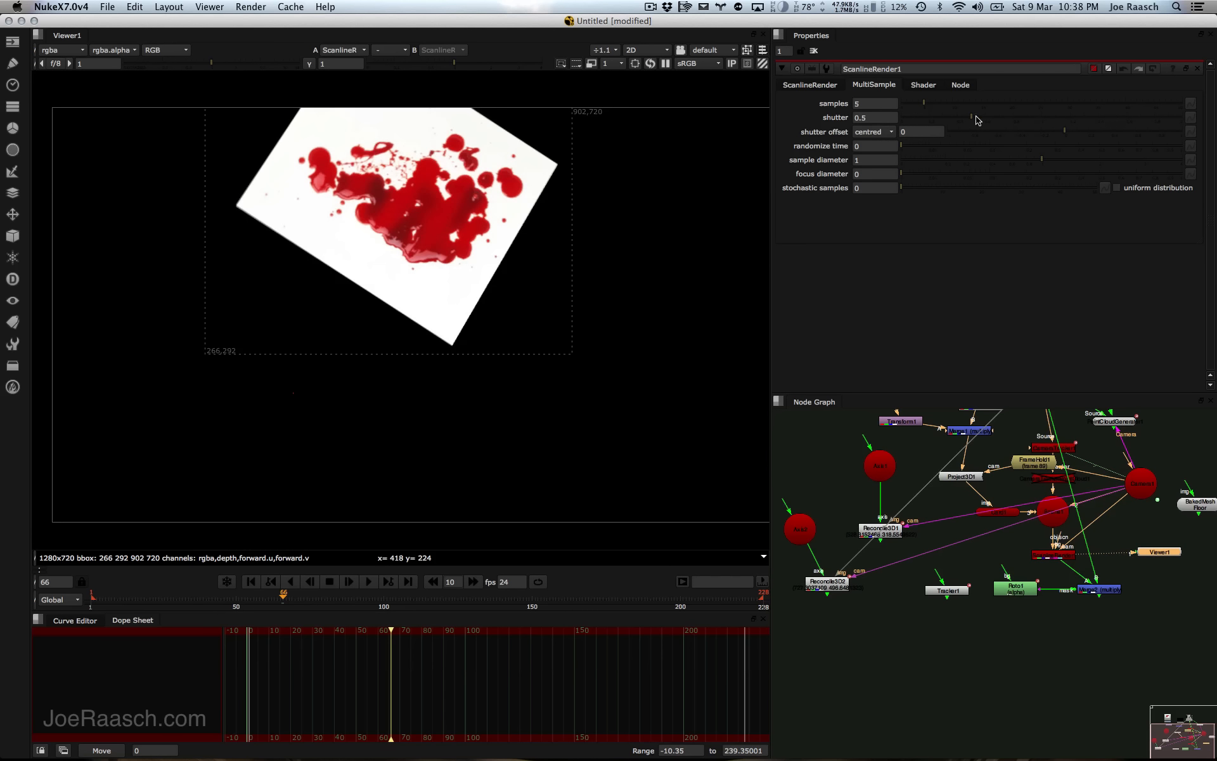
left_click_drag(977, 119, 1173, 119)
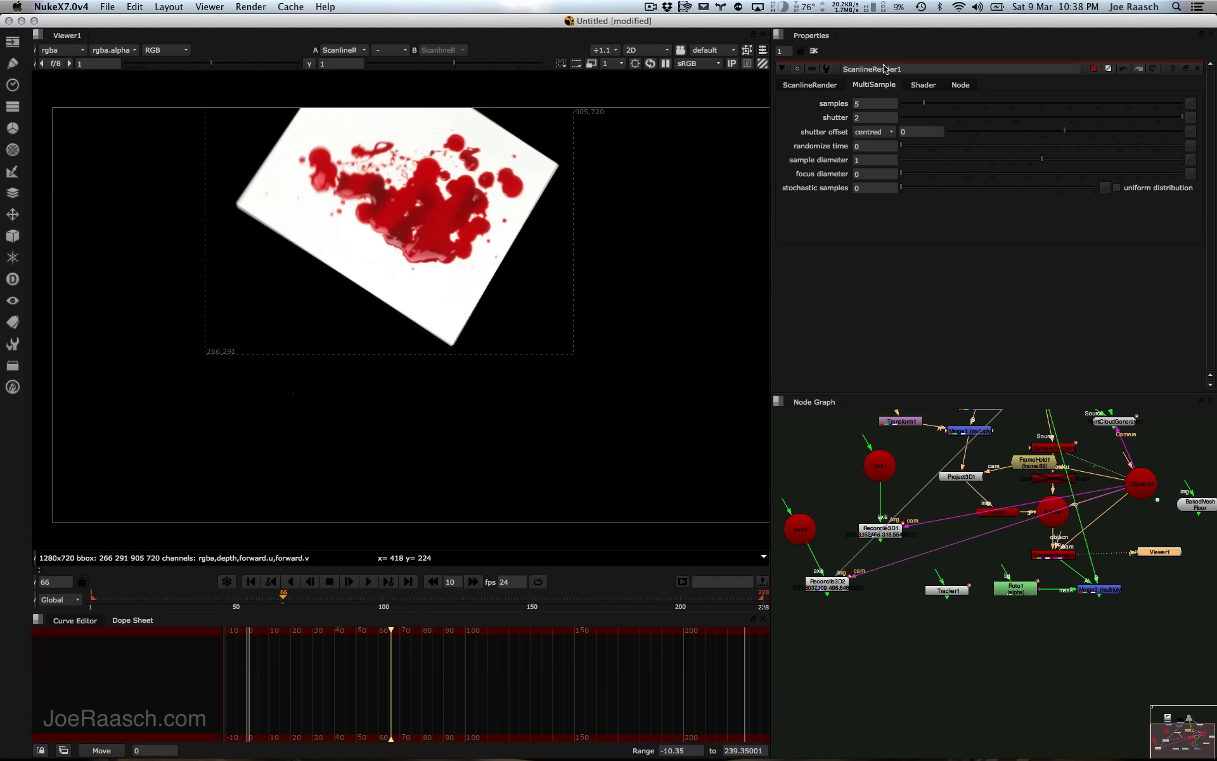
Step: Set ScanlineRender1's samples to 10 and view Merge2 in the viewer
left_click(877, 103)
type("10")
key("Return")
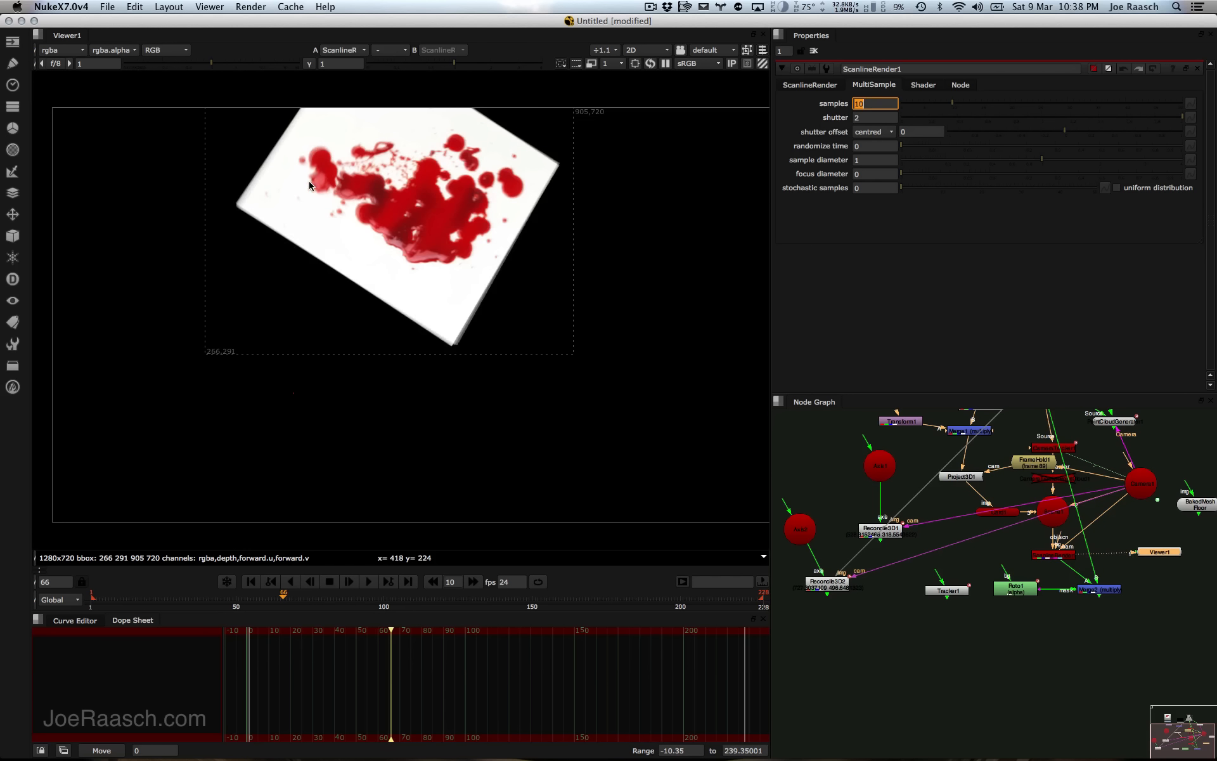
left_click(1087, 593)
key("1")
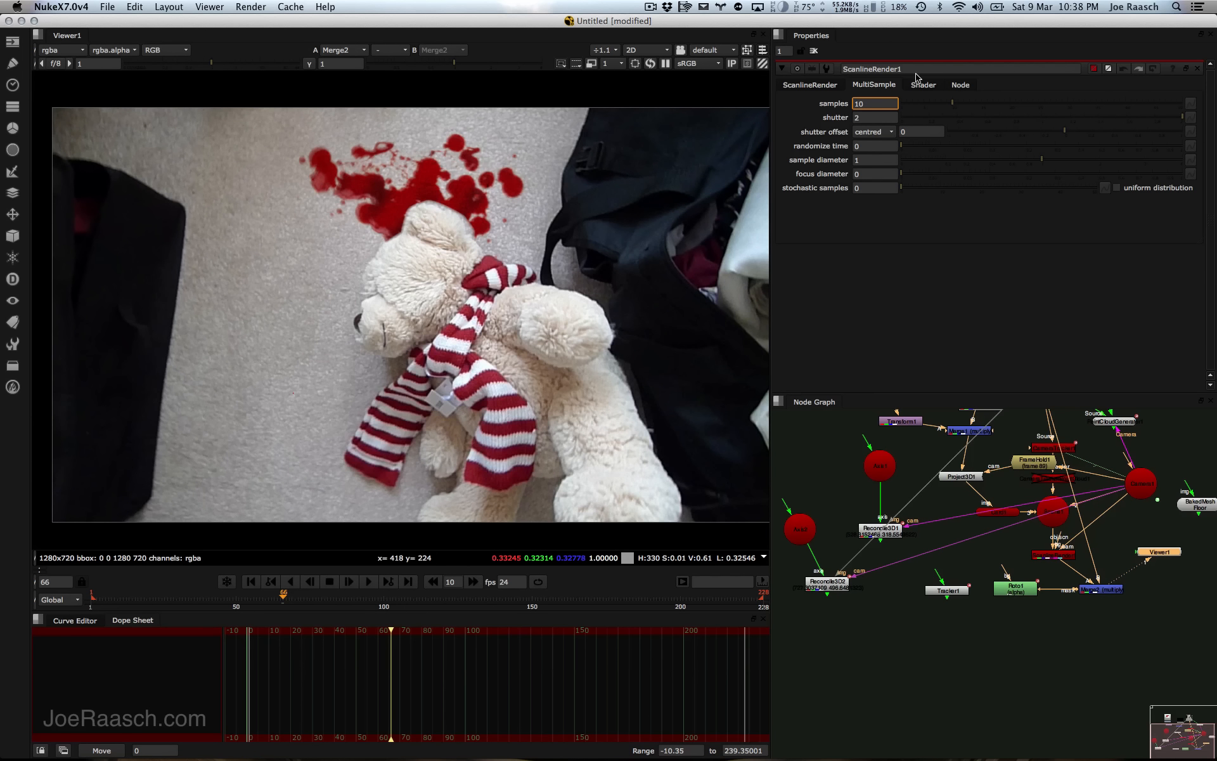
Step: Scrub to frame 108 and reduce ScanlineRender1's shutter to 1 and finally to 0.5
left_click(311, 599)
left_click(355, 600)
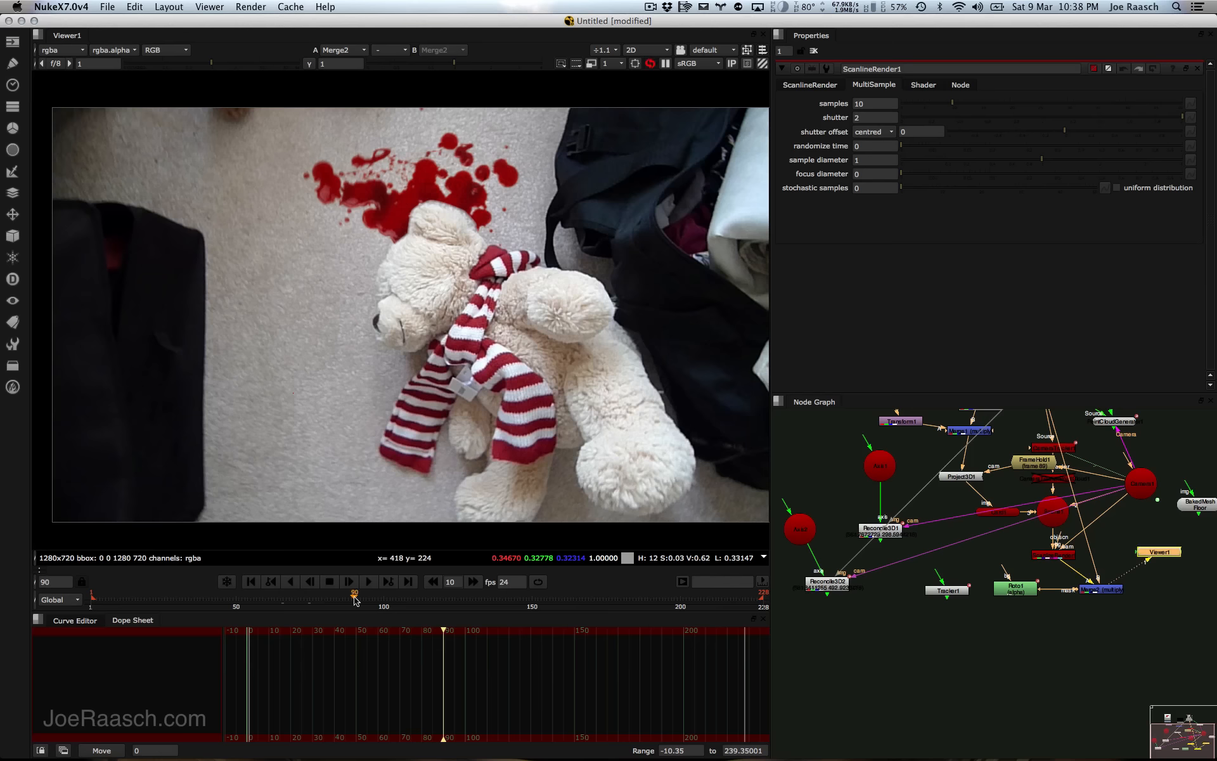
left_click(405, 601)
left_click(408, 600)
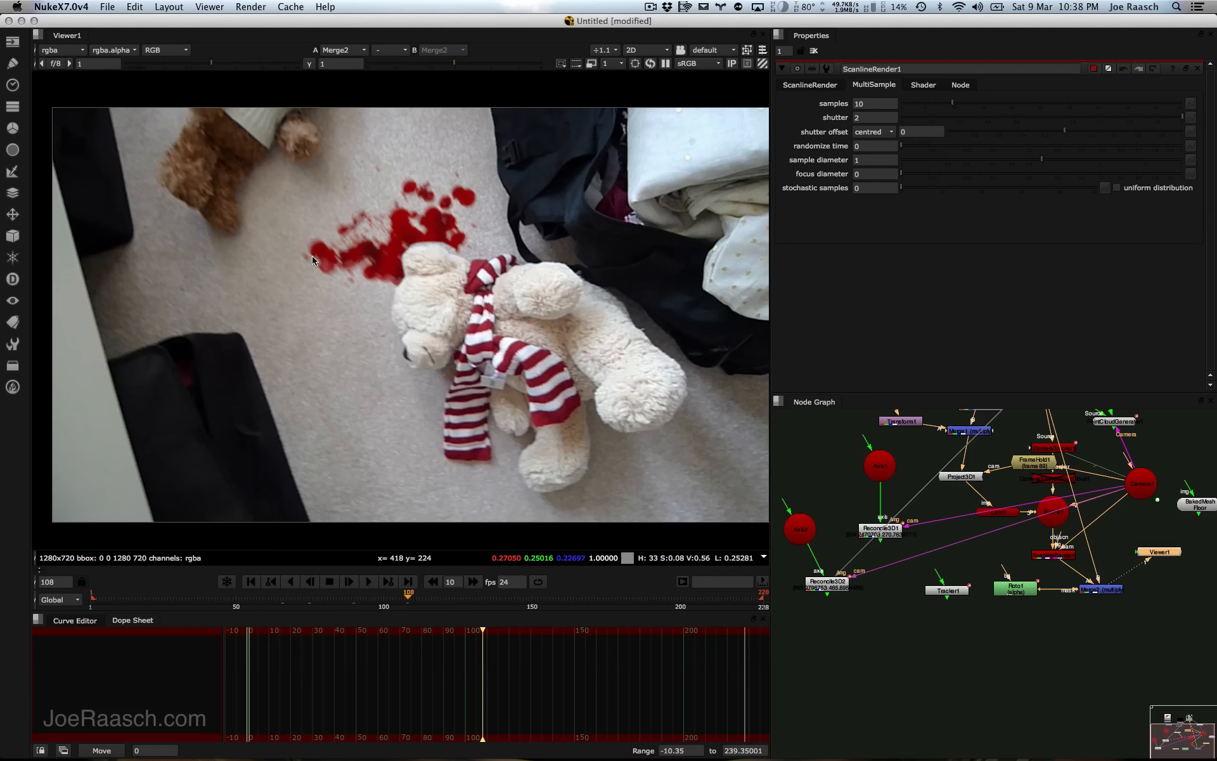
left_click(873, 117)
key("Return")
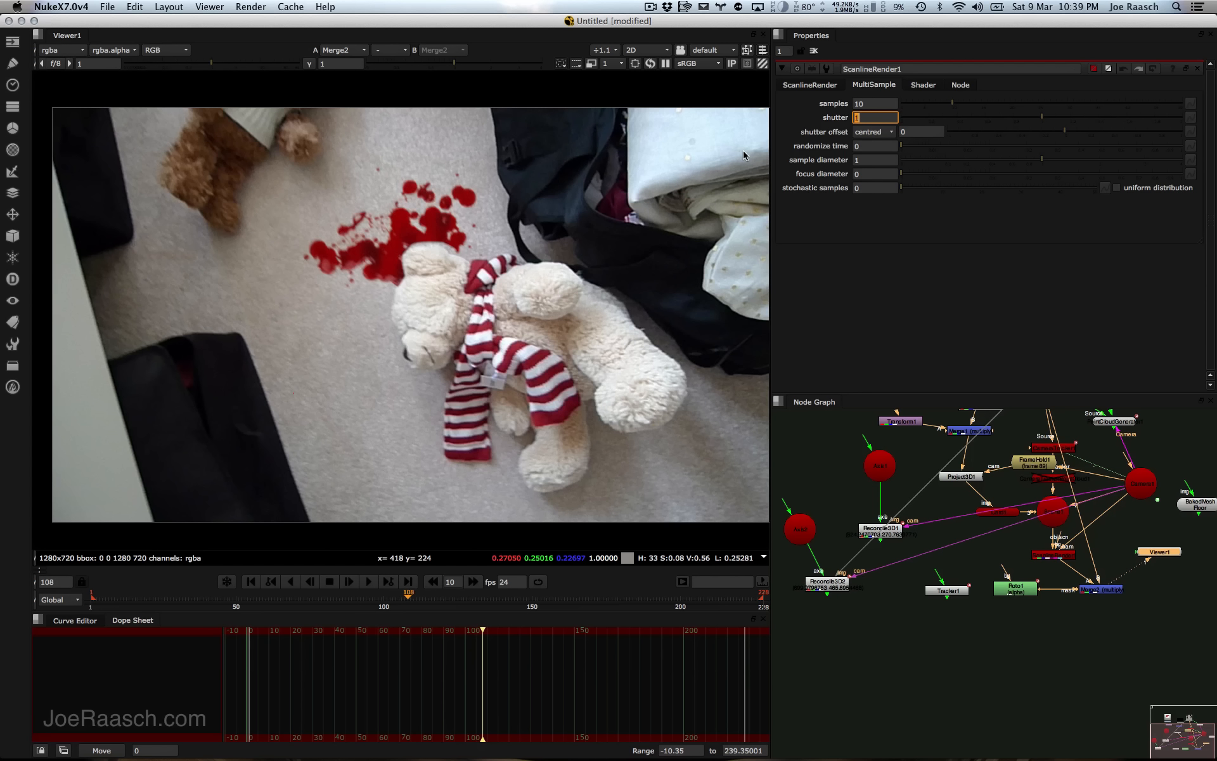
type(".5")
key("Return")
Step: Scrub in stages from frame 118 to frame 221 to check the motion-blurred bloodstain and head mask against the footage
left_click(438, 598)
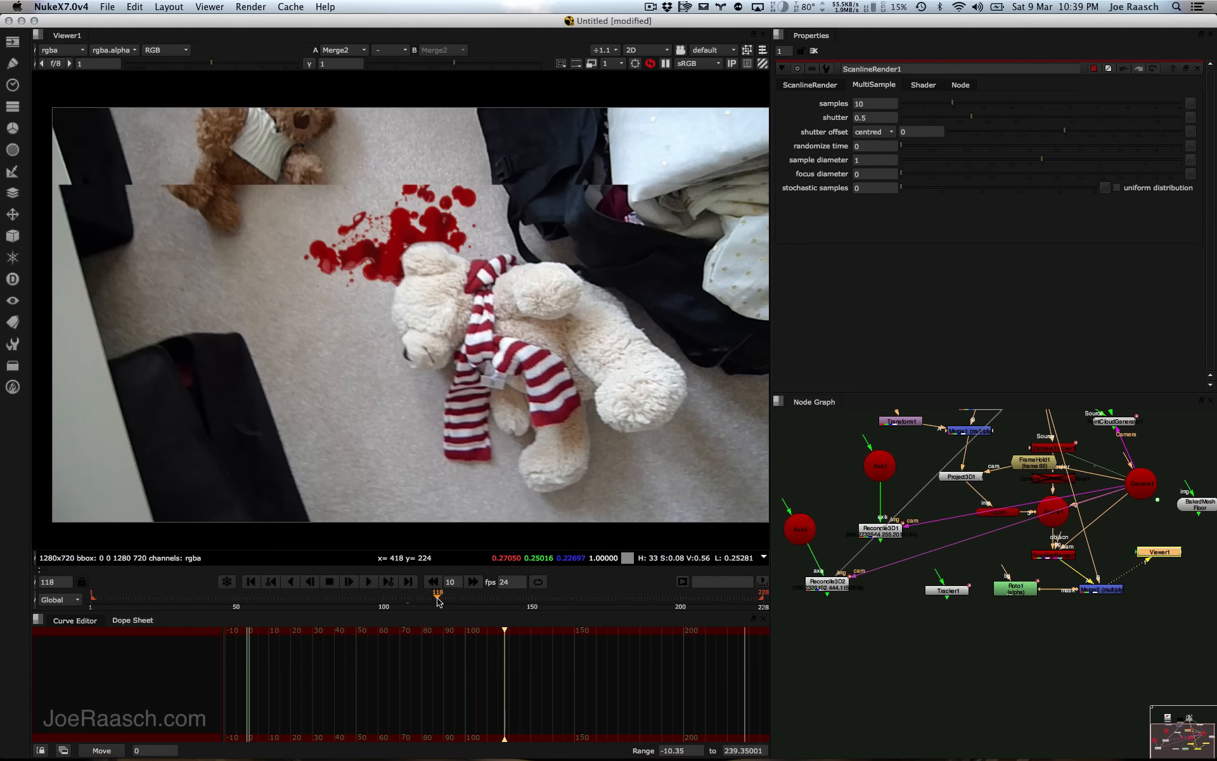
left_click(485, 601)
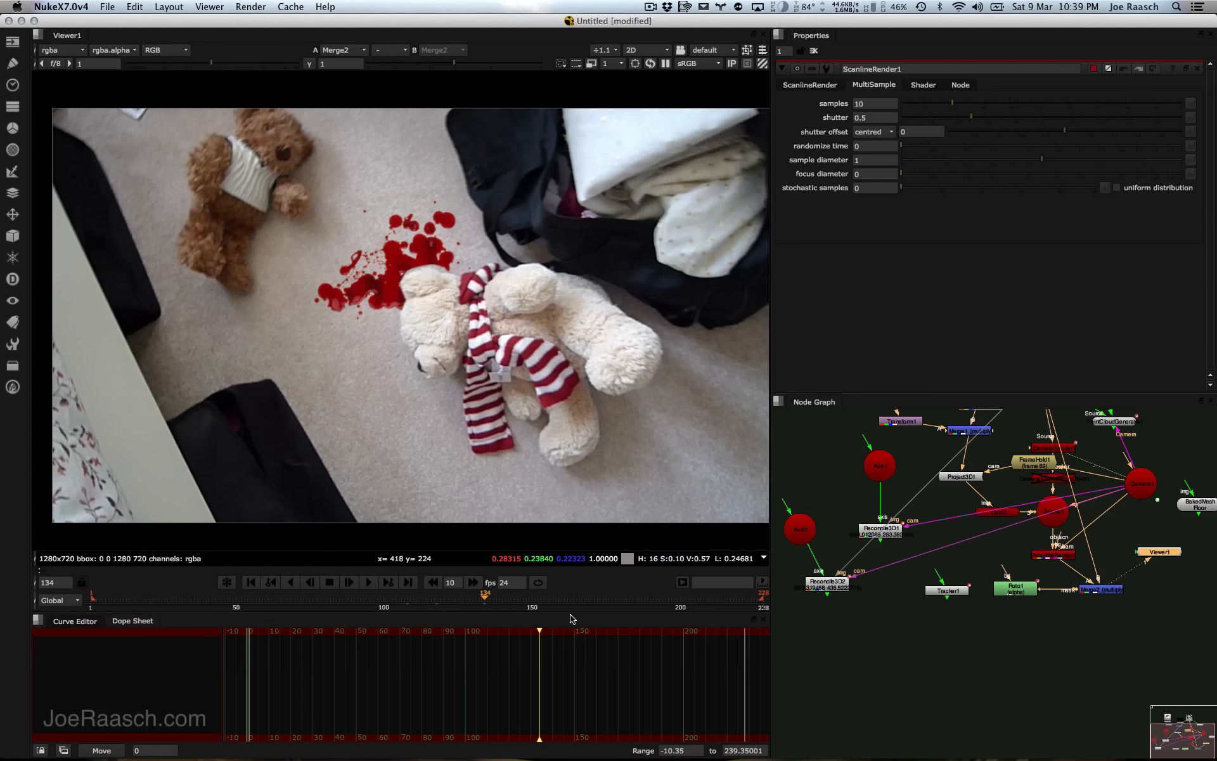
left_click(540, 600)
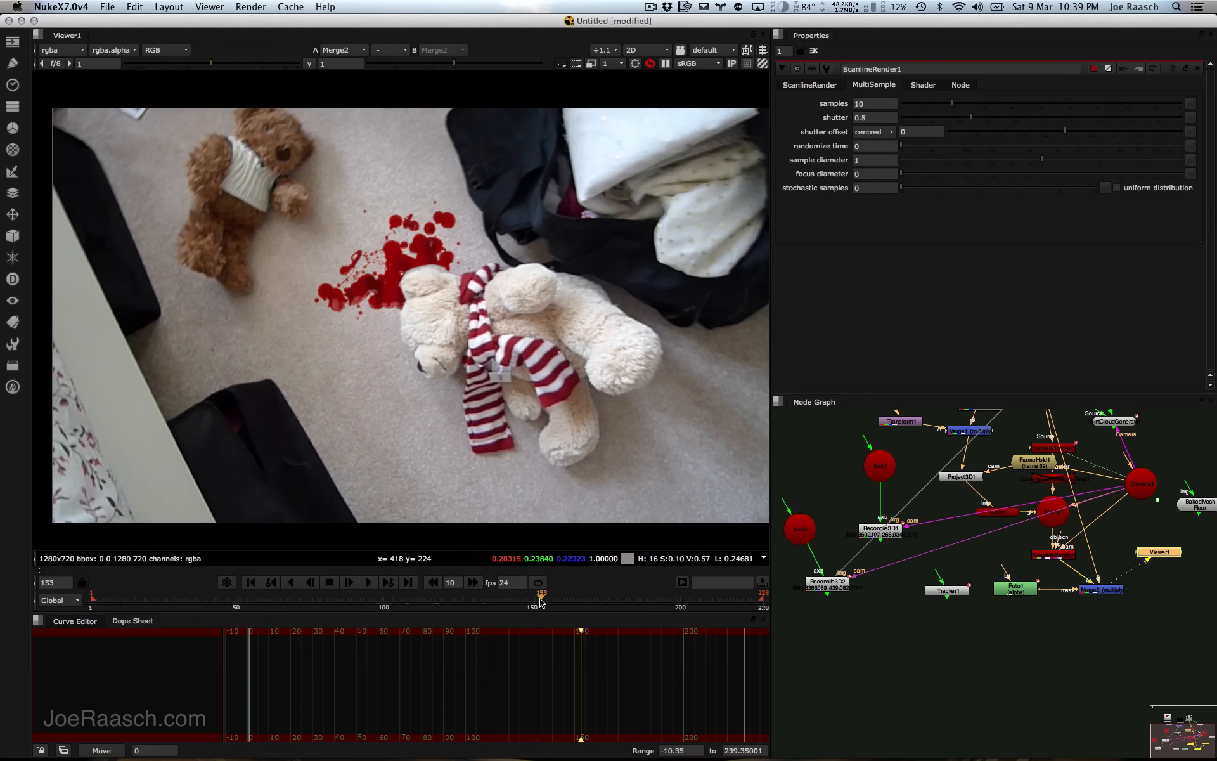
left_click(619, 601)
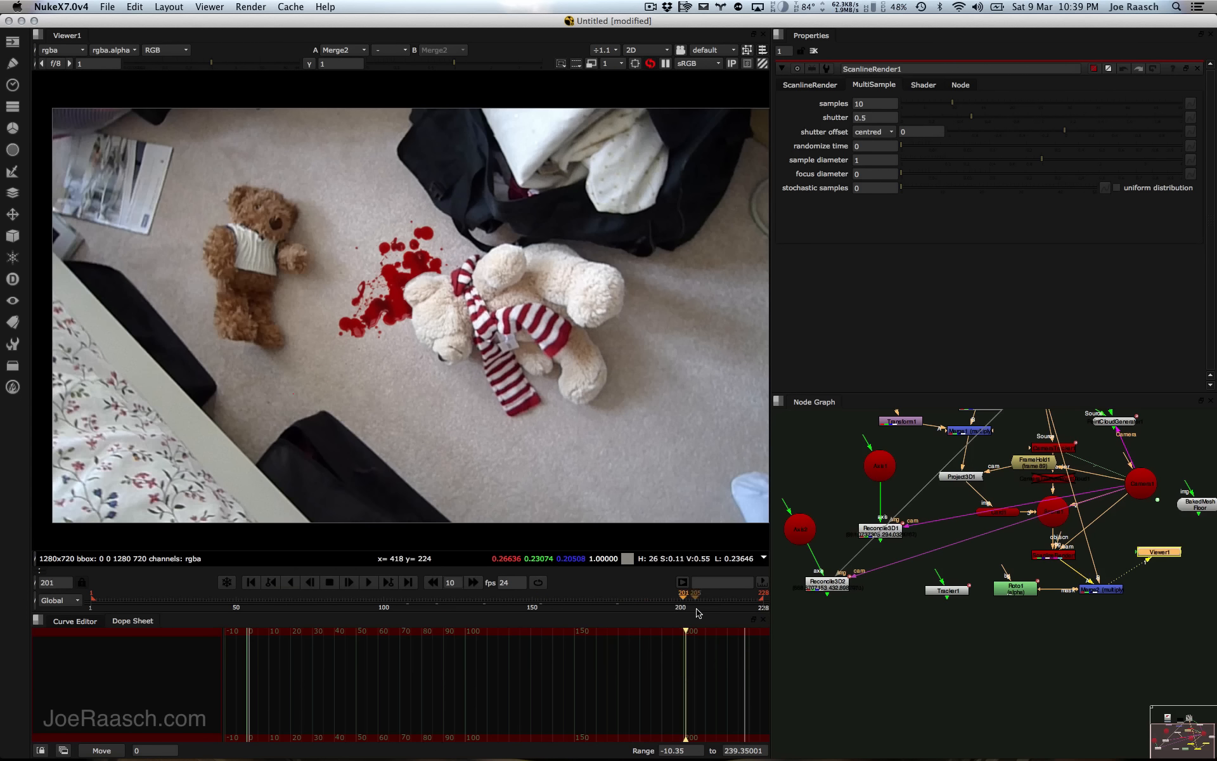
left_click(683, 603)
left_click(708, 602)
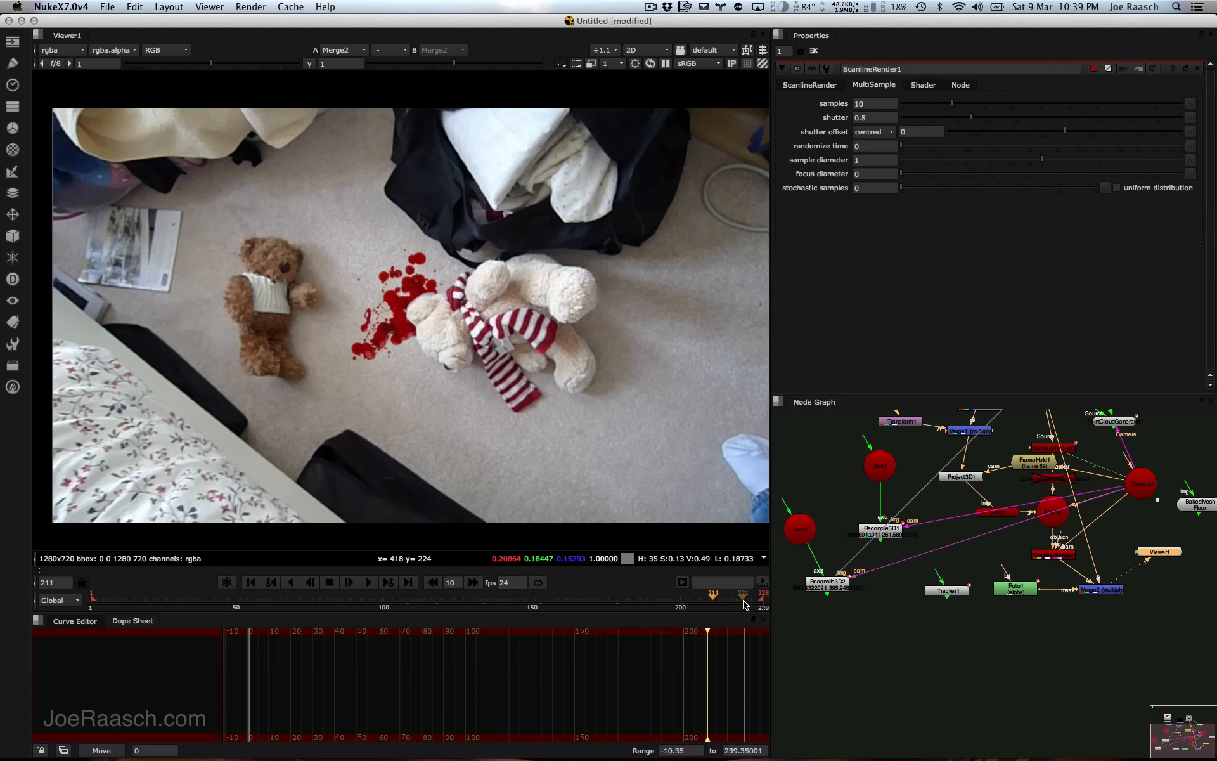
left_click(743, 601)
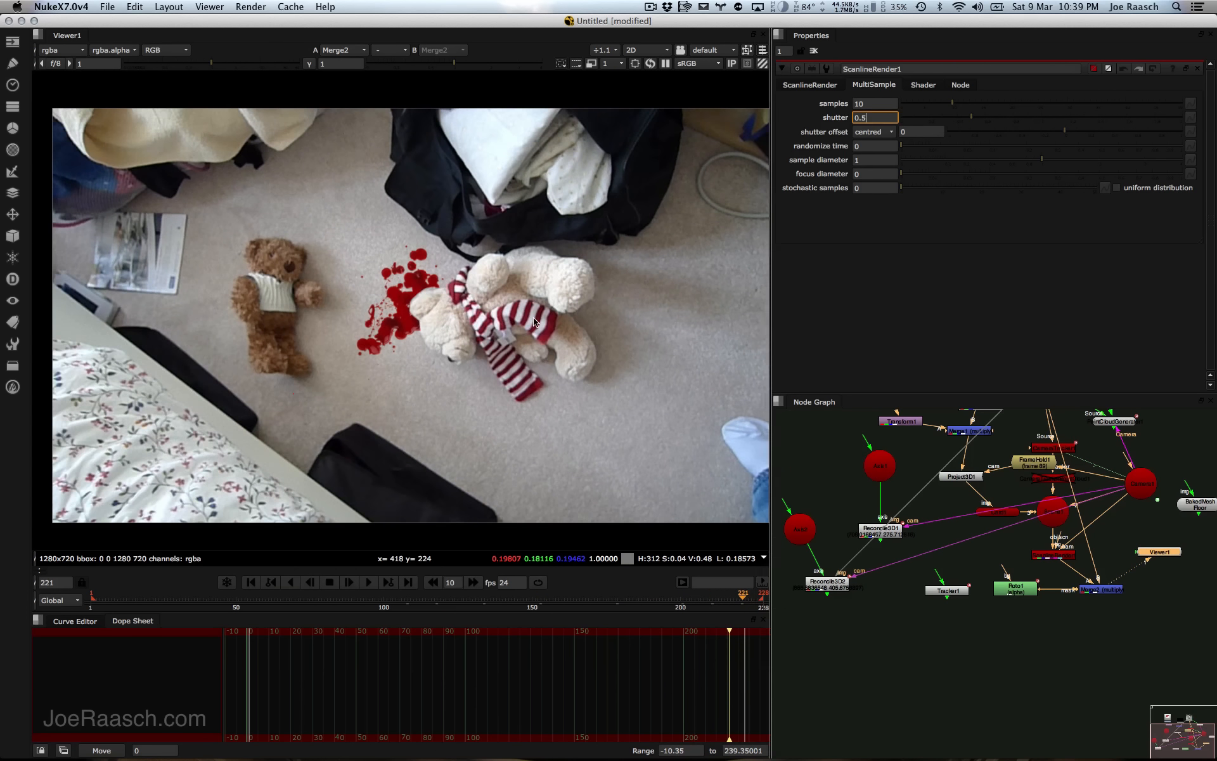
Step: Move Roto1 farther from Merge2 and set Bezier1's feather to 1
left_click_drag(1029, 598, 1007, 582)
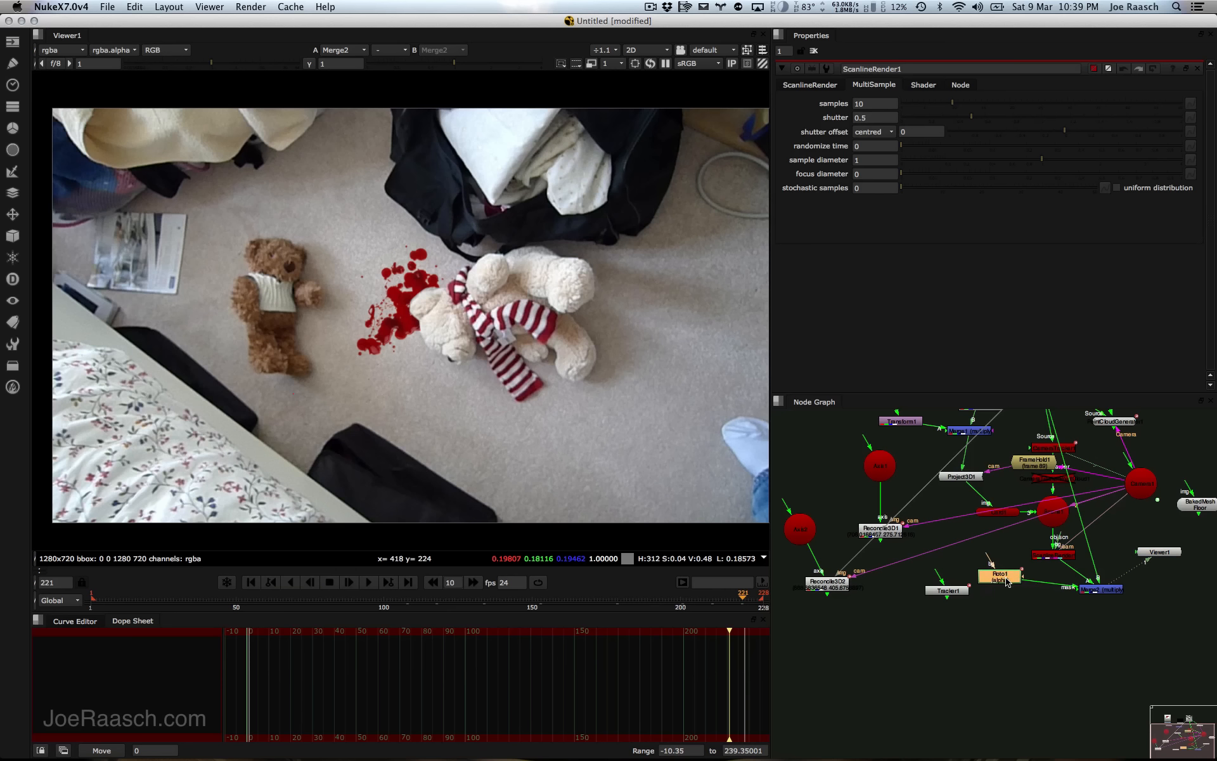
double_click(1016, 581)
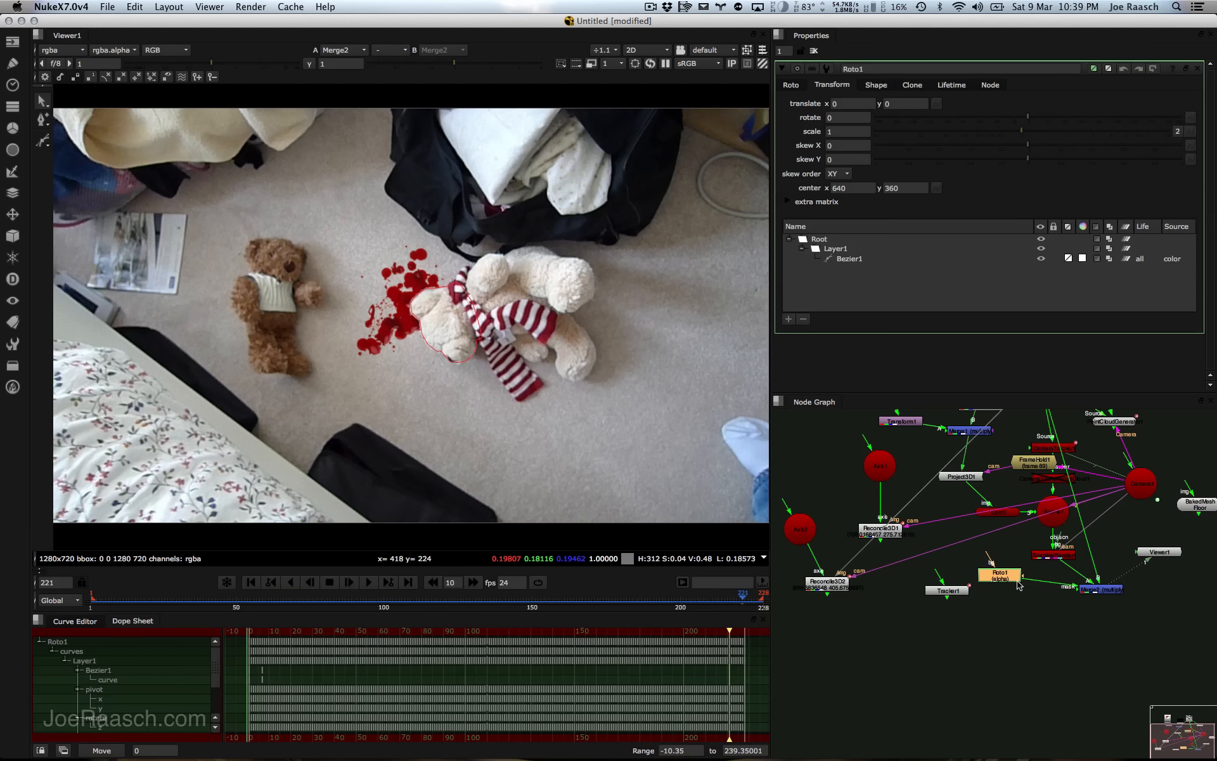
left_click(850, 259)
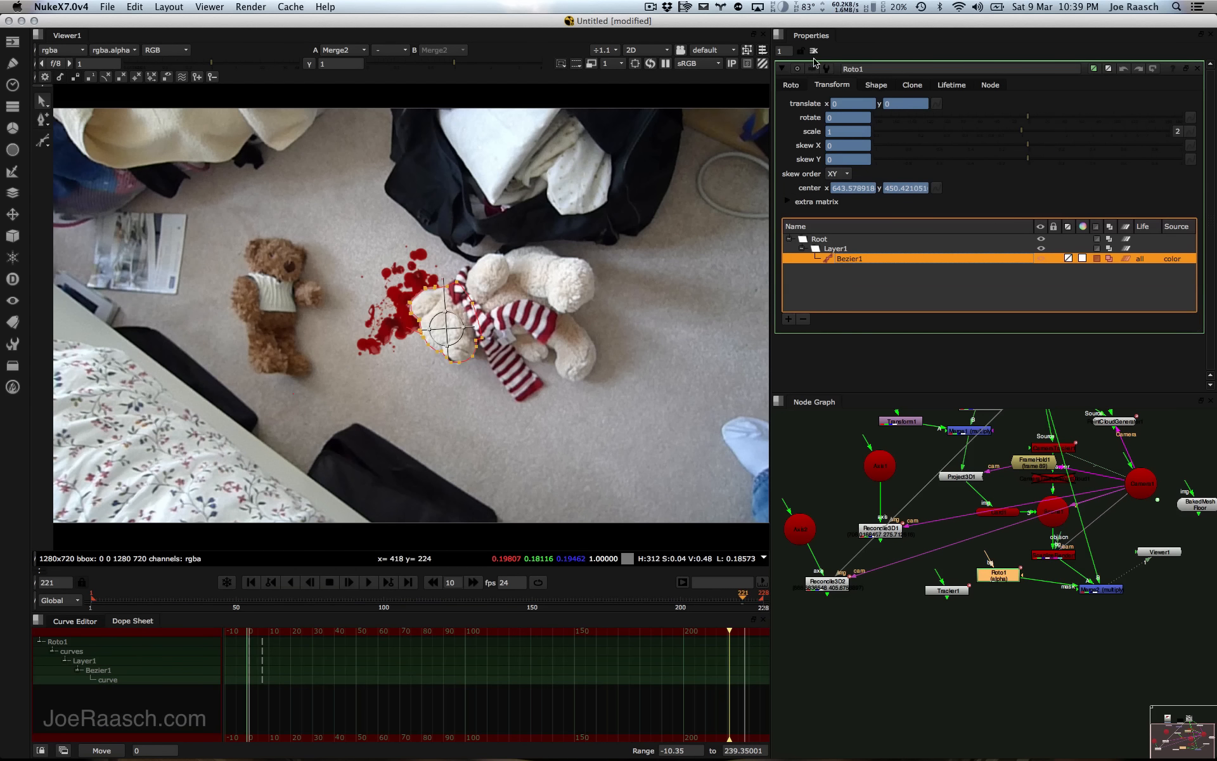
left_click(793, 85)
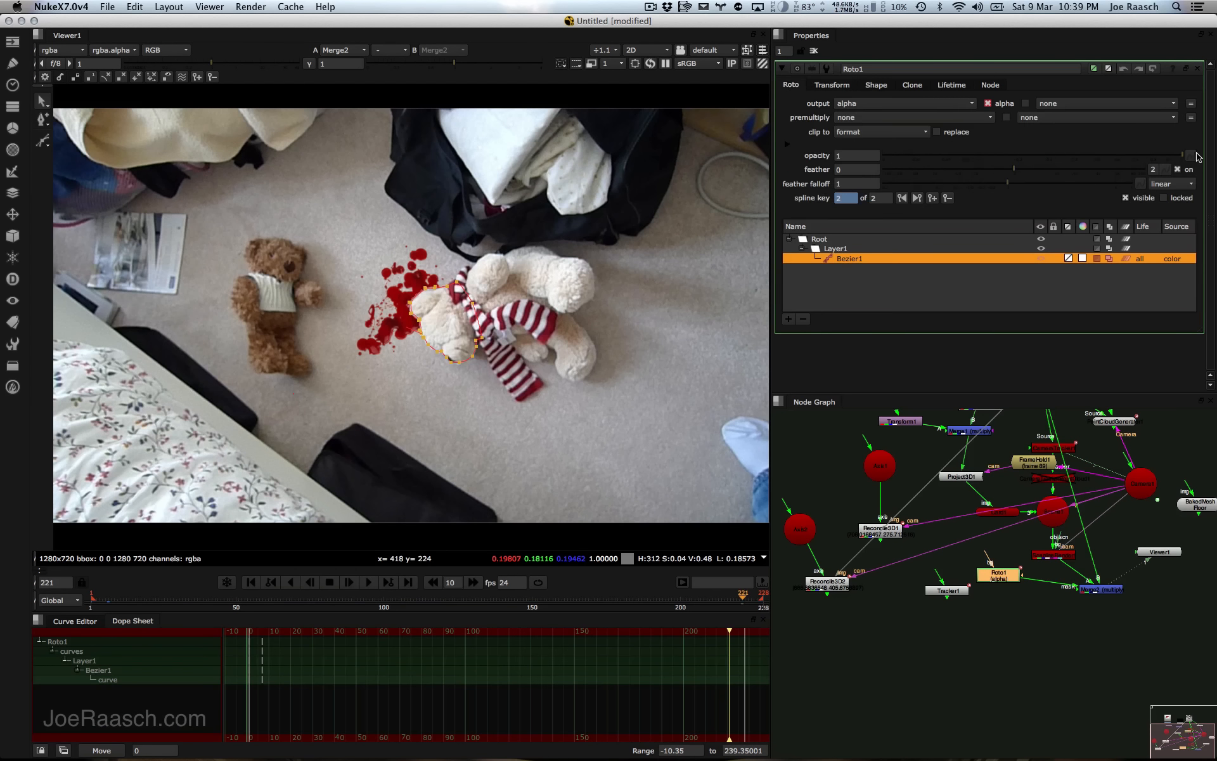
mouse_move(1013, 171)
left_mouse_down()
mouse_move(1054, 177)
mouse_move(1035, 177)
left_mouse_up()
left_click(861, 168)
type("1")
Step: Insert a Blur node between Roto1 and Merge2's mask input with a size of 1.4
left_click(1000, 588)
key("b")
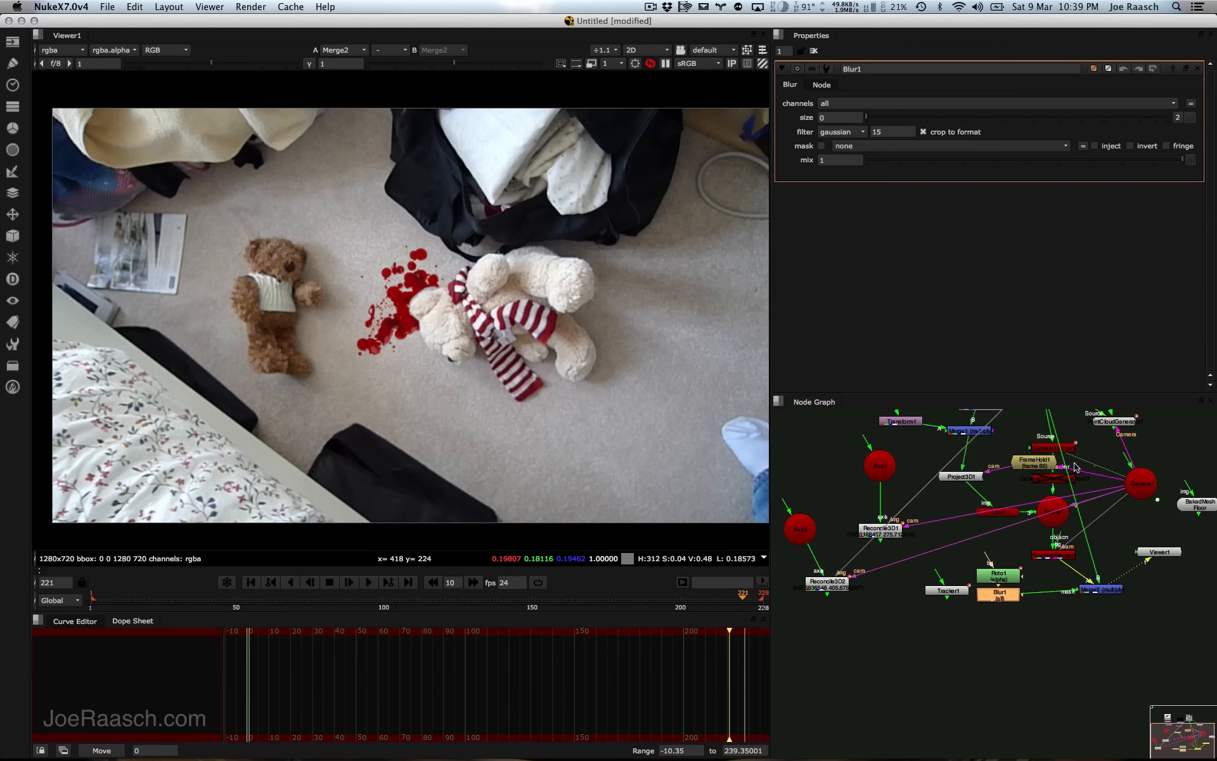
left_click_drag(872, 119, 901, 131)
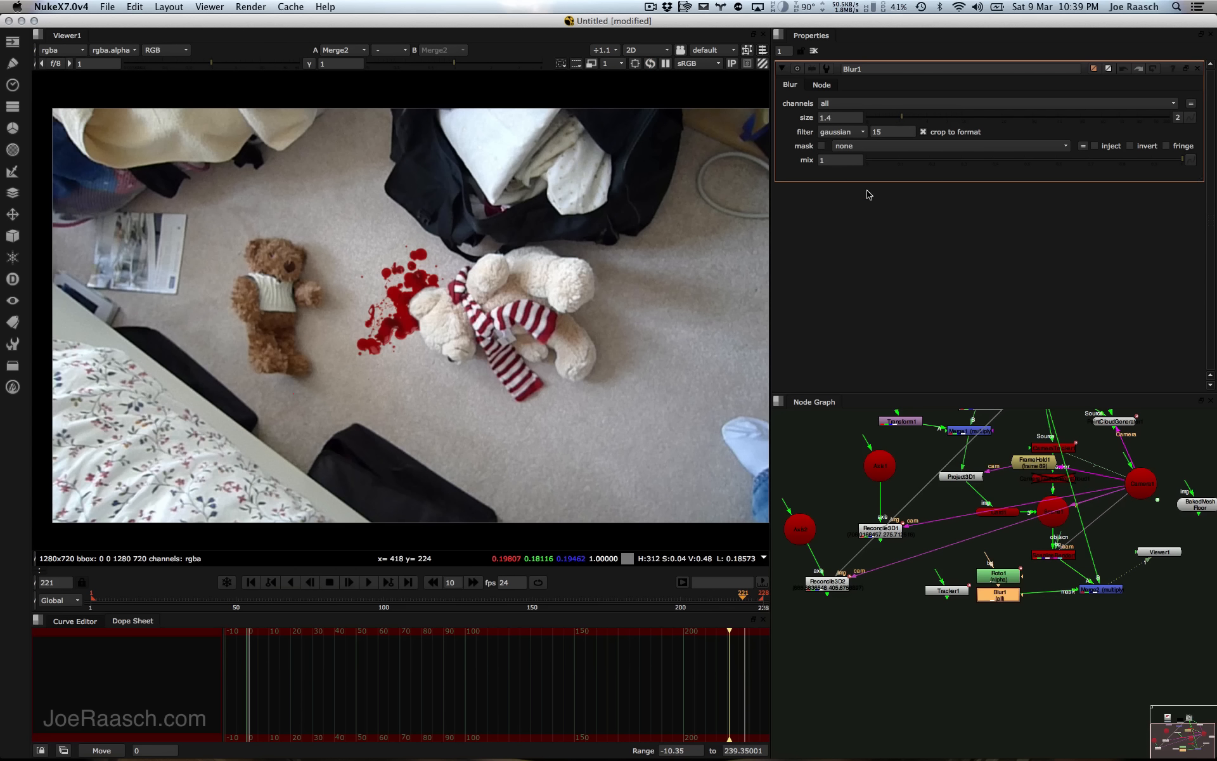